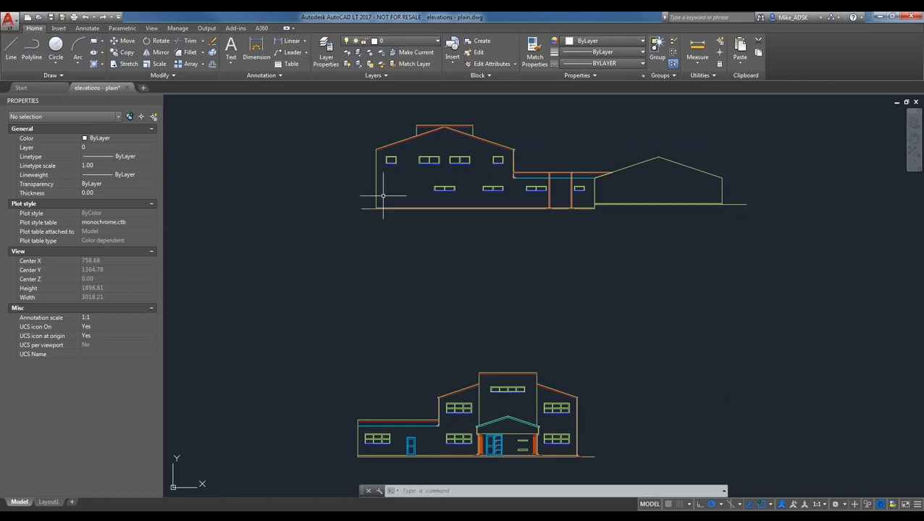
- Open the text style manager and review its list of styles with the filter set to All styles
click(87, 29)
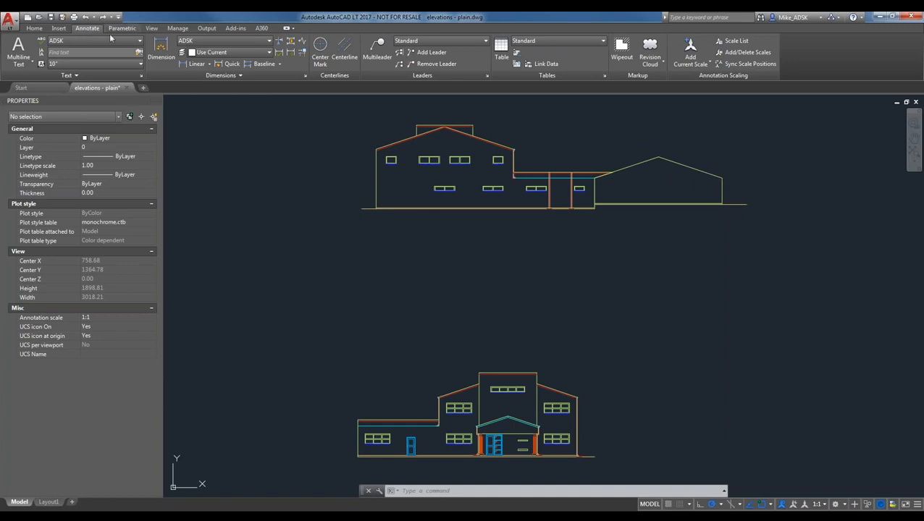
click(58, 40)
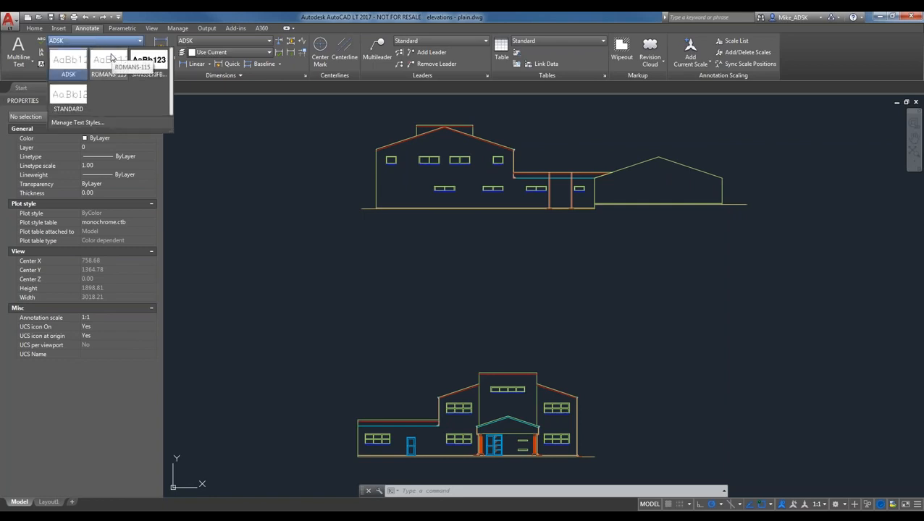
click(106, 123)
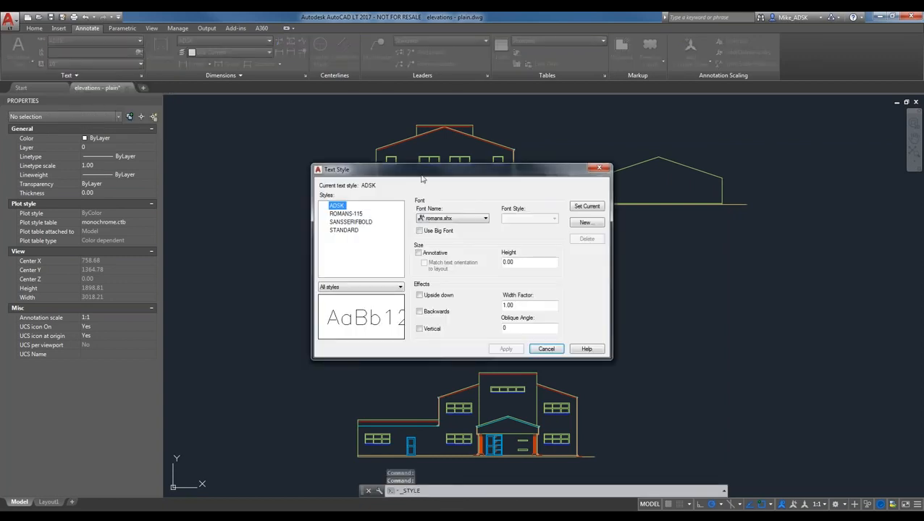
drag(414, 166, 384, 138)
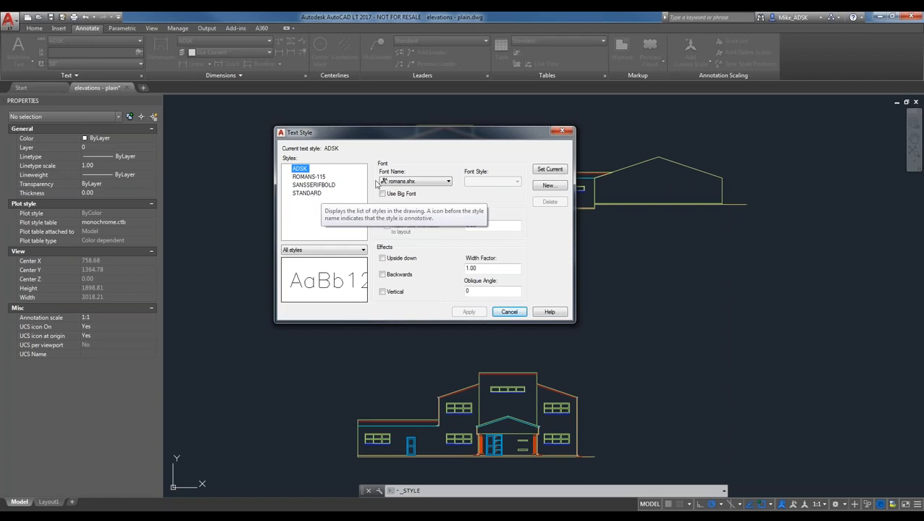
click(324, 216)
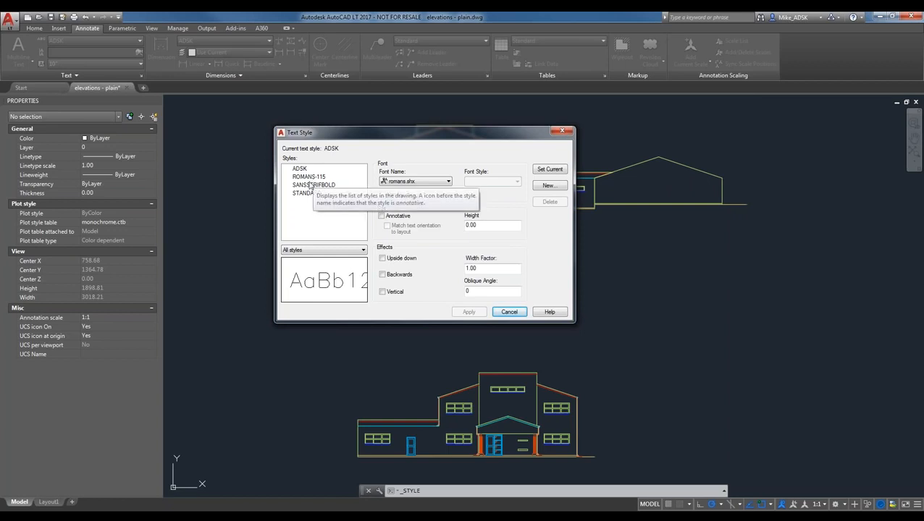
click(317, 251)
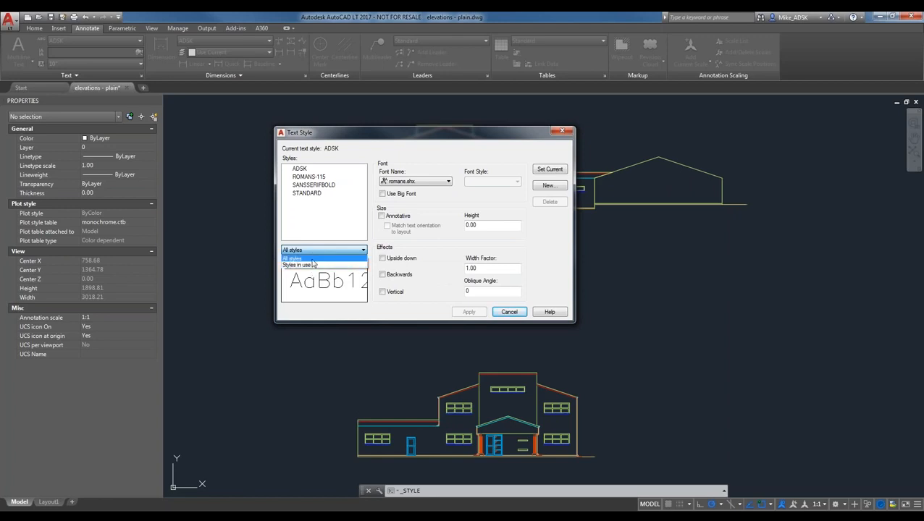
click(312, 260)
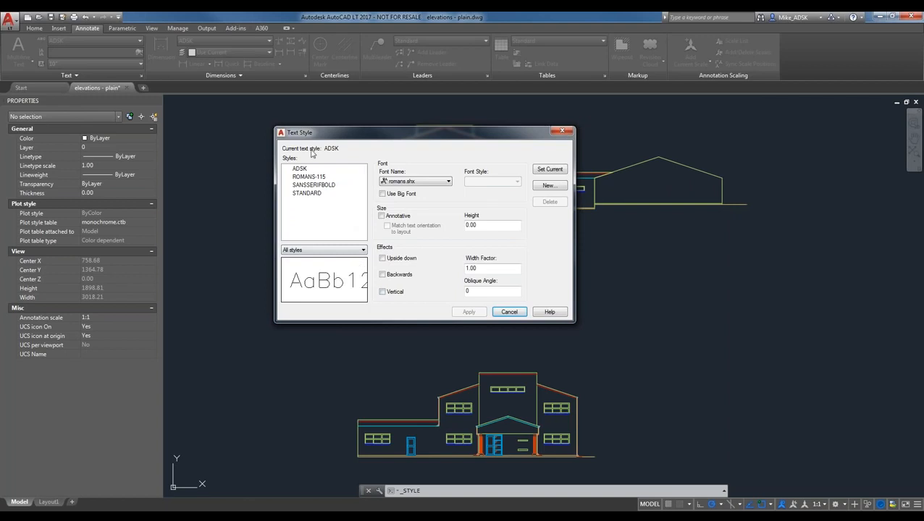
- Create a new text style named Webinar
click(550, 186)
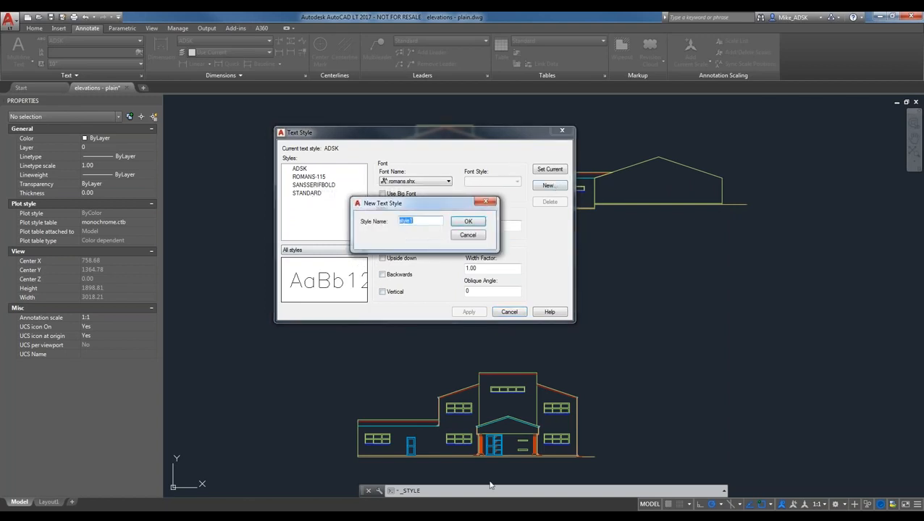
text(Webinar)
click(472, 221)
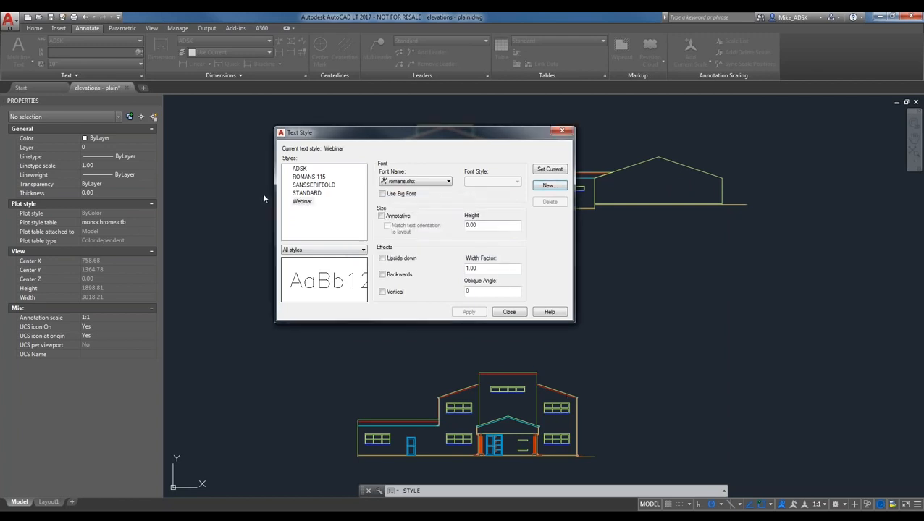
- Set the Webinar text style's font to complex.shx and close the text style manager
click(307, 203)
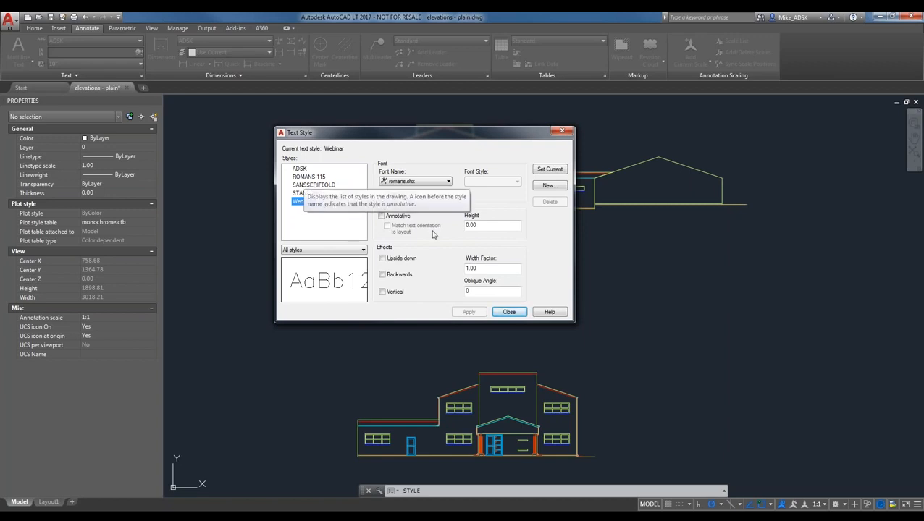
click(430, 183)
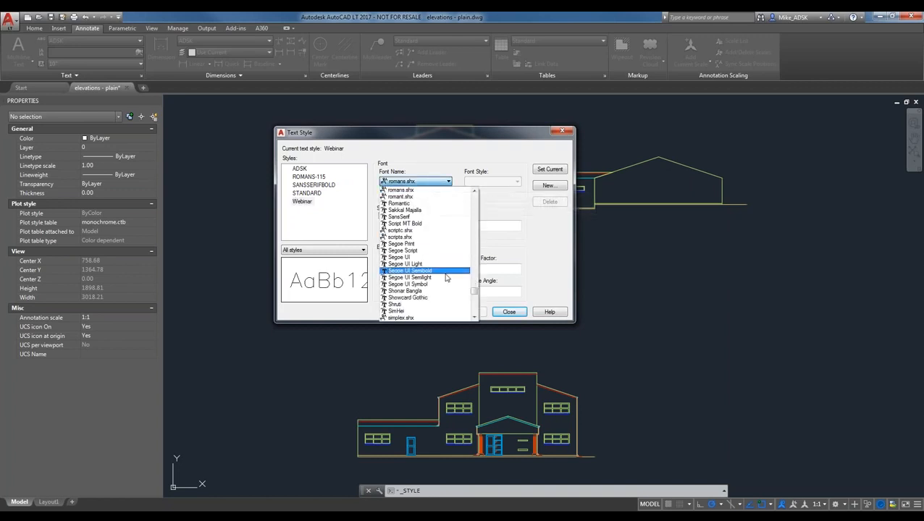
scroll(446, 277, up, 6)
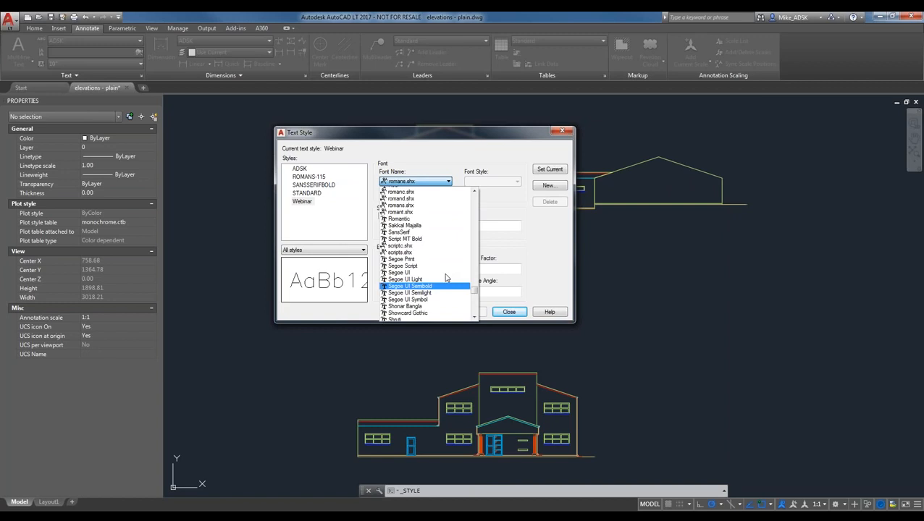
scroll(446, 278, up, 20)
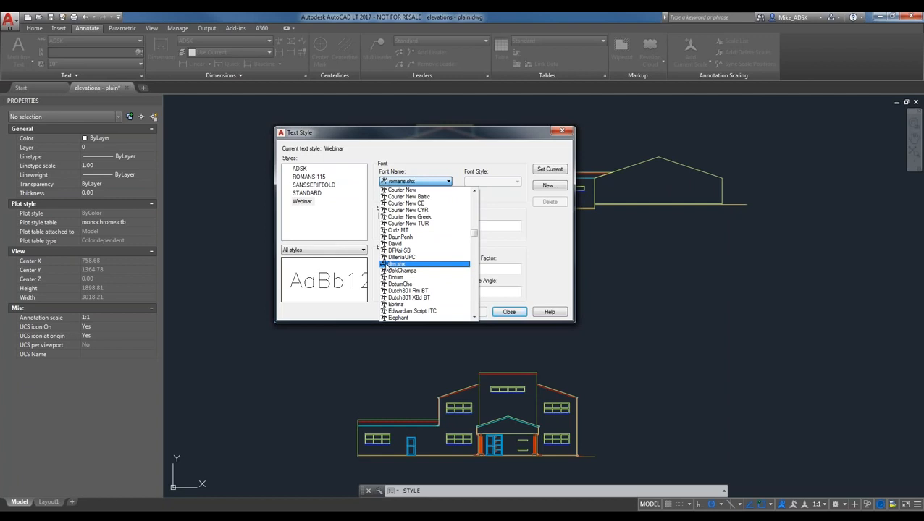
text(ti)
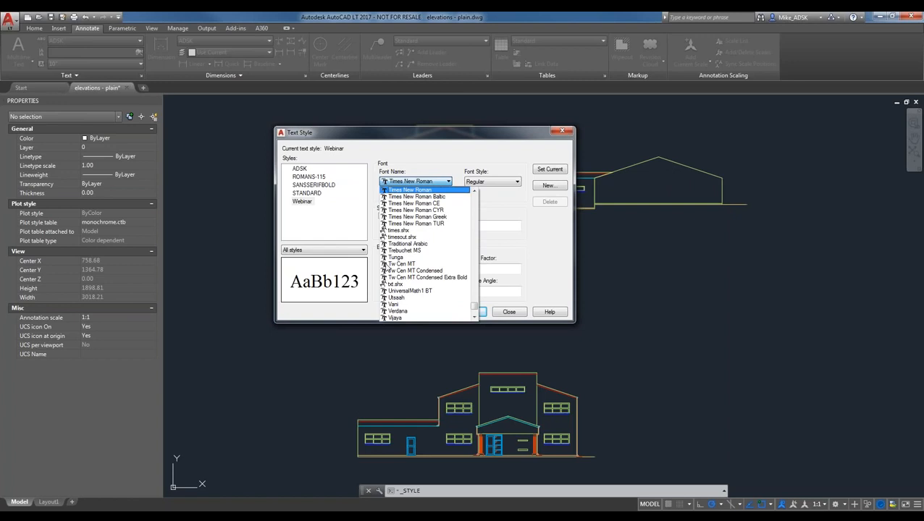
text(co)
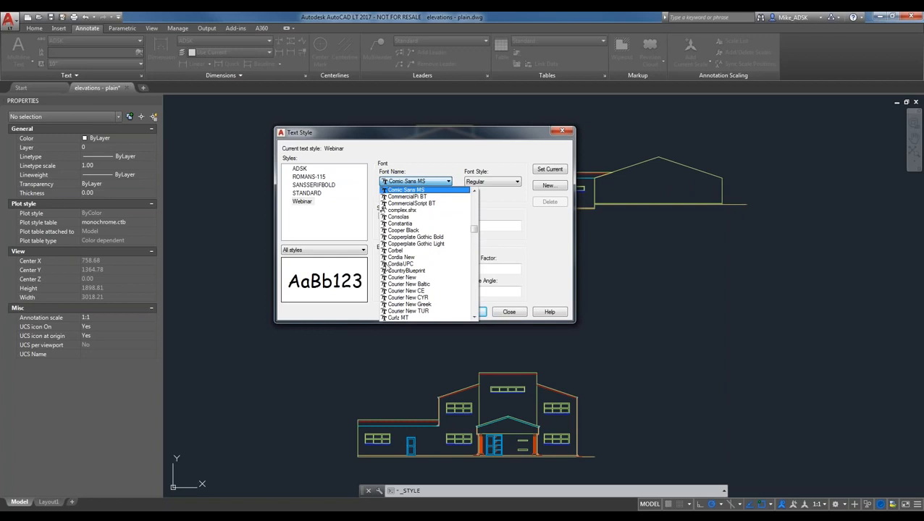
key(Down)
key(Down)
key(Down)
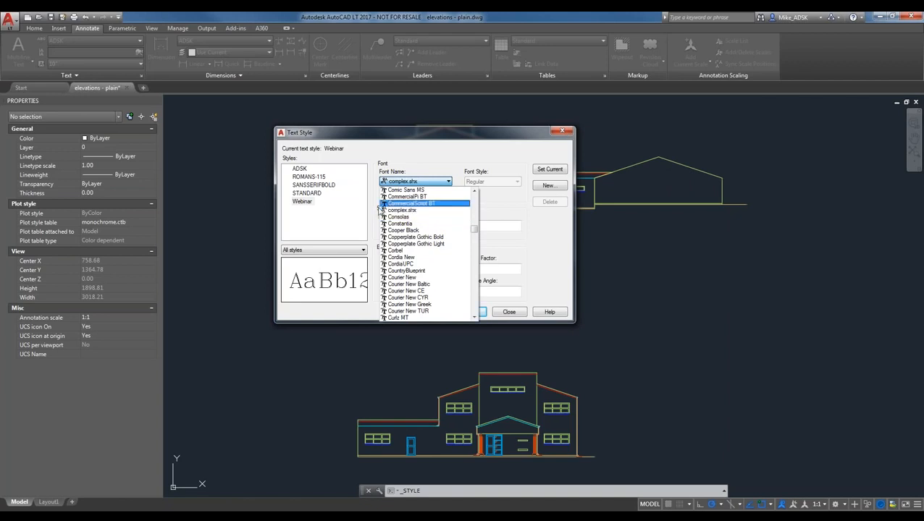
click(434, 210)
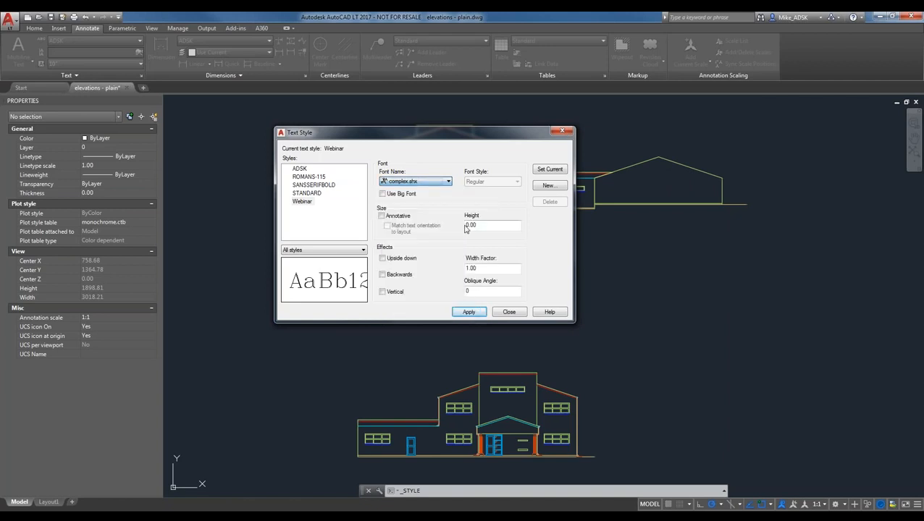
click(507, 312)
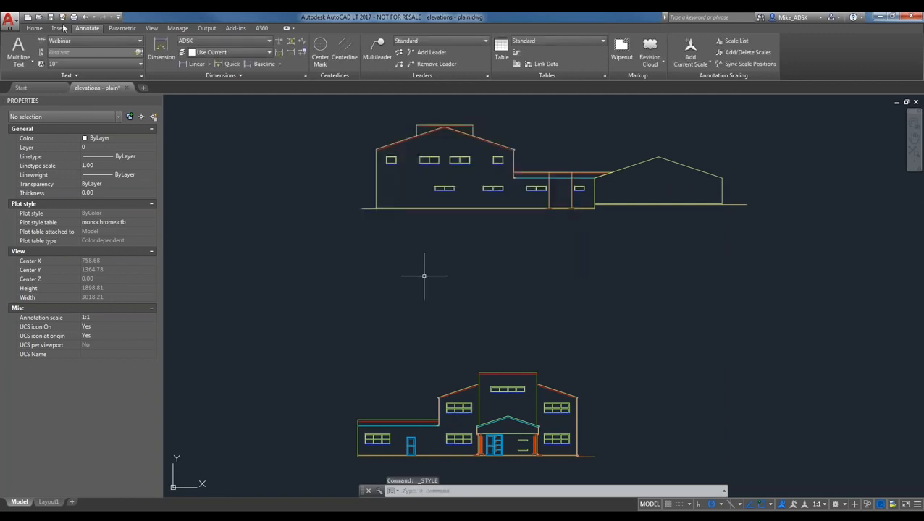
- Open the program options and find the fonts folder among the support file search paths
click(10, 22)
key(Escape)
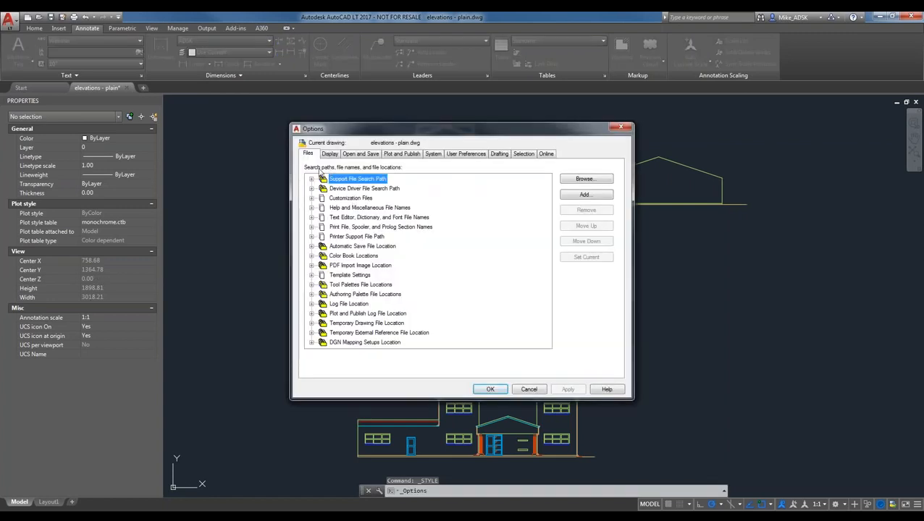
click(312, 178)
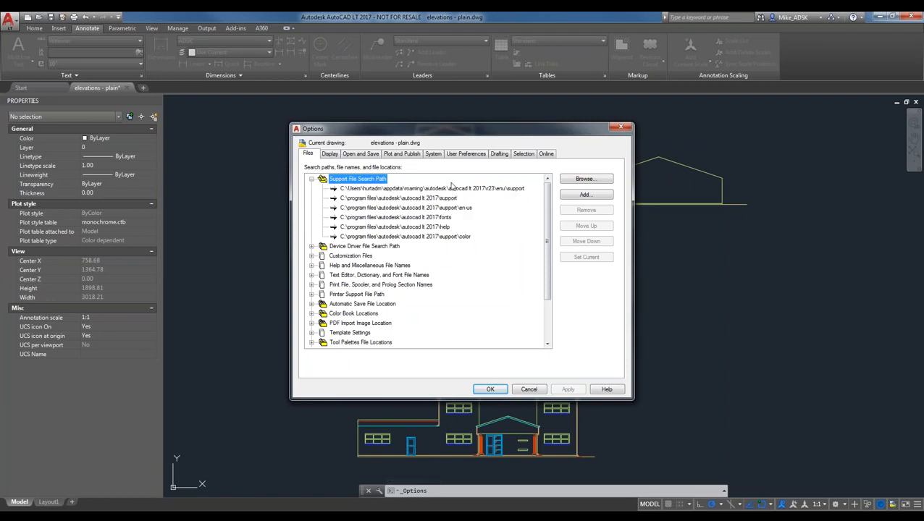
click(447, 218)
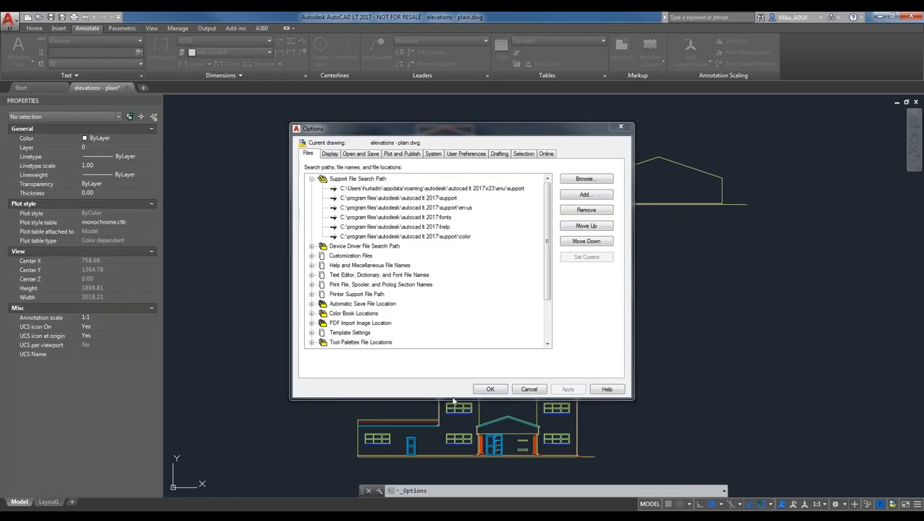
- Switch to Windows Explorer and open the C:\Program Files\Autodesk\AutoCAD LT 2017 folder
key(super+e)
click(244, 403)
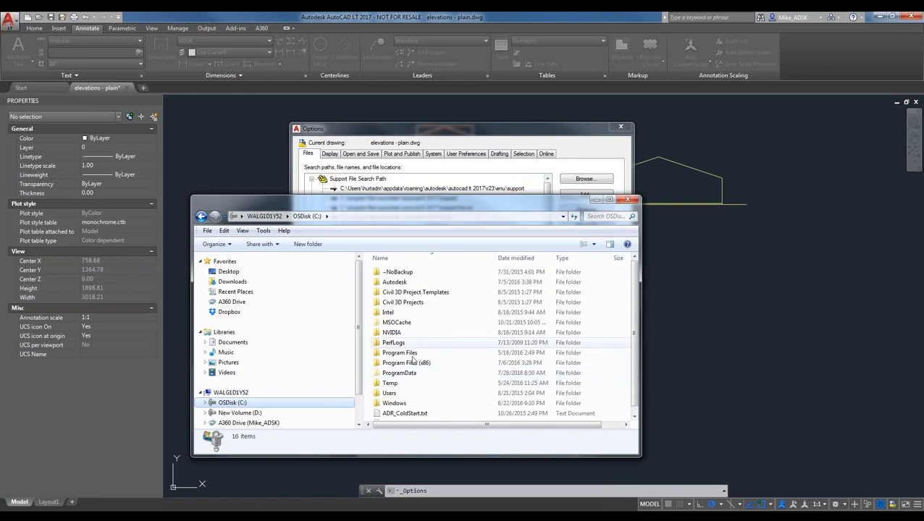
double_click(413, 353)
double_click(400, 293)
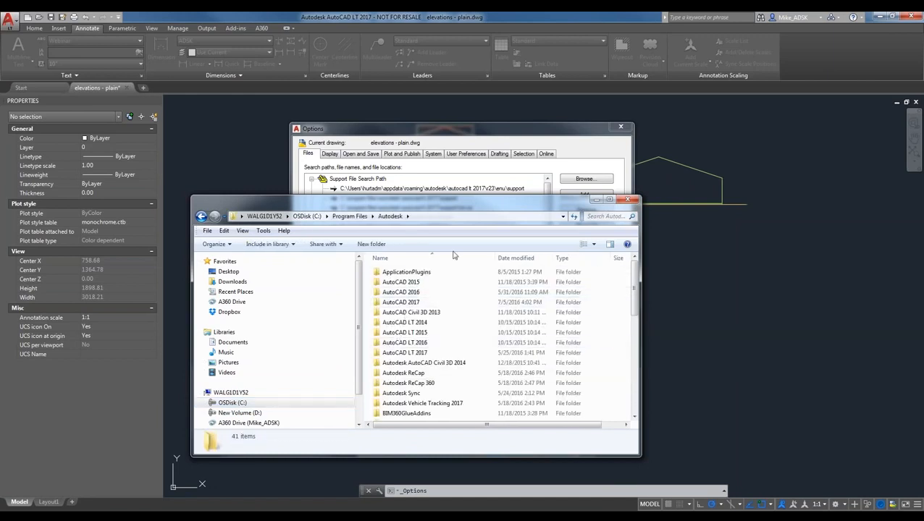
drag(454, 201, 474, 236)
double_click(427, 387)
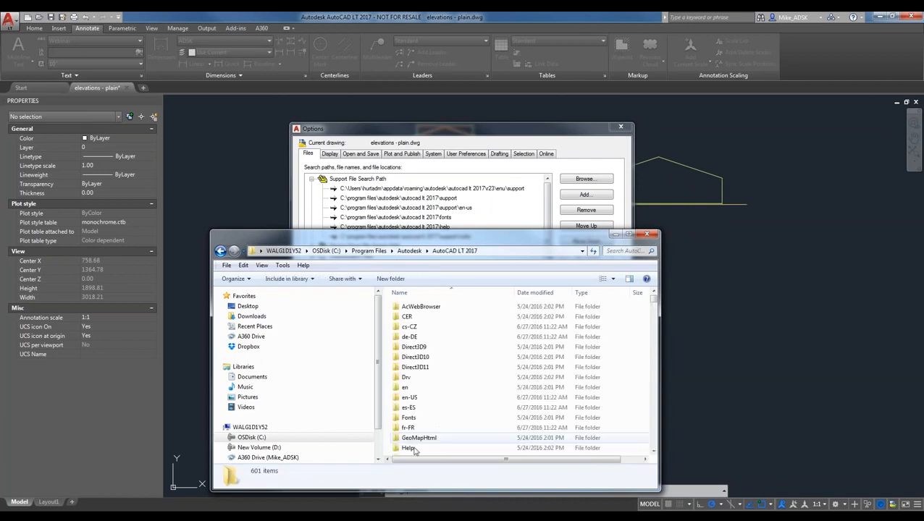
- Open the Fonts subfolder, look through its SHX font files, select bigfont.shx, and close the Explorer window
click(410, 438)
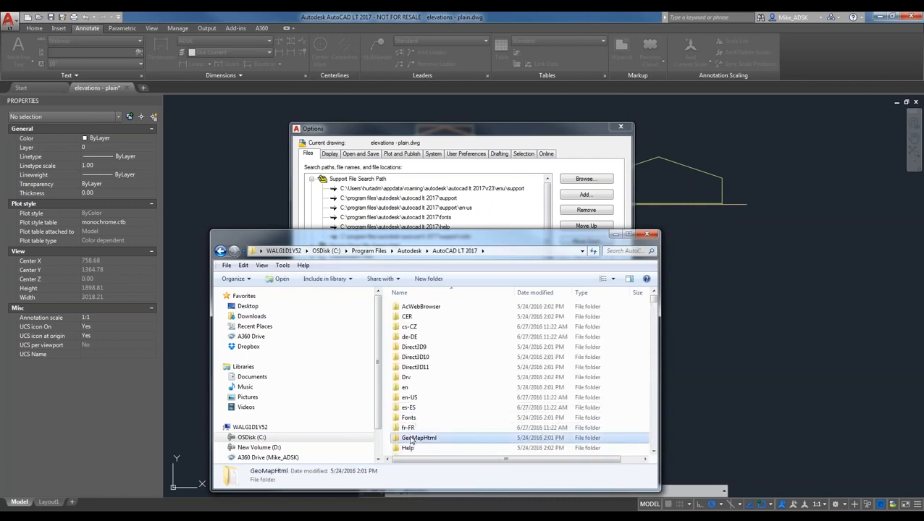
text(fo)
scroll(410, 439, up, 6)
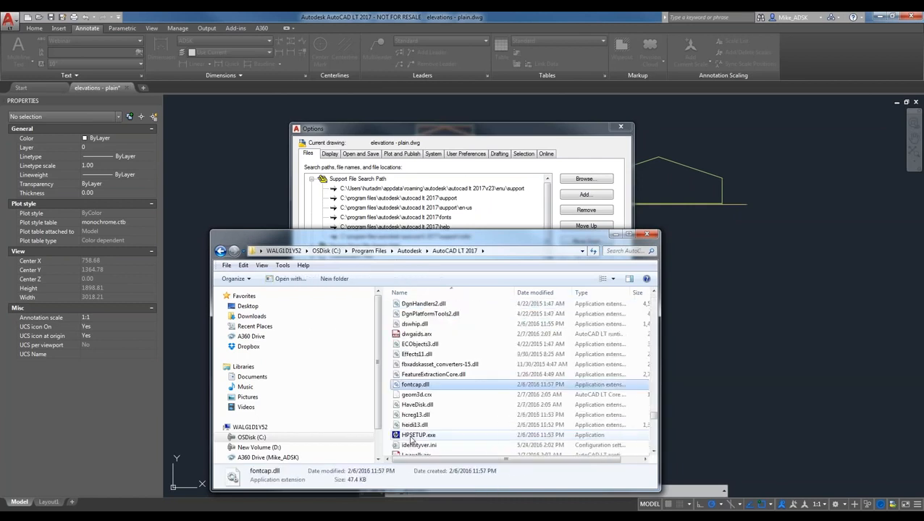
drag(654, 415, 658, 294)
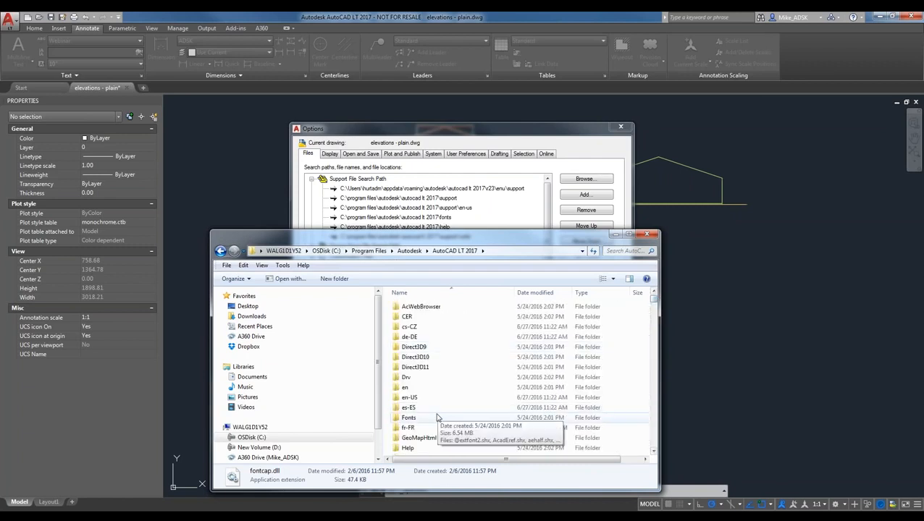
click(434, 418)
double_click(435, 418)
drag(506, 234, 552, 160)
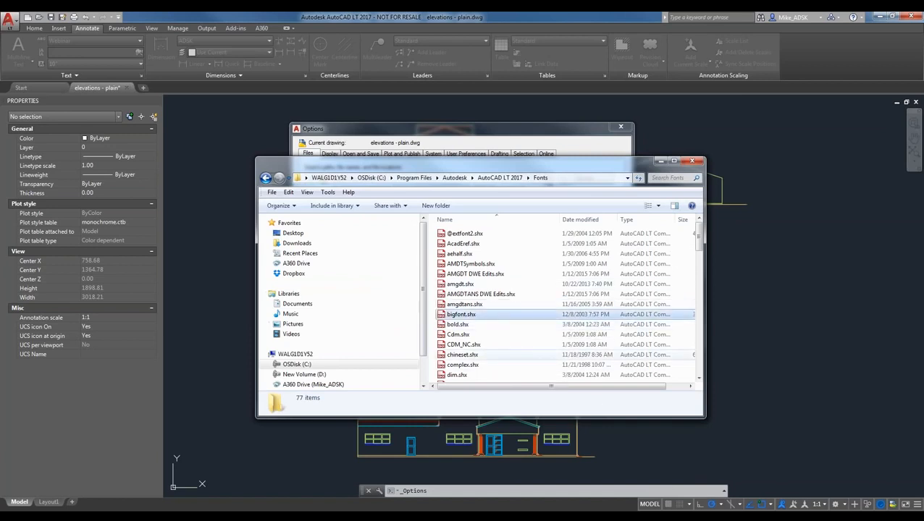
click(479, 314)
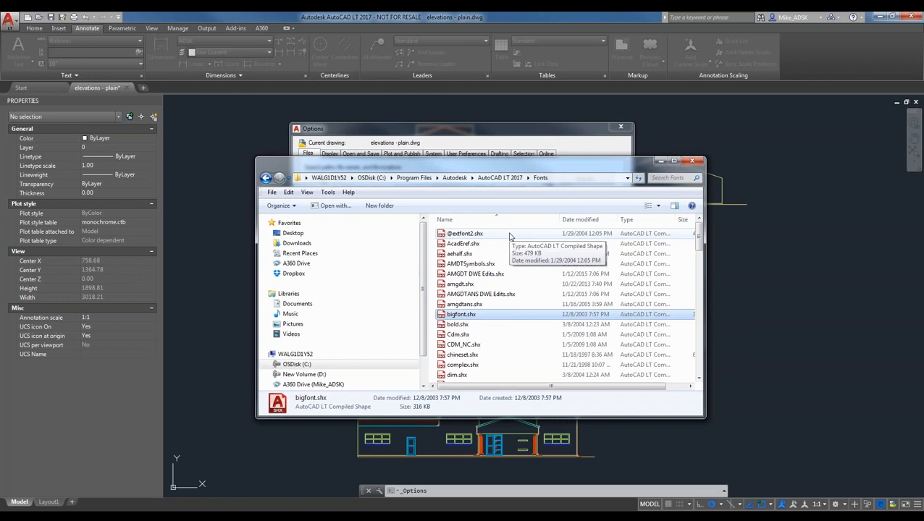
click(697, 163)
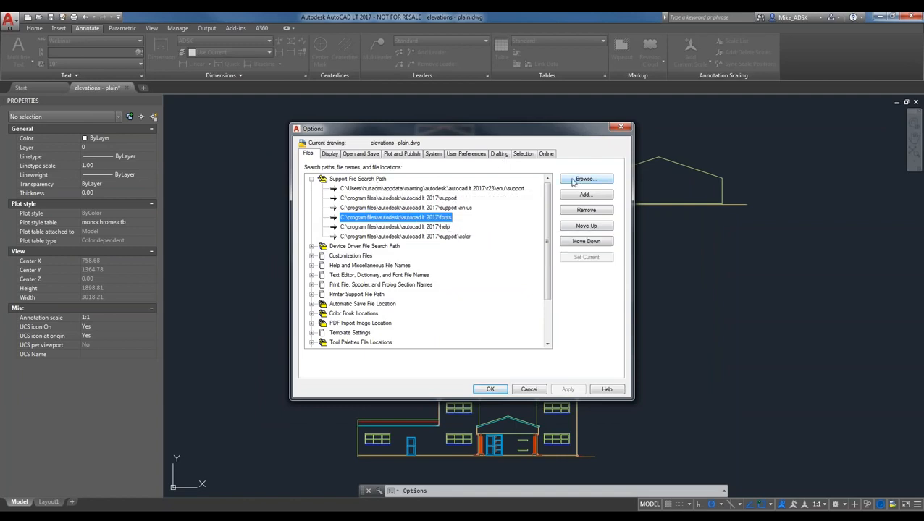
- Review the fonts folder entry under Support File Search Path and dismiss the options without changes
click(363, 180)
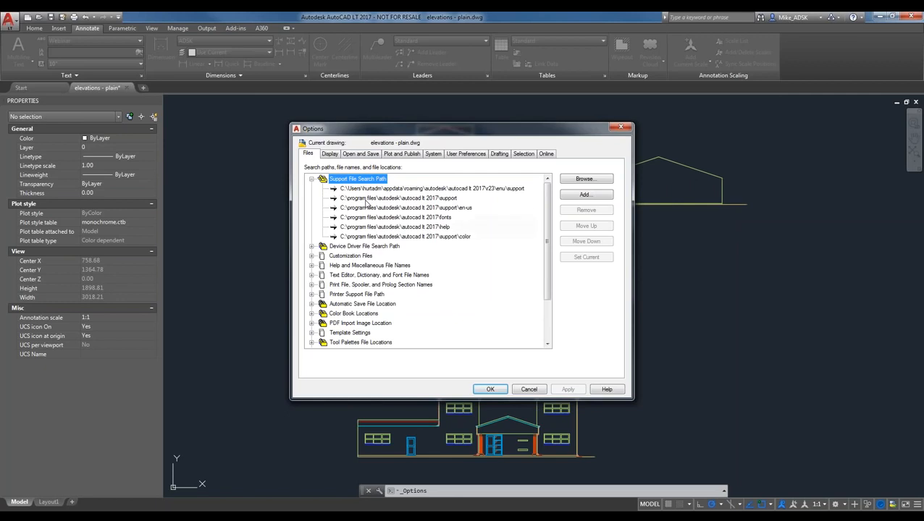
click(441, 218)
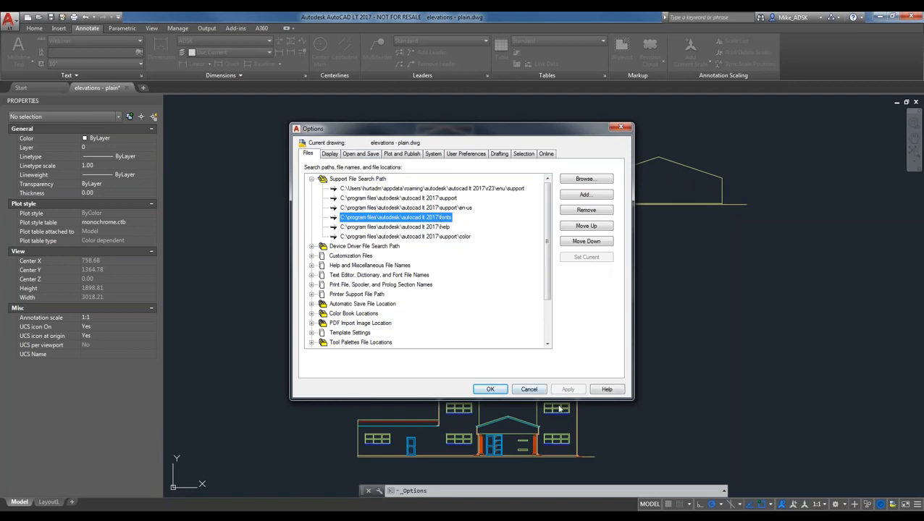
click(529, 388)
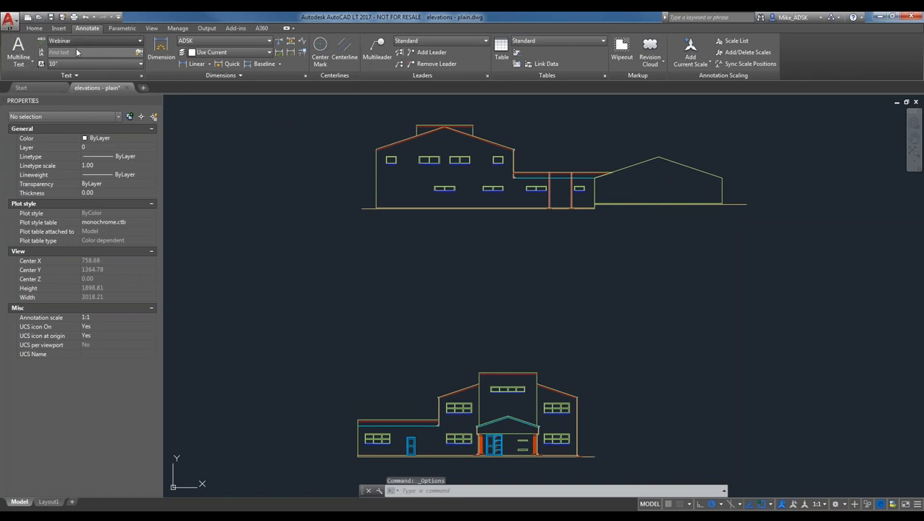
- Open the text style settings and select the Webinar style without renaming it
click(137, 41)
click(87, 124)
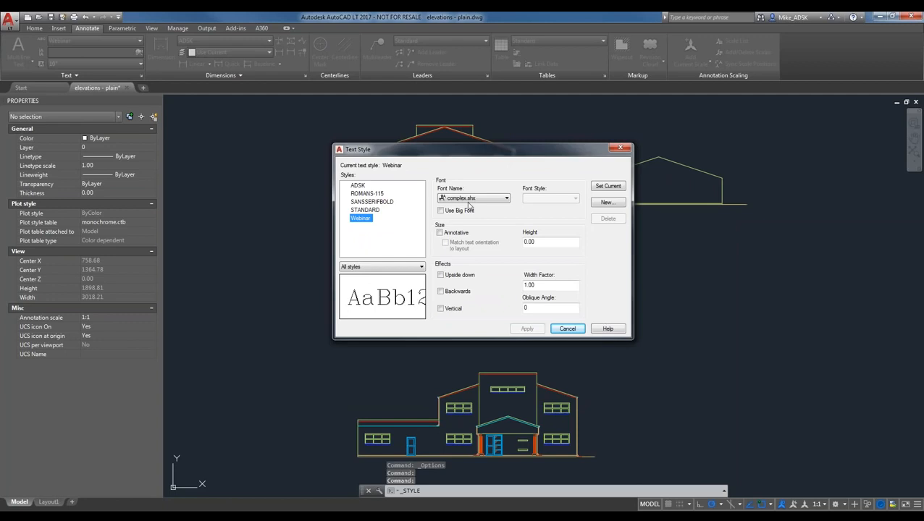
double_click(361, 218)
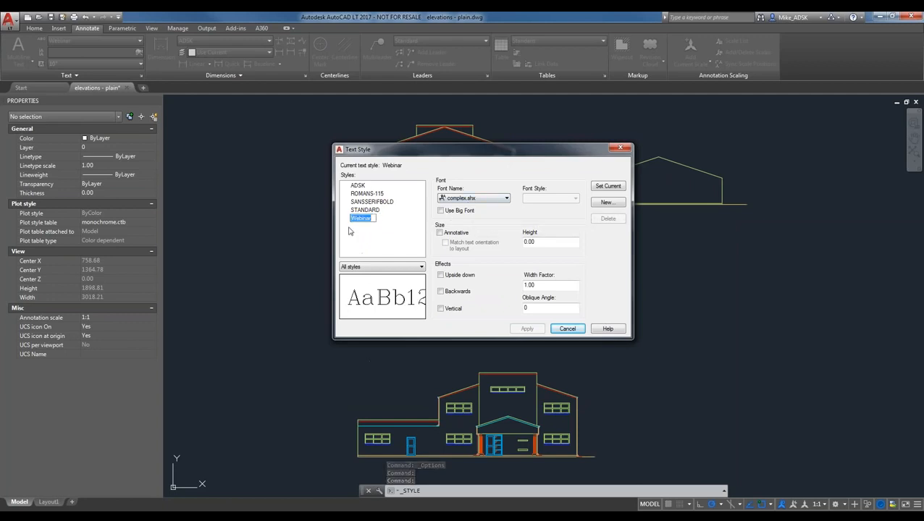
key(Return)
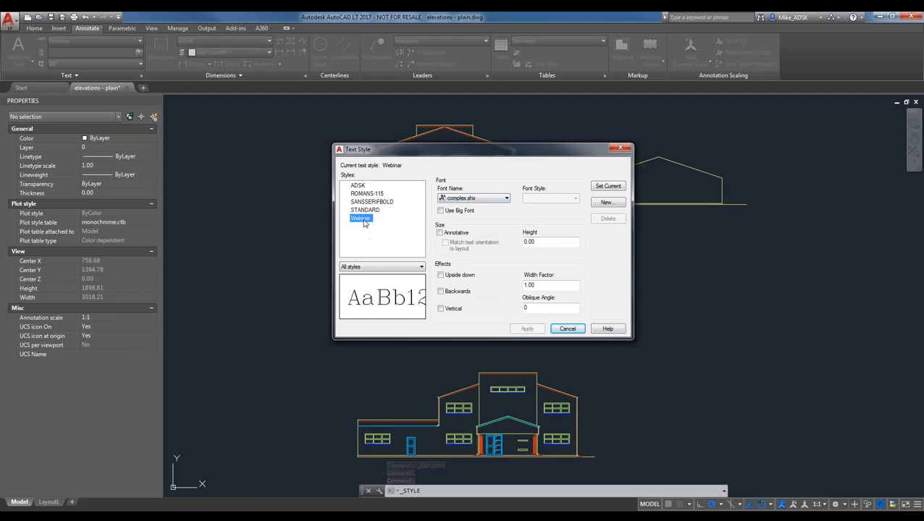
- Try Consolas as the Webinar style's font, switch back to complex.shx for comparison, and choose Consolas again
click(467, 198)
click(467, 219)
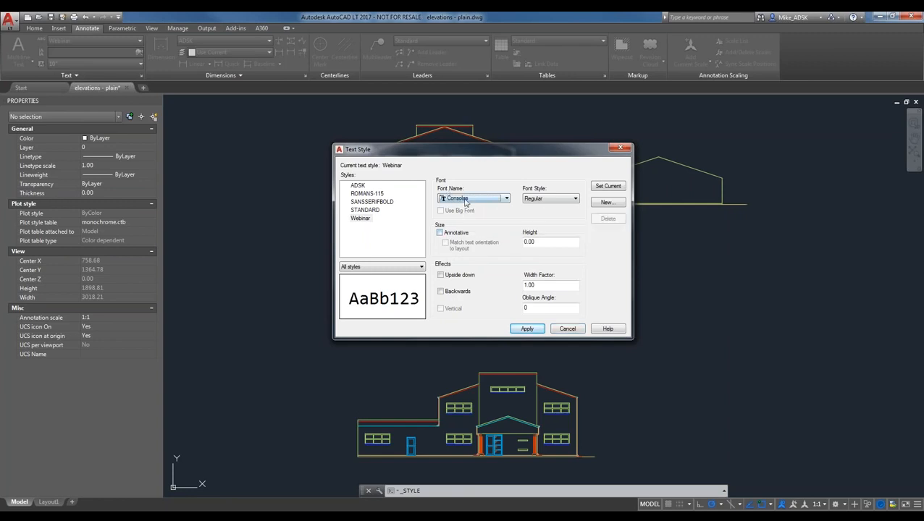
click(461, 199)
scroll(465, 215, up, 2)
click(454, 214)
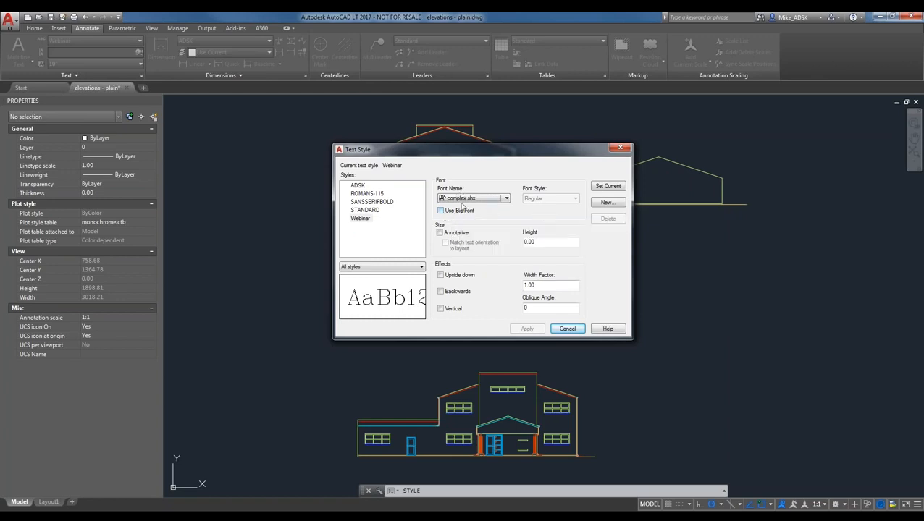
click(474, 198)
click(463, 218)
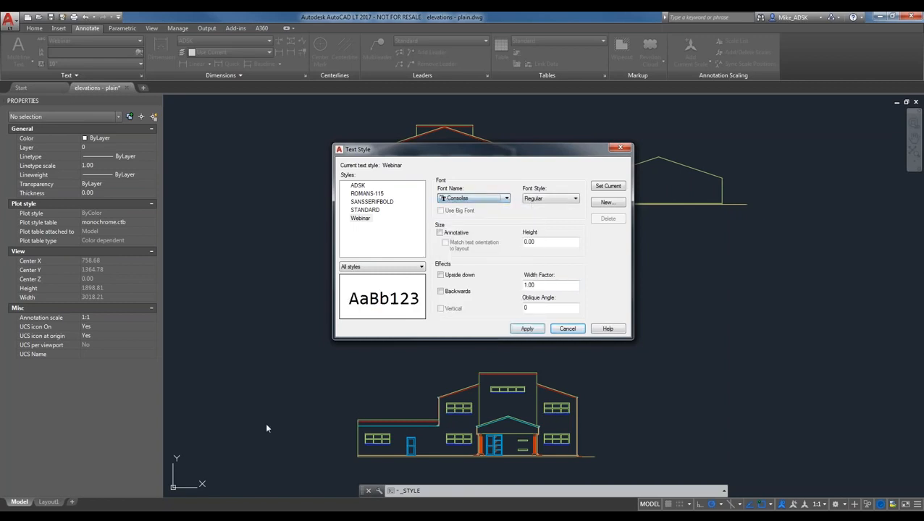
- Check the font style options for Consolas and set the Webinar style's font to Times New Roman
click(548, 198)
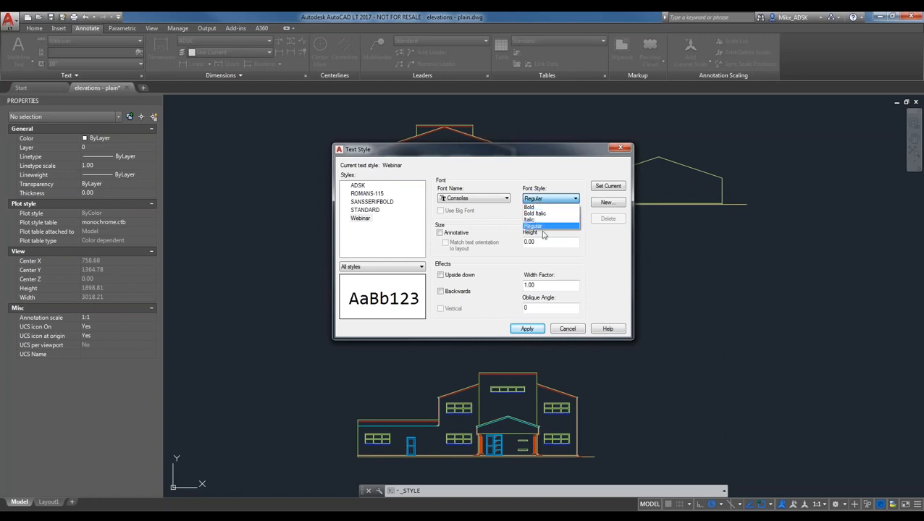
click(498, 199)
click(498, 199)
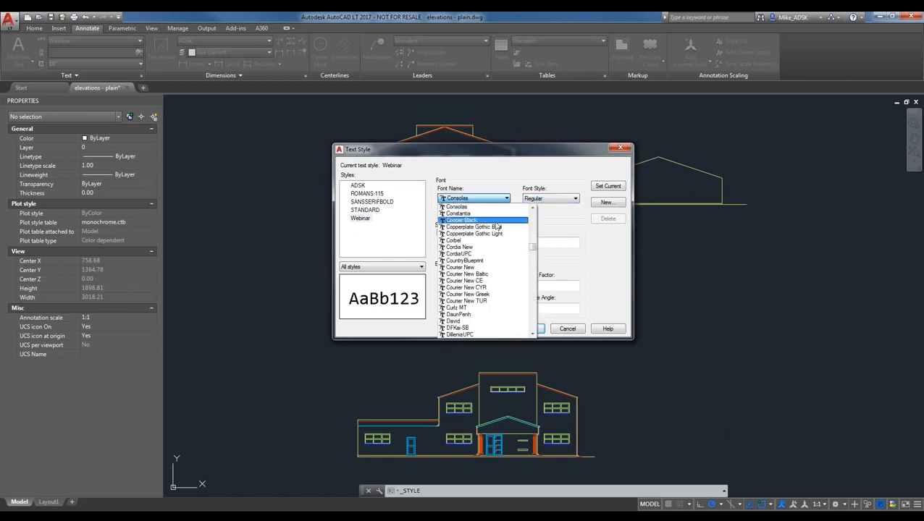
text(ti)
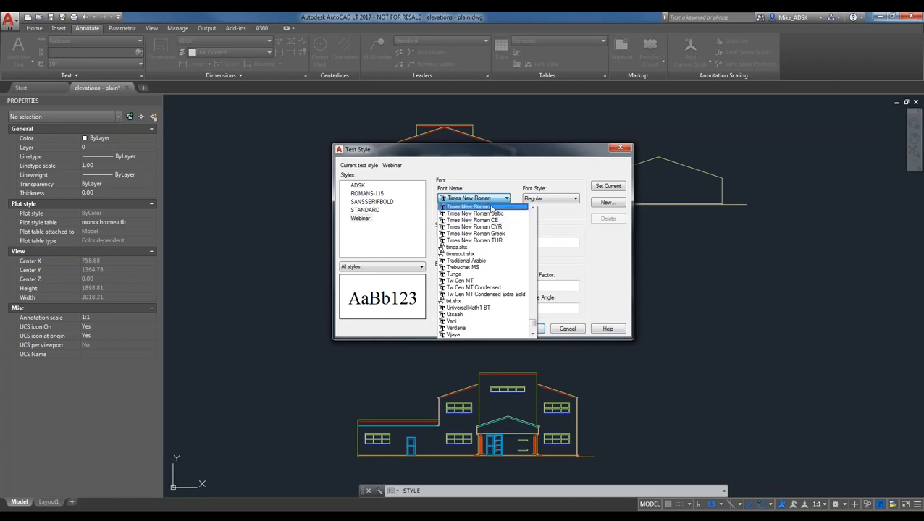
key(Return)
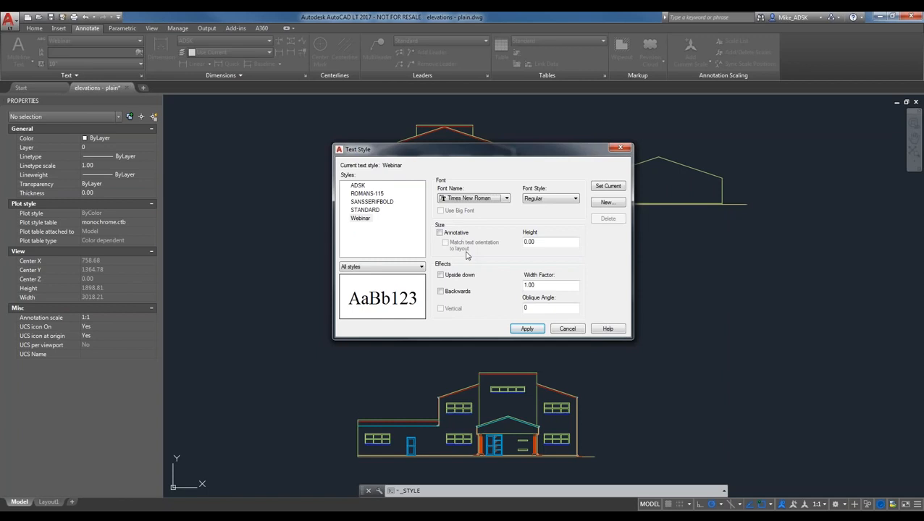
- Examine the text height setting of the Webinar style
double_click(530, 241)
click(541, 241)
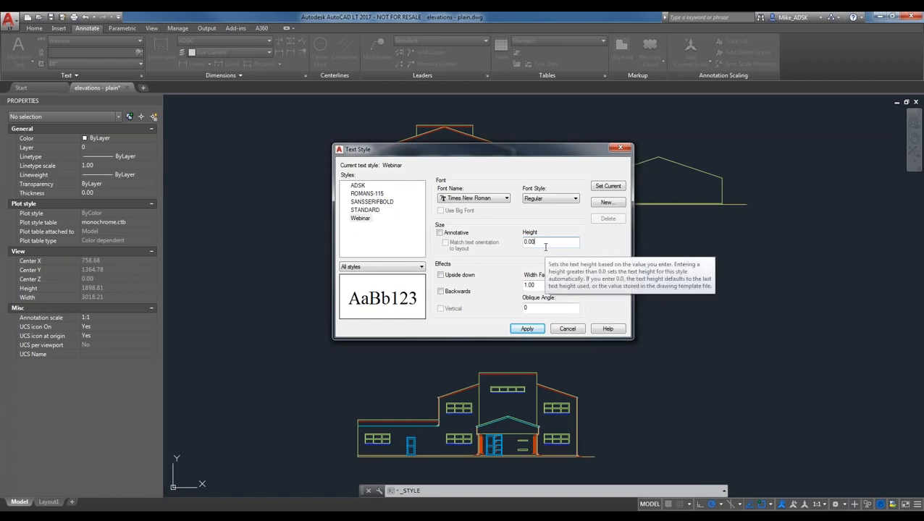
click(546, 244)
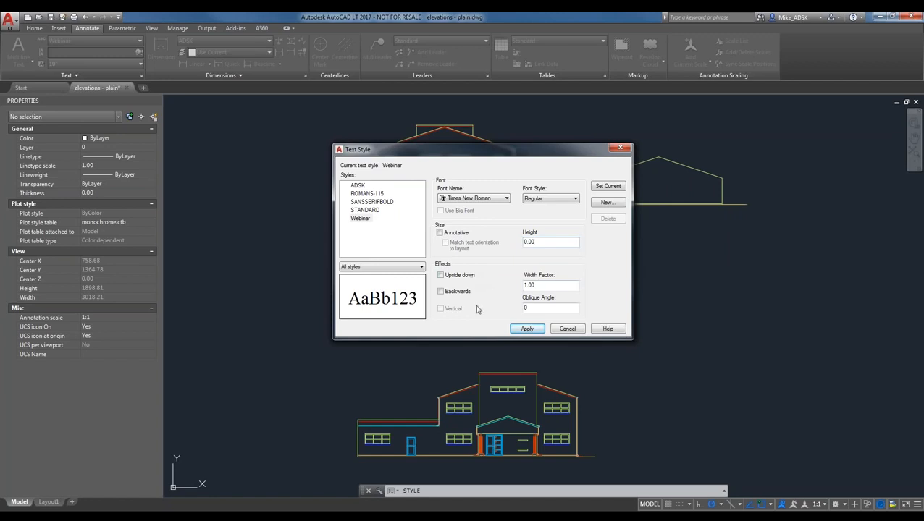
- Preview the Upside down and Backwards effects on the Webinar style and switch both off again
click(456, 276)
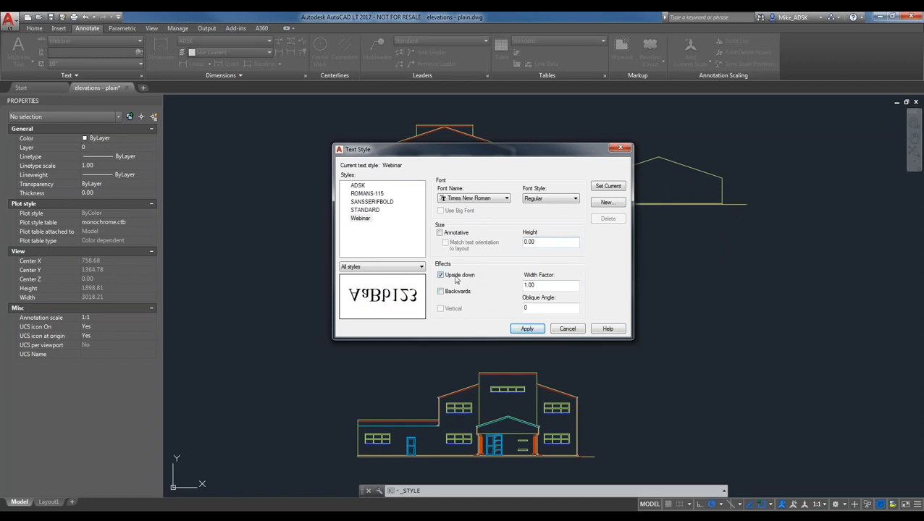
click(449, 282)
click(440, 275)
click(440, 275)
click(439, 291)
click(441, 277)
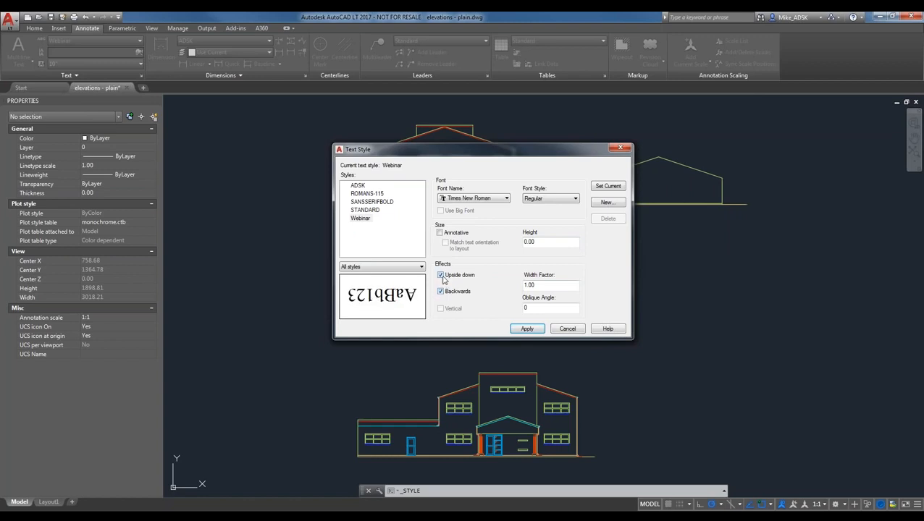
click(440, 291)
click(440, 275)
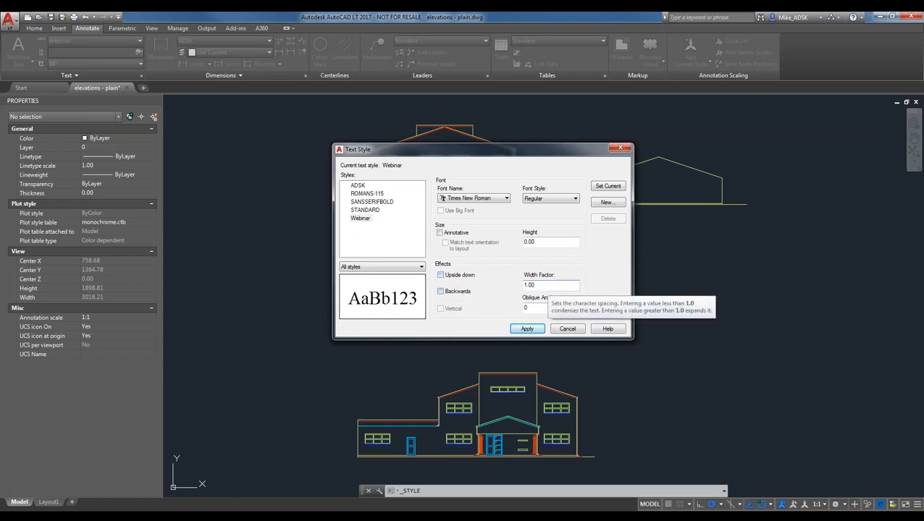
- Preview a width factor of 2 on the Webinar style and reset it to 1
click(539, 310)
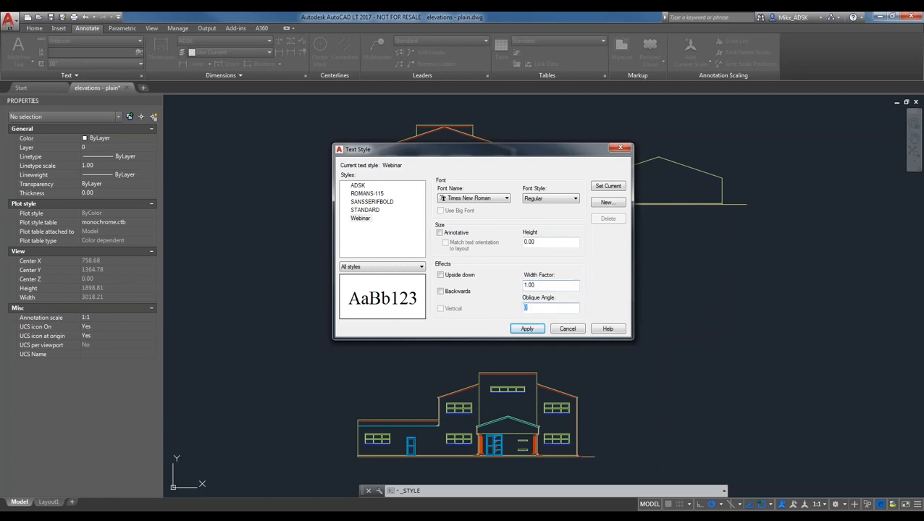
double_click(564, 284)
text(2)
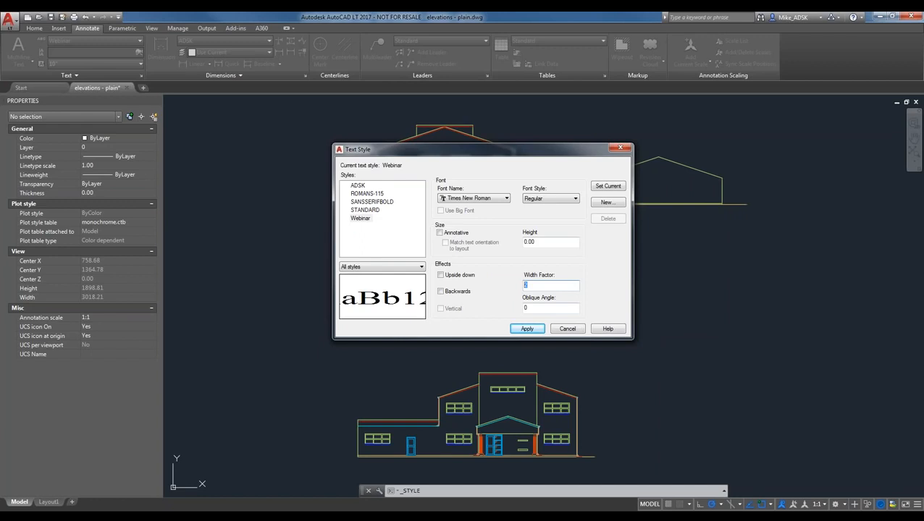
text(10)
key(BackSpace)
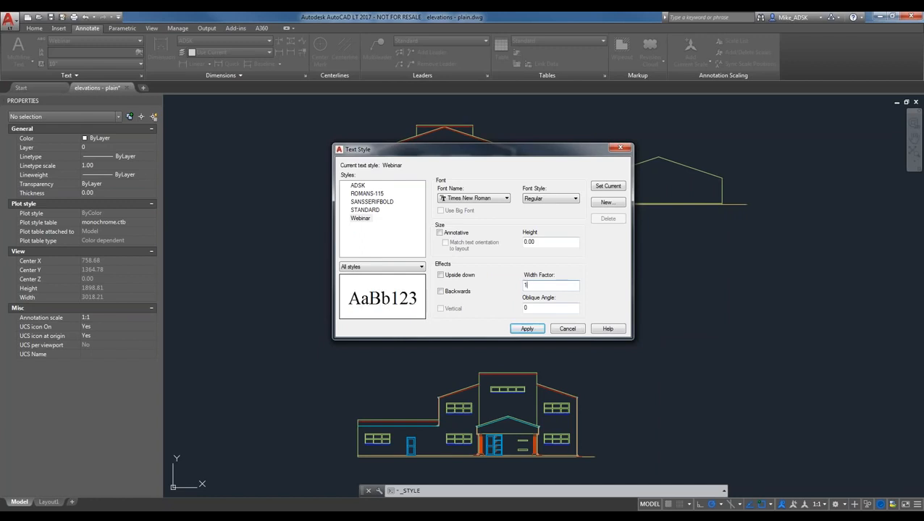
- Preview an oblique angle of 50 on the Webinar style and reset it to 0
key(Tab)
text(50)
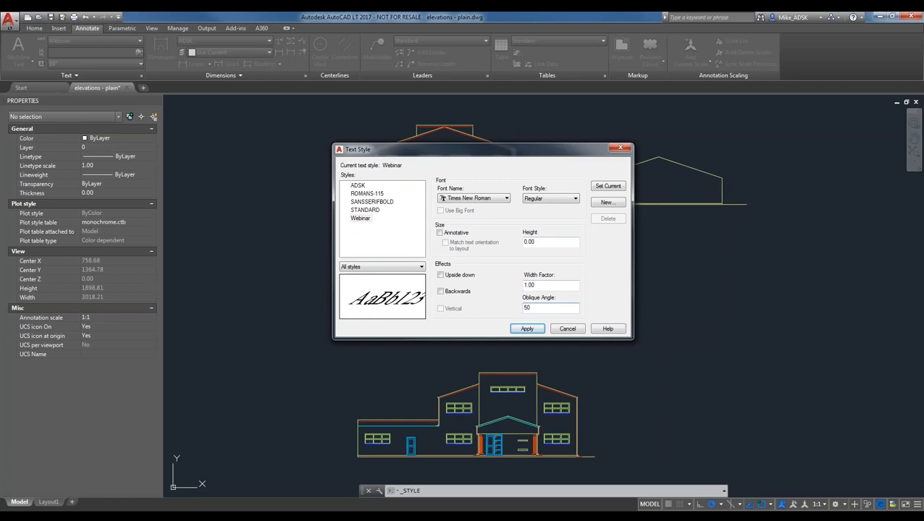
key(BackSpace)
key(BackSpace)
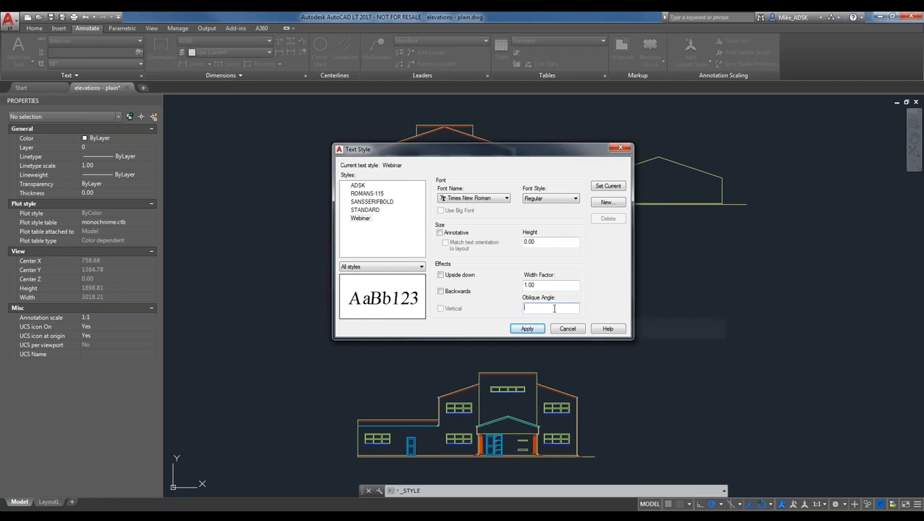
text(1)
text(0)
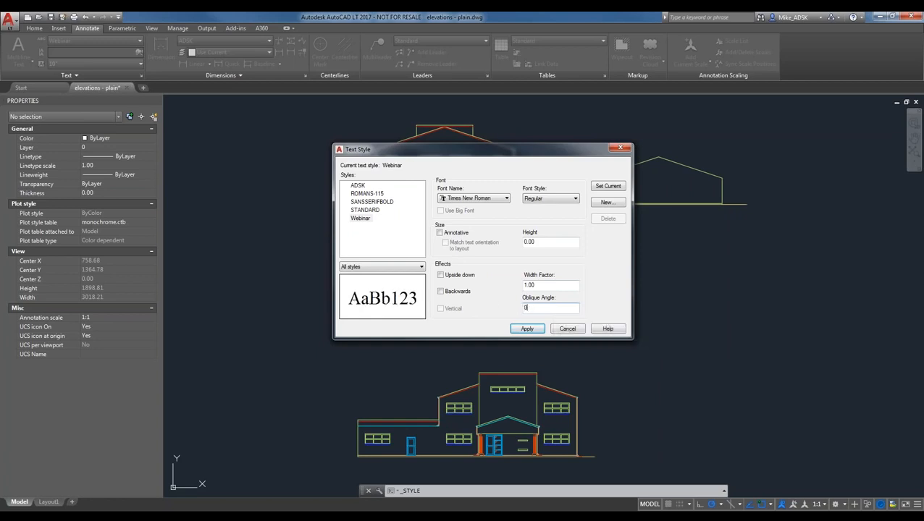
- Apply the Webinar style changes and close the text style settings
click(503, 199)
click(527, 329)
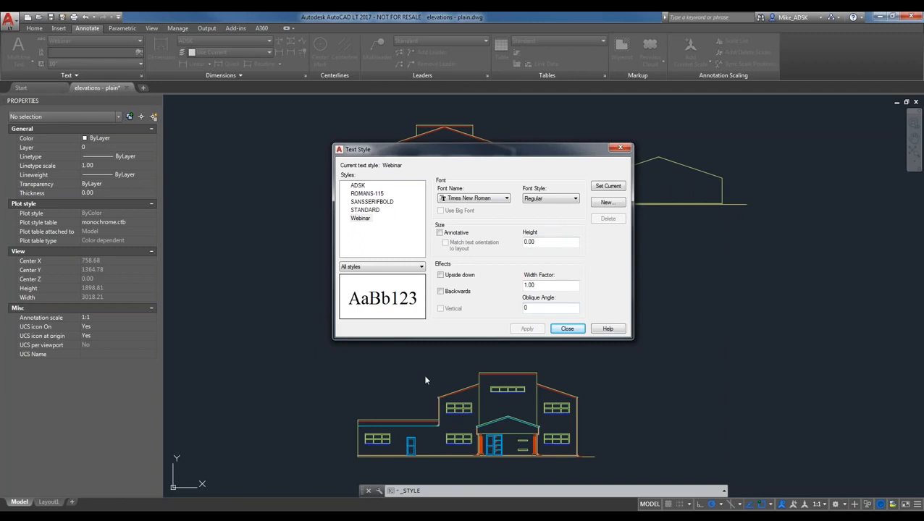
click(566, 329)
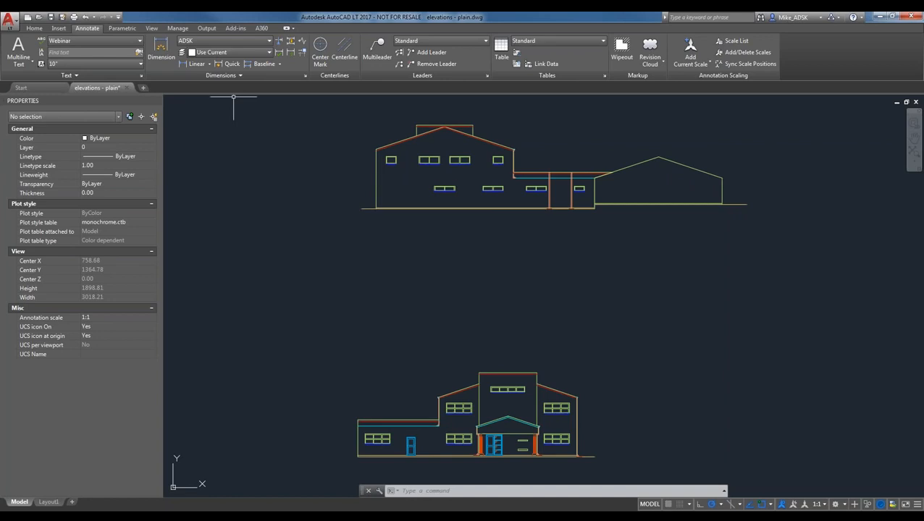
- Place a single-line text reading ADSK between the two elevations, with a height of about 882 and a rotation of 0
click(20, 64)
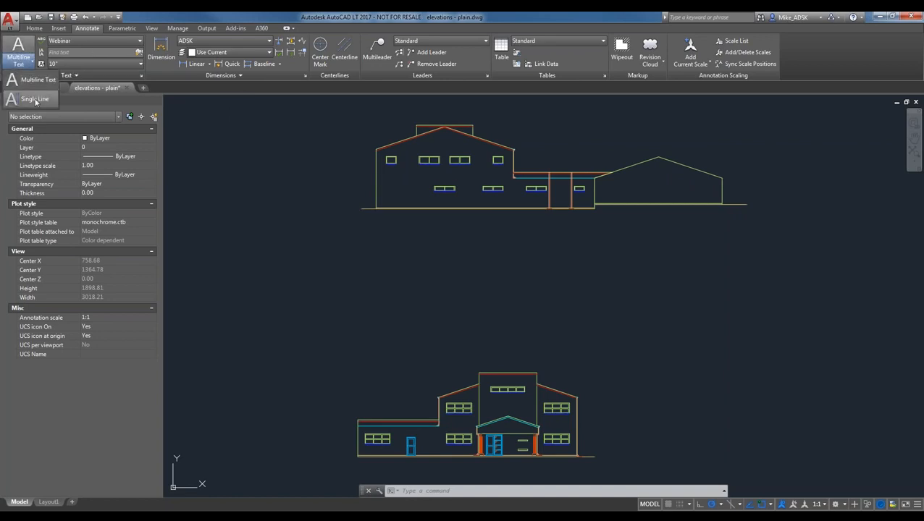
click(35, 101)
click(236, 267)
key(Return)
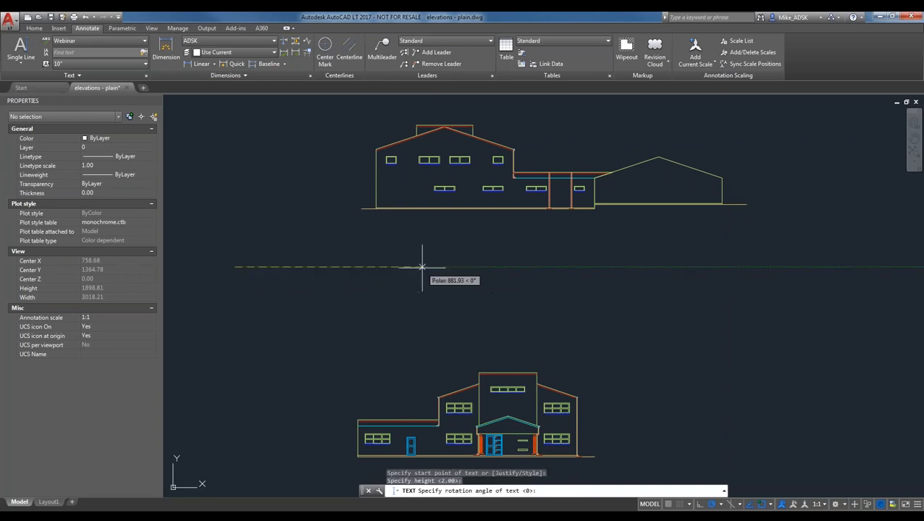
key(Return)
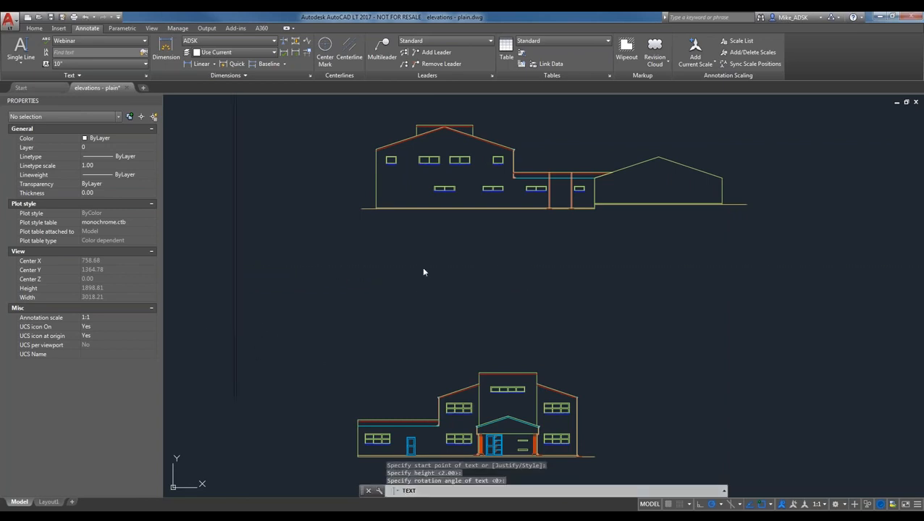
text(ADSK)
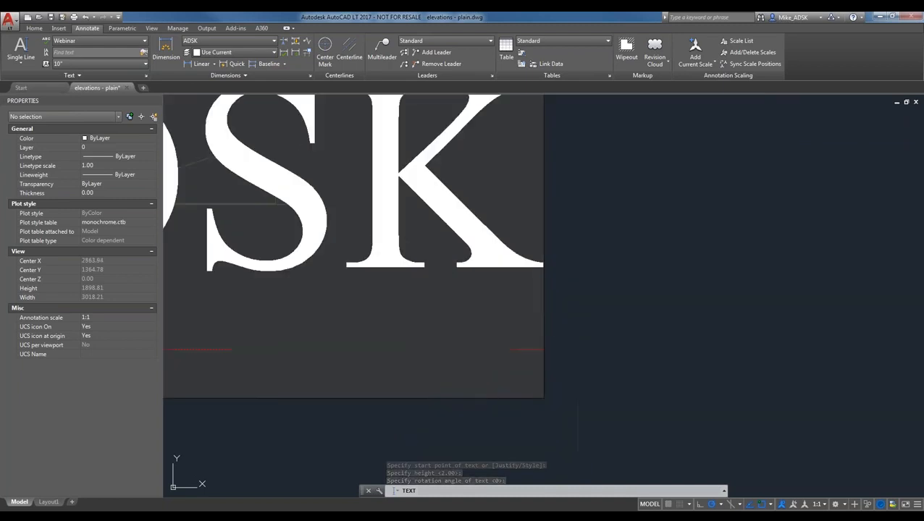
scroll(828, 287, down, 3)
scroll(828, 287, down, 2)
key(Return)
key(Return)
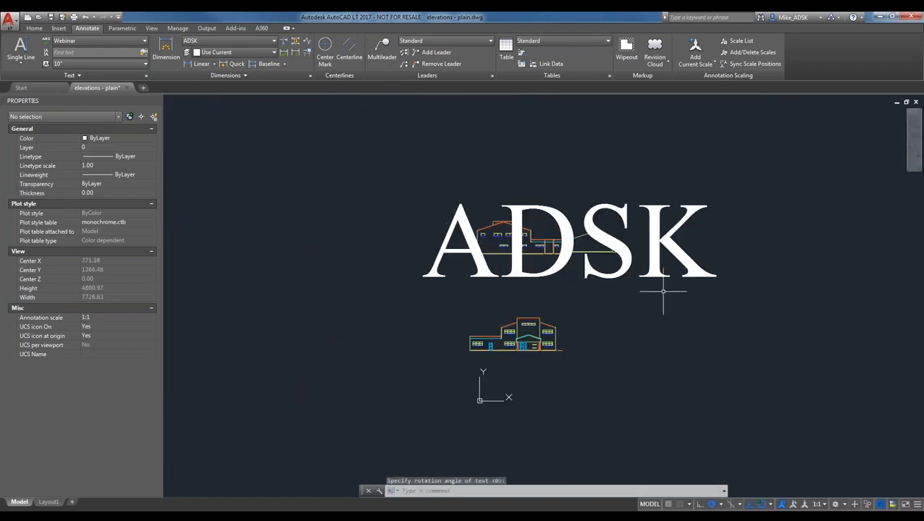
- Select the oversized ADSK text and erase it from the drawing
click(468, 287)
click(423, 253)
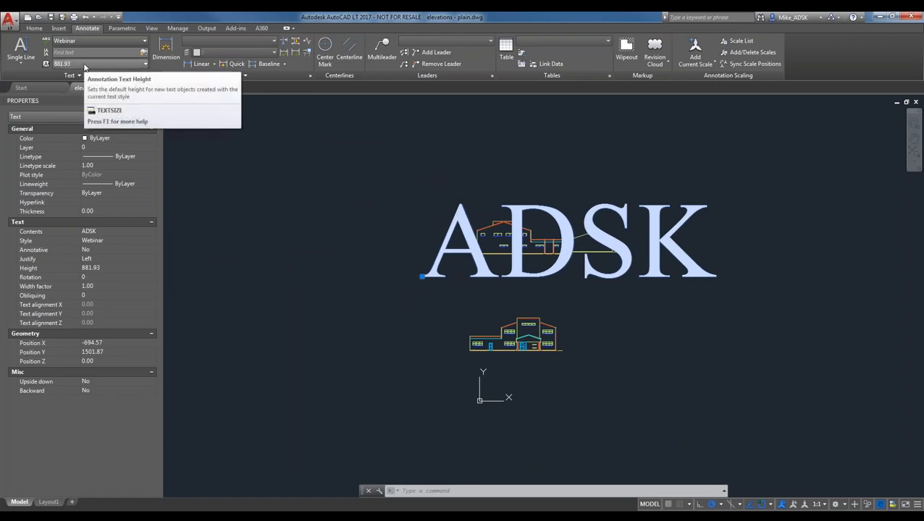
key(Delete)
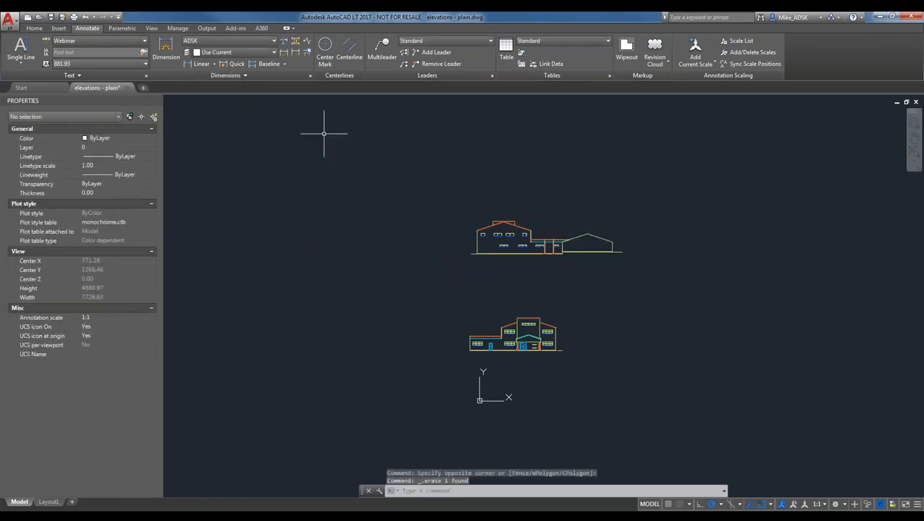
- Start a new single-line text between the two elevations, accepting the default height of 881.93 and rotation of 0
click(19, 49)
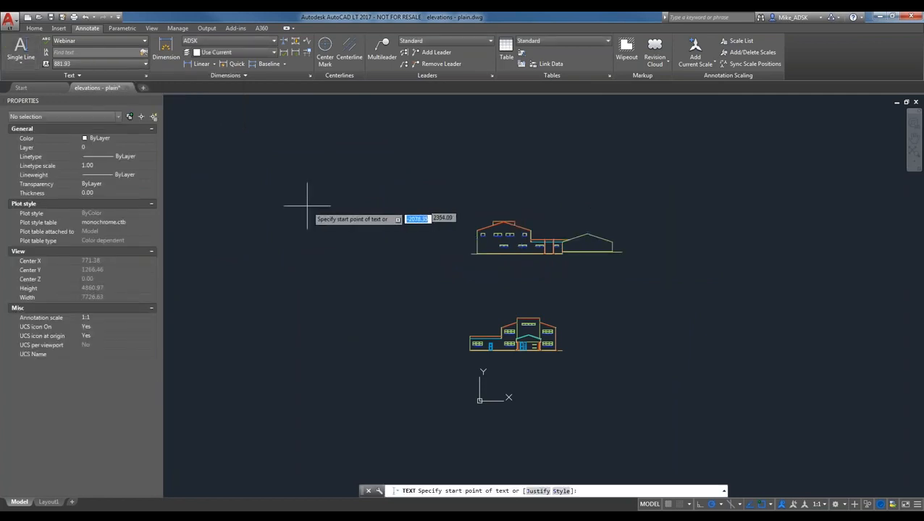
scroll(464, 275, up, 4)
click(411, 281)
key(Return)
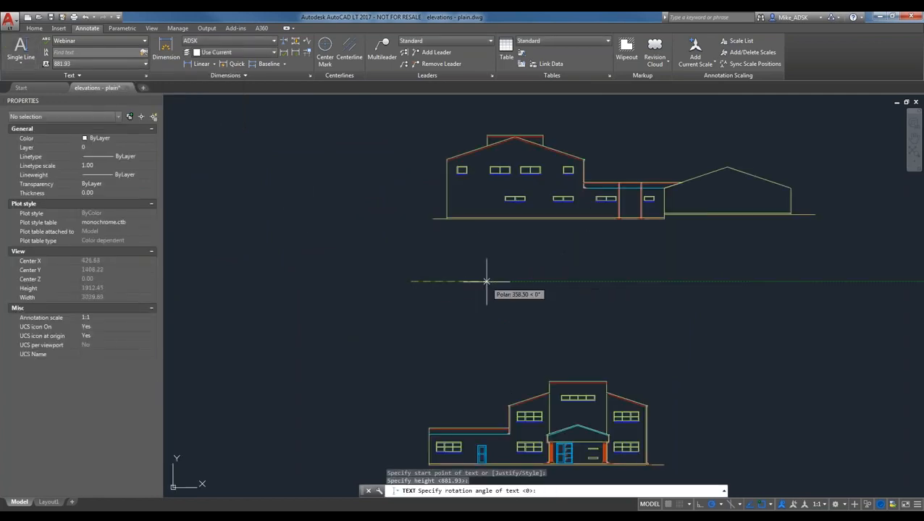
key(Return)
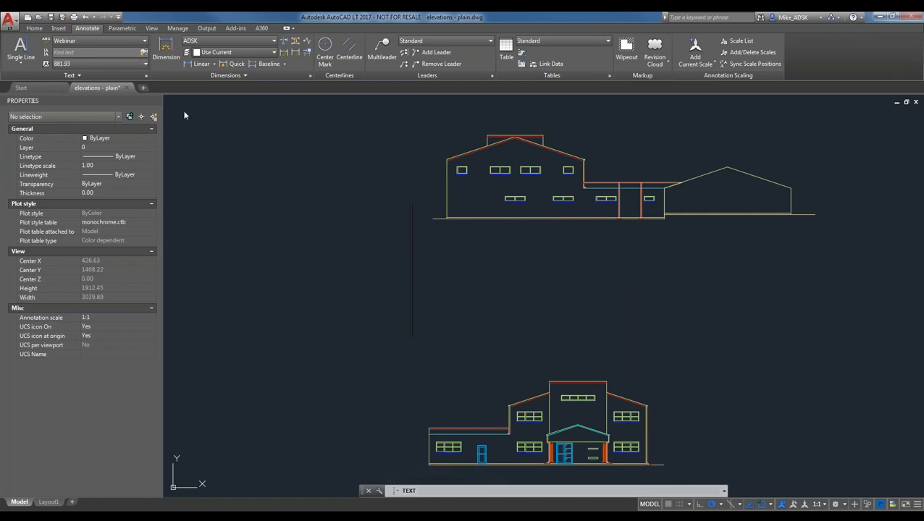
- Enter ADSK in the new single-line text and delete all of its letters
text(ADSK)
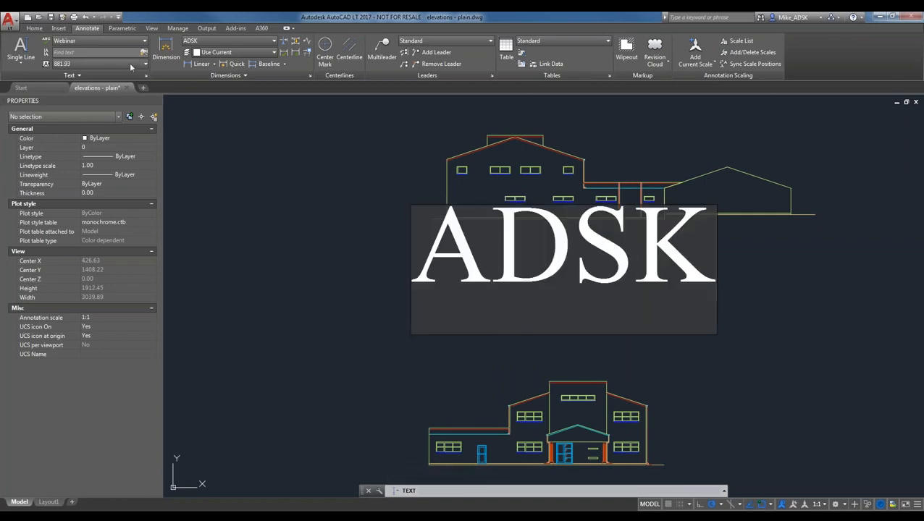
key(BackSpace)
key(BackSpace)
key(BackSpace)
key(BackSpace)
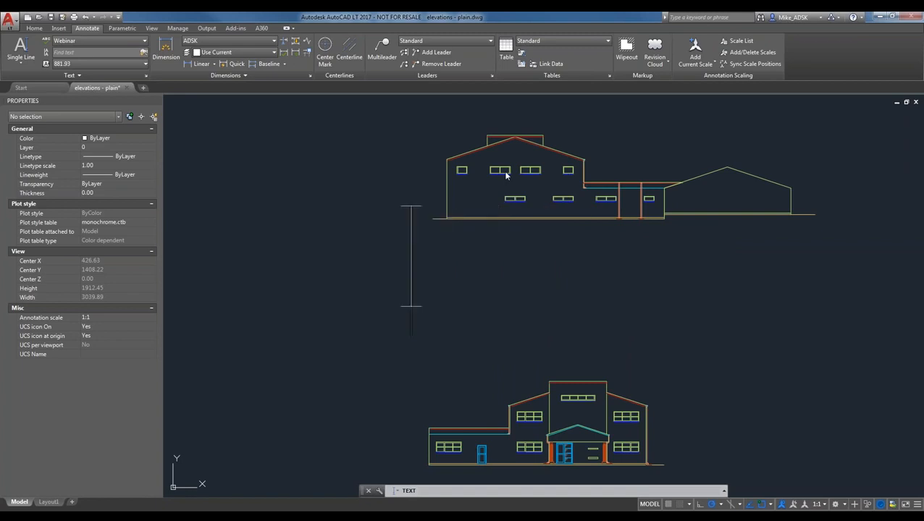
- Leave the emptied single-line text and set the current text height to 10"
key(Return)
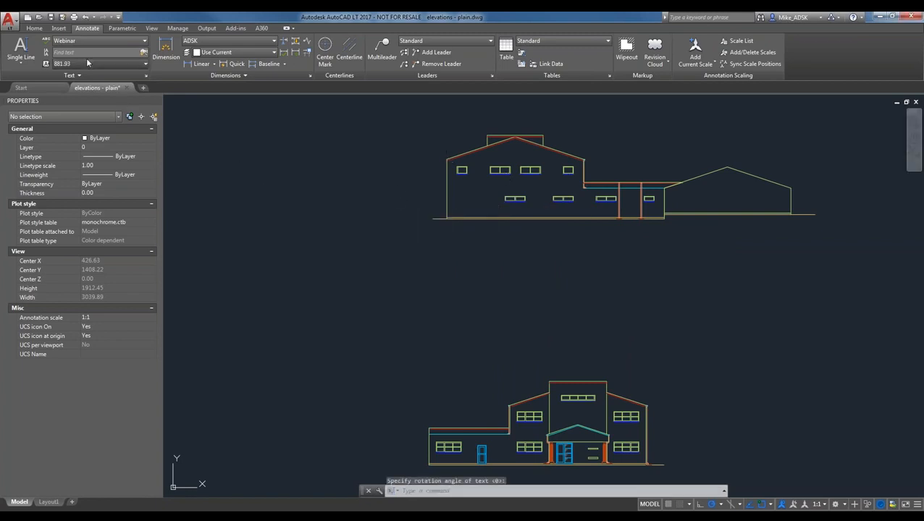
click(80, 63)
click(64, 105)
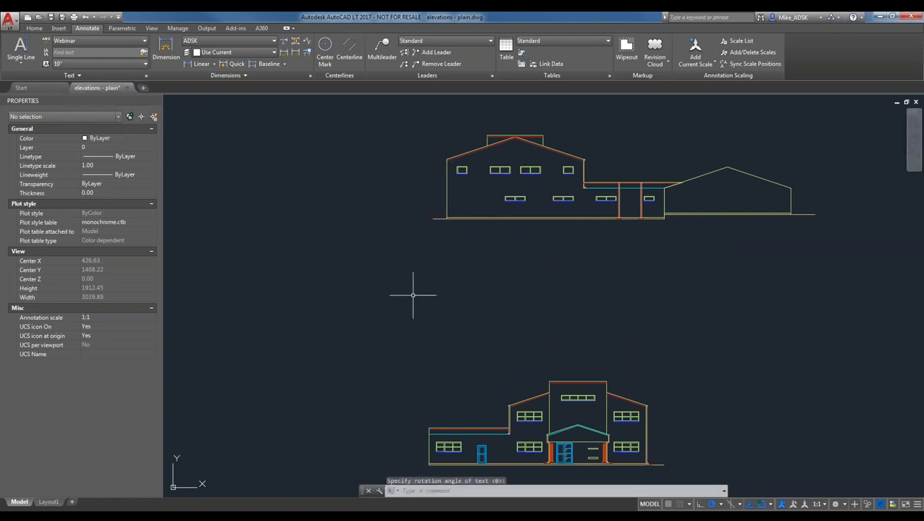
- Place a single-line text reading Test between the two elevations, with a height of about 683 and a rotation of 0
click(20, 49)
click(543, 272)
key(Return)
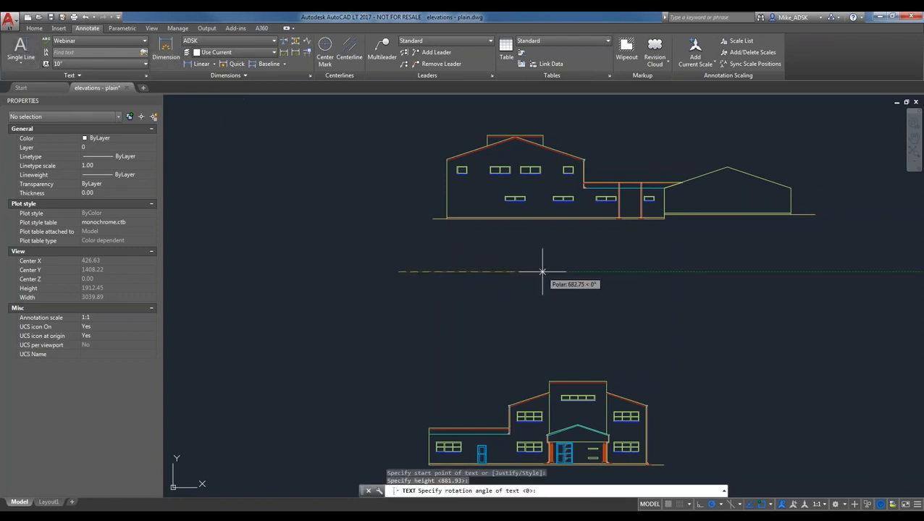
key(Return)
text(Test)
click(302, 368)
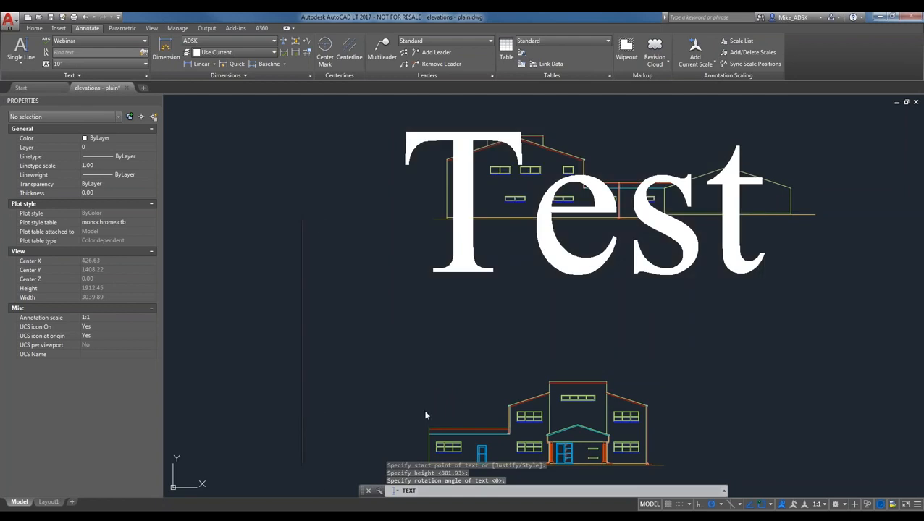
key(Escape)
- Set the height of the oversized Test text to 10
click(491, 313)
click(442, 259)
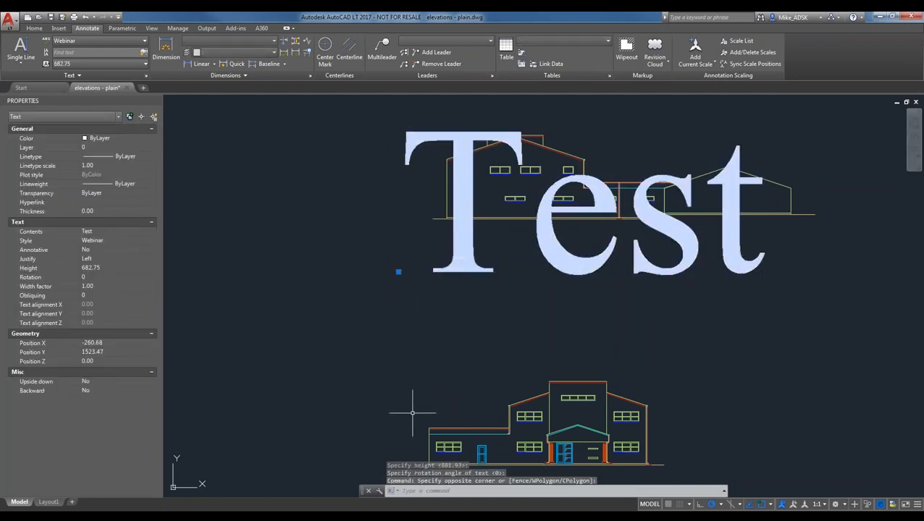
click(108, 268)
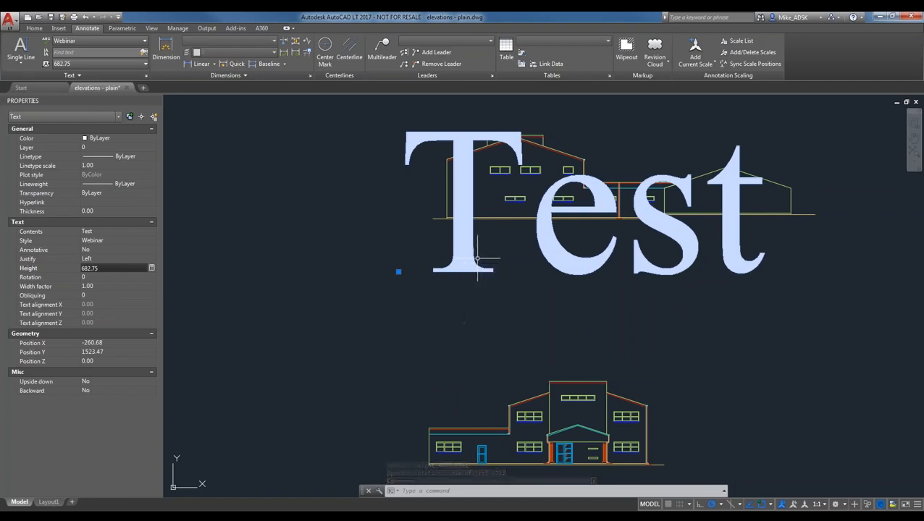
click(123, 268)
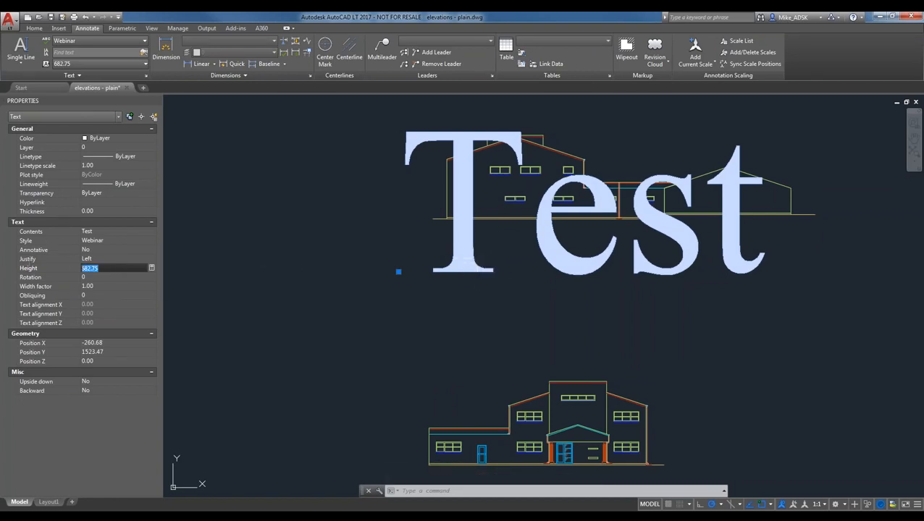
text(10)
key(Return)
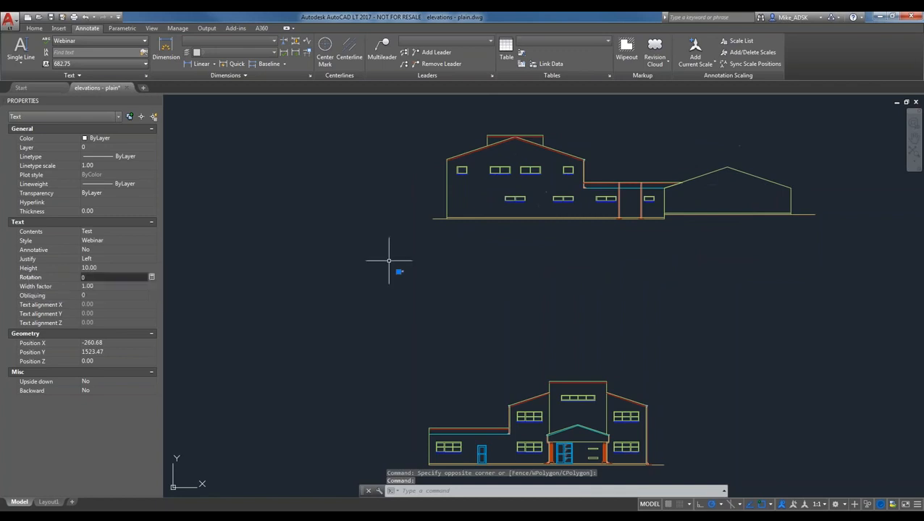
key(Escape)
key(Escape)
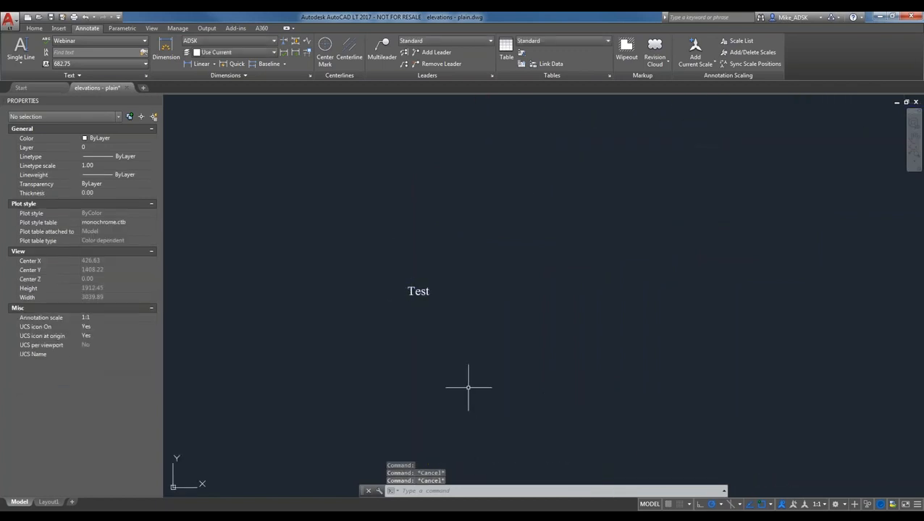
click(407, 292)
click(404, 298)
click(320, 430)
key(Escape)
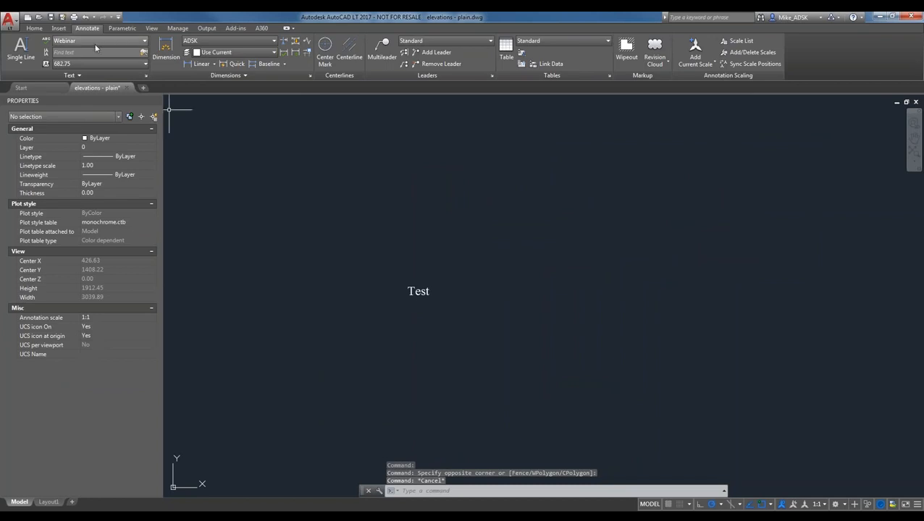
- Set the current text height to 10" and outline a multiline text box between the elevations, extending past the lower one
click(145, 64)
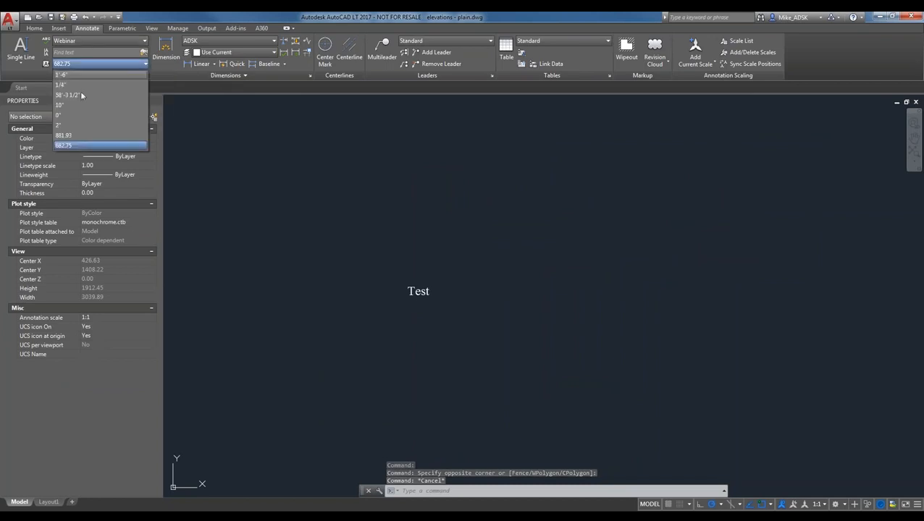
click(74, 105)
scroll(431, 290, up, 10)
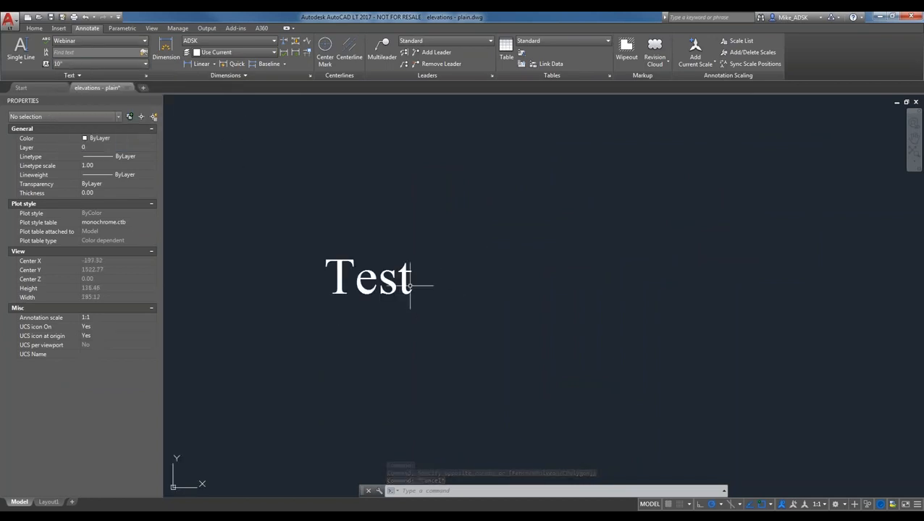
scroll(426, 344, down, 7)
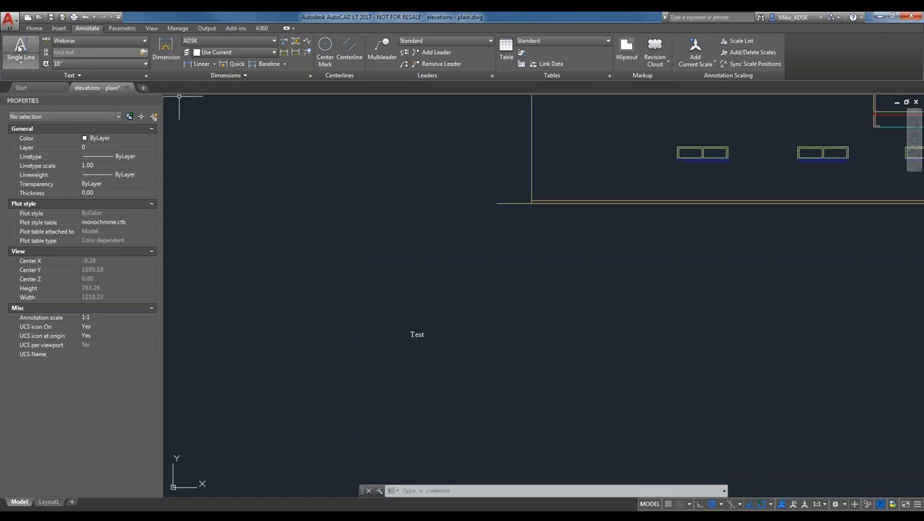
click(18, 64)
click(34, 80)
scroll(305, 217, down, 6)
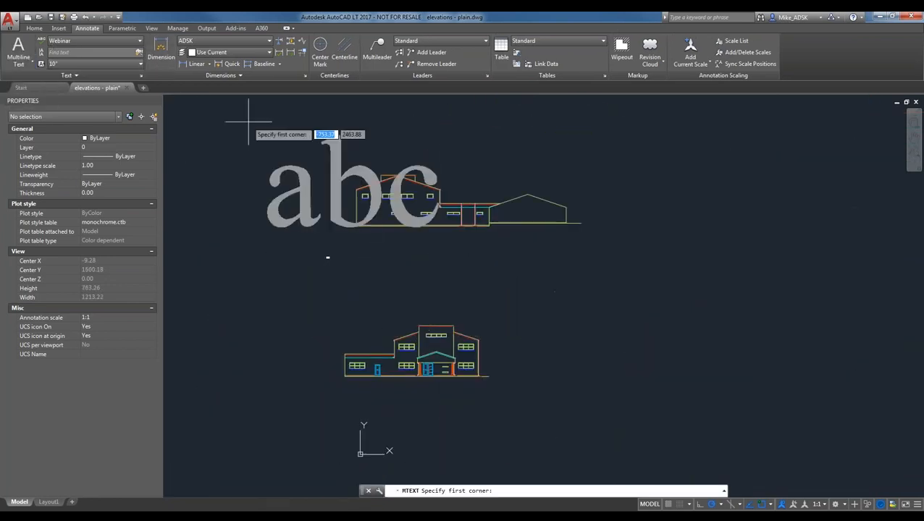
click(140, 64)
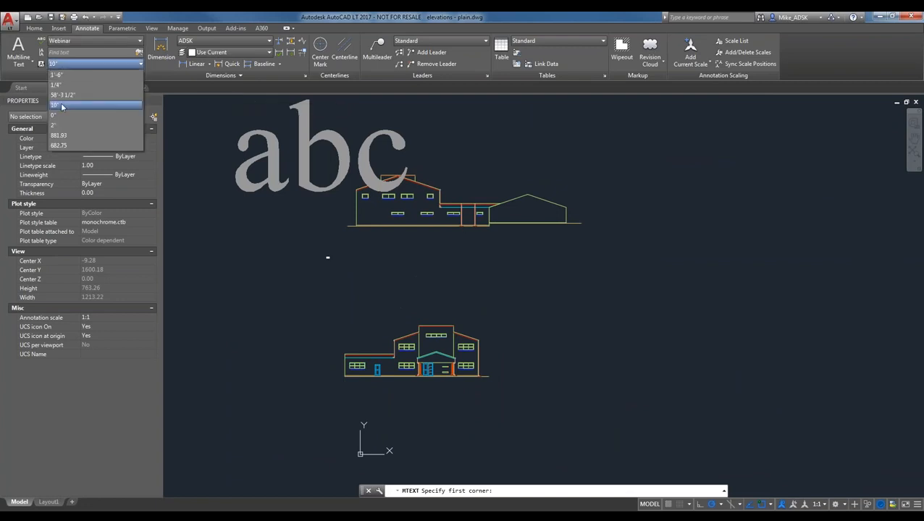
click(61, 107)
click(493, 259)
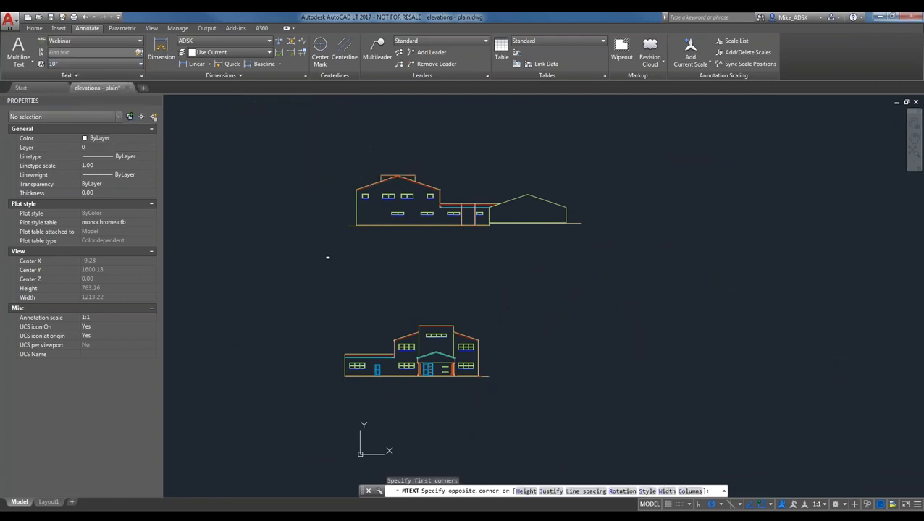
click(883, 405)
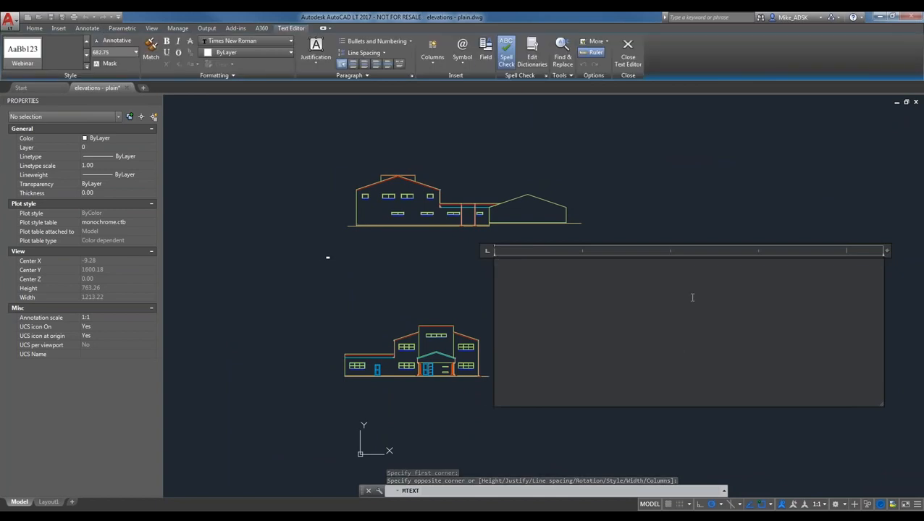
text(Test)
key(BackSpace)
key(BackSpace)
key(BackSpace)
key(BackSpace)
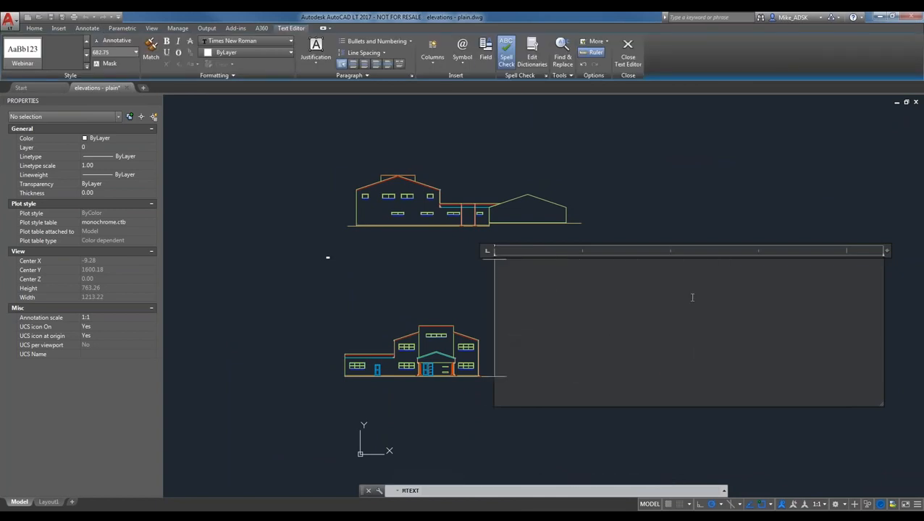
- Enter Build Your AutoCAD IQ in the multiline text and finish editing it
text(B)
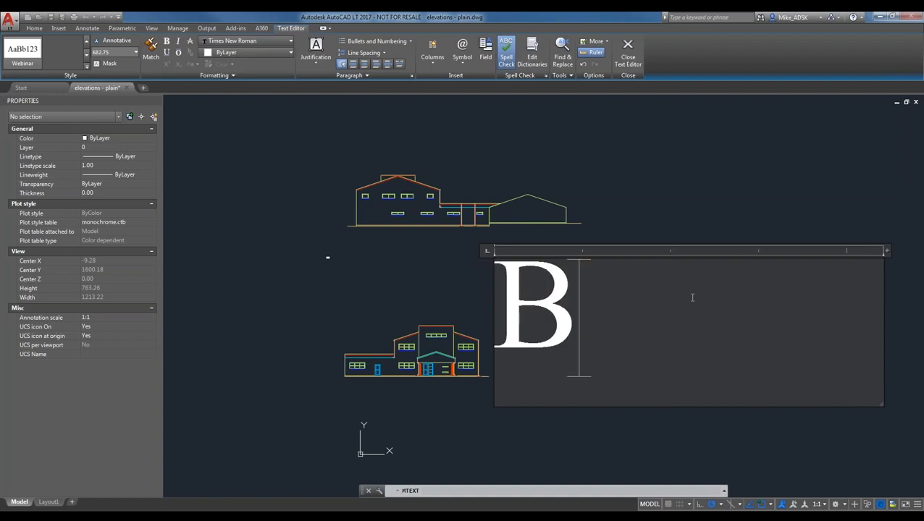
text(uild Your)
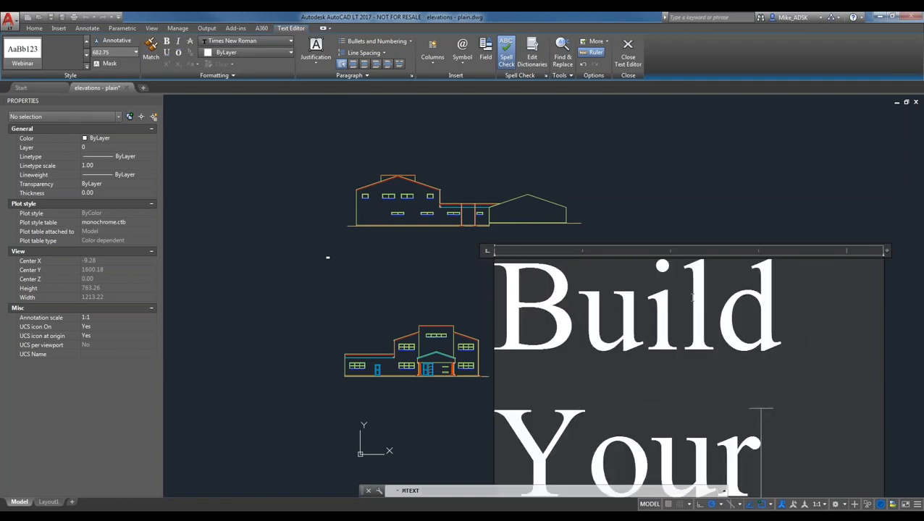
text( AutoCAD)
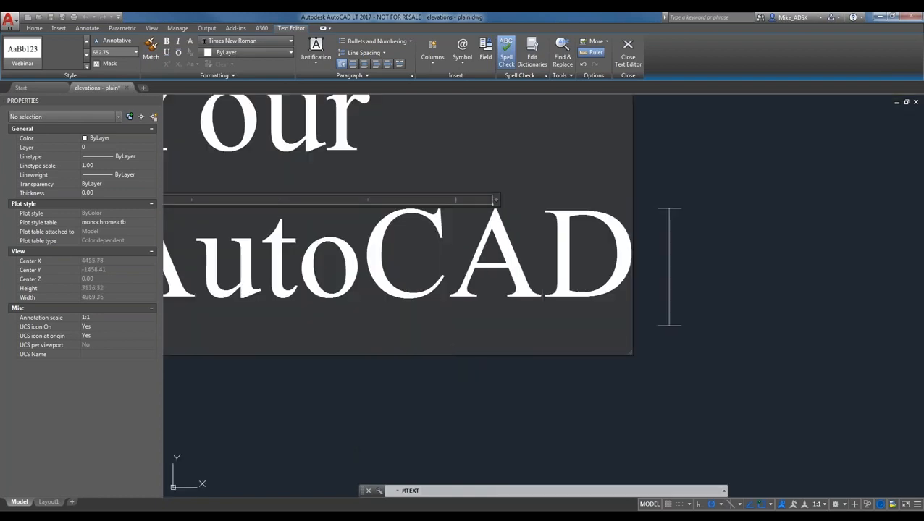
text( IQ)
click(371, 341)
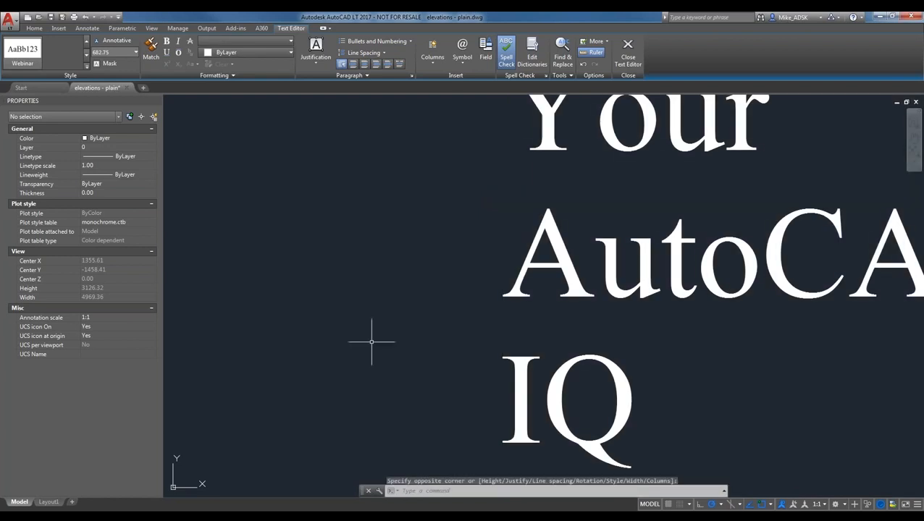
- Set the text height of the oversized multiline text to 10
scroll(370, 340, down, 2)
click(495, 337)
click(450, 301)
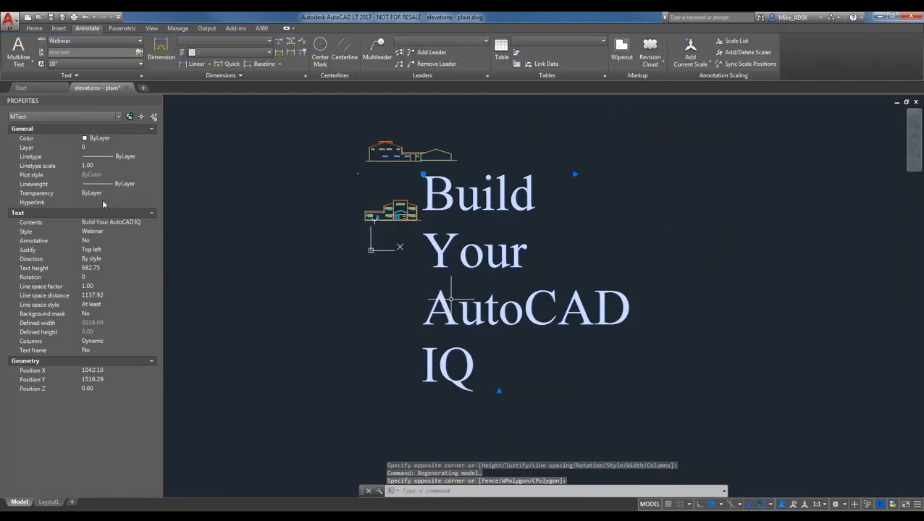
click(96, 267)
text(10)
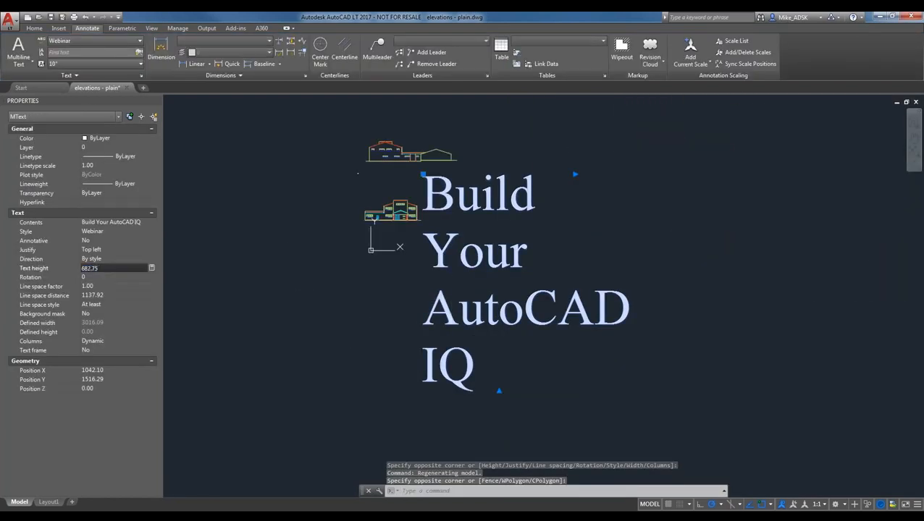
key(Return)
click(109, 268)
key(Return)
scroll(406, 174, up, 5)
click(247, 201)
scroll(246, 194, up, 4)
click(239, 194)
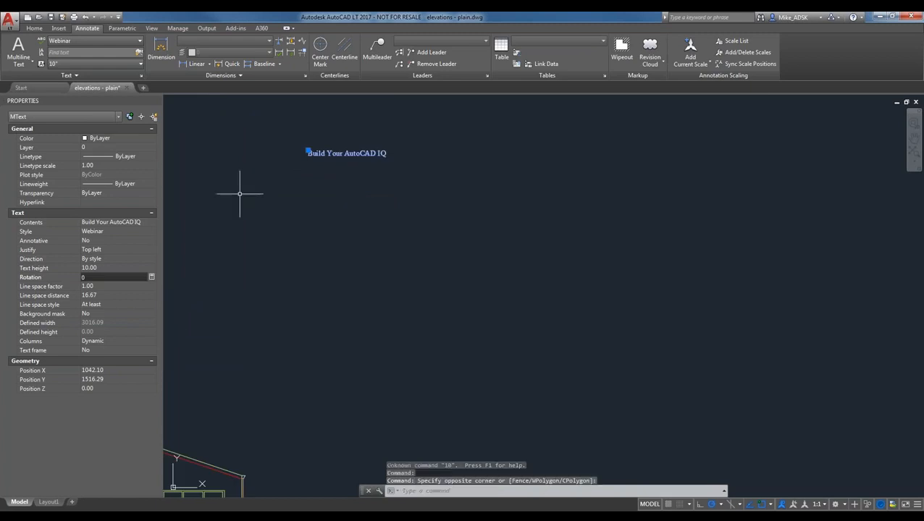
- Break the multiline text into four lines reading Build, Your, AutoCAD and IQ
scroll(272, 230, down, 4)
click(288, 204)
click(297, 199)
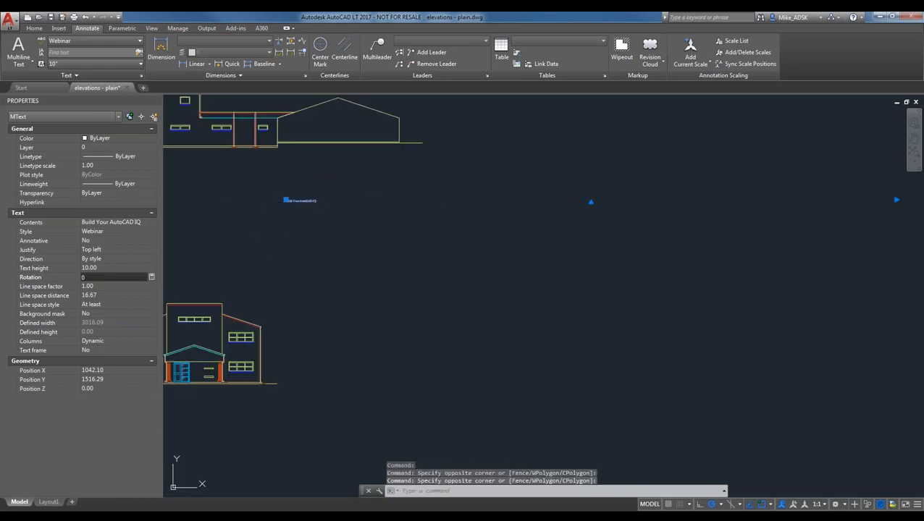
double_click(298, 200)
click(307, 205)
key(Return)
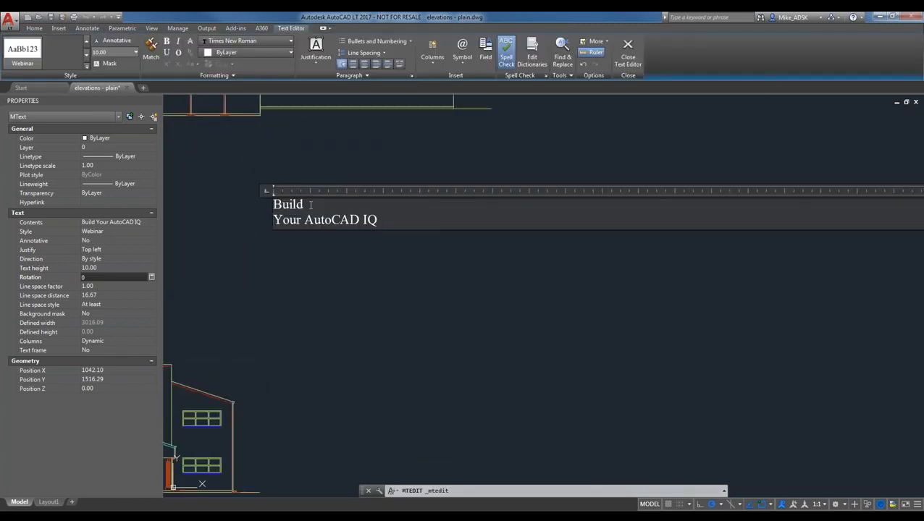
key(Return)
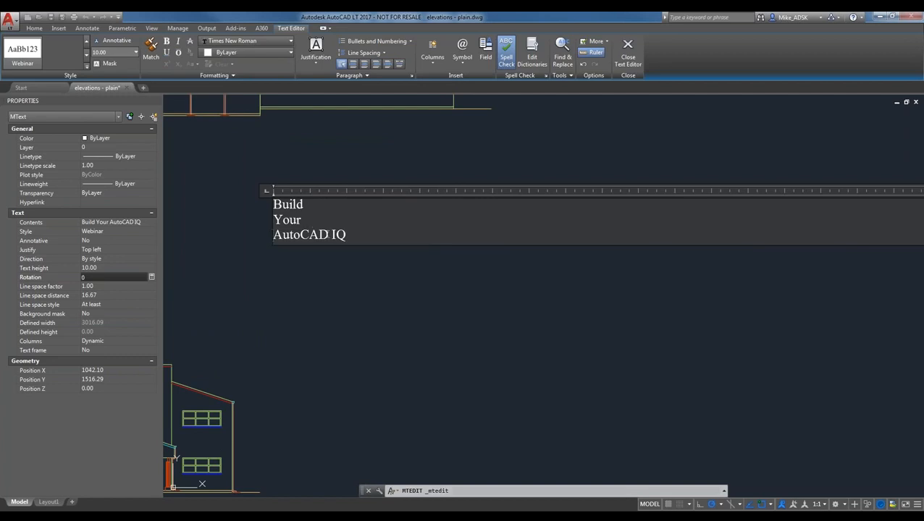
click(328, 238)
key(Return)
click(280, 300)
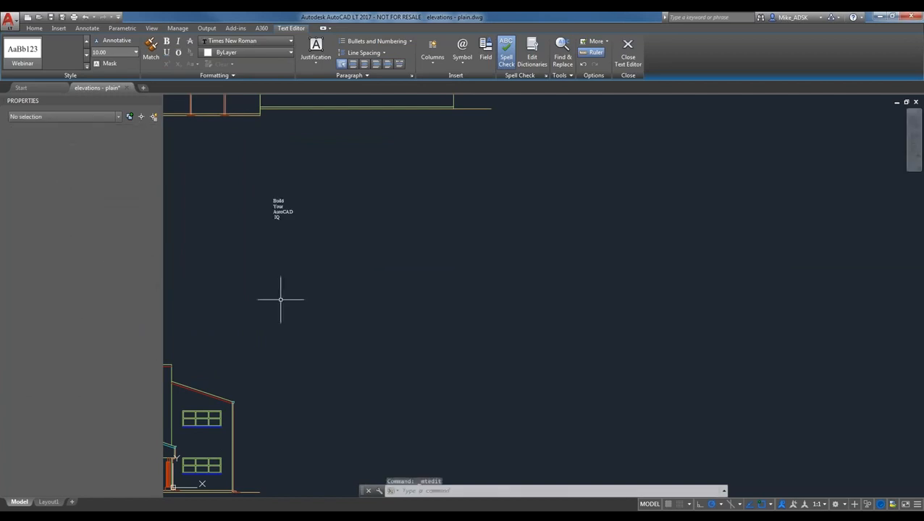
- Move the four-line text to just below the Test text
scroll(245, 238, up, 4)
mouse_move(319, 200)
middle_down()
mouse_move(435, 317)
mouse_move(466, 321)
middle_up()
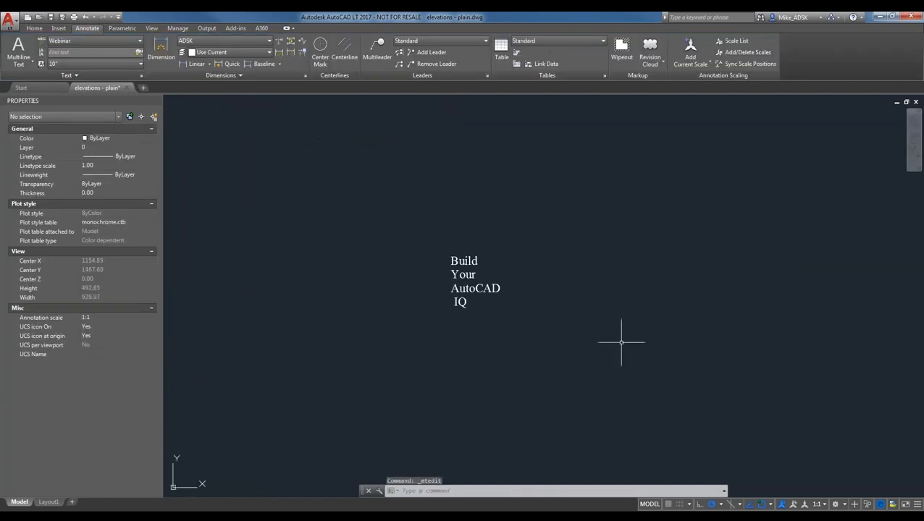
scroll(563, 351, down, 2)
click(566, 366)
click(490, 299)
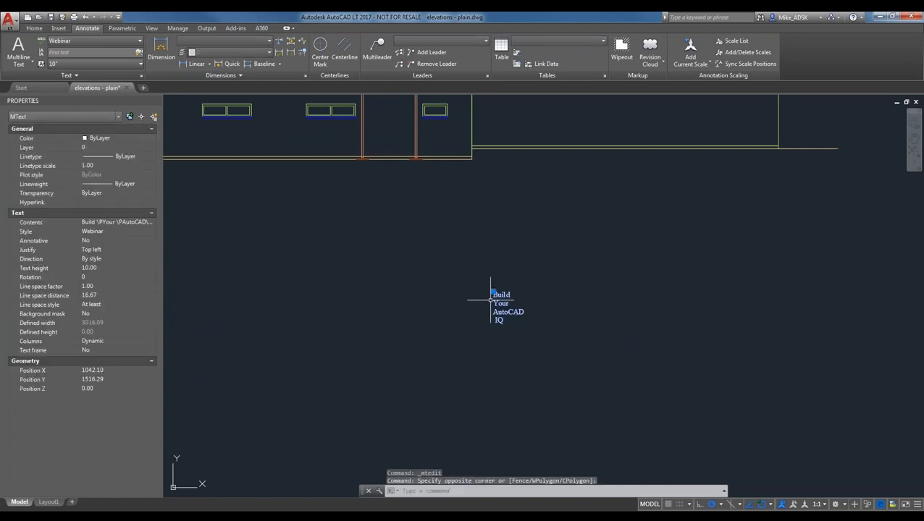
key(Return)
click(495, 321)
scroll(538, 299, down, 4)
scroll(300, 294, up, 4)
scroll(228, 325, up, 2)
middle_drag(239, 326, 377, 319)
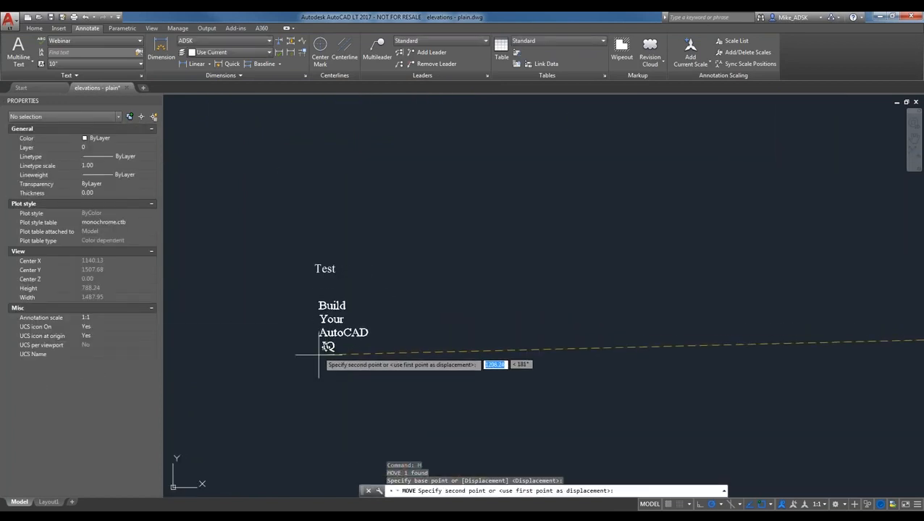
click(337, 367)
key(Escape)
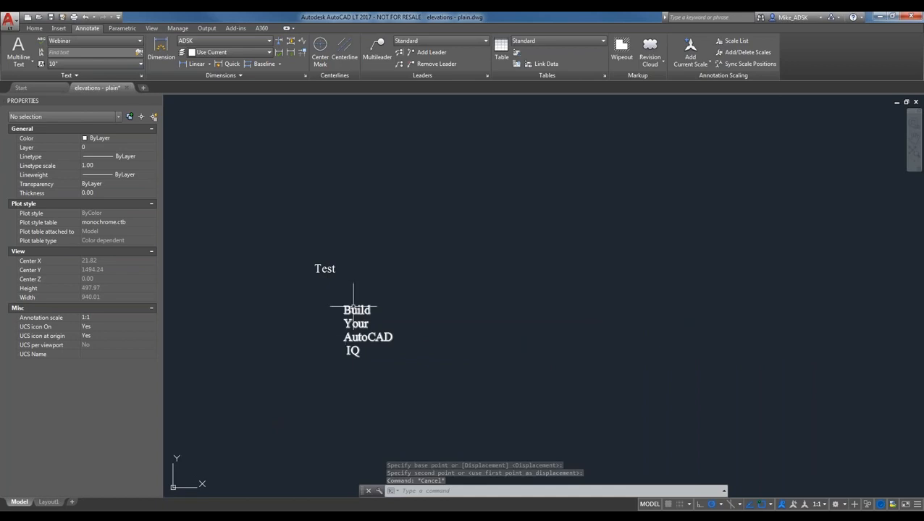
- Align the four-line multiline text vertically below the Test text with left alignment and current vertical spacing
click(41, 54)
click(365, 366)
click(353, 318)
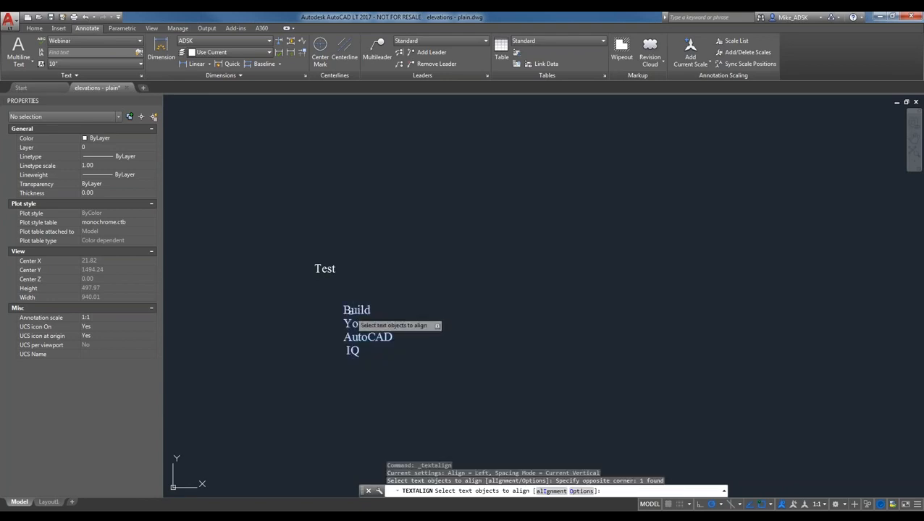
key(Return)
click(322, 267)
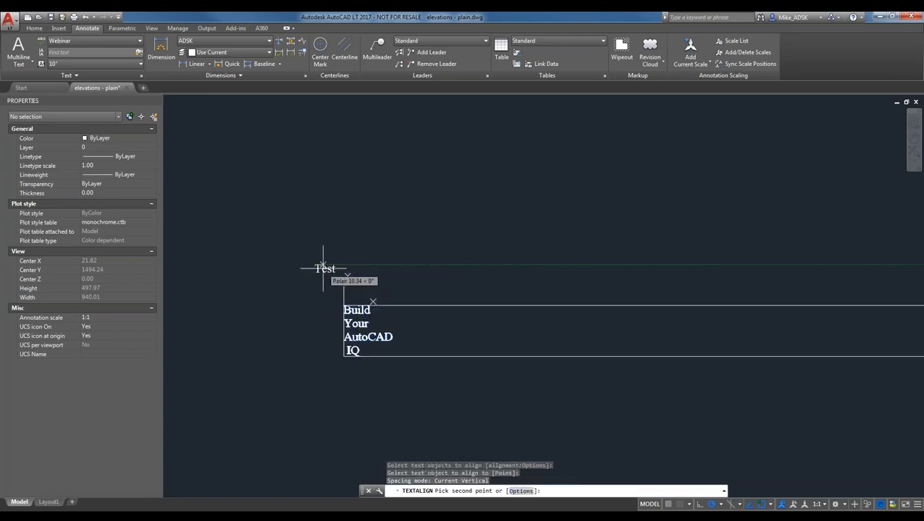
click(328, 400)
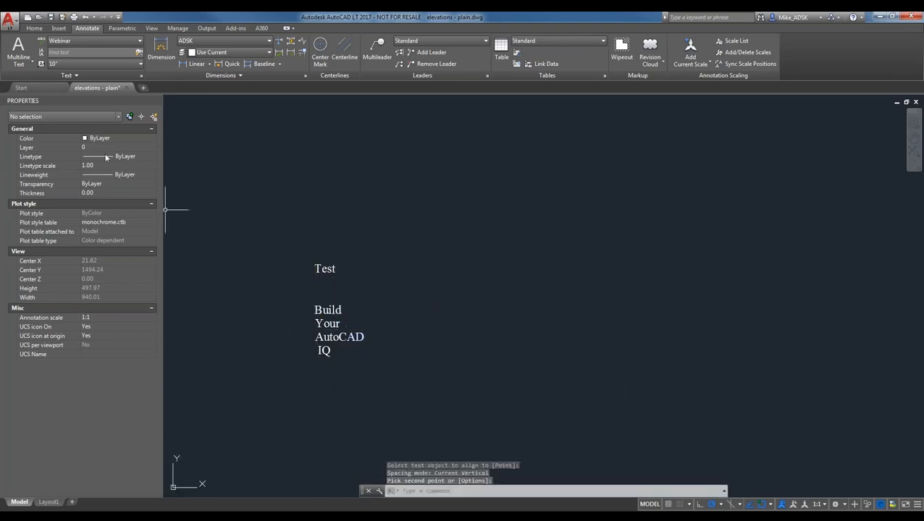
click(76, 76)
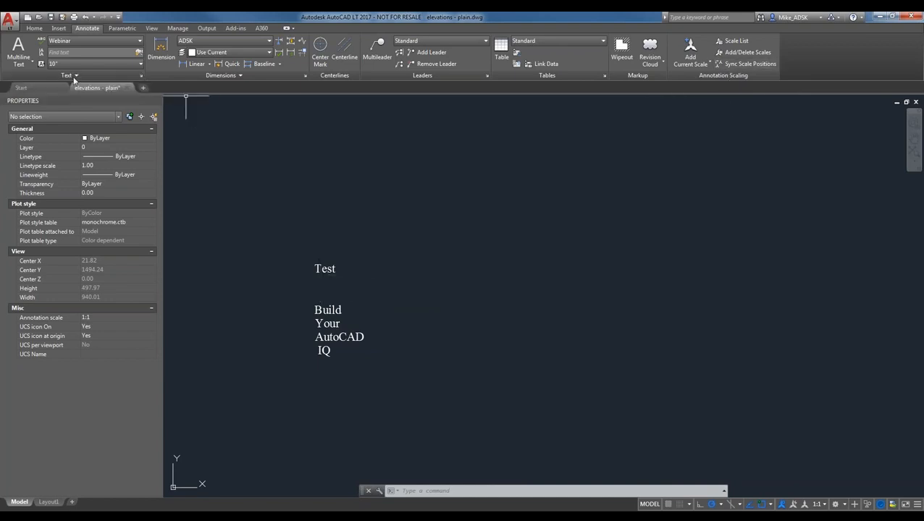
key(Escape)
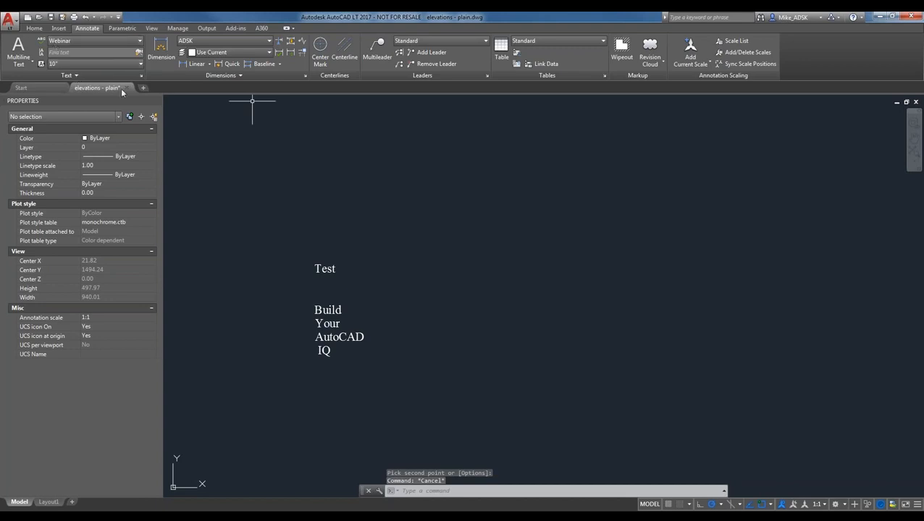
middle_drag(559, 205, 475, 259)
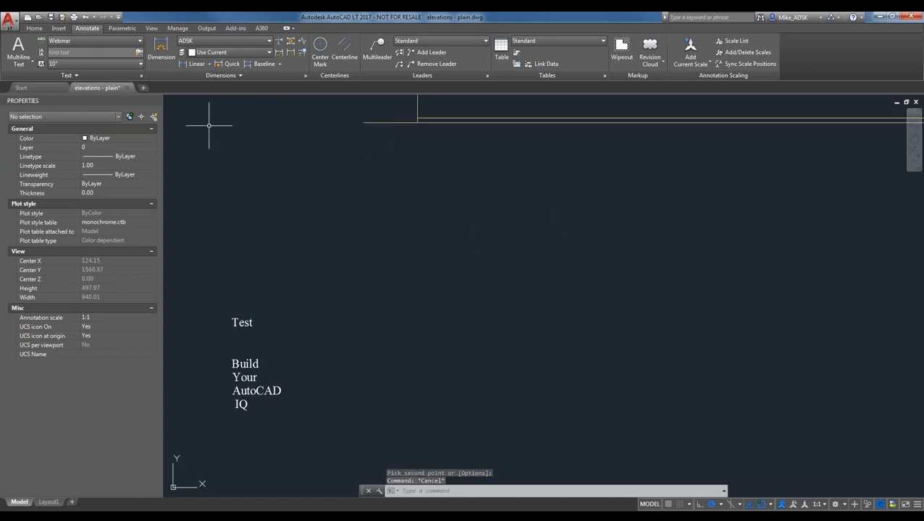
click(102, 40)
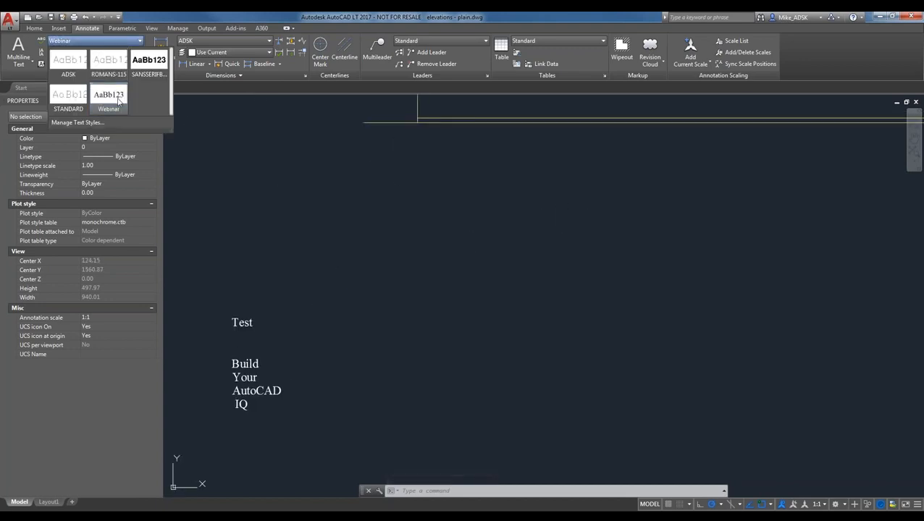
scroll(422, 182, down, 2)
middle_drag(435, 177, 354, 333)
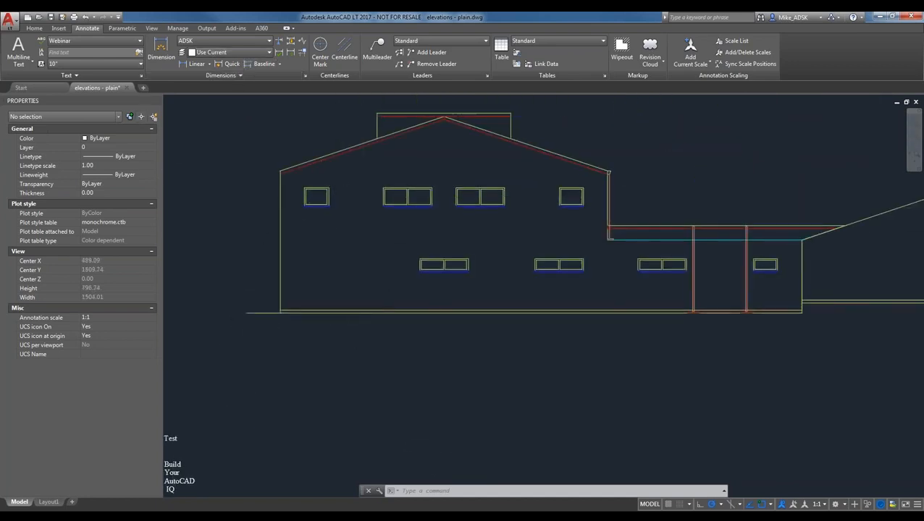
scroll(431, 443, down, 2)
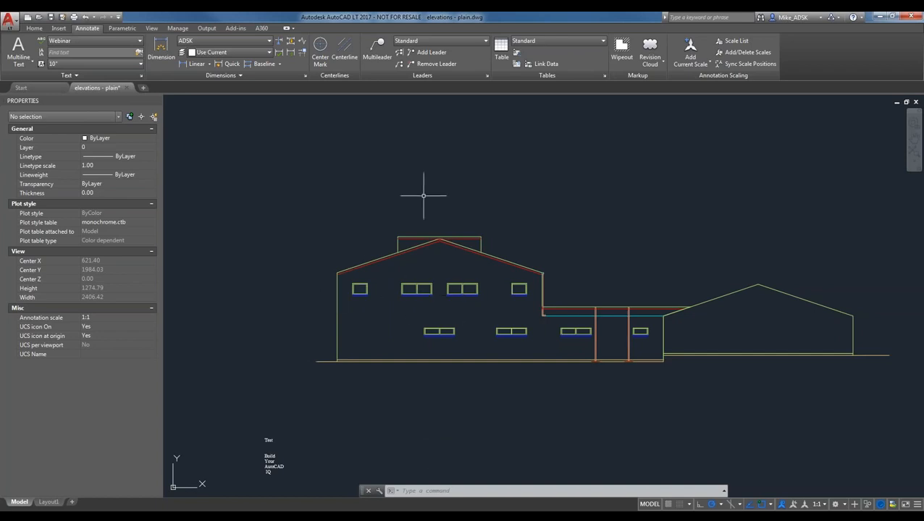
scroll(430, 197, up, 2)
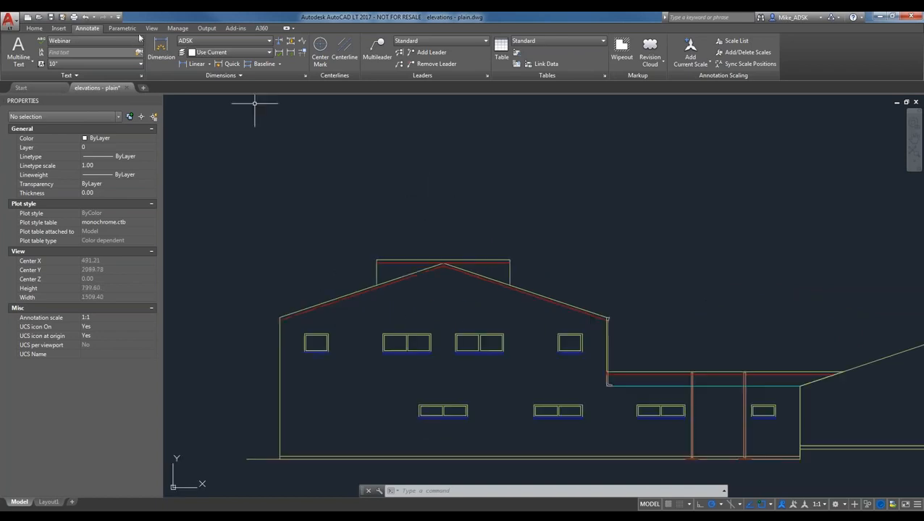
click(87, 45)
click(230, 153)
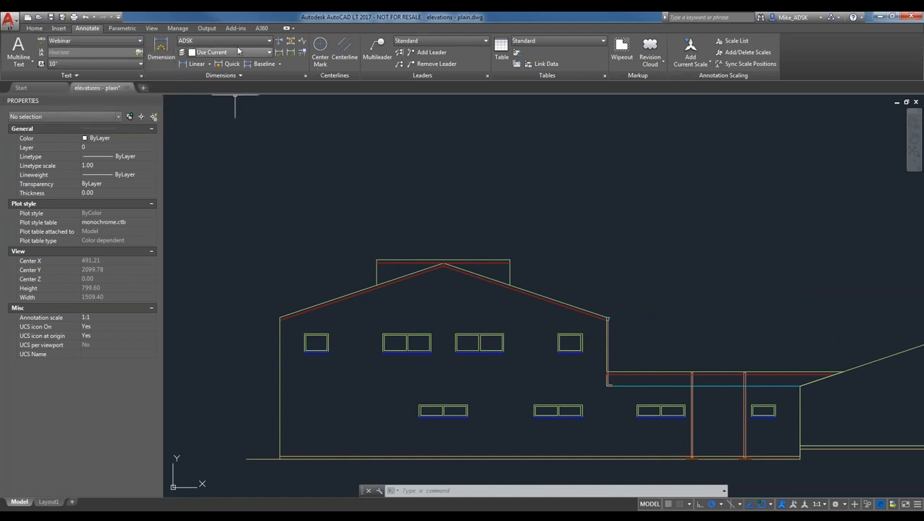
- Open the Dimension Style Manager and examine its style list filter options, keeping All styles
click(235, 42)
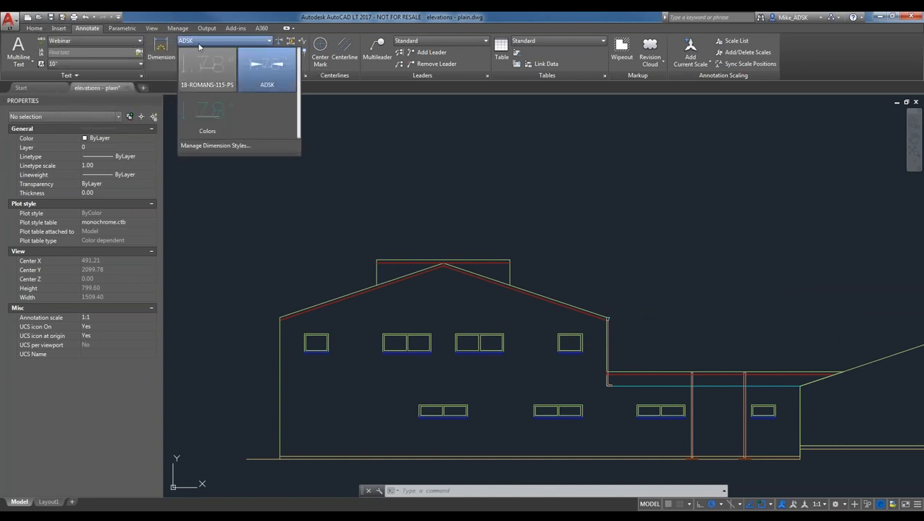
click(205, 147)
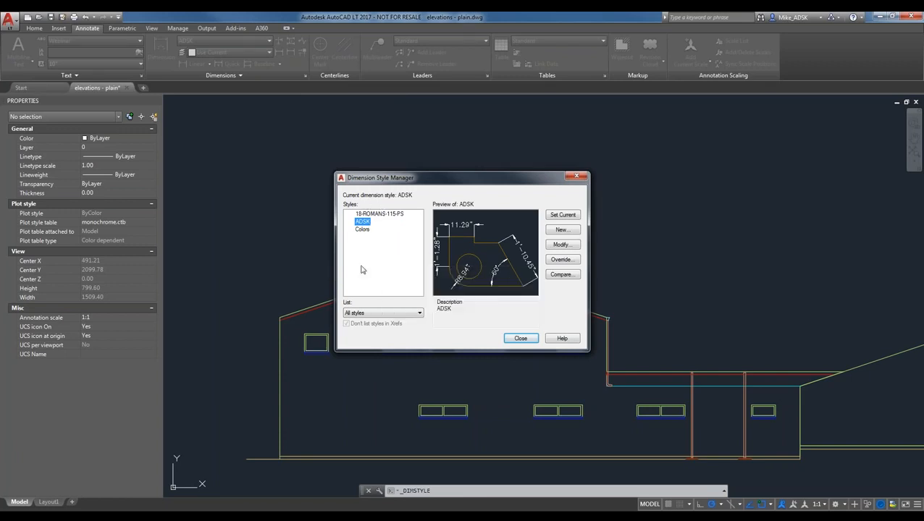
click(387, 313)
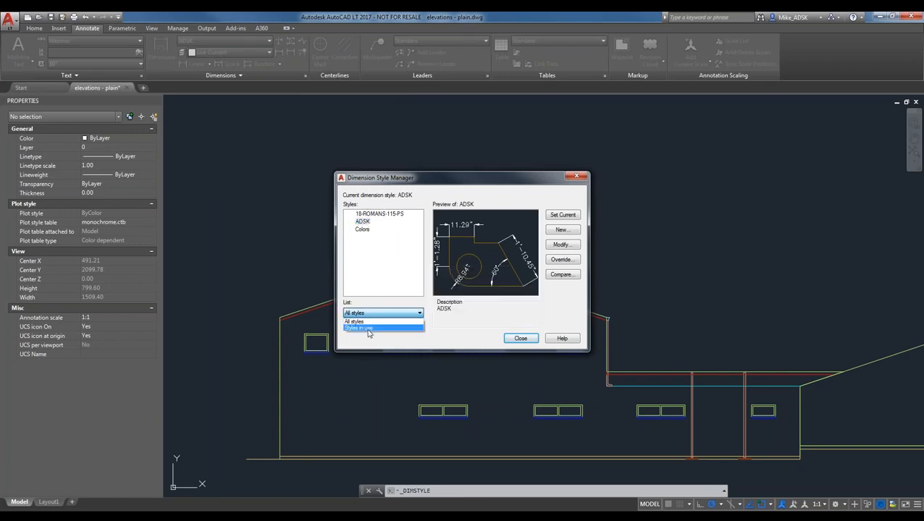
click(384, 286)
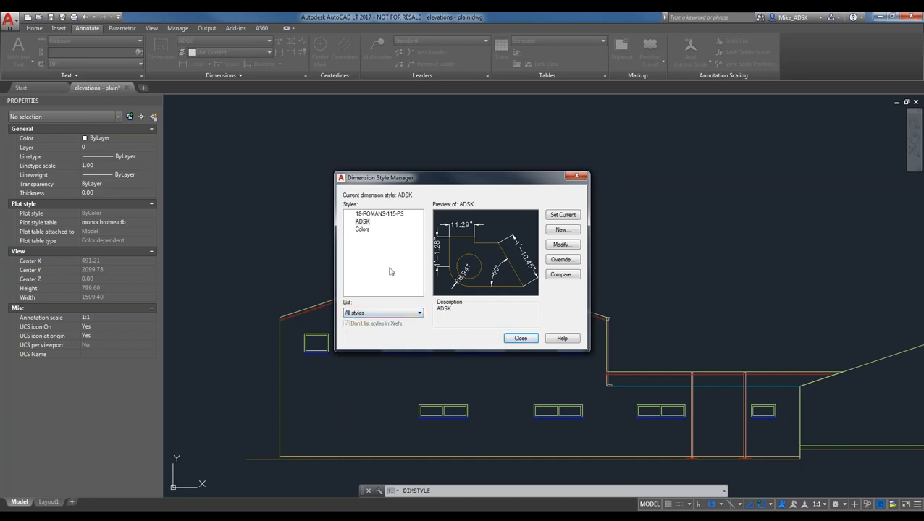
- Create a dimension style named Webinar based on ADSK for all dimensions and show its line settings
click(564, 230)
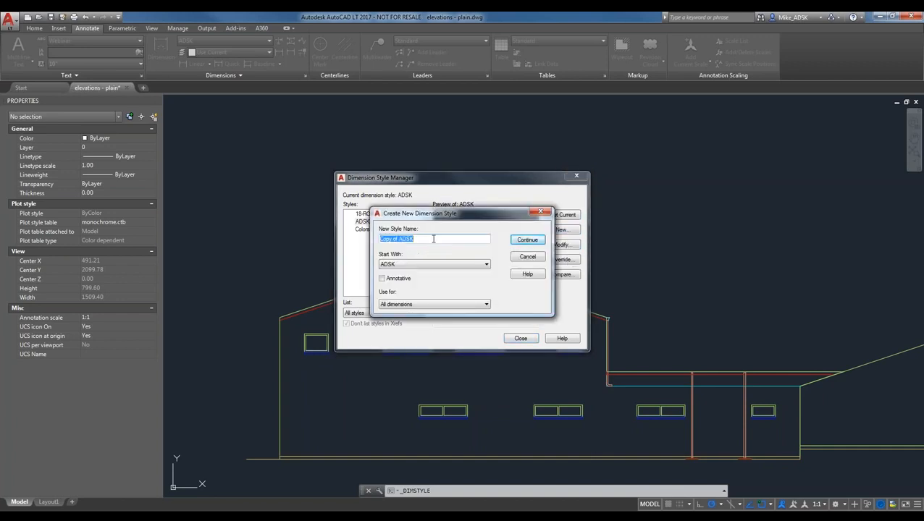
text(Webinar)
click(415, 264)
click(409, 265)
drag(429, 220, 457, 236)
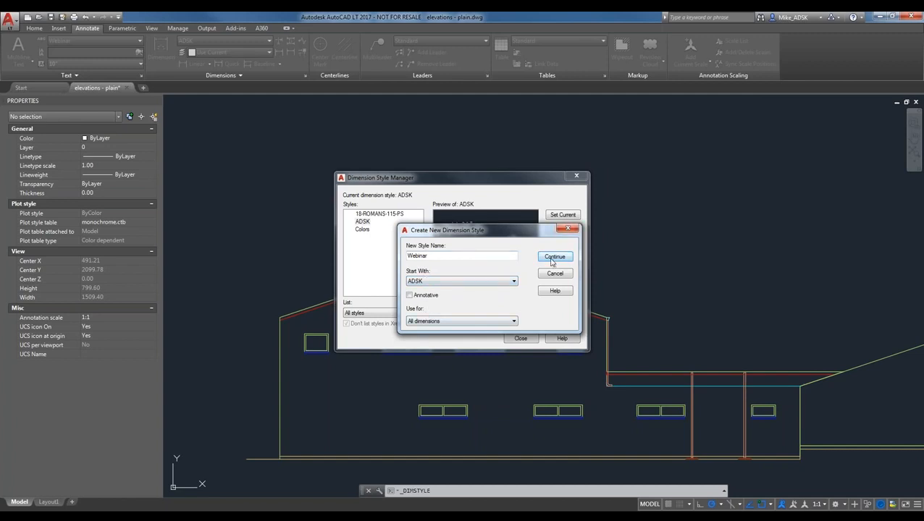
click(511, 321)
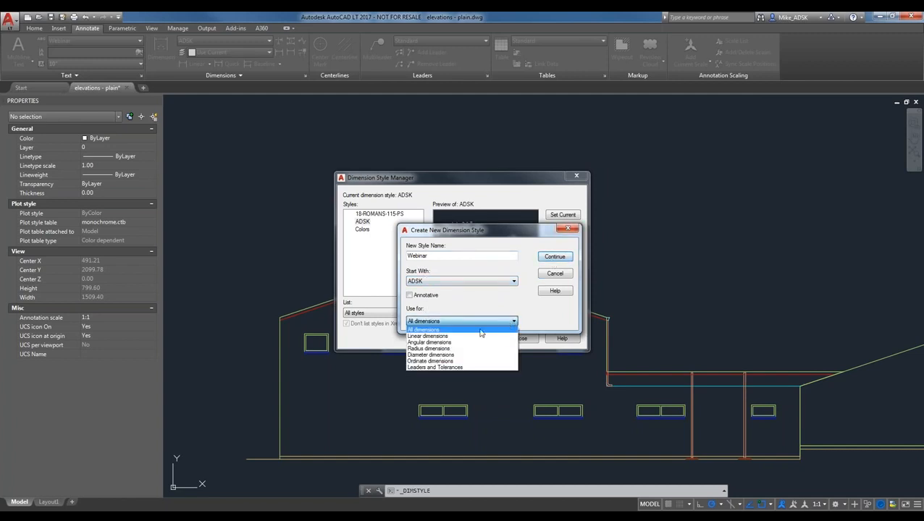
click(478, 315)
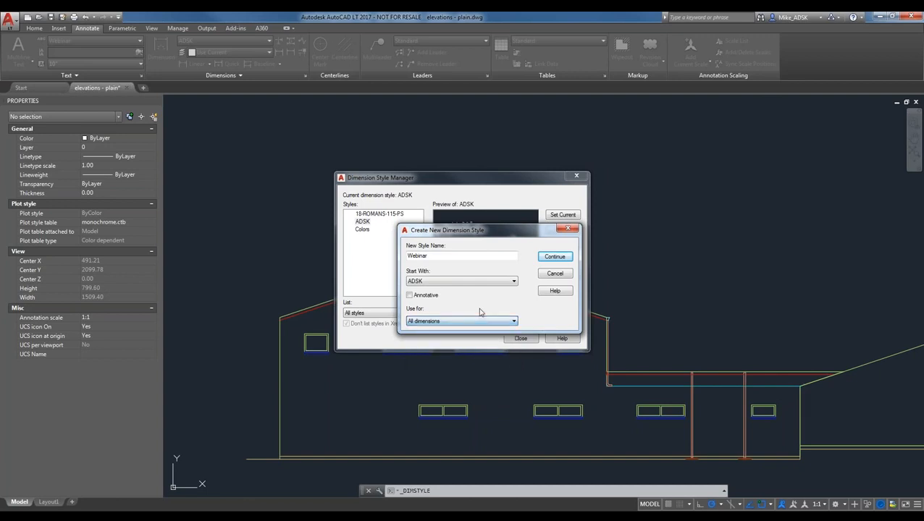
click(554, 259)
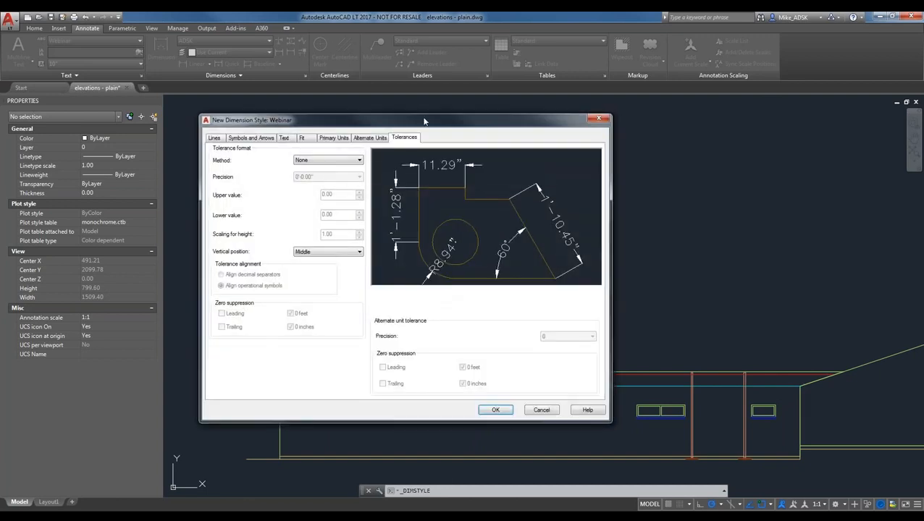
drag(425, 121, 485, 116)
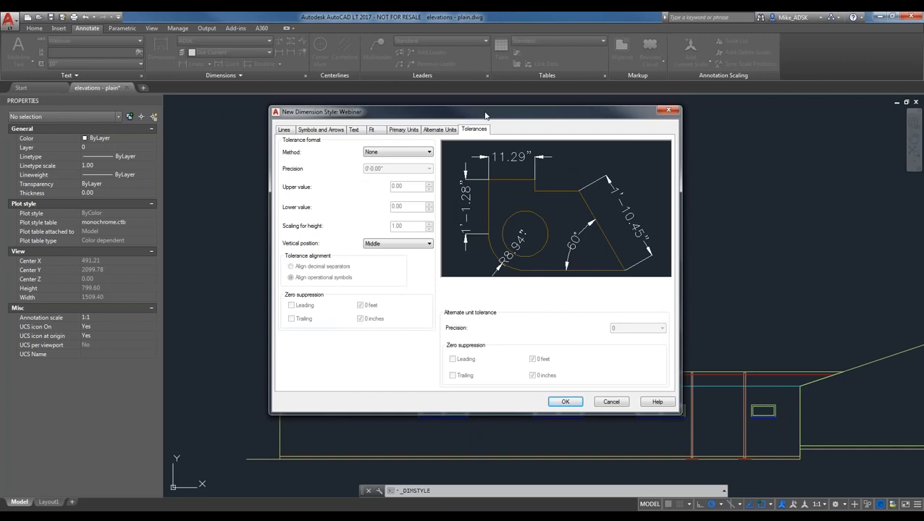
click(283, 132)
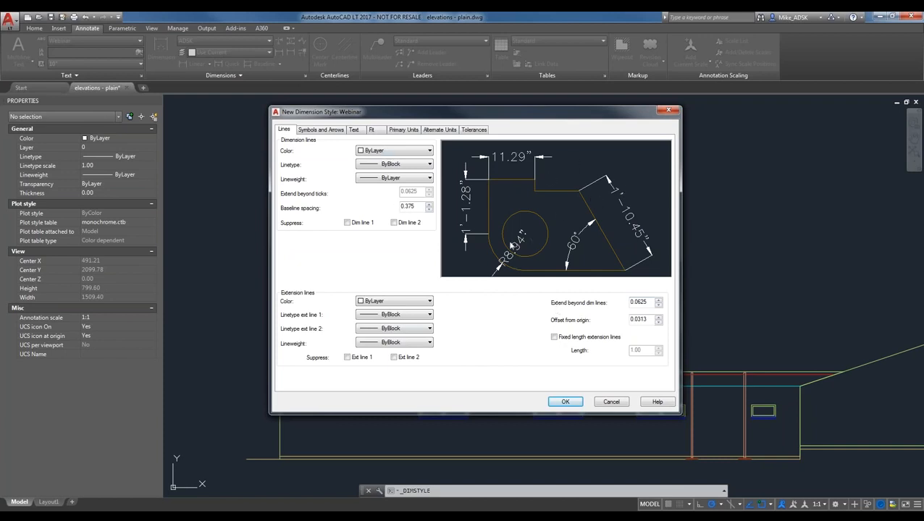
- Try the colour Red and a 2.11 mm lineweight on the Webinar style's dimension lines
click(400, 151)
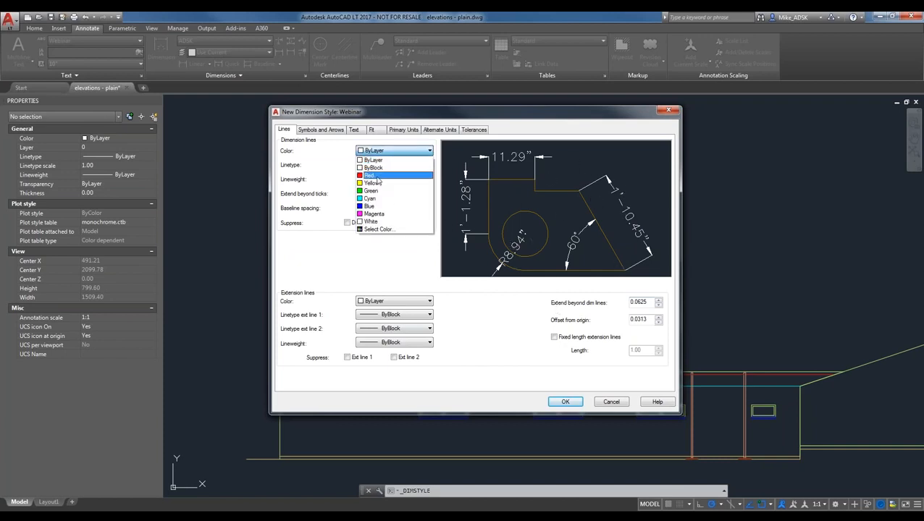
click(373, 176)
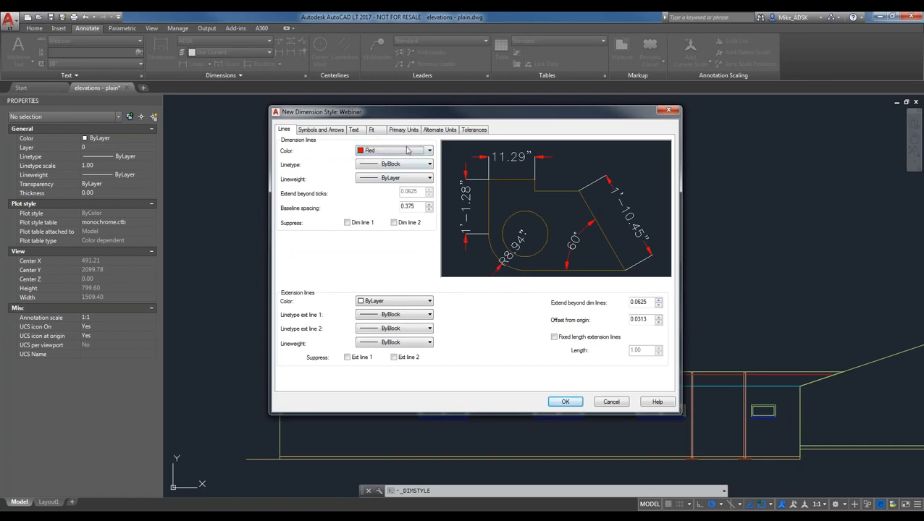
click(405, 178)
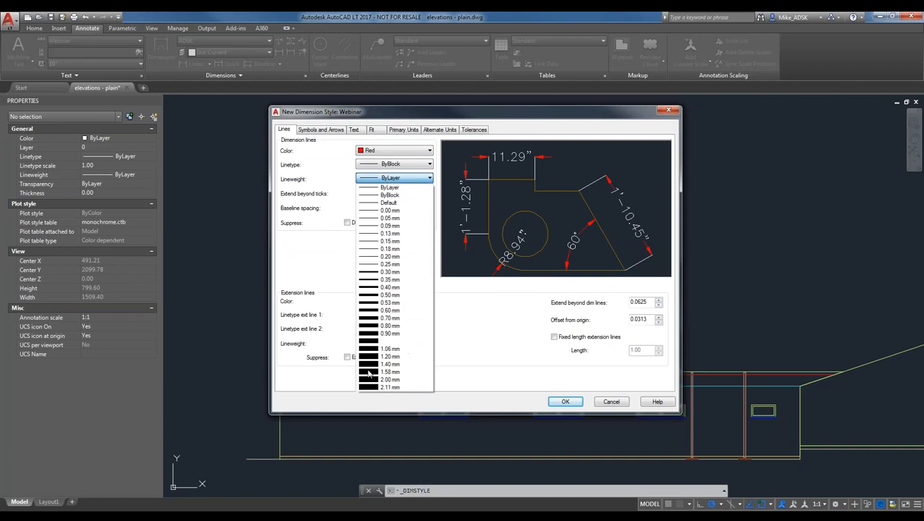
click(389, 387)
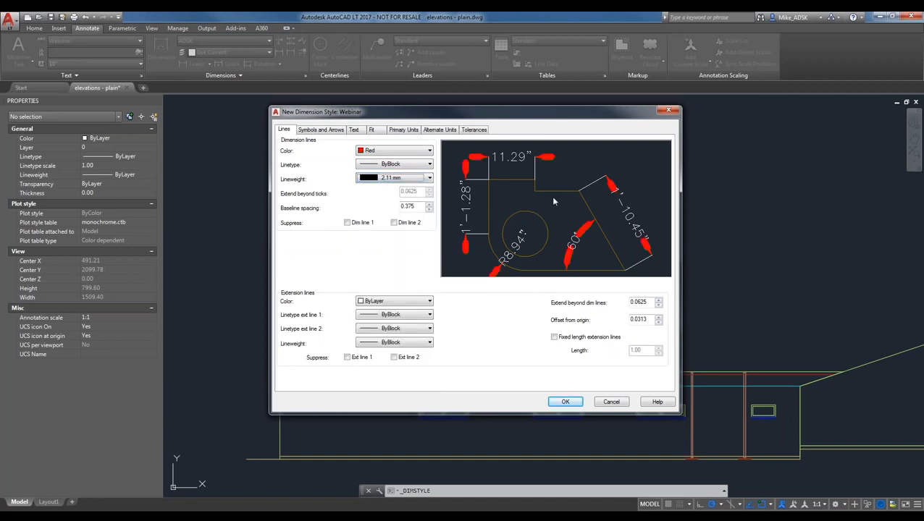
- Restore the dimension lines' lineweight and colour to ByLayer and keep the extension lines' colour ByLayer
click(427, 178)
click(390, 190)
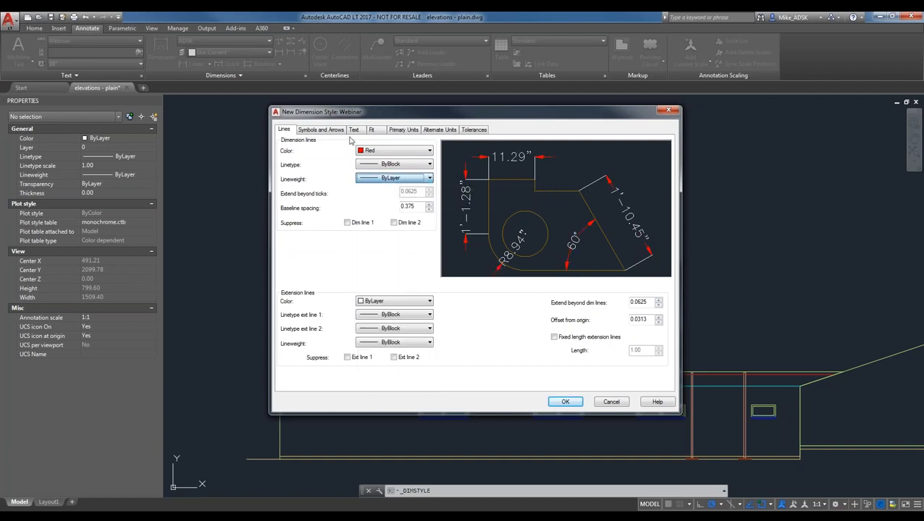
click(380, 151)
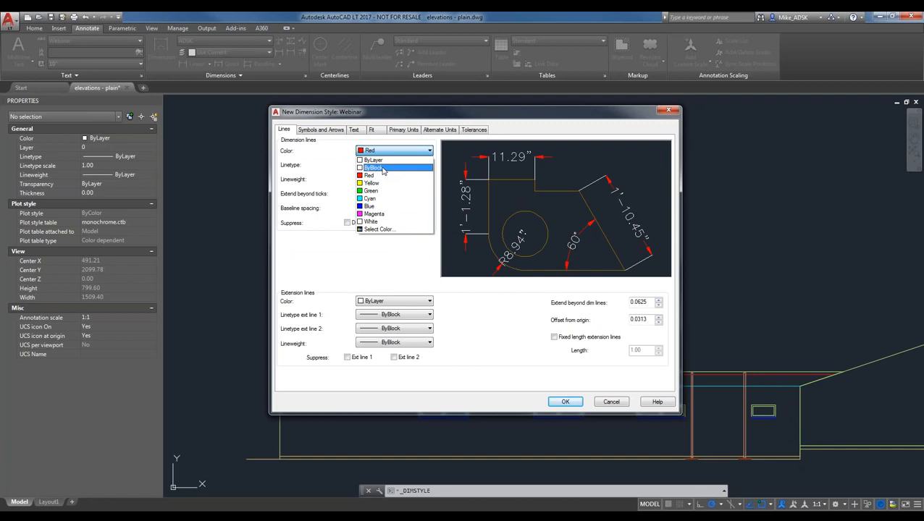
click(373, 160)
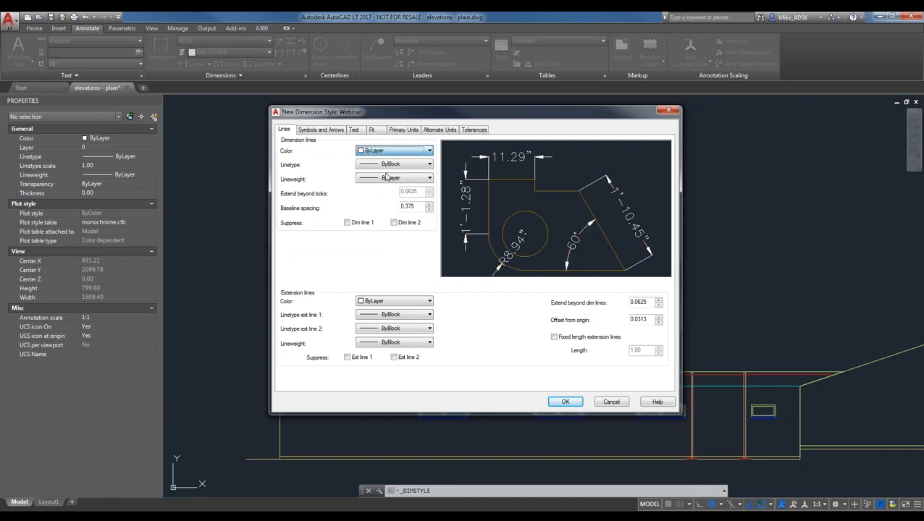
click(384, 301)
click(380, 310)
- Try suppressing extension line 1 and extension line 2 one at a time, re-enabling each
click(347, 358)
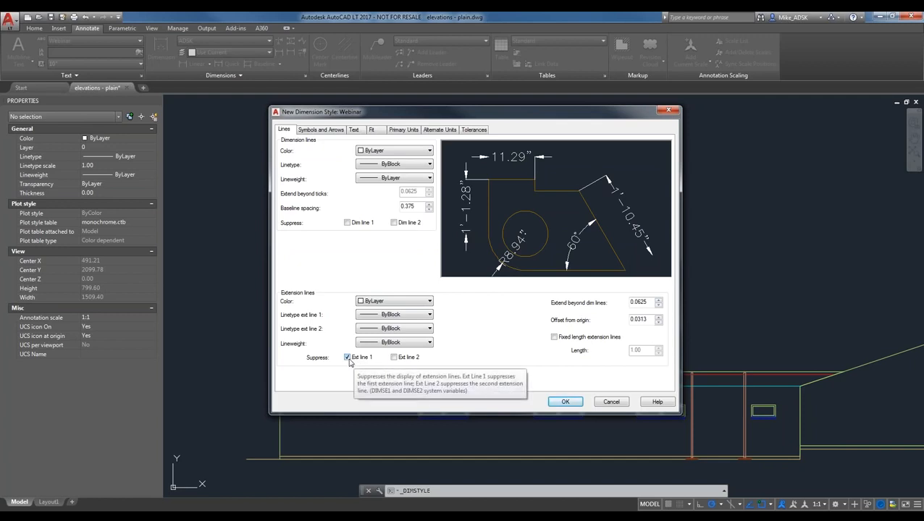
click(362, 359)
click(393, 358)
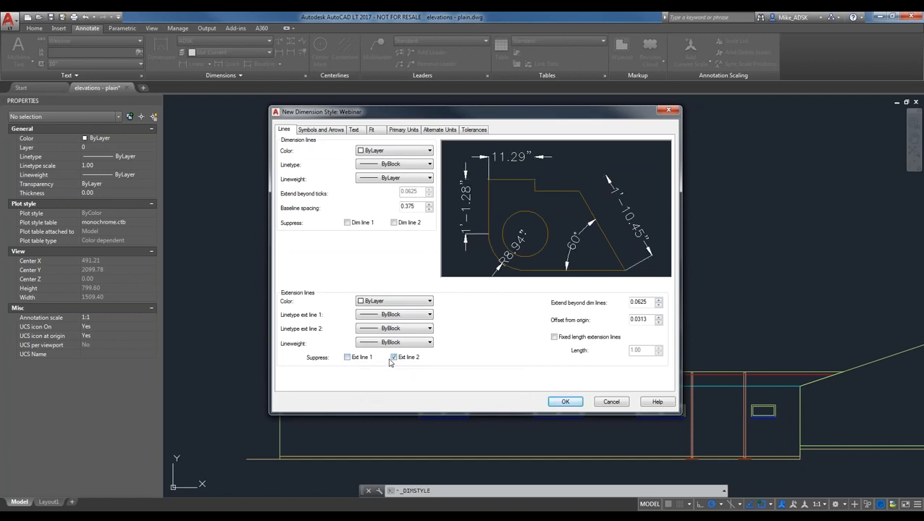
click(403, 357)
- Try suppressing both dimension lines together with both extension lines in the Webinar style
click(348, 224)
click(348, 223)
click(393, 222)
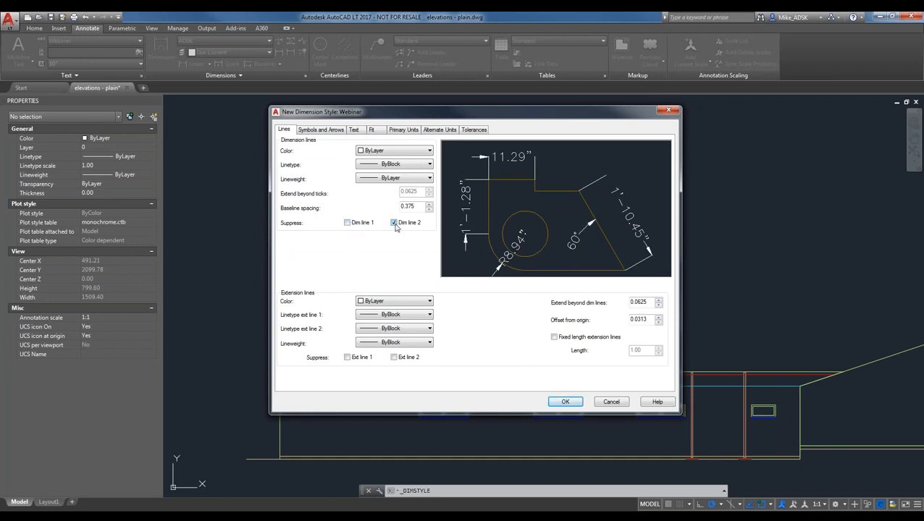
click(347, 223)
click(347, 357)
click(394, 357)
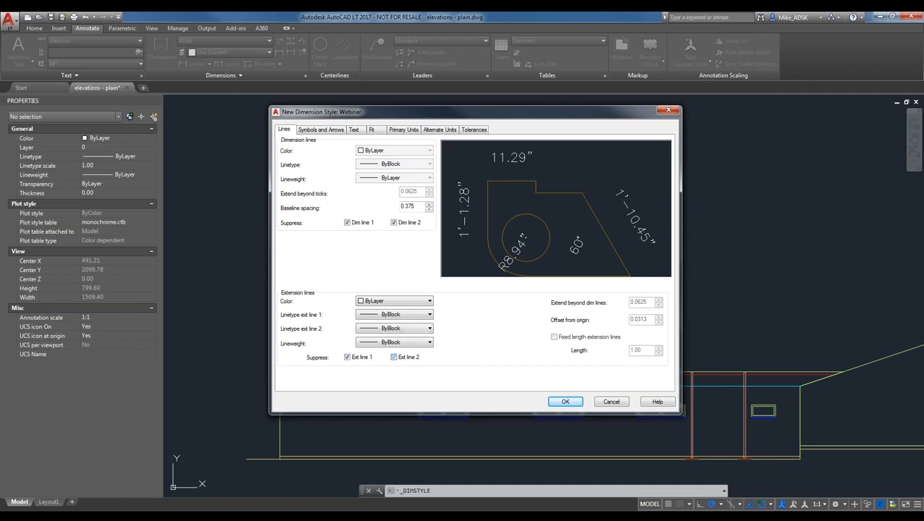
- Turn off suppression for both extension lines and both dimension lines
click(347, 357)
click(394, 357)
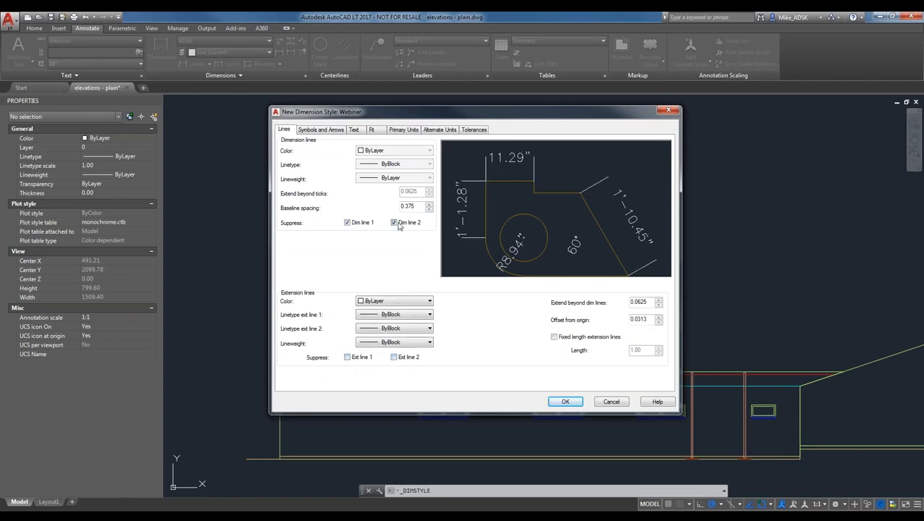
click(393, 222)
click(348, 223)
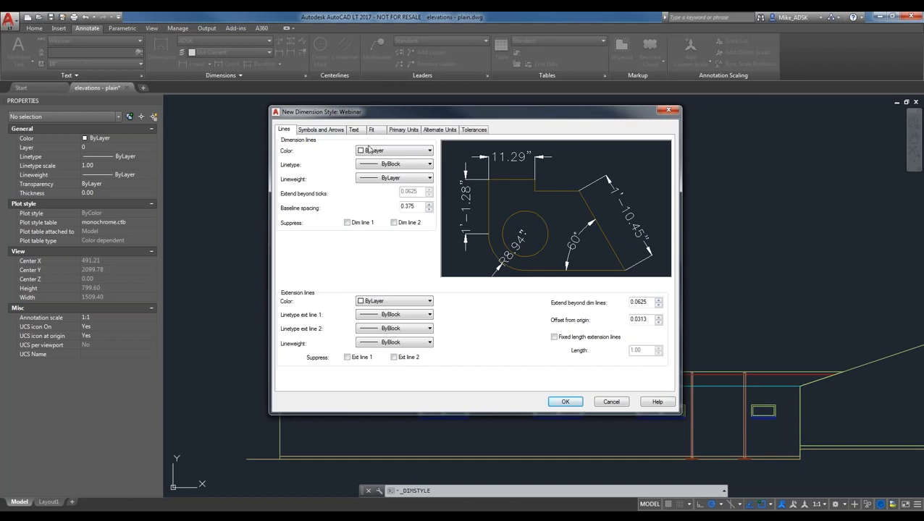
- Try a Closed blank first arrowhead and a Dot second arrowhead, and set both back to Closed filled
click(333, 130)
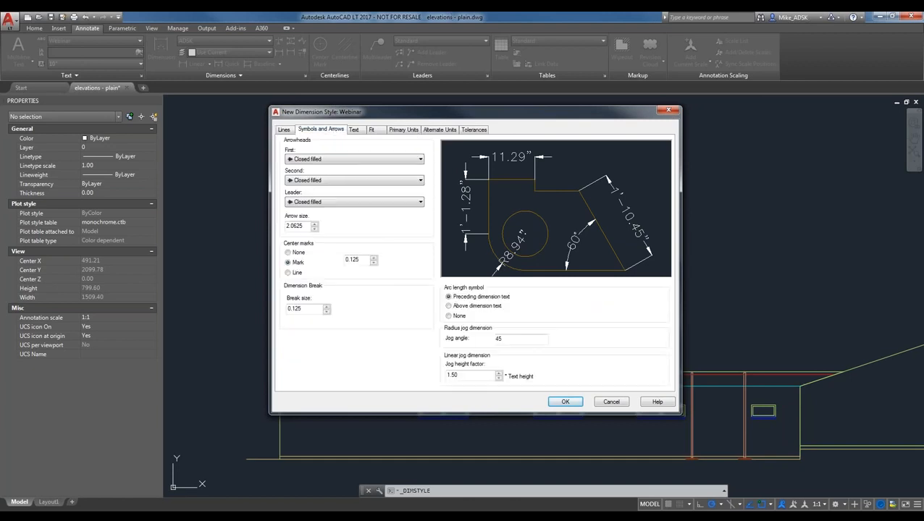
click(352, 161)
click(321, 178)
click(350, 181)
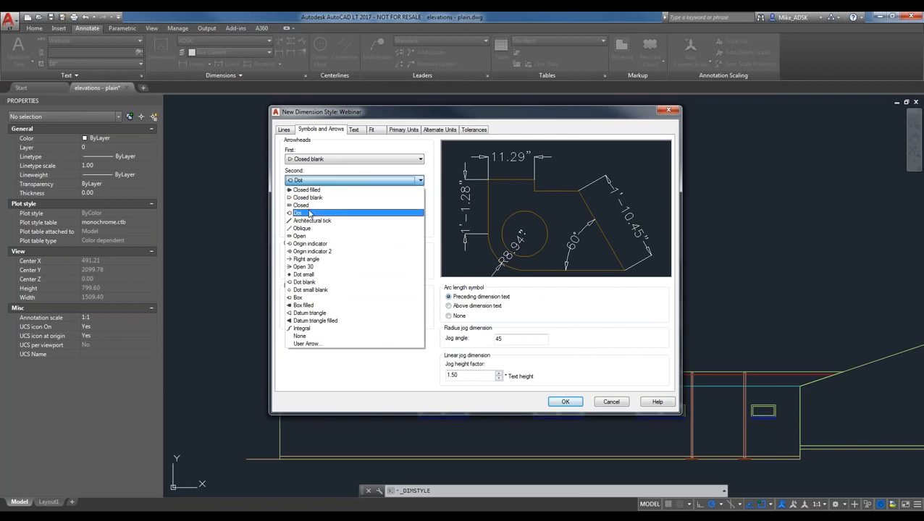
click(301, 212)
click(330, 181)
click(319, 190)
click(332, 159)
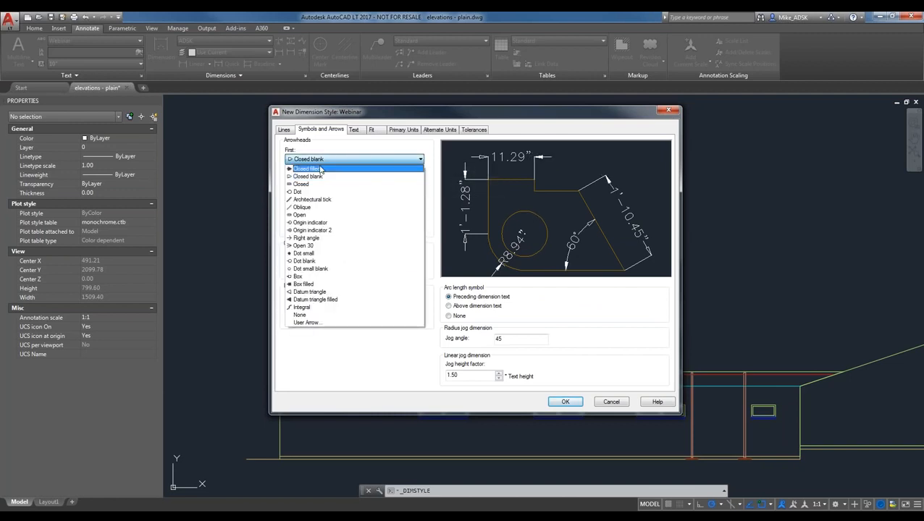
click(321, 168)
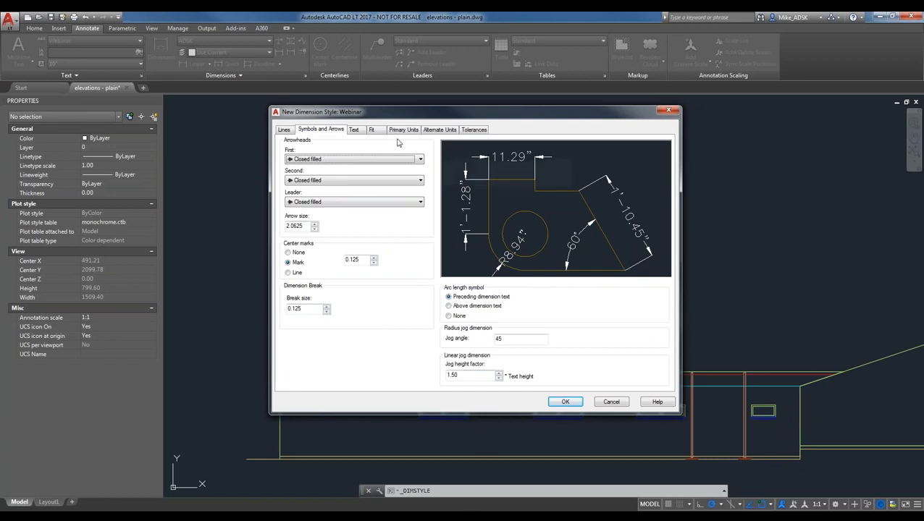
- Set the dimension style's text style to Webinar
click(353, 133)
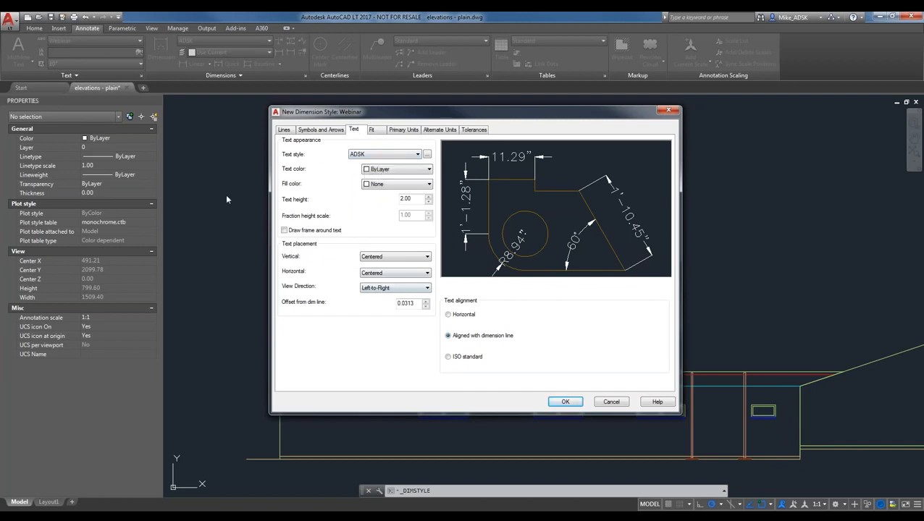
click(362, 156)
click(374, 157)
click(374, 157)
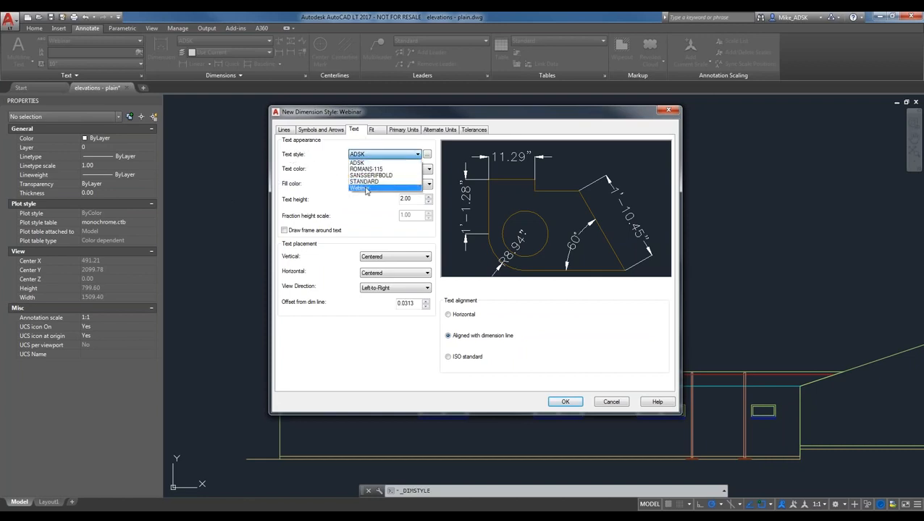
click(369, 185)
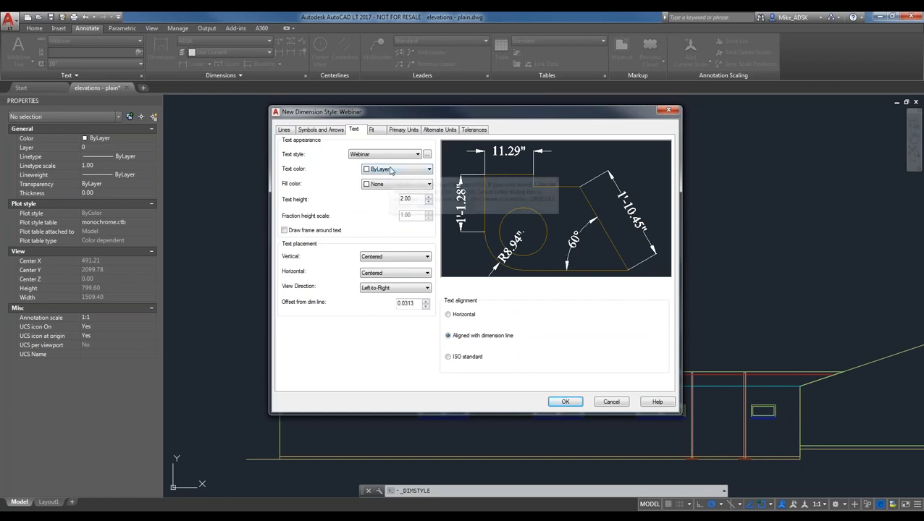
- Try red as the dimension text colour and set it back to ByLayer
click(391, 169)
click(391, 195)
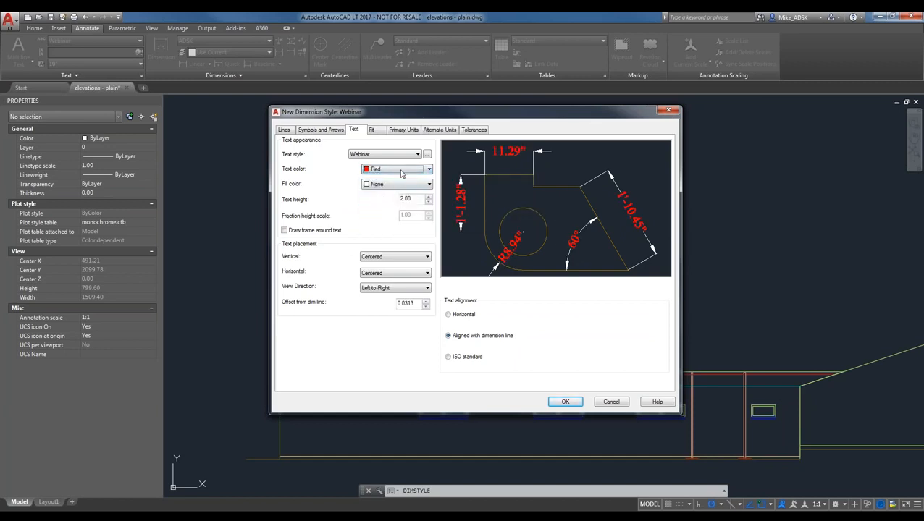
click(399, 171)
click(390, 180)
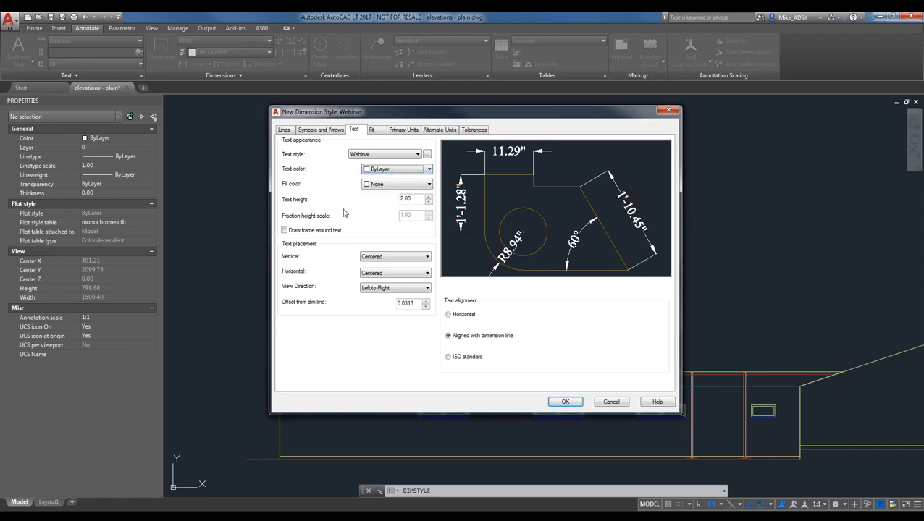
- Try the Outside vertical placement for the dimension text and set it back to Centered
double_click(401, 197)
click(416, 259)
click(393, 259)
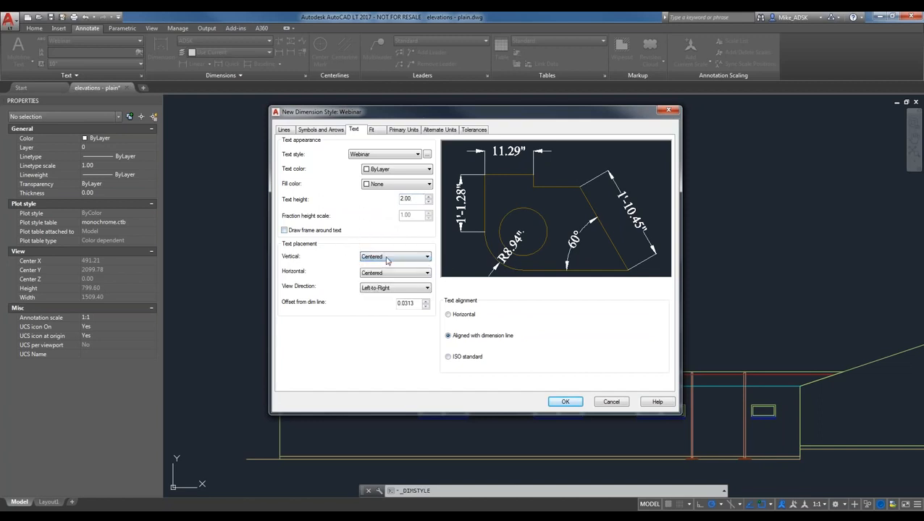
click(393, 259)
click(391, 278)
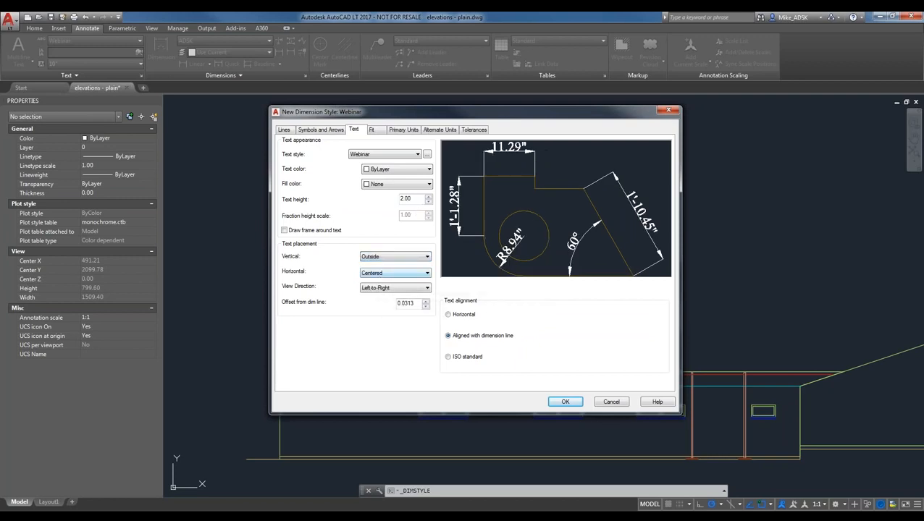
click(394, 259)
click(378, 265)
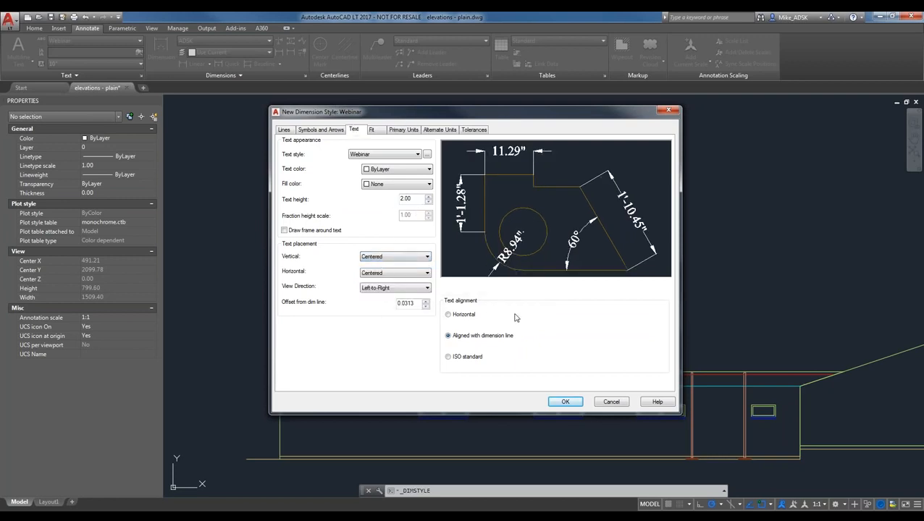
- Try the Horizontal and ISO standard text alignments, and look over the style's fit options
click(463, 315)
click(463, 358)
click(373, 130)
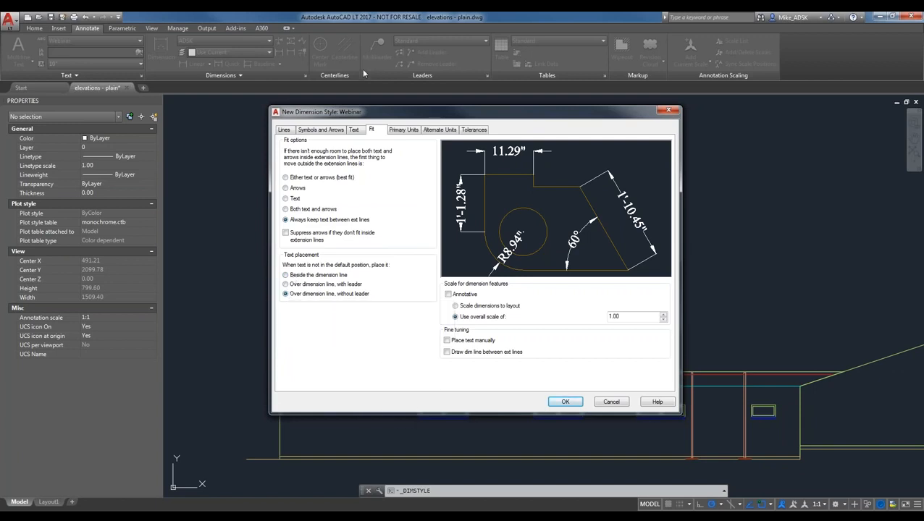
- Try the Architectural unit format for the primary linear dimensions and set it back to Engineering
click(403, 129)
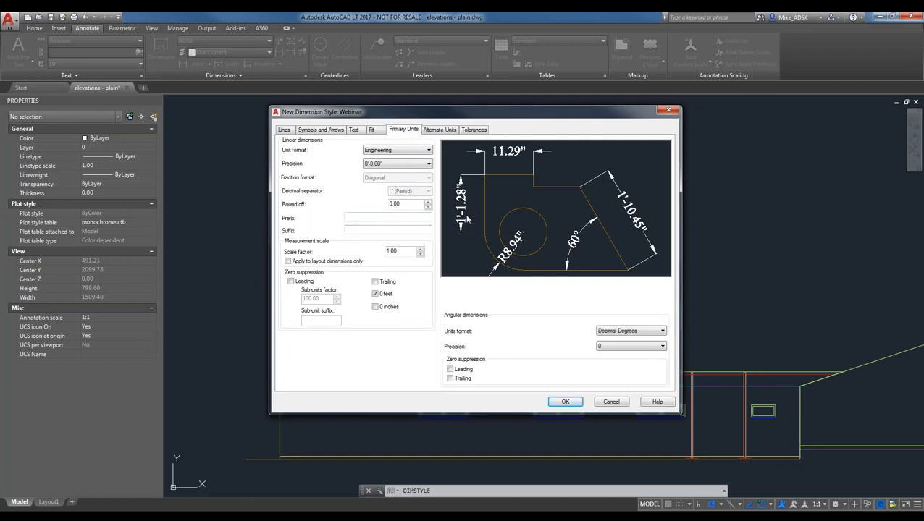
click(417, 150)
click(417, 150)
click(418, 151)
click(418, 150)
click(406, 150)
click(380, 182)
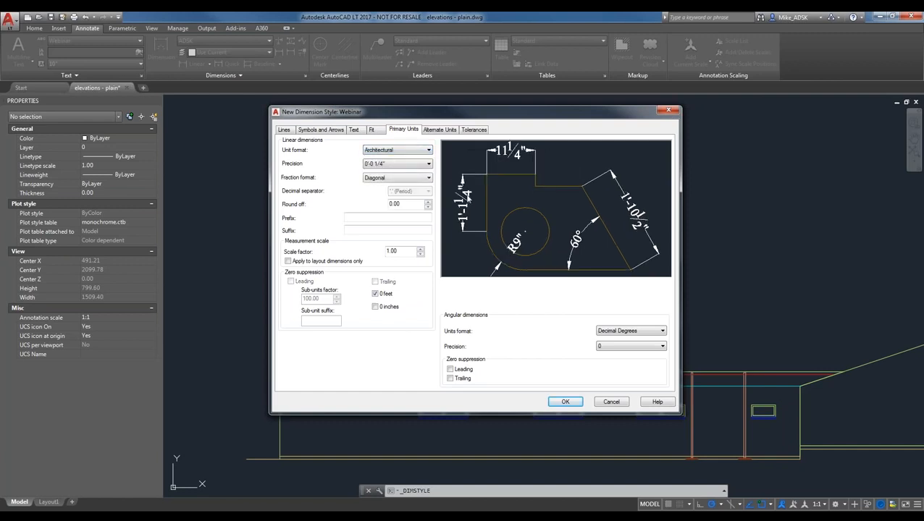
click(399, 152)
click(378, 172)
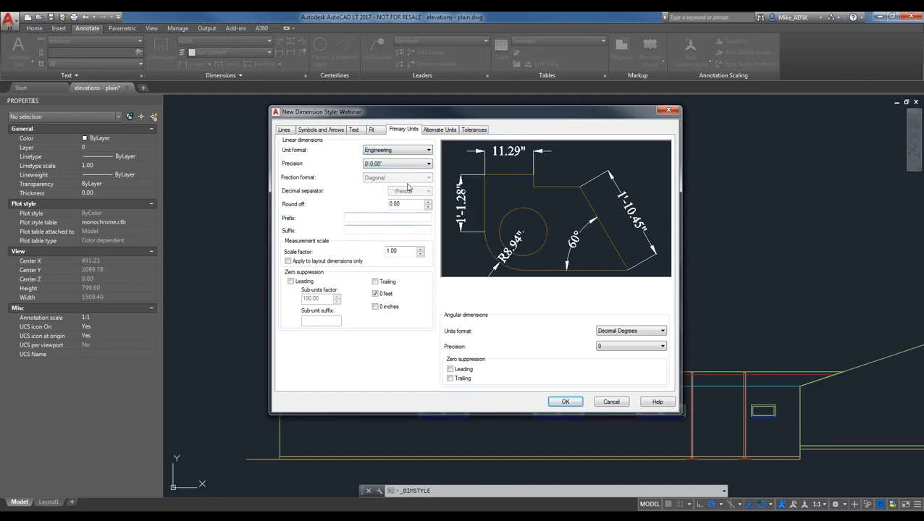
- Turn on the display of alternate units and set their unit format to Architectural Stacked
click(436, 130)
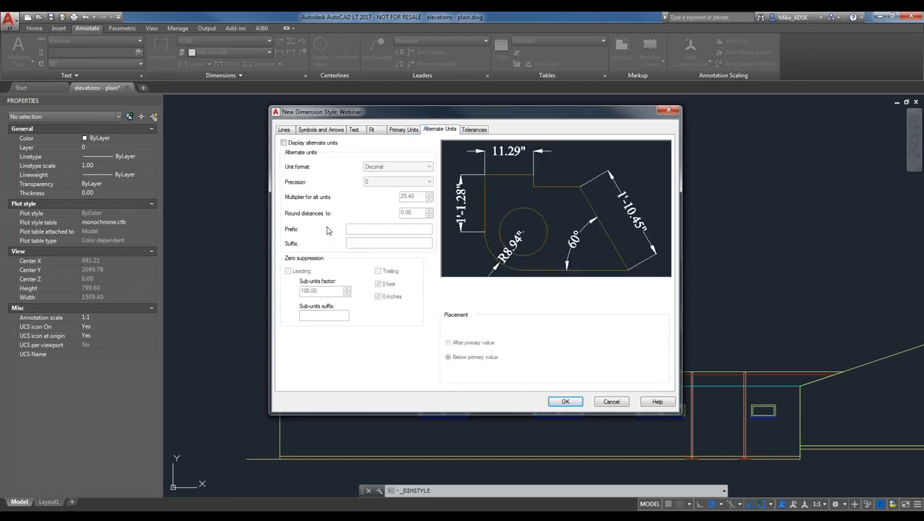
click(403, 131)
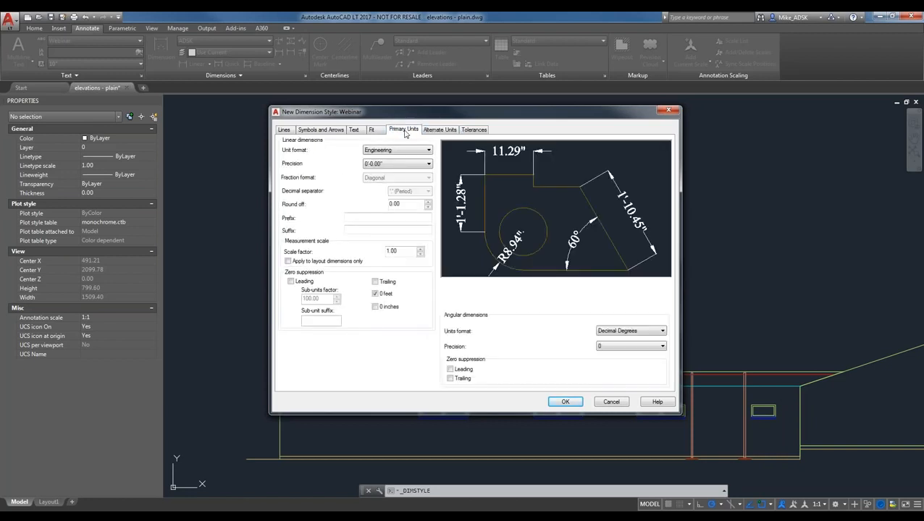
click(435, 130)
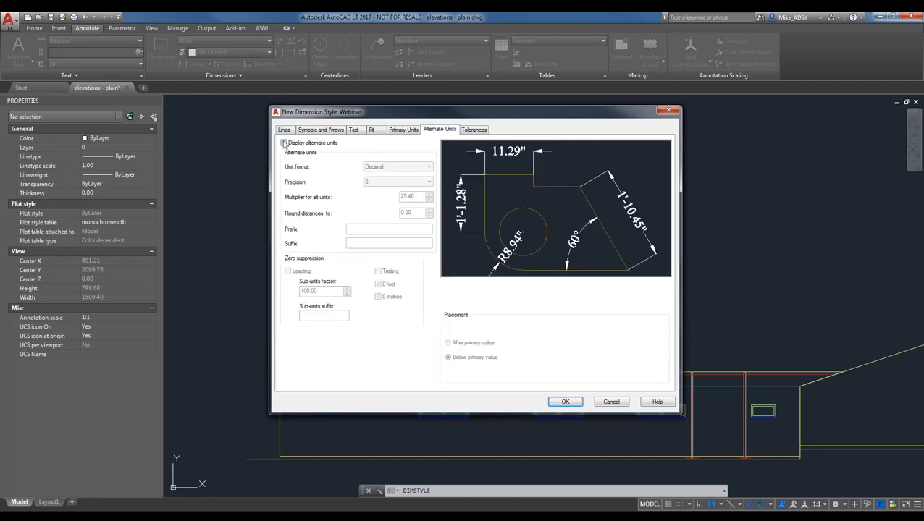
click(283, 143)
click(403, 166)
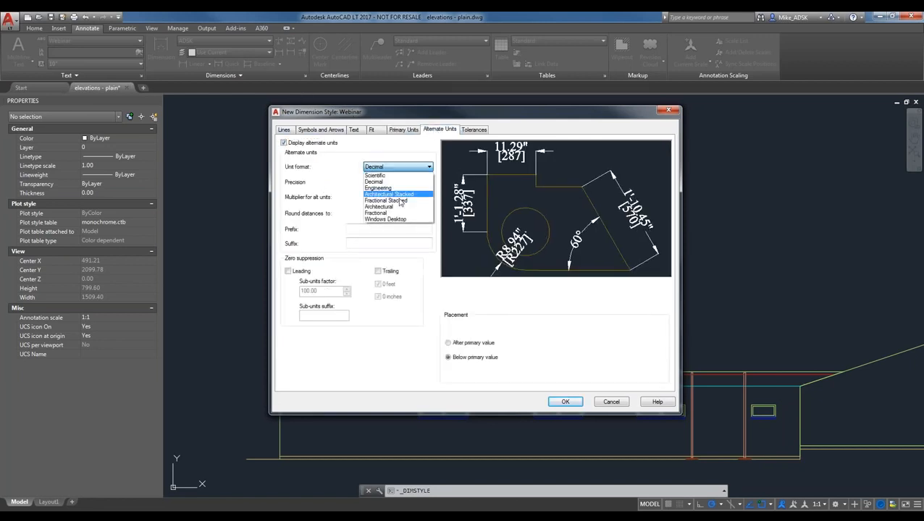
click(389, 194)
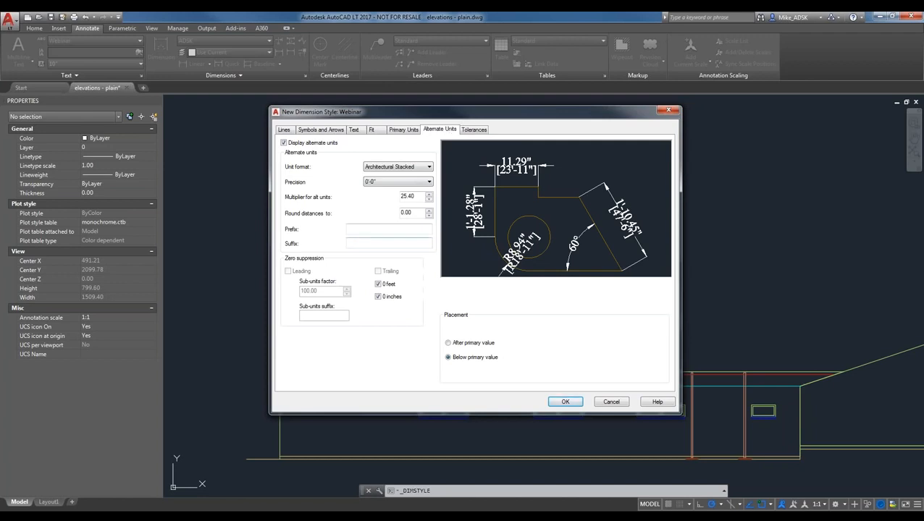
- Try placing alternate units after the primary value, return them below it, and turn off their display
click(470, 344)
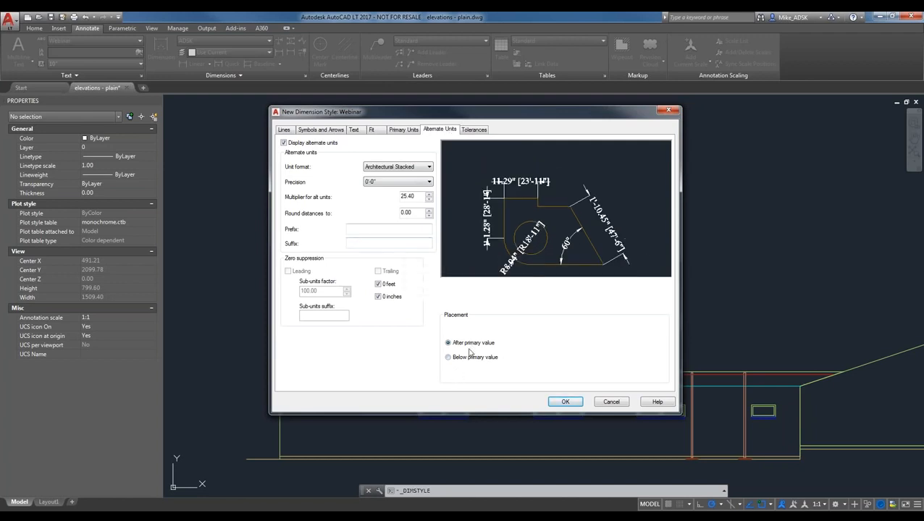
click(449, 358)
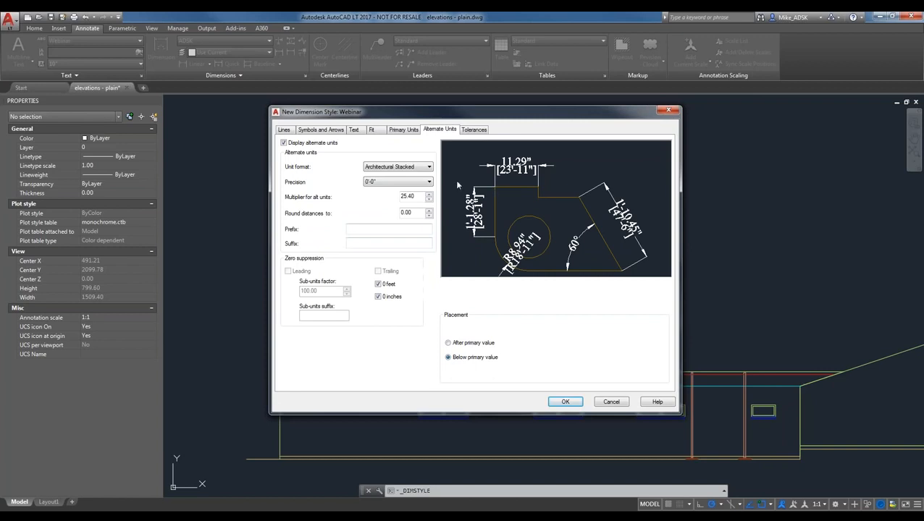
click(284, 143)
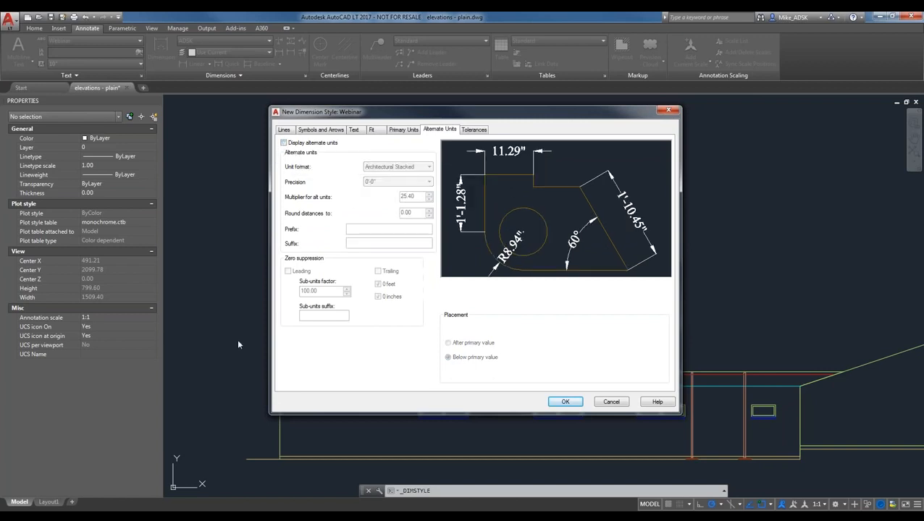
- Try the Deviation and Limits tolerance methods and set the method back to None
click(474, 130)
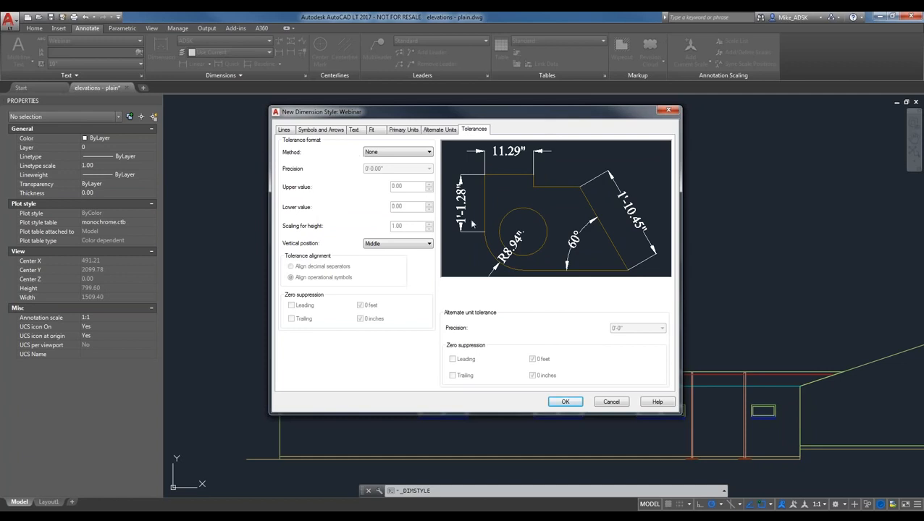
click(375, 154)
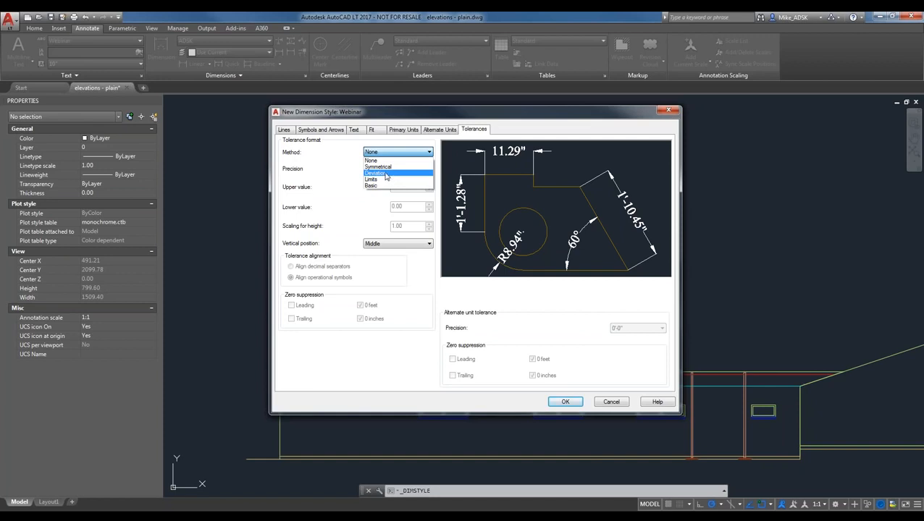
click(386, 174)
click(403, 153)
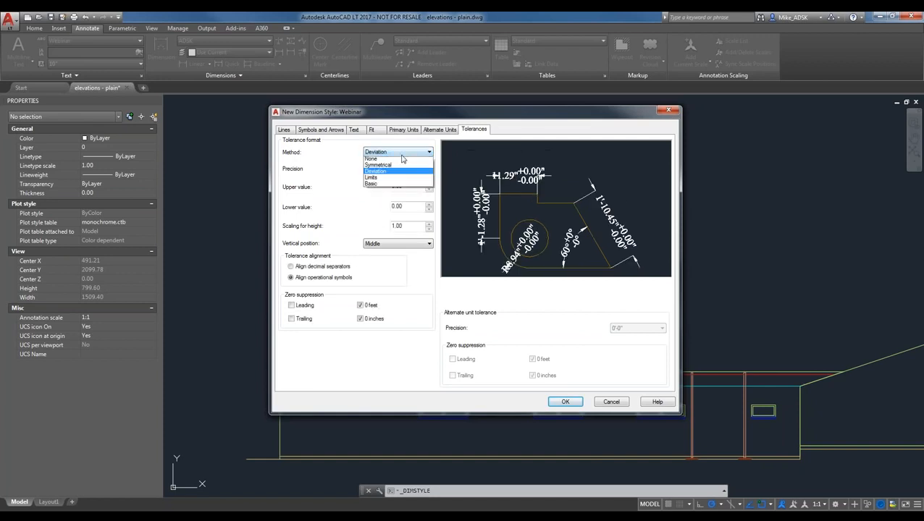
click(391, 177)
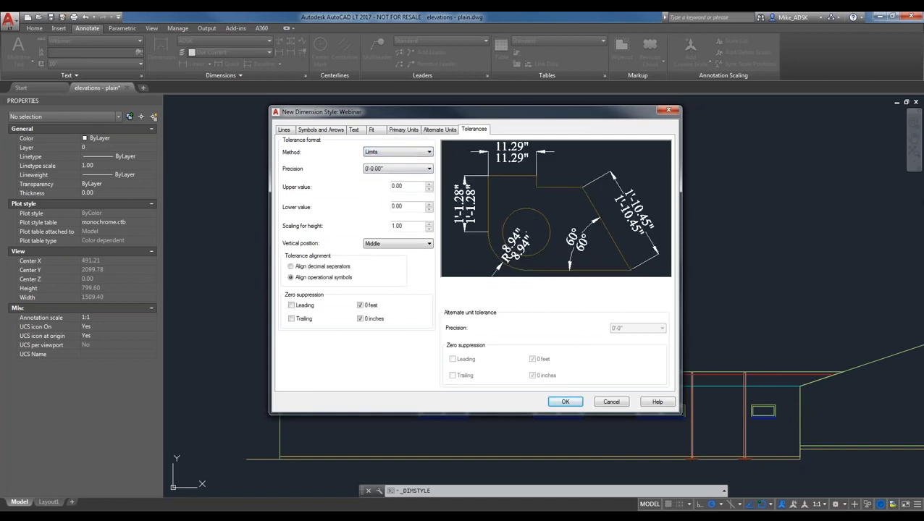
click(384, 151)
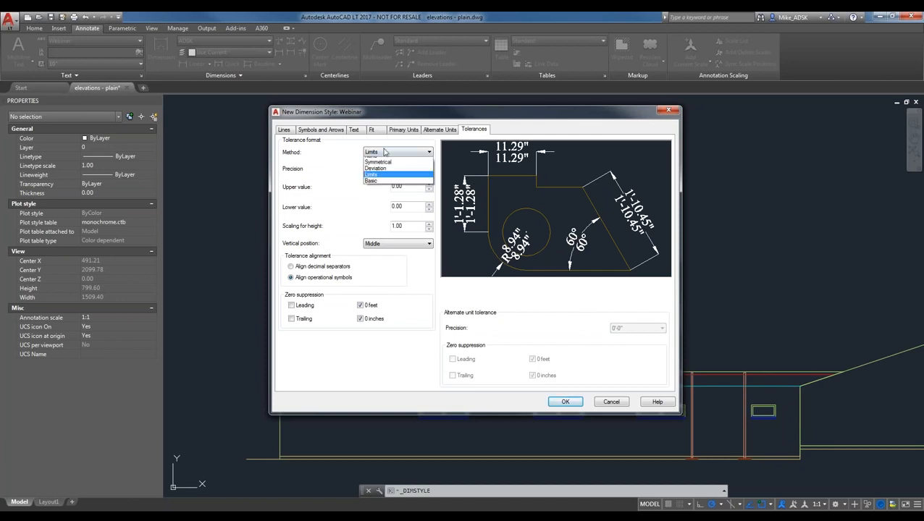
click(397, 160)
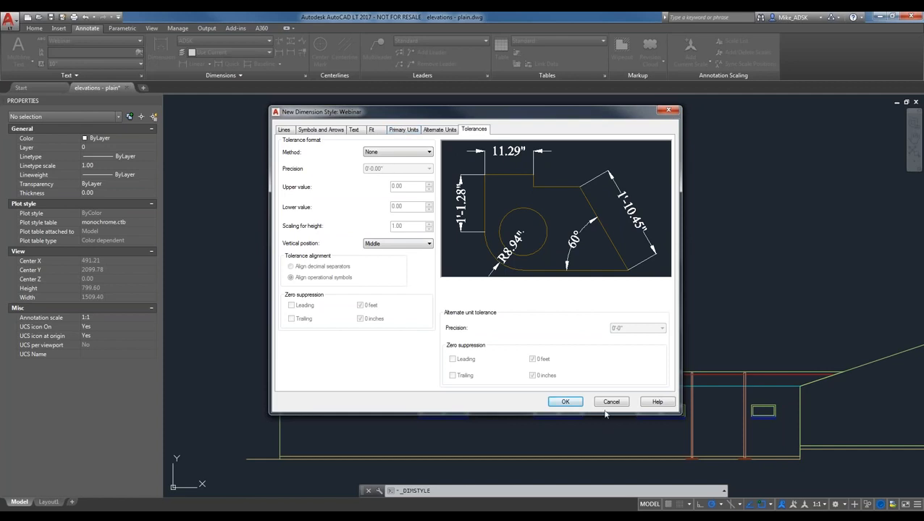
- Save the Webinar dimension style, close the Dimension Style Manager, and make Webinar the current dimension style
click(564, 402)
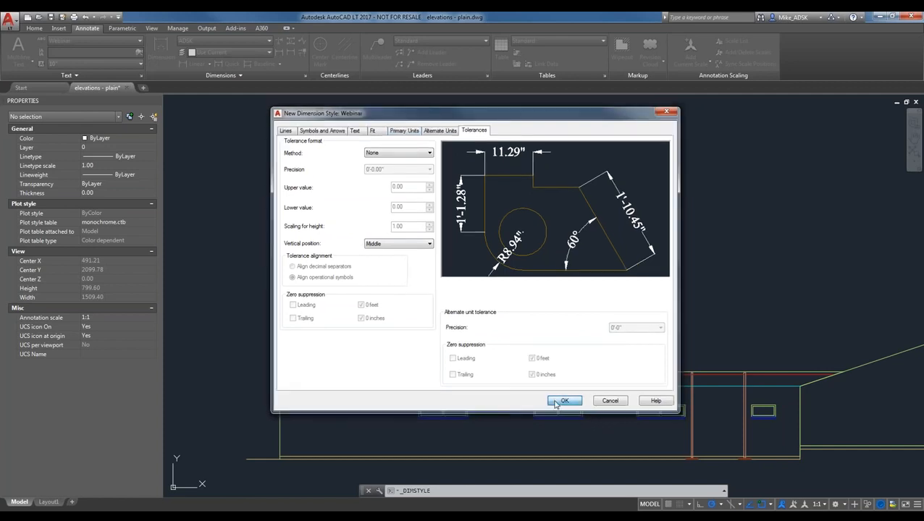
click(365, 236)
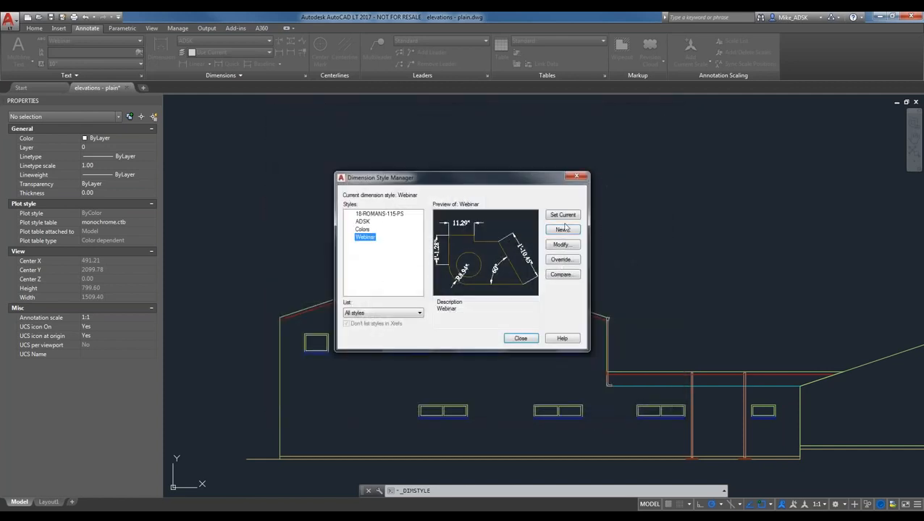
click(520, 339)
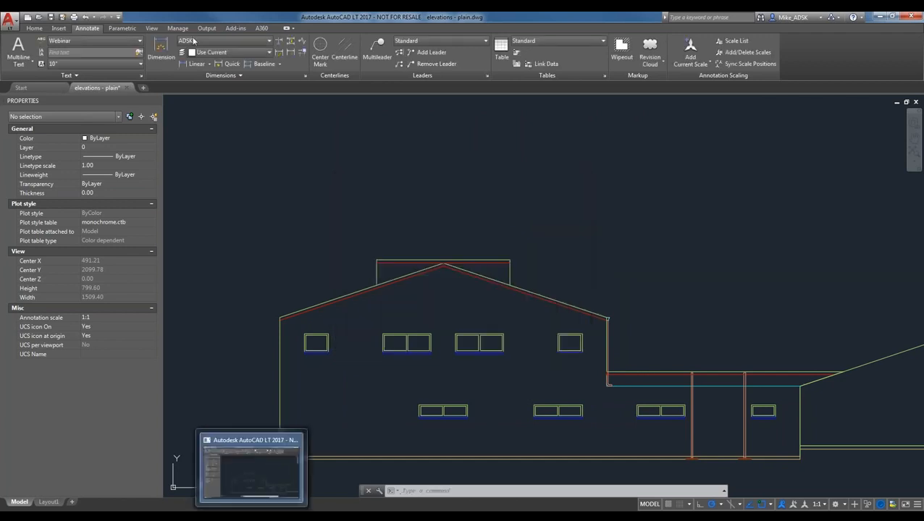
click(217, 42)
click(218, 41)
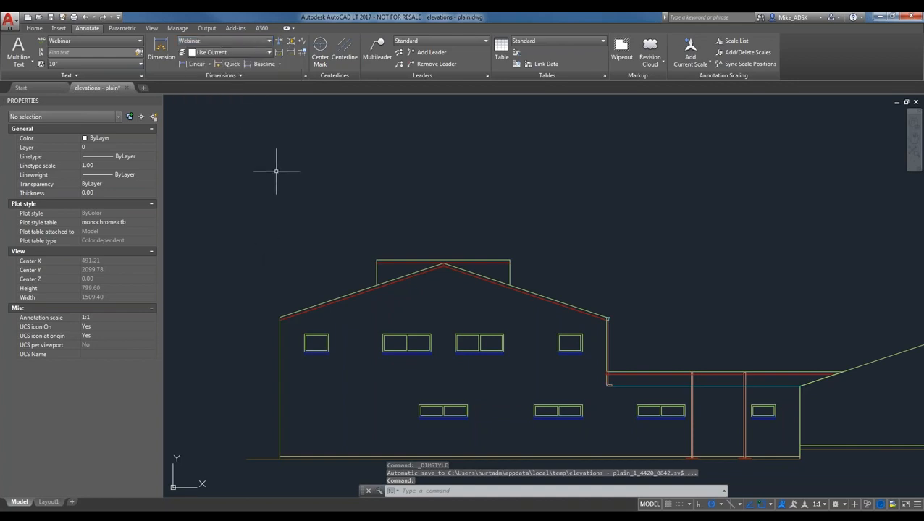
click(237, 54)
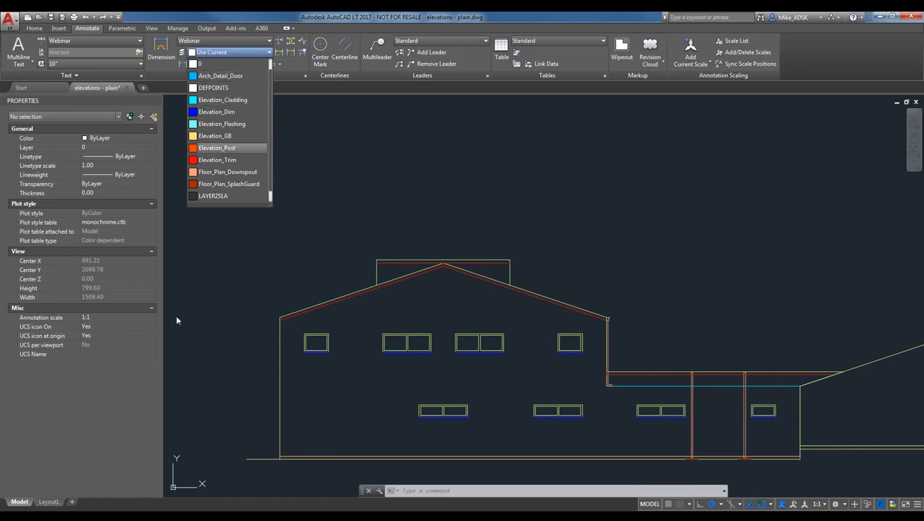
click(324, 123)
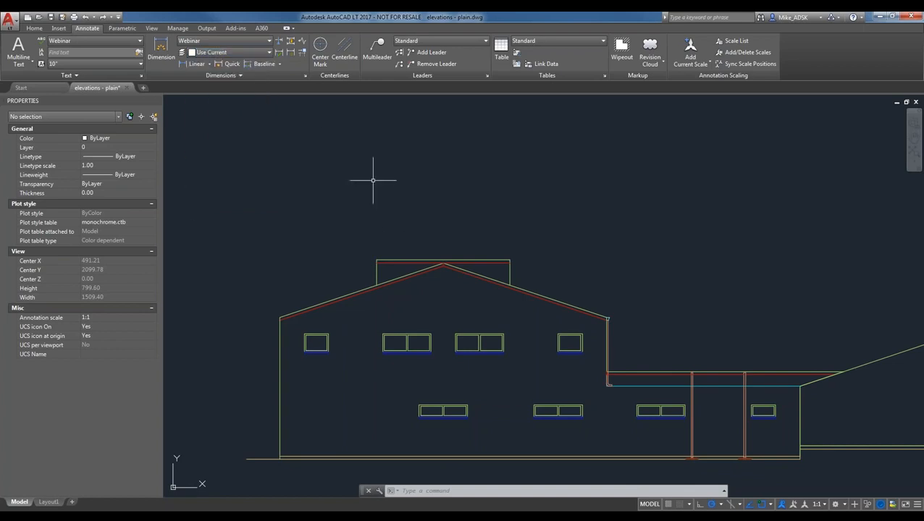
- Add a linear dimension for the width of the upper row's leftmost single window, placing it above the window
click(209, 65)
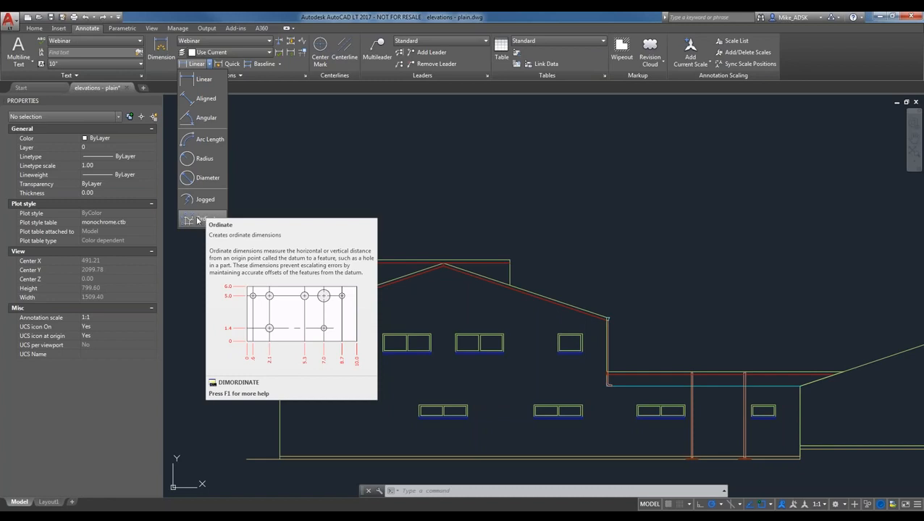
click(202, 77)
scroll(297, 250, up, 2)
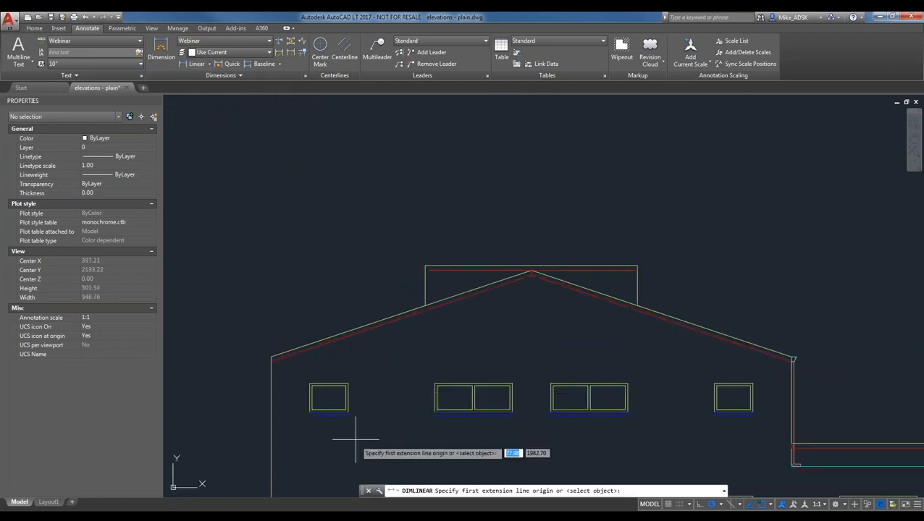
scroll(340, 437, up, 8)
middle_drag(343, 353, 605, 485)
scroll(556, 457, down, 2)
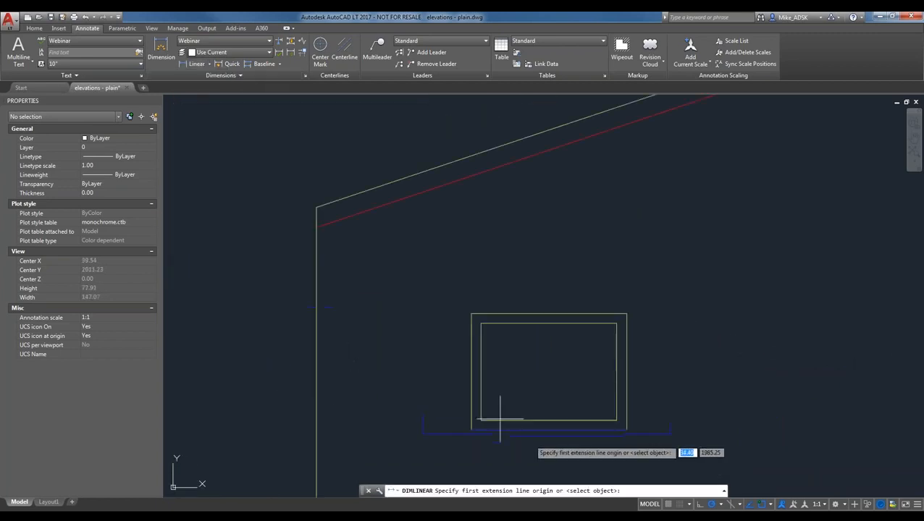
click(471, 313)
click(626, 313)
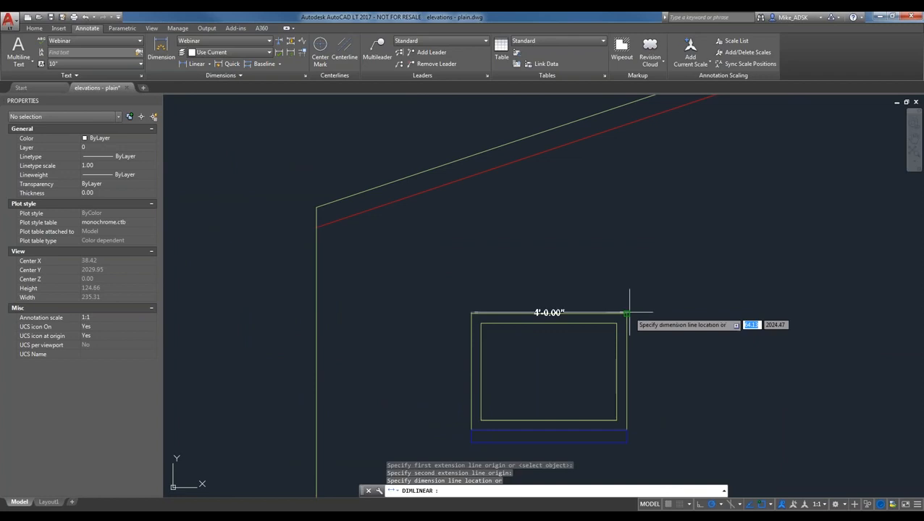
click(606, 251)
- Use Quick Dimension on the frame and panes of the neighbouring double window, placing the continuous dimensions above it
scroll(436, 275, down, 4)
middle_drag(461, 260, 369, 267)
scroll(368, 267, up, 2)
middle_drag(662, 335, 601, 338)
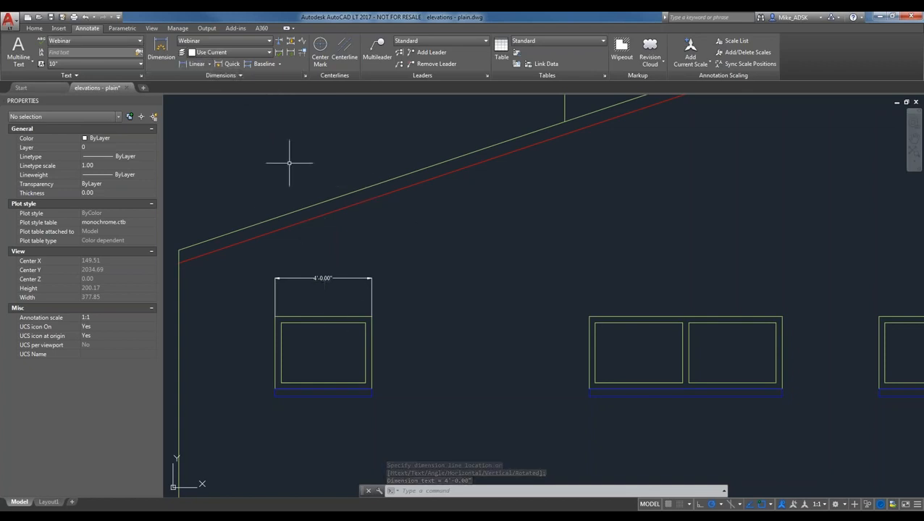
click(225, 63)
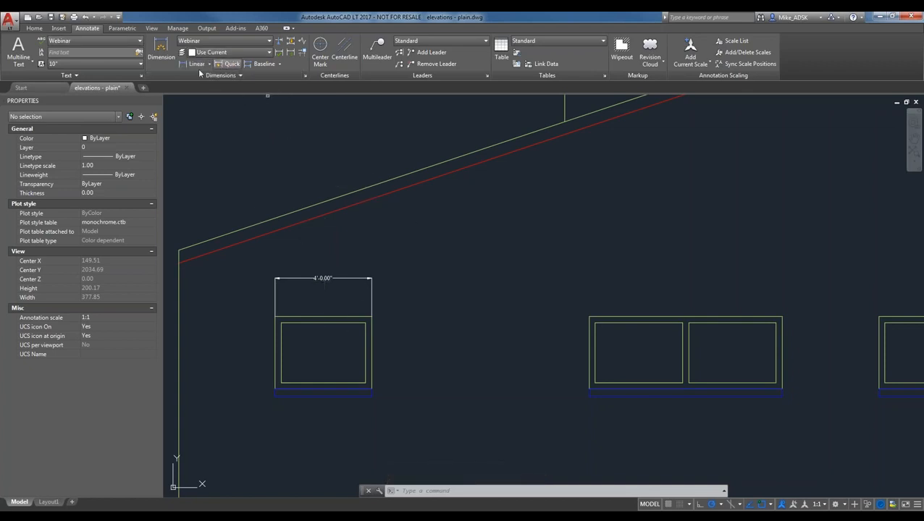
click(589, 318)
click(590, 322)
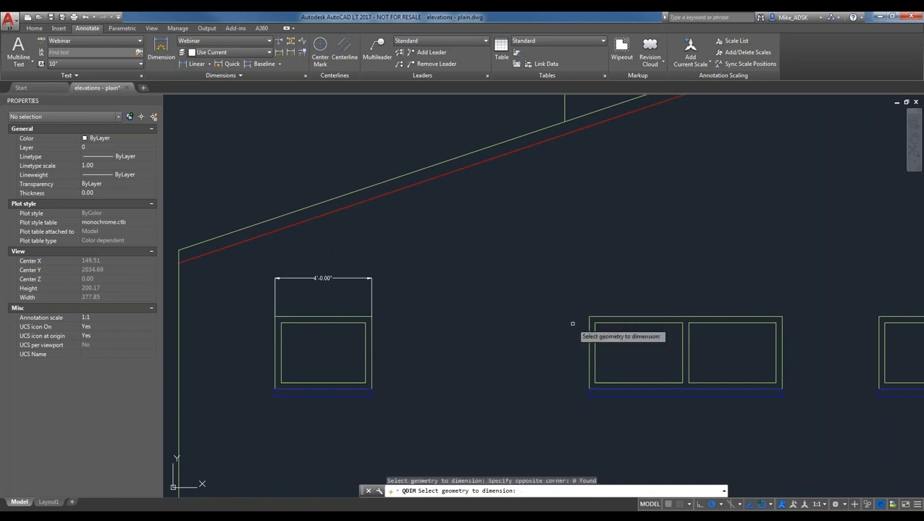
click(794, 352)
click(592, 323)
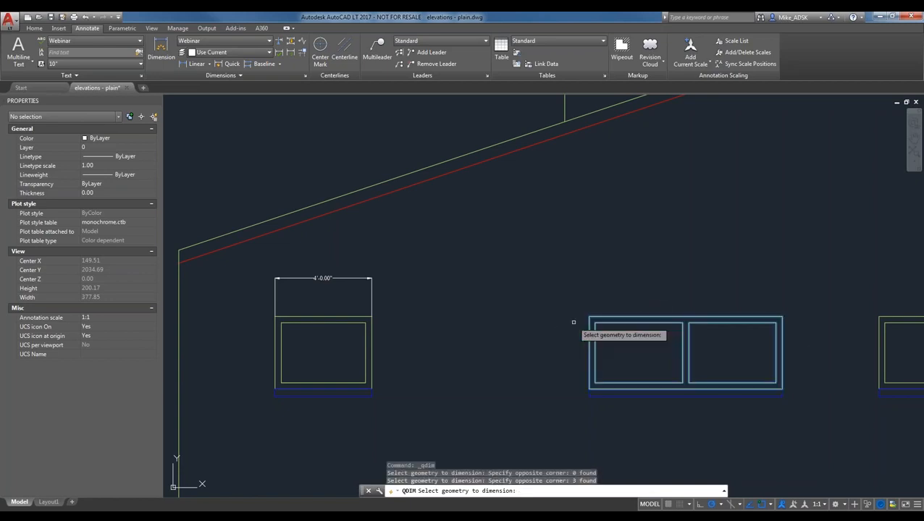
key(Return)
click(619, 259)
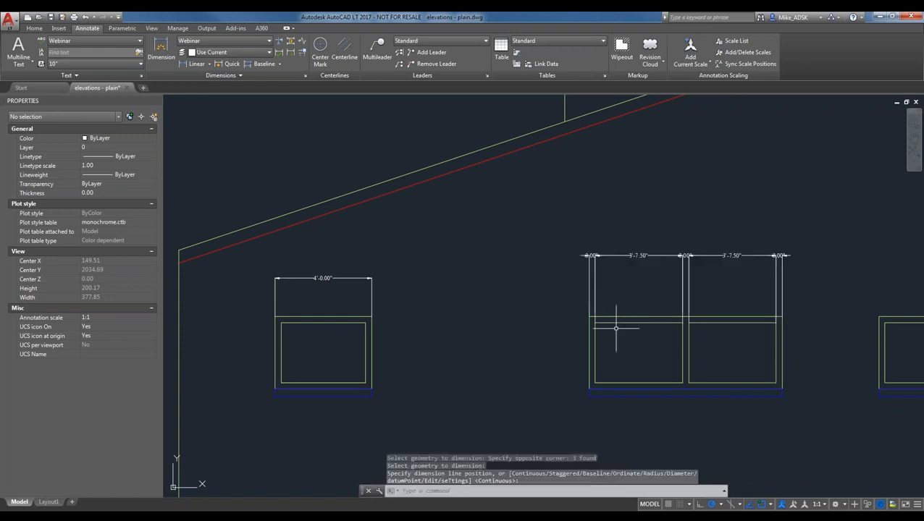
scroll(662, 286, up, 2)
middle_drag(739, 270, 602, 273)
scroll(587, 272, up, 2)
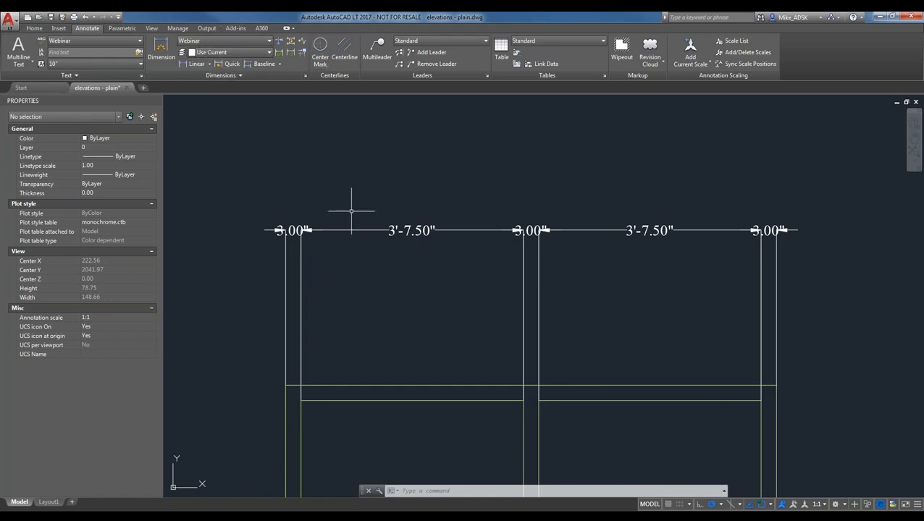
scroll(353, 206, down, 2)
click(272, 64)
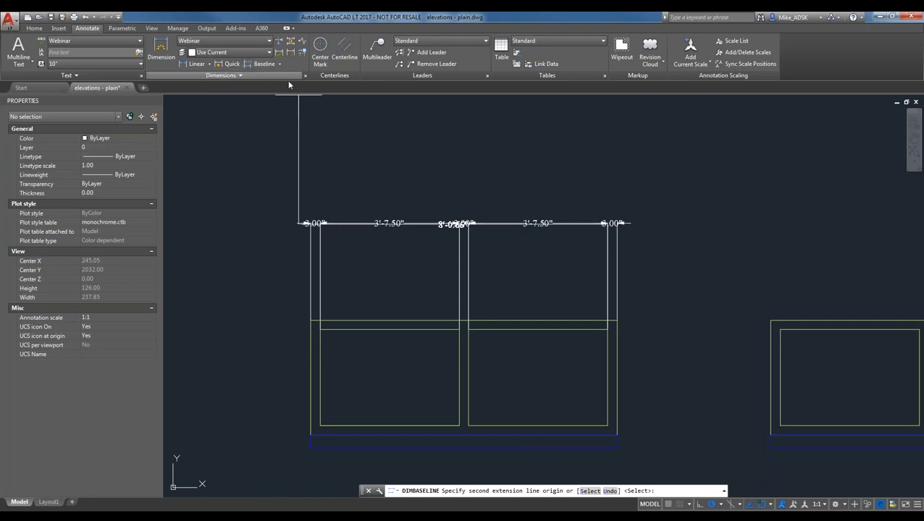
click(280, 64)
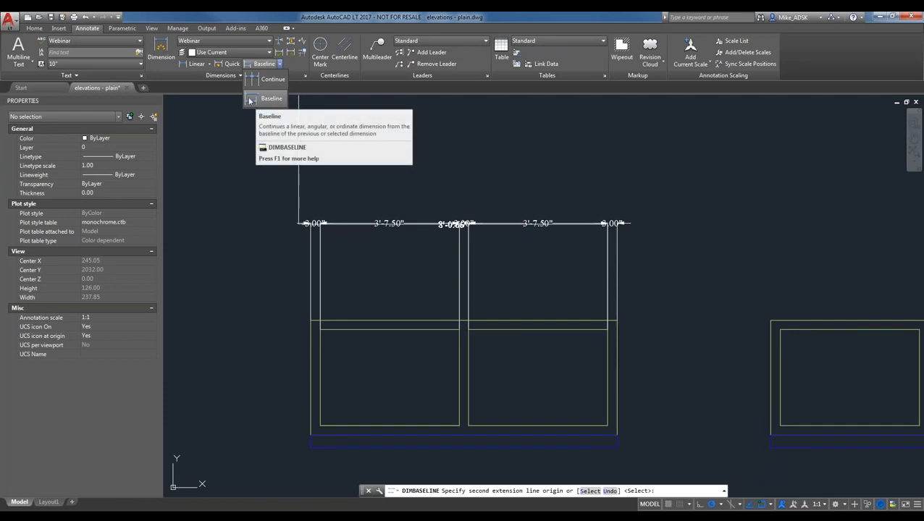
click(209, 63)
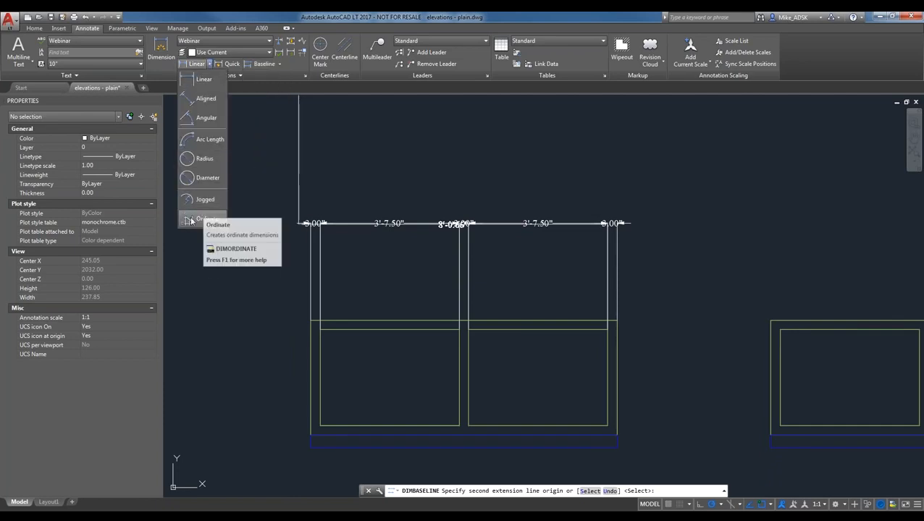
click(280, 63)
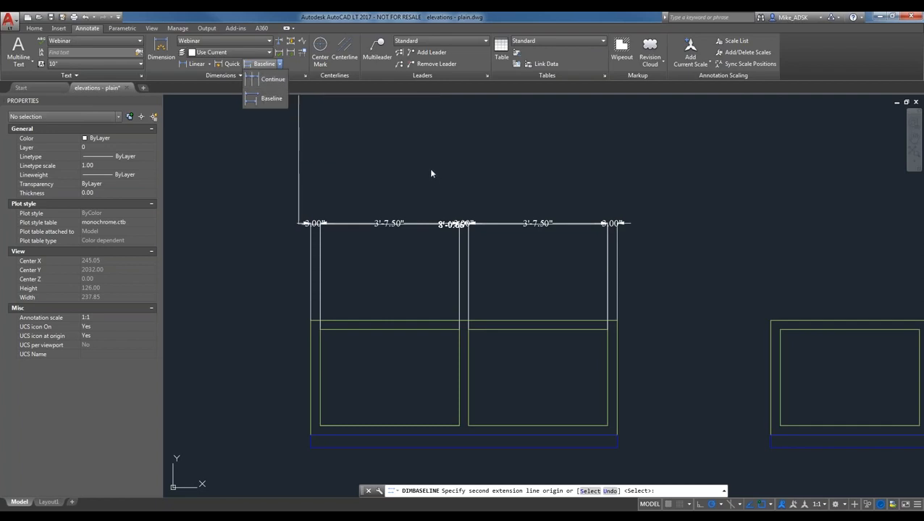
click(289, 184)
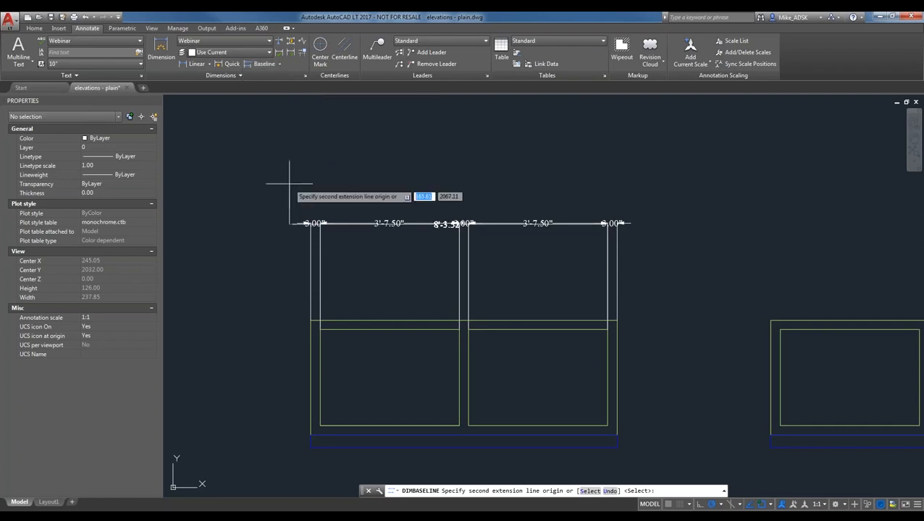
key(Escape)
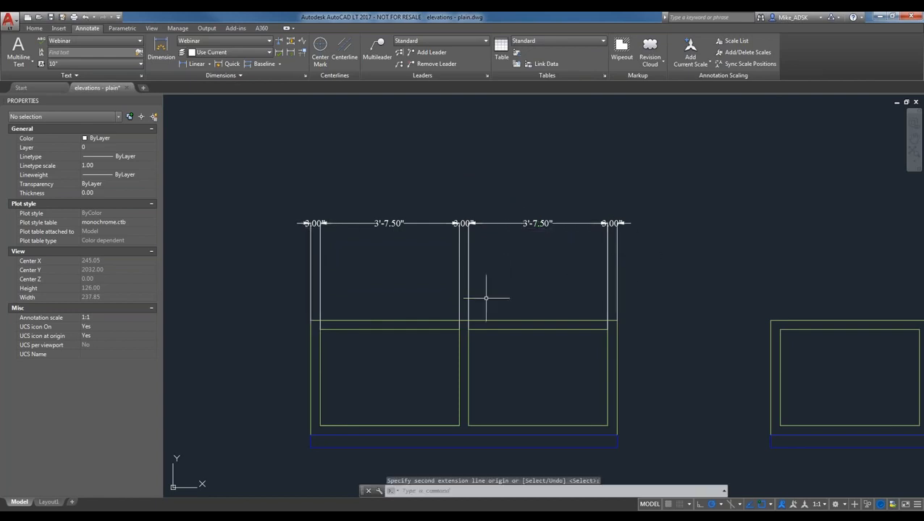
- Delete the quick dimensions above the double window
click(650, 261)
click(280, 174)
key(Delete)
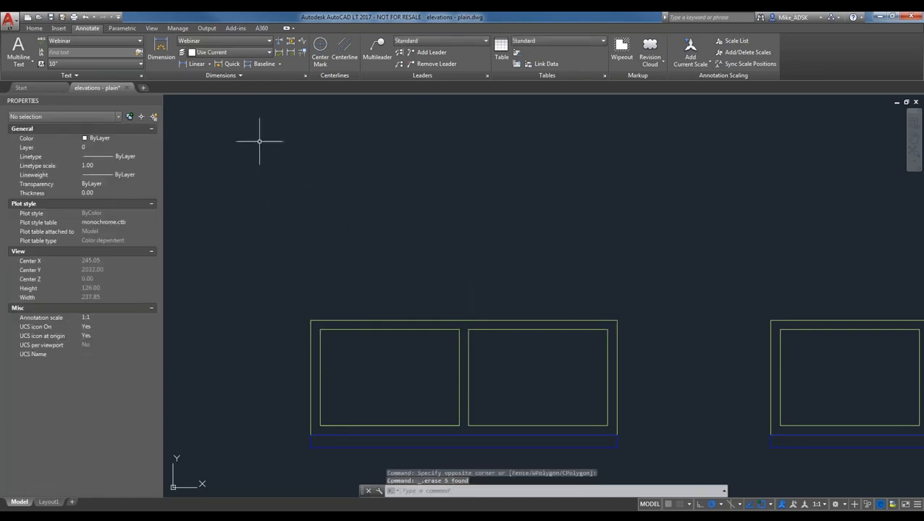
- Continue the single window's width dimension to the double window and across its frame edges and panes to its far edge
click(280, 64)
click(265, 84)
scroll(303, 243, down, 1)
click(234, 187)
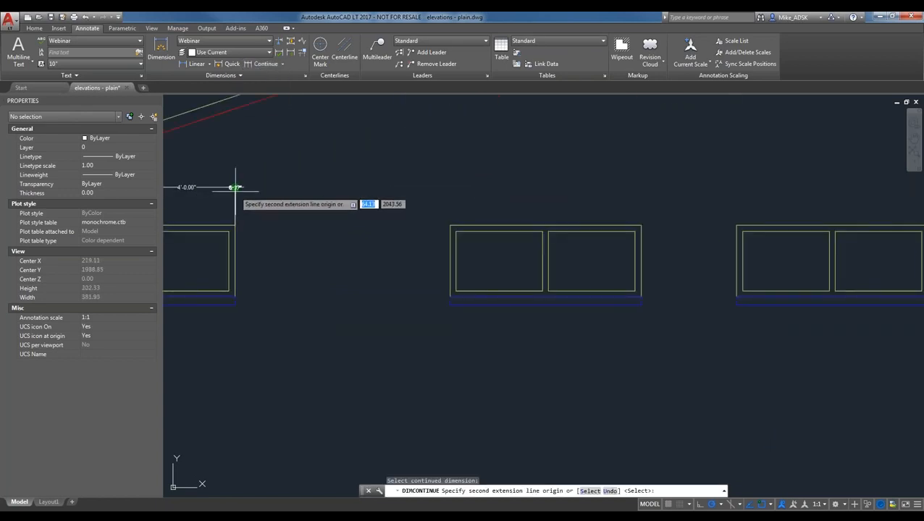
click(449, 225)
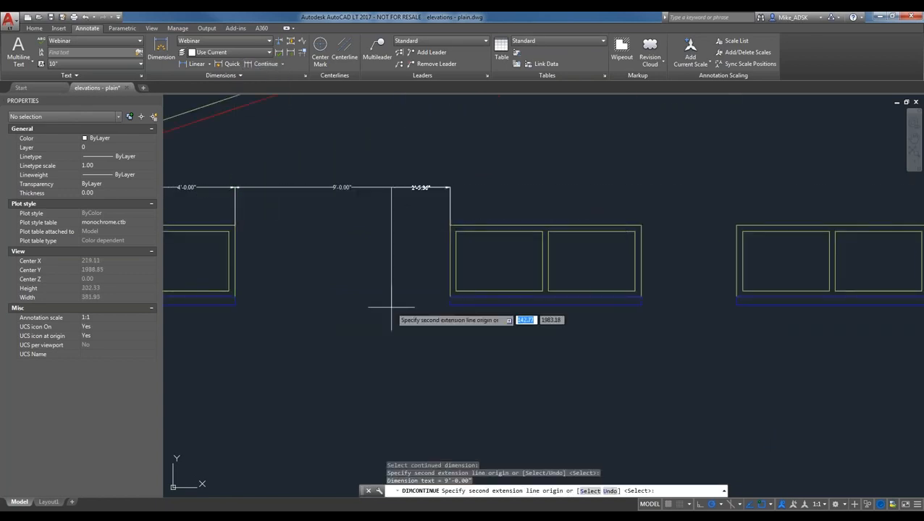
click(456, 231)
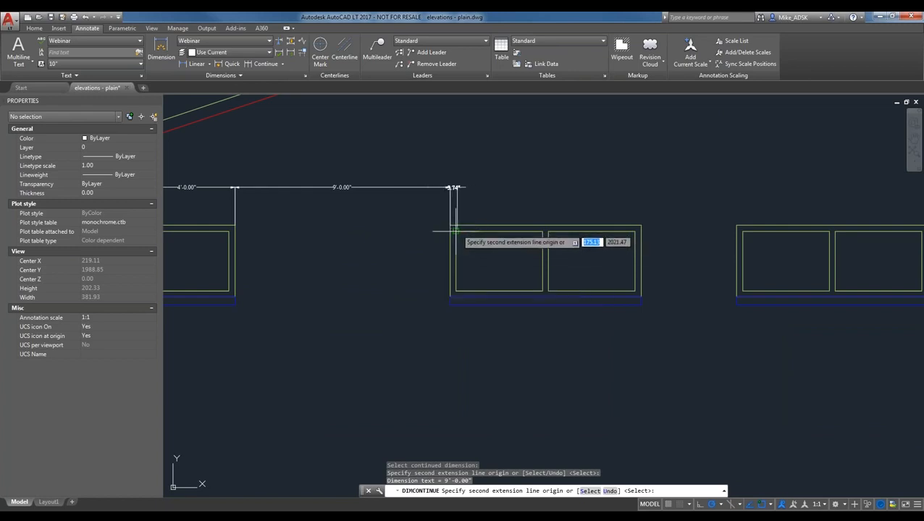
click(542, 231)
click(548, 231)
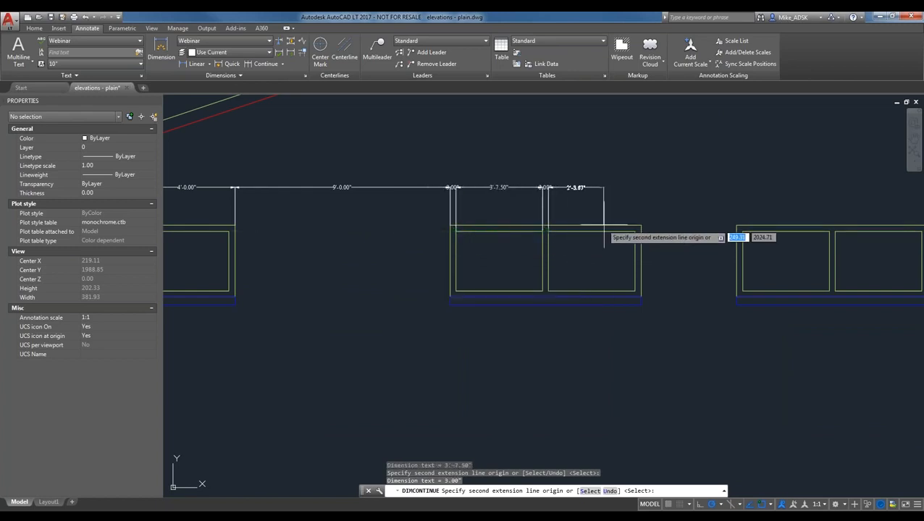
click(635, 231)
click(641, 231)
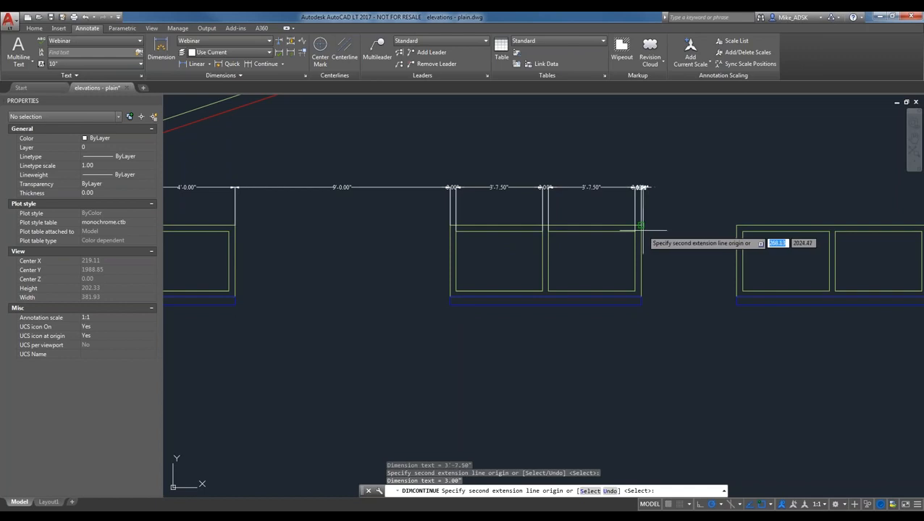
key(Escape)
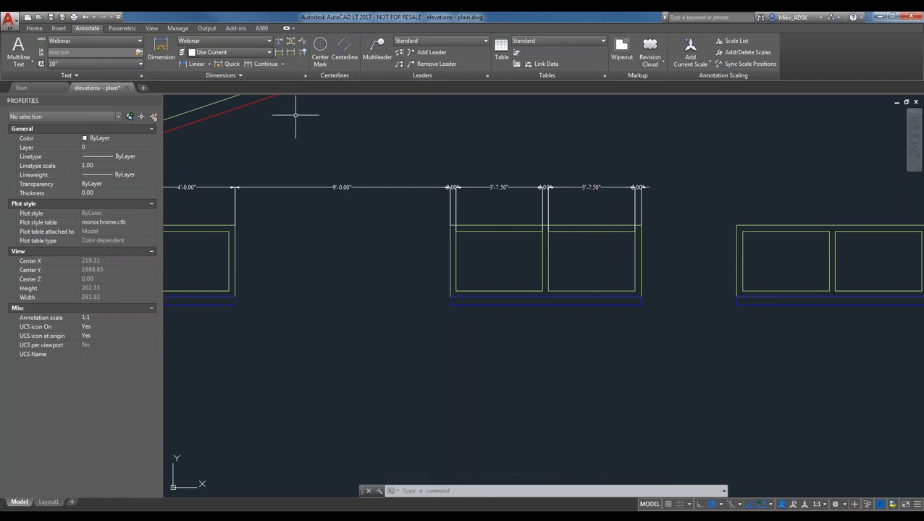
- Delete the whole row of dimensions above the single window and the double window
middle_drag(305, 192, 369, 193)
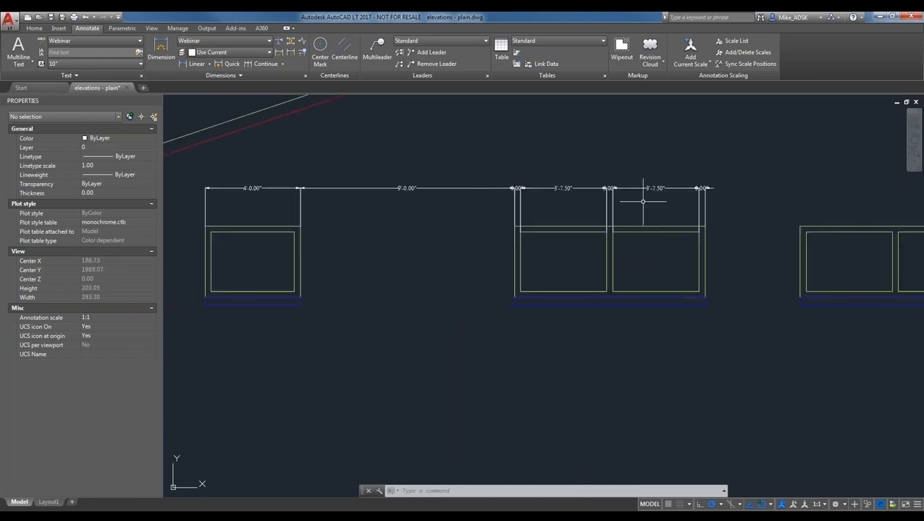
click(747, 206)
click(209, 159)
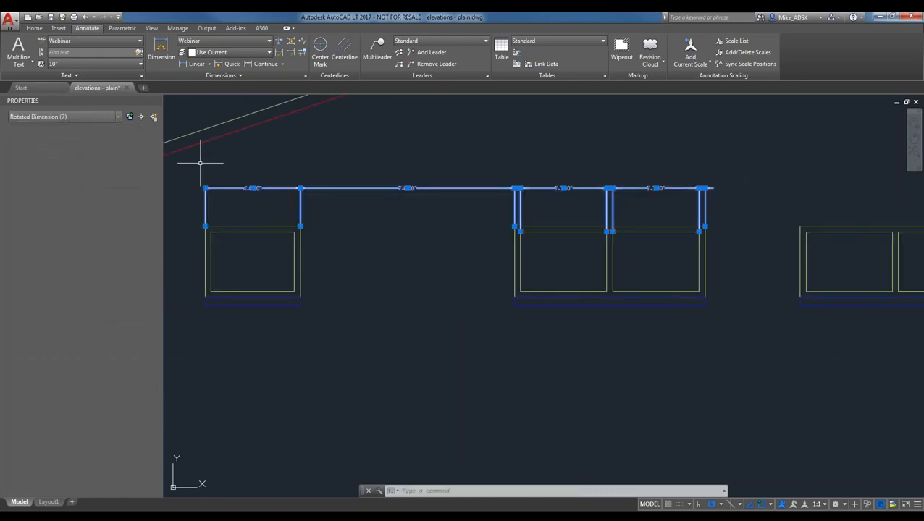
key(Delete)
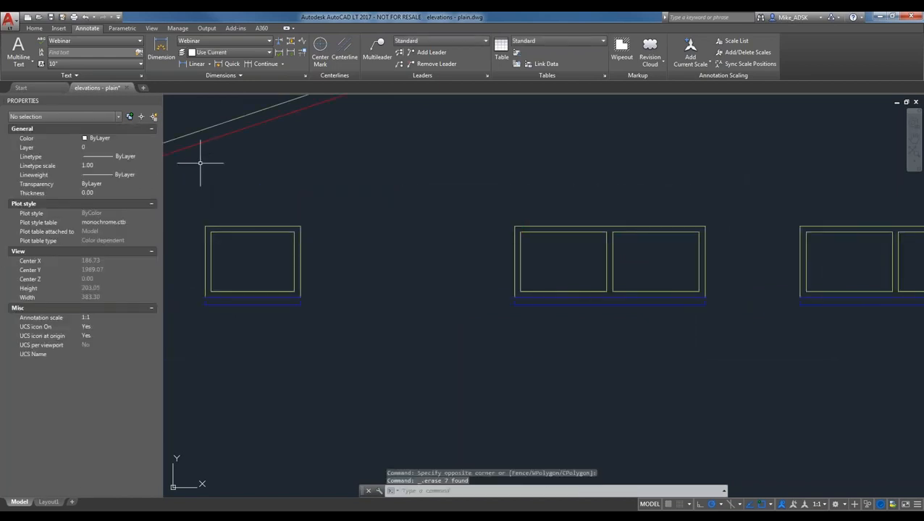
click(225, 66)
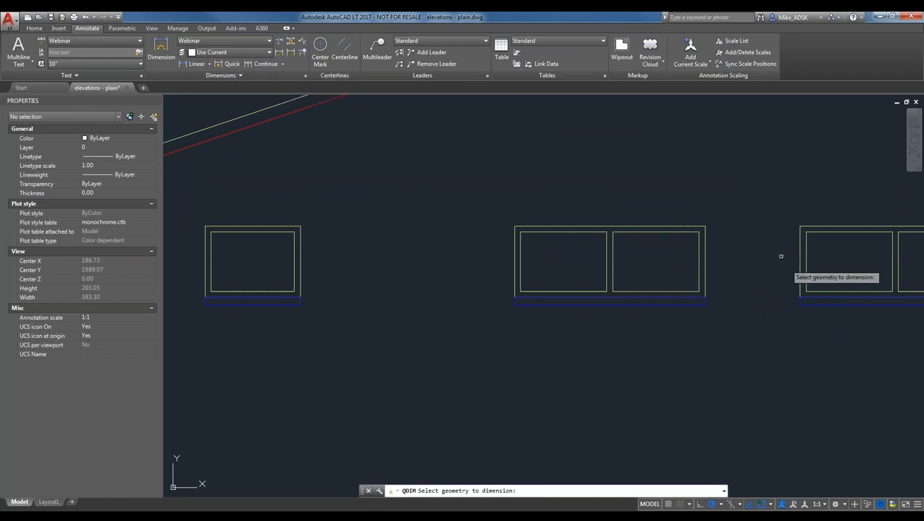
scroll(287, 221, down, 2)
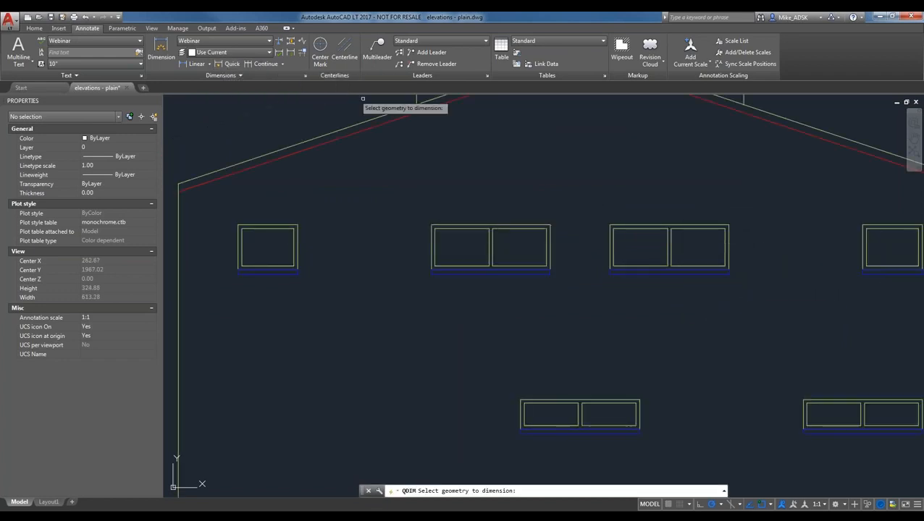
click(230, 64)
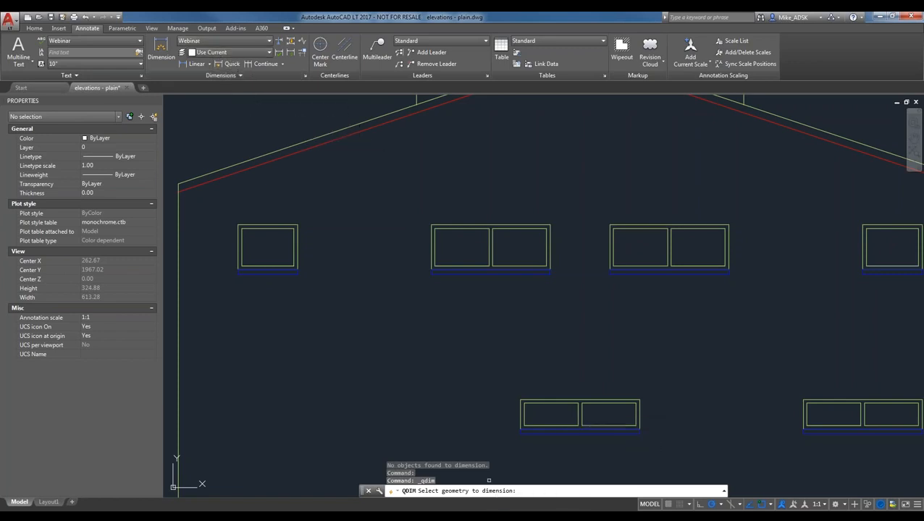
key(Escape)
- Use Quick Dimension on the double window's frame and panes, placing the continuous vertical dimensions to its left
text(QDIM)
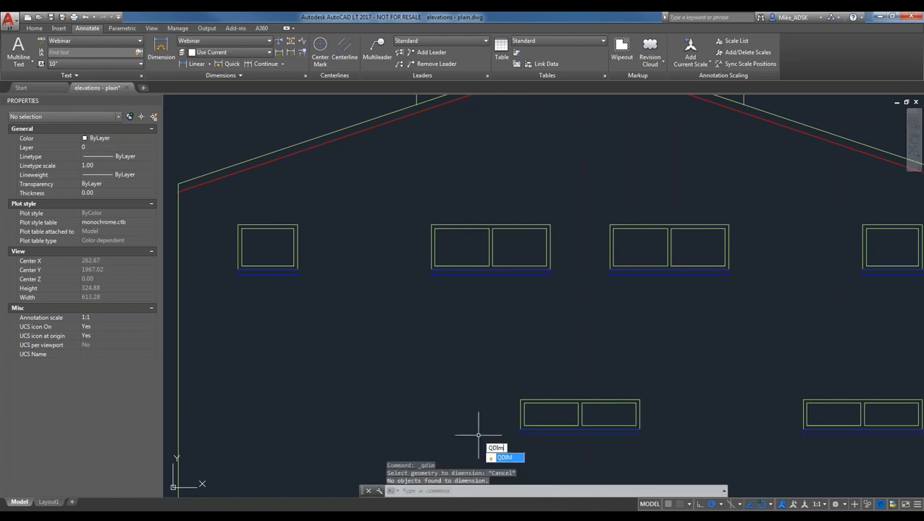
key(Return)
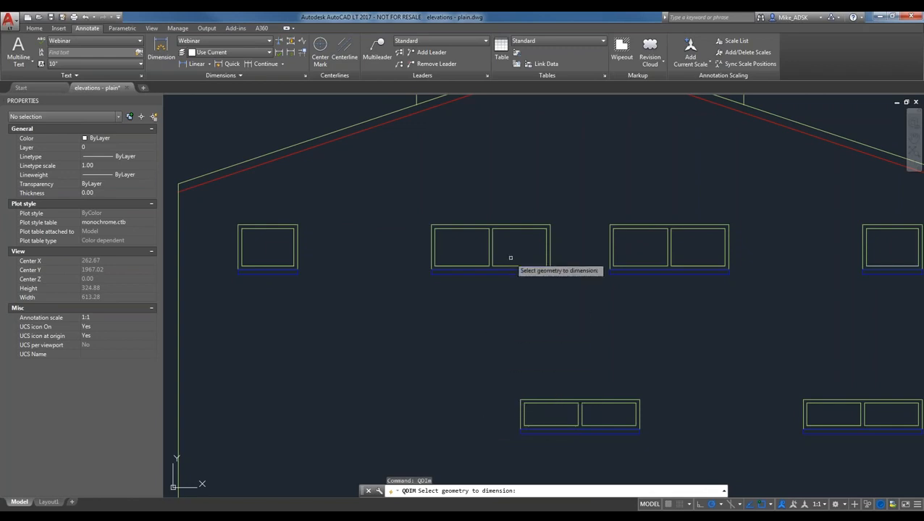
click(581, 258)
click(423, 223)
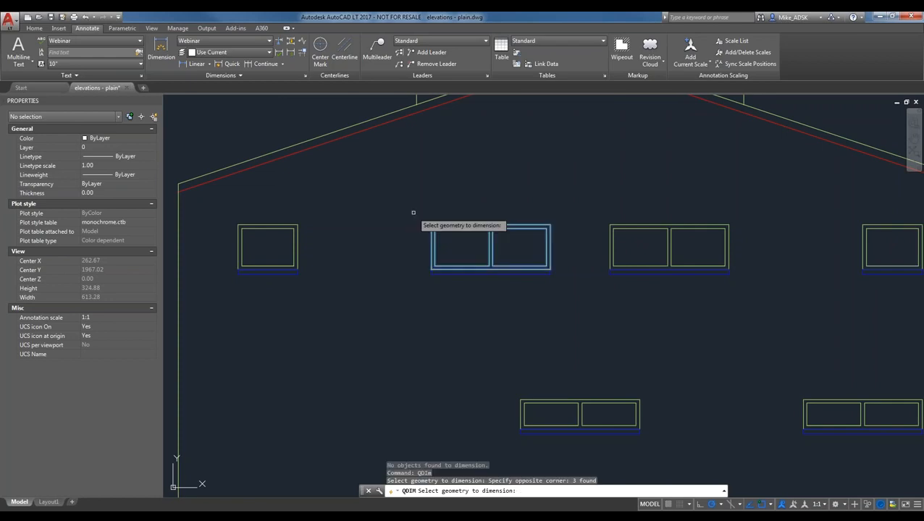
key(Return)
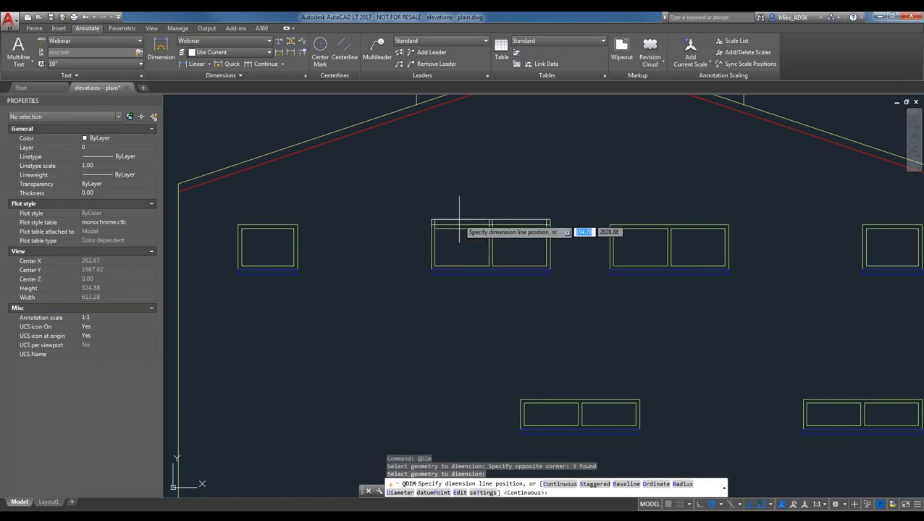
scroll(466, 191, up, 2)
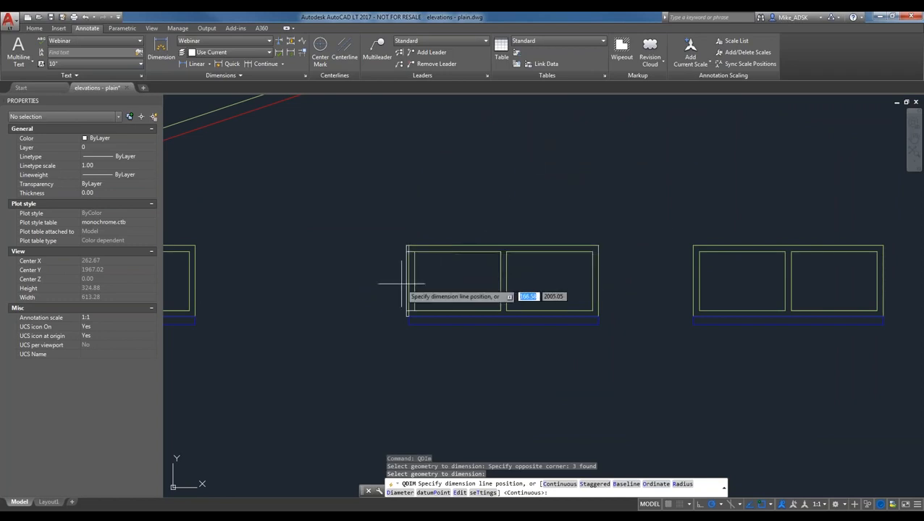
click(301, 308)
scroll(377, 313, up, 2)
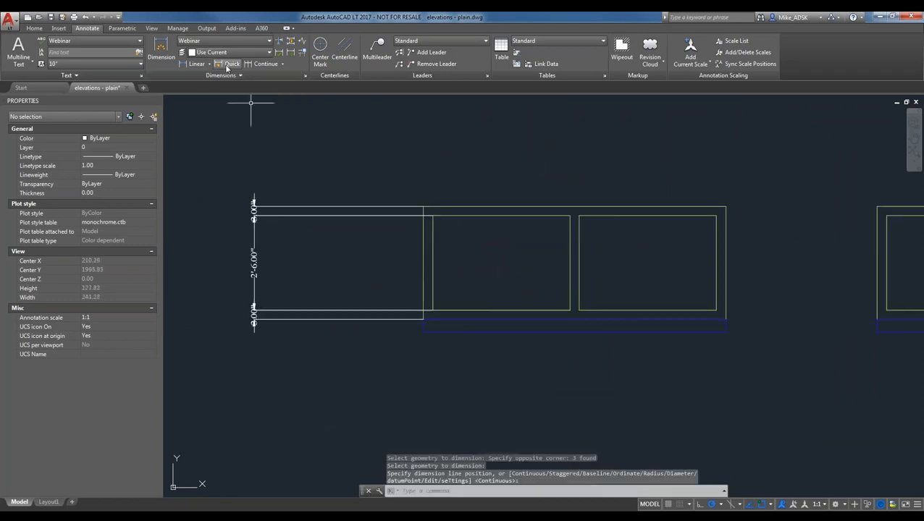
- Use Quick Dimension on the same double window, placing the continuous horizontal dimensions above it
key(Return)
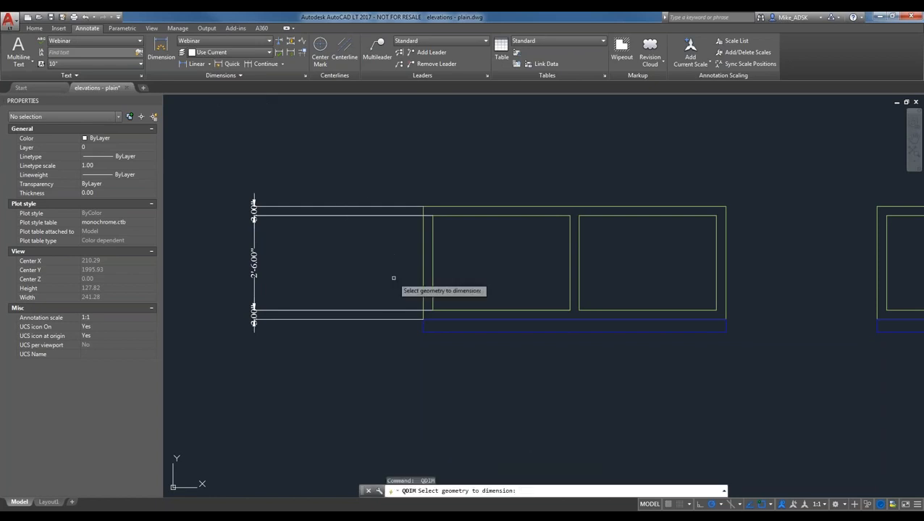
click(712, 268)
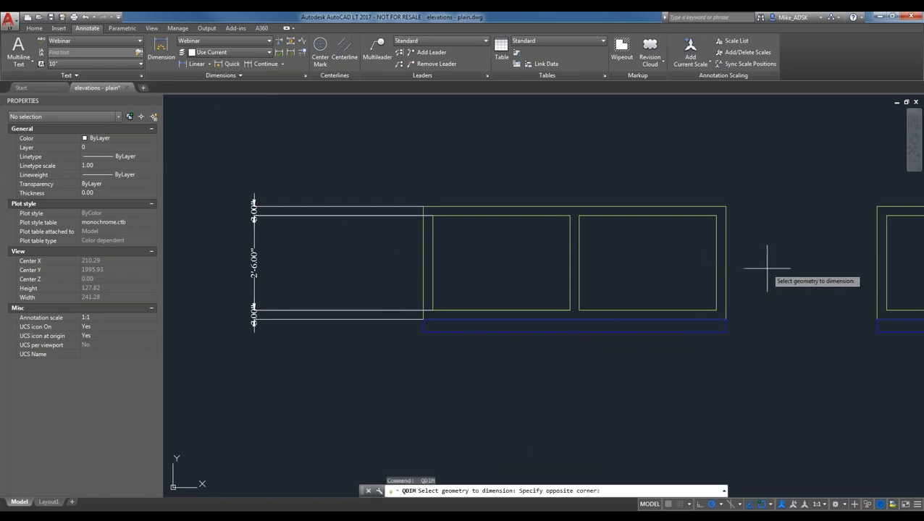
click(407, 236)
key(Return)
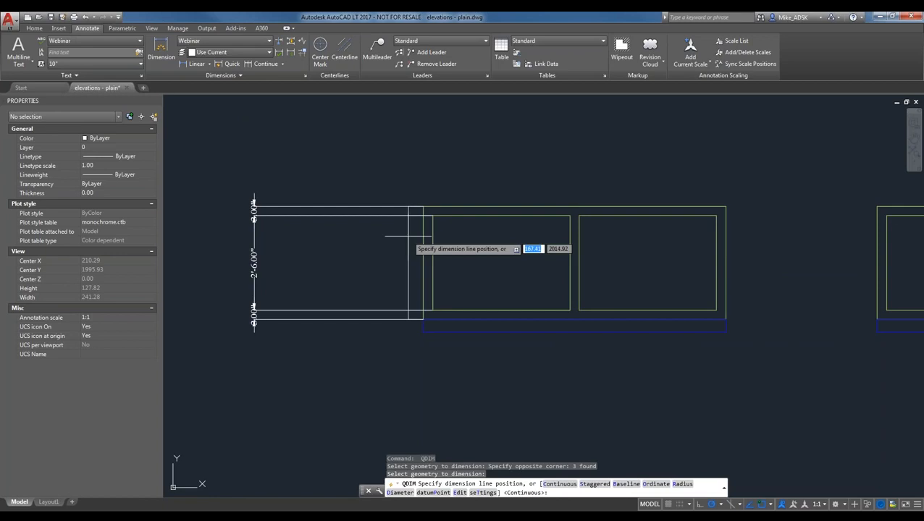
click(547, 153)
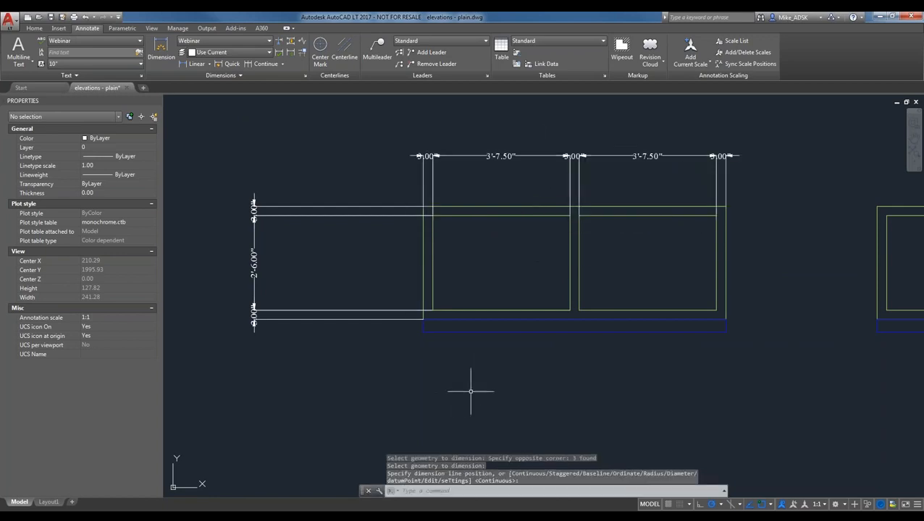
scroll(333, 383, down, 2)
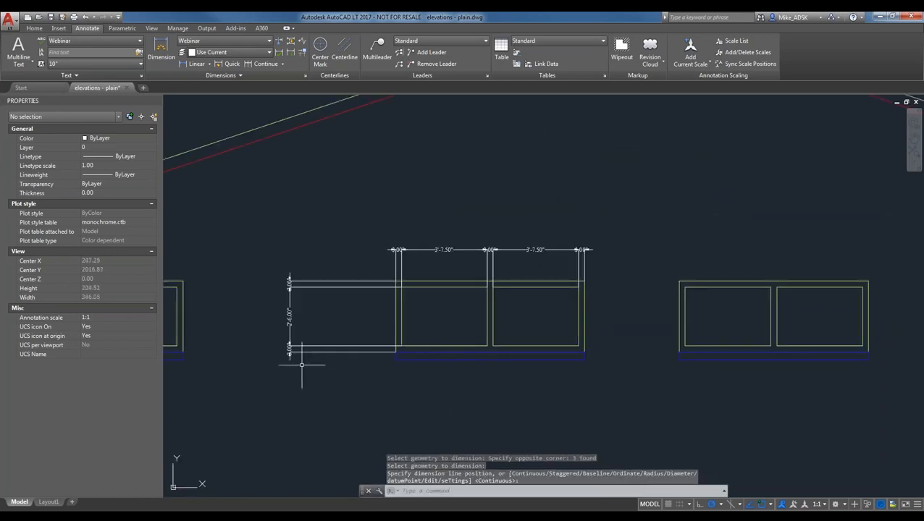
scroll(302, 364, up, 2)
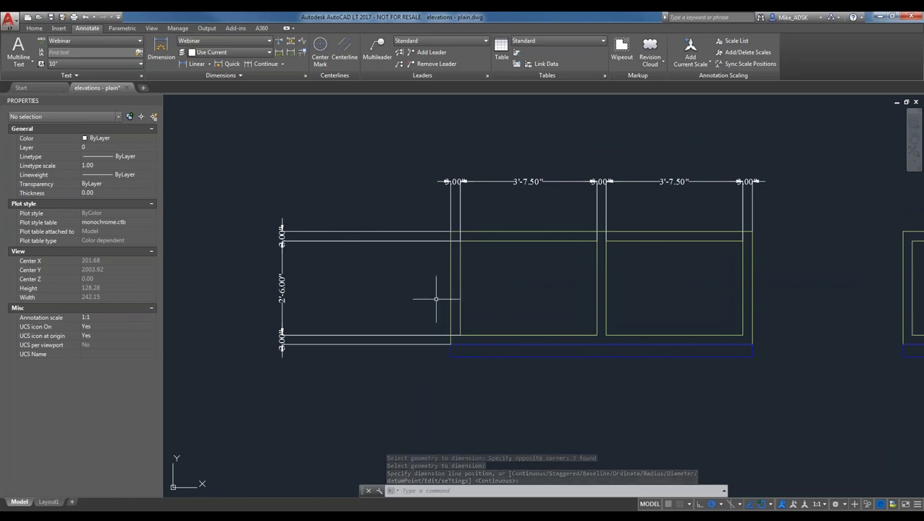
scroll(331, 253, down, 4)
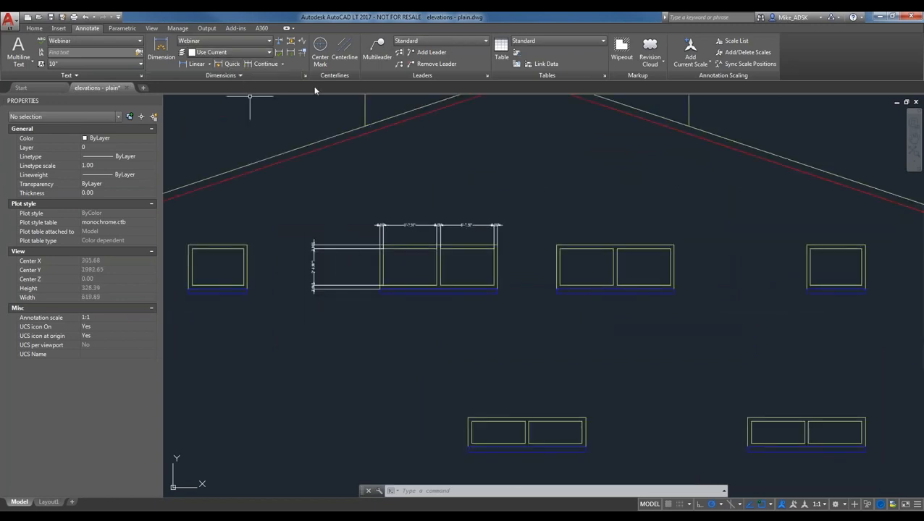
click(231, 65)
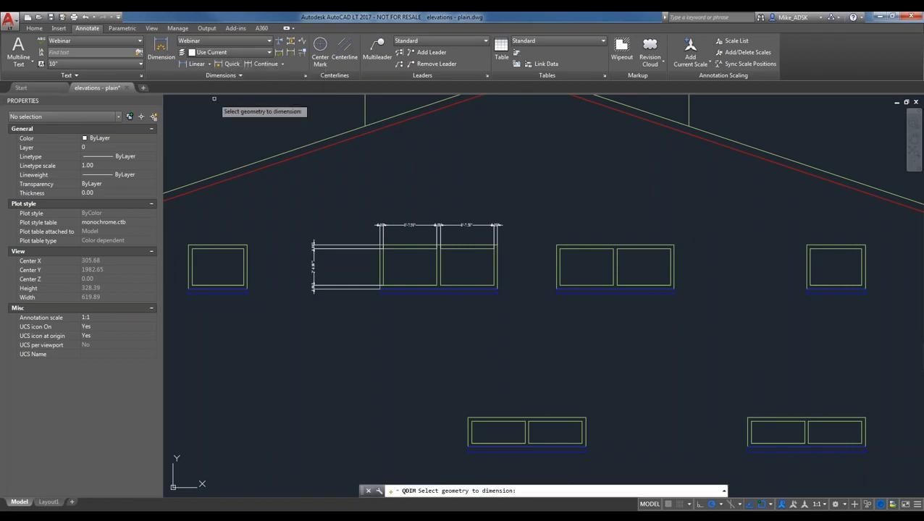
key(Escape)
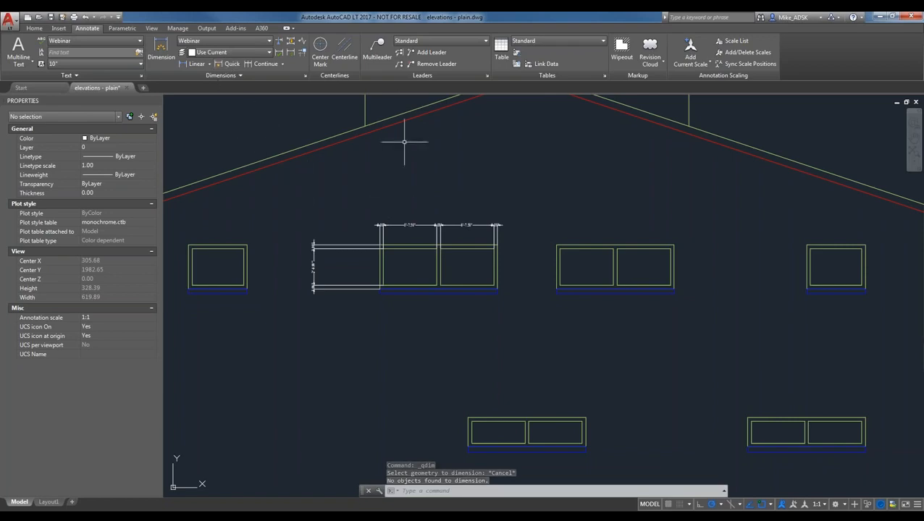
scroll(378, 190, up, 4)
scroll(367, 176, down, 2)
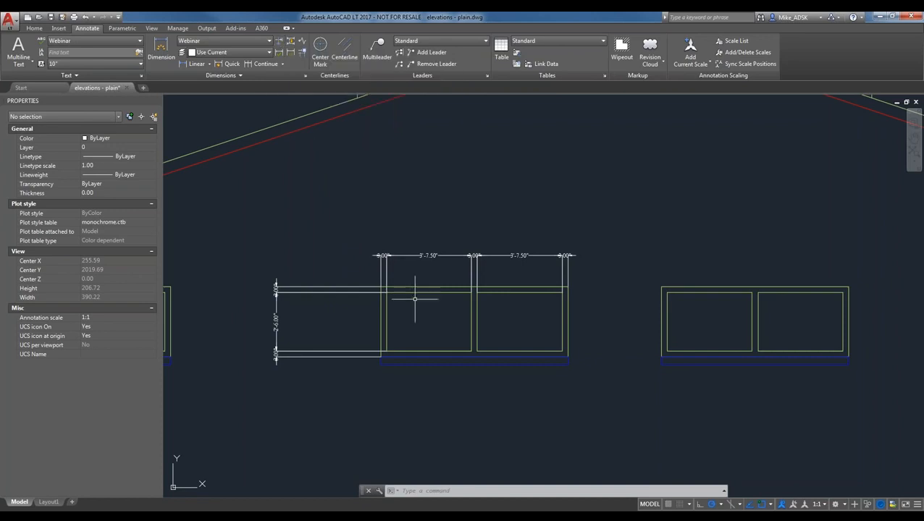
scroll(415, 298, up, 2)
scroll(429, 314, down, 2)
scroll(324, 281, up, 2)
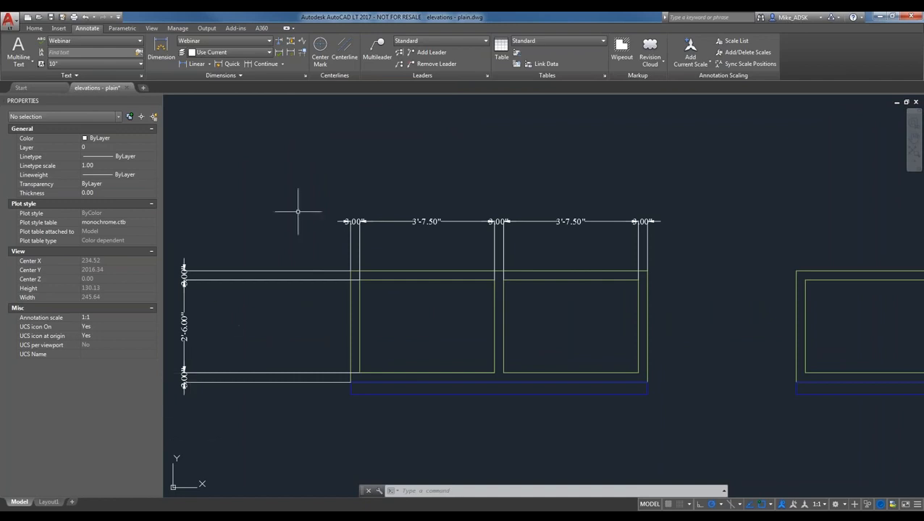
- Make Colors the current dimension style
mouse_move(349, 319)
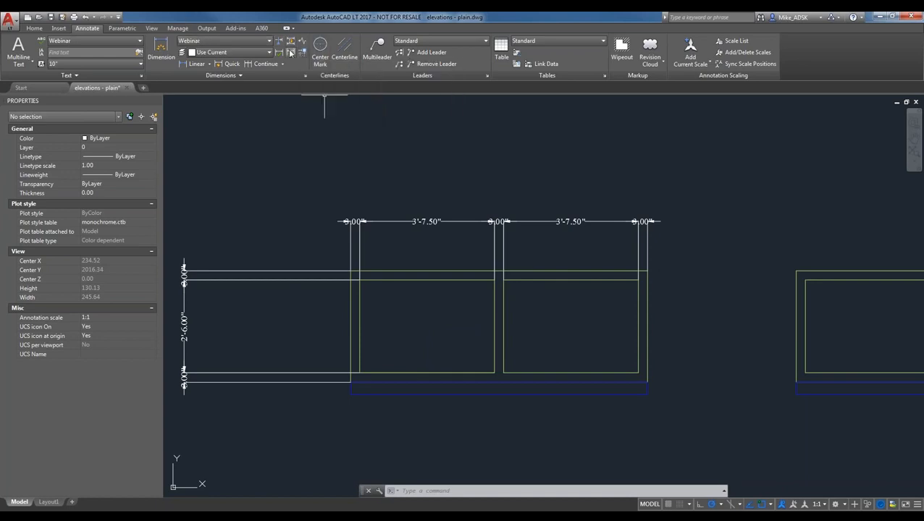
click(257, 42)
click(257, 42)
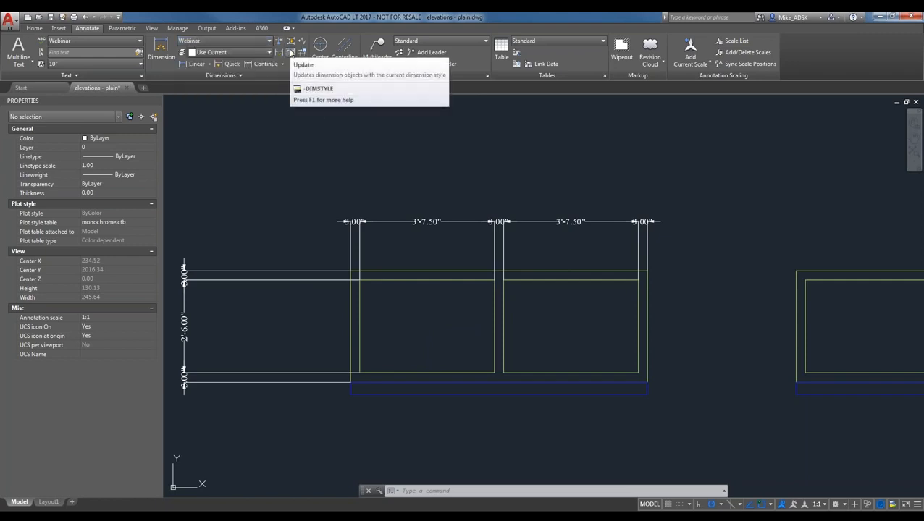
click(253, 42)
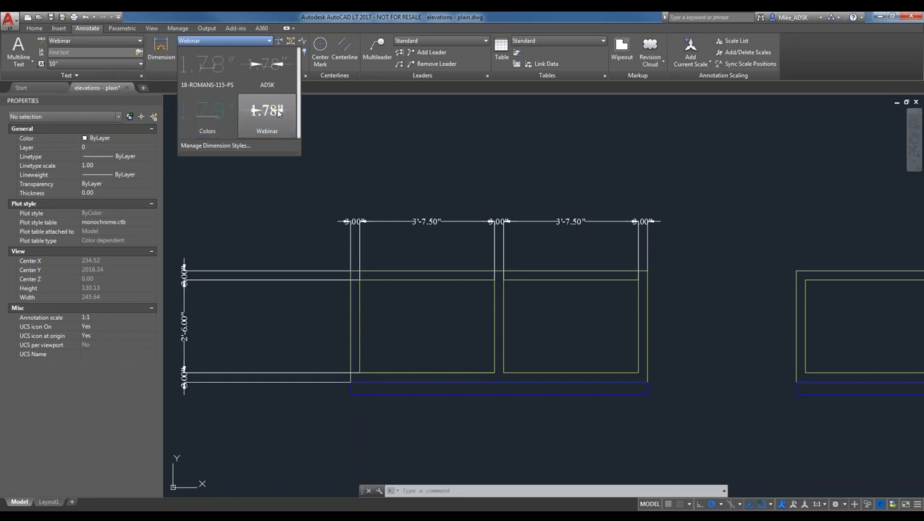
click(194, 118)
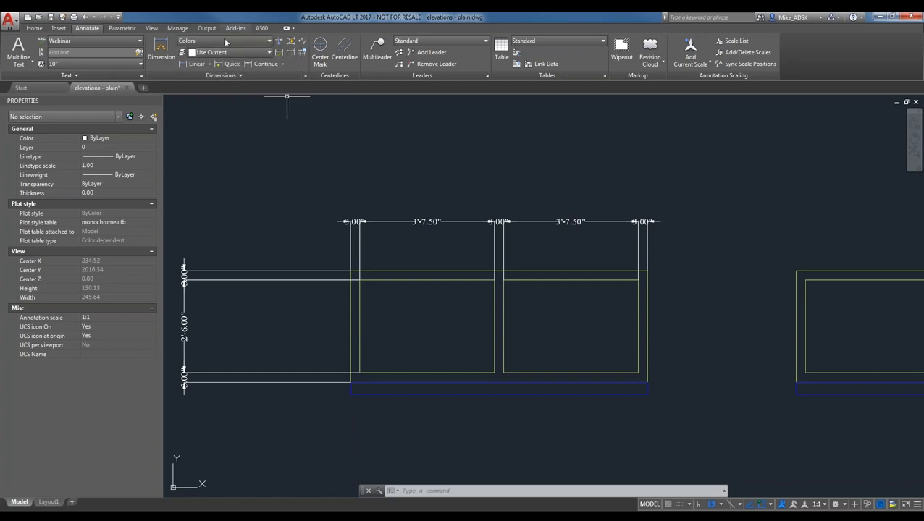
- Update all five dimensions above the double window to the Colors dimension style
click(290, 54)
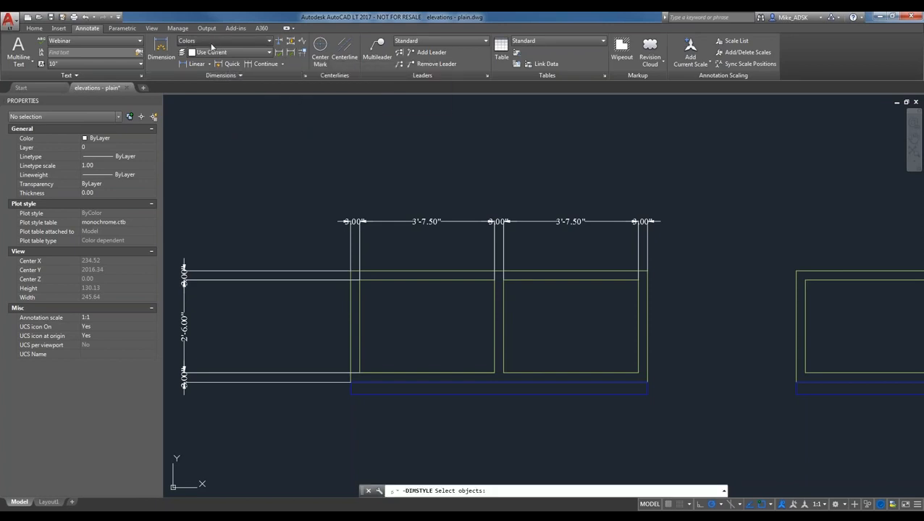
click(208, 41)
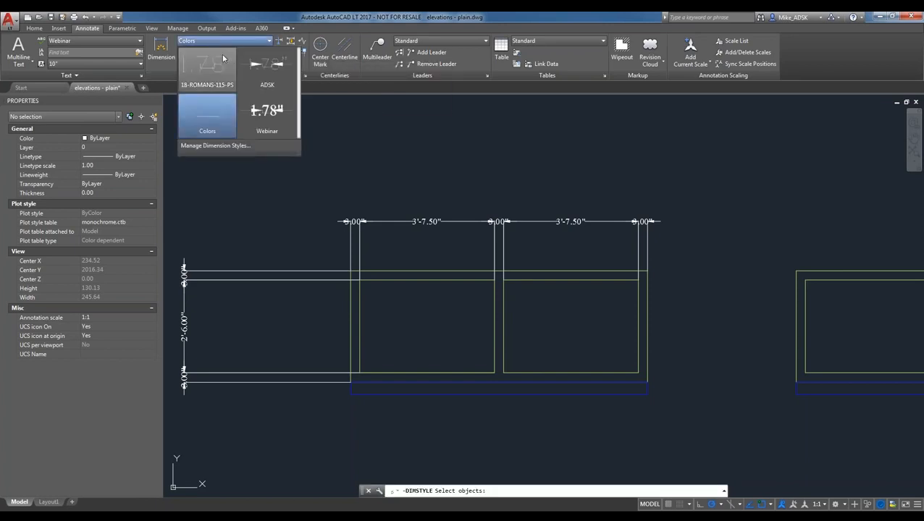
click(202, 106)
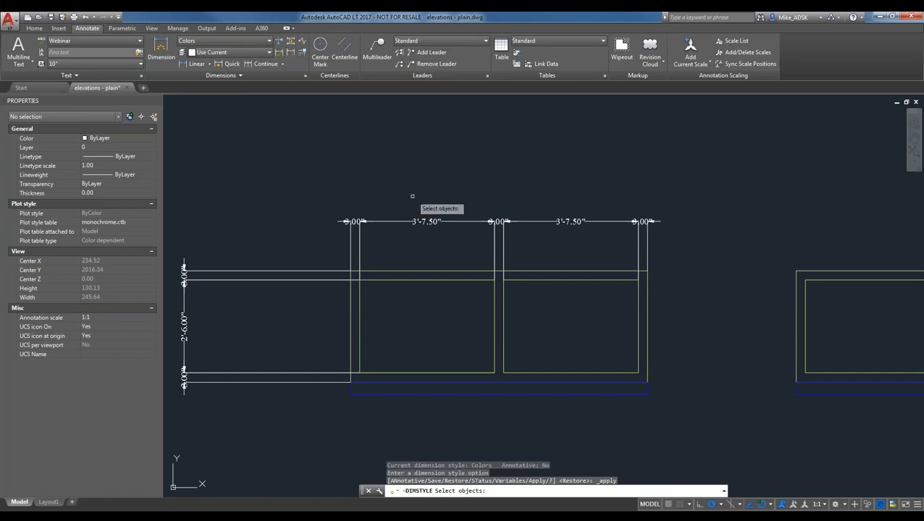
click(424, 221)
click(496, 219)
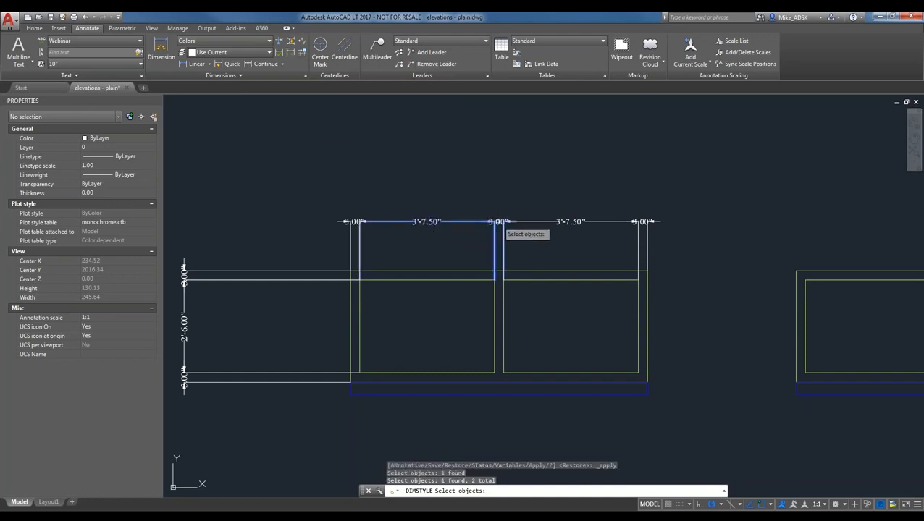
click(554, 221)
click(643, 220)
click(352, 222)
key(Return)
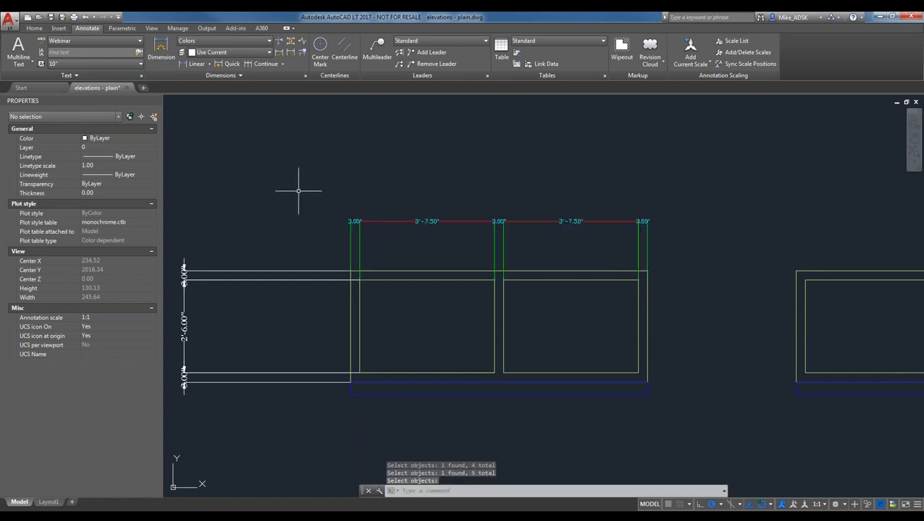
- Make Webinar the current dimension style again
scroll(379, 249, up, 3)
scroll(662, 221, down, 3)
middle_drag(654, 225, 571, 248)
scroll(585, 241, up, 2)
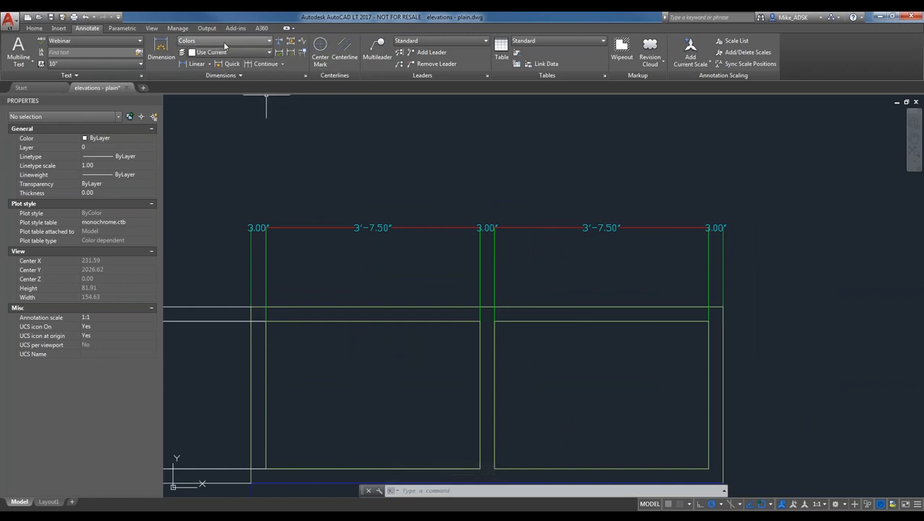
click(226, 41)
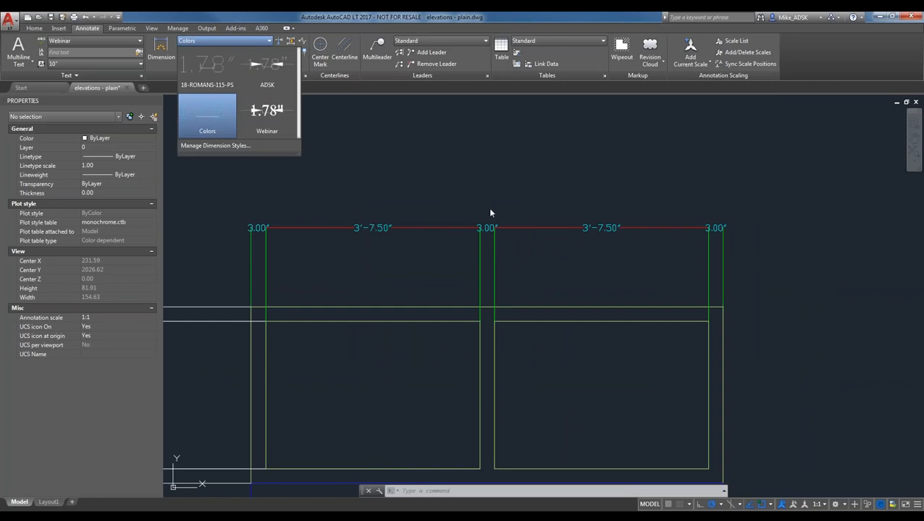
click(273, 121)
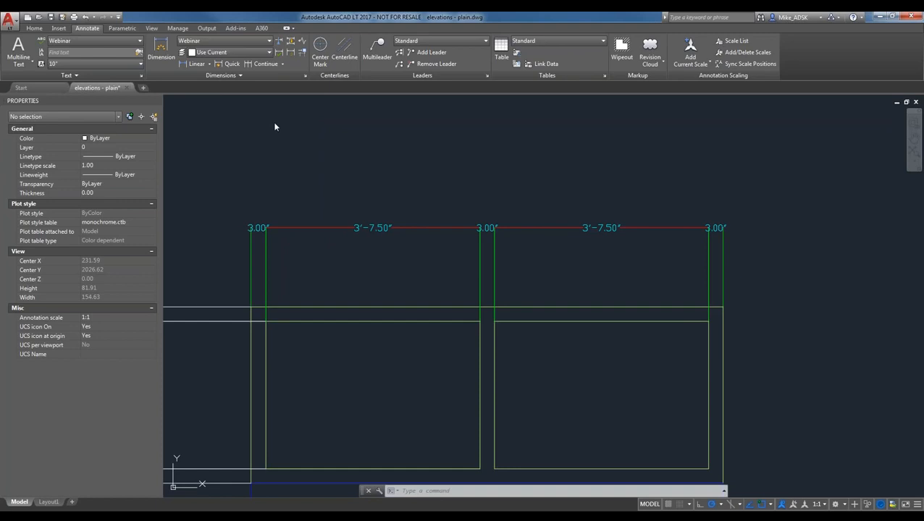
click(196, 42)
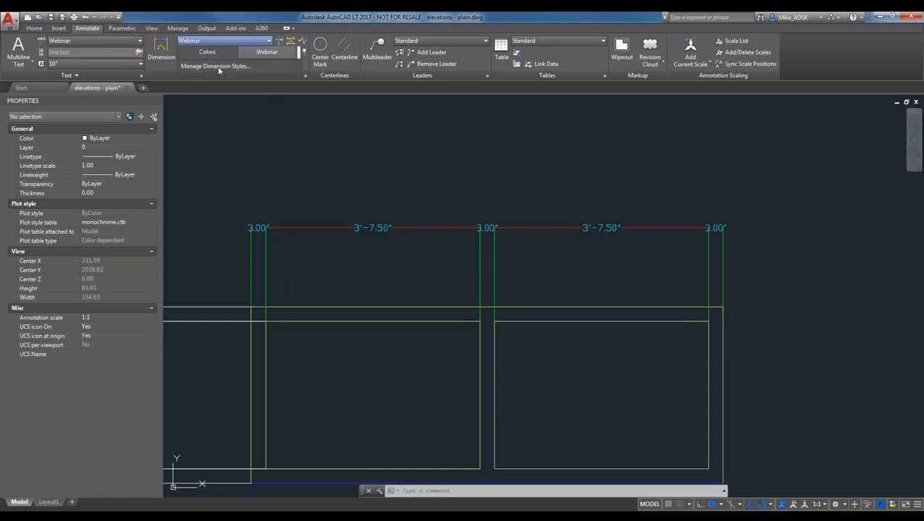
click(250, 102)
- Update the five coloured dimensions above the double window to the Webinar dimension style
click(291, 54)
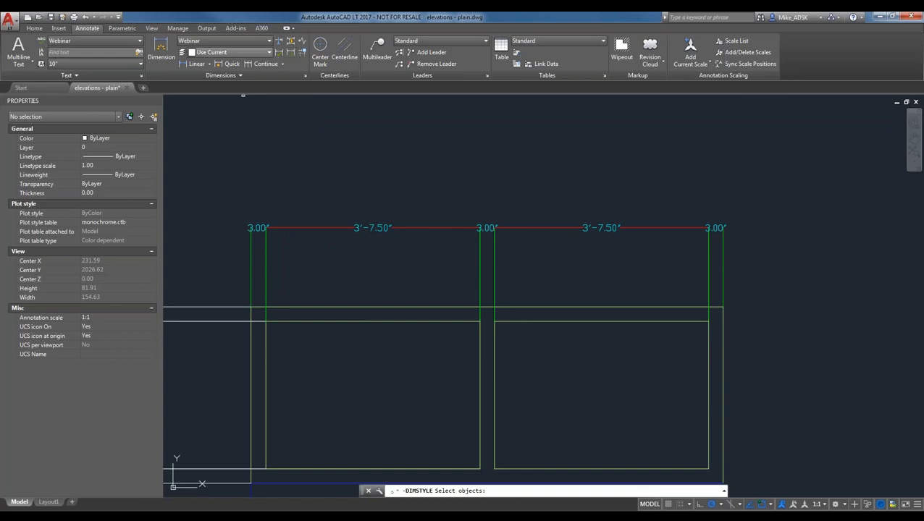
click(713, 229)
click(640, 224)
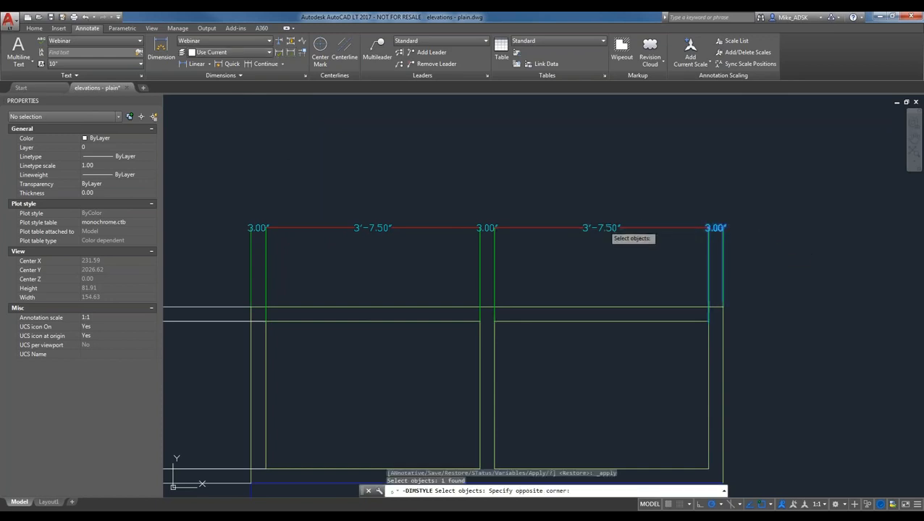
click(471, 235)
click(287, 223)
click(261, 229)
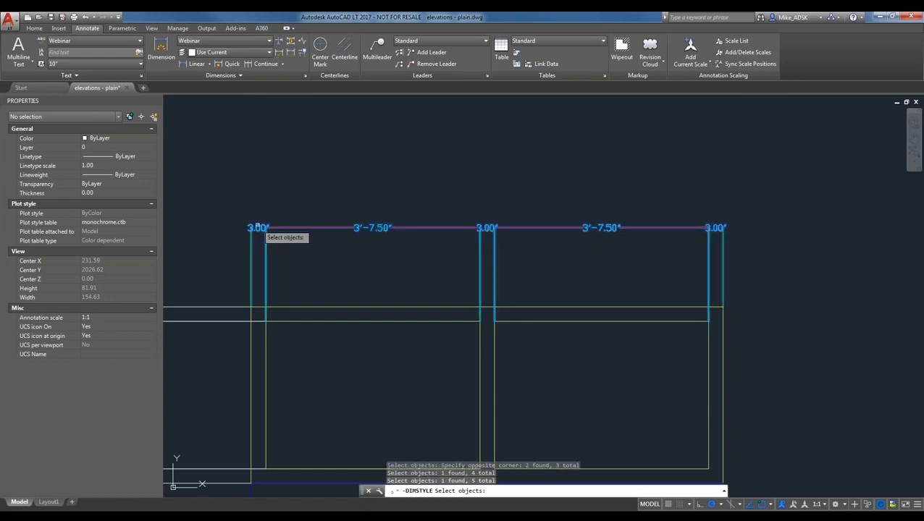
key(Return)
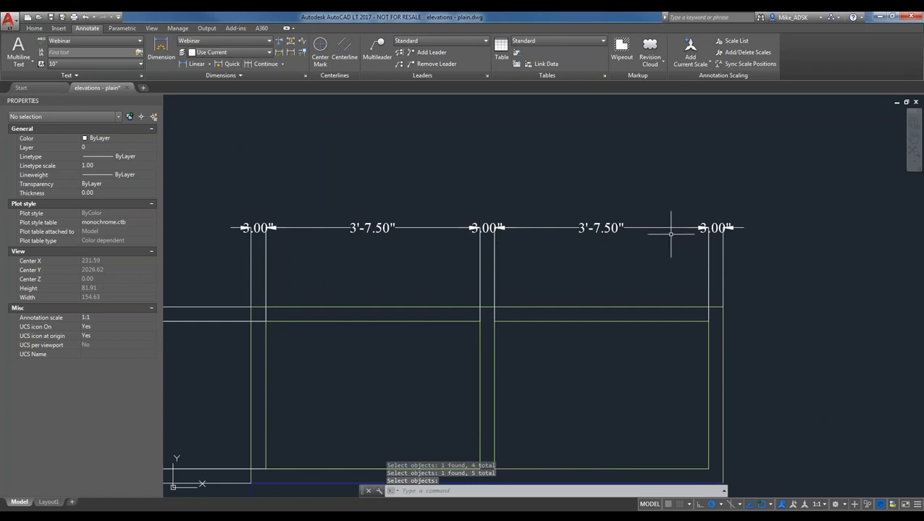
- Make the Colors dimension style current and apply it to the five dimensions above the window
click(221, 41)
click(231, 124)
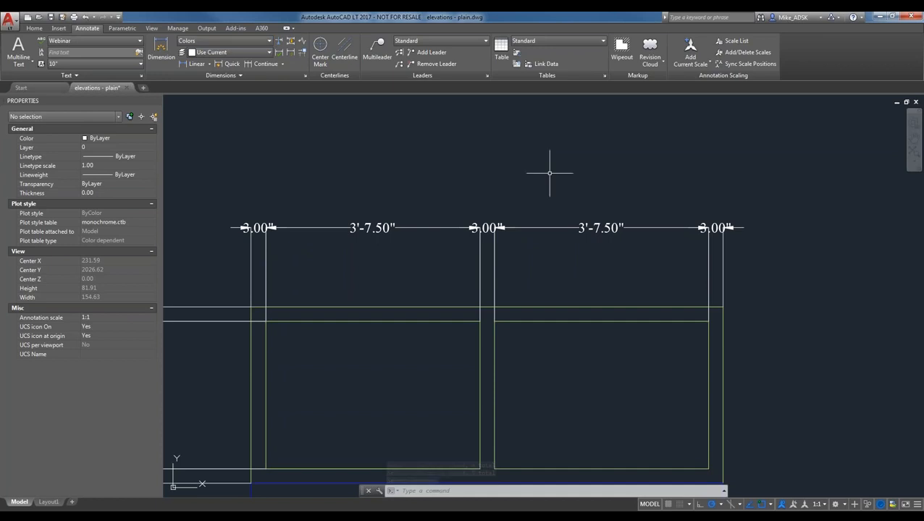
click(294, 54)
click(792, 251)
click(244, 181)
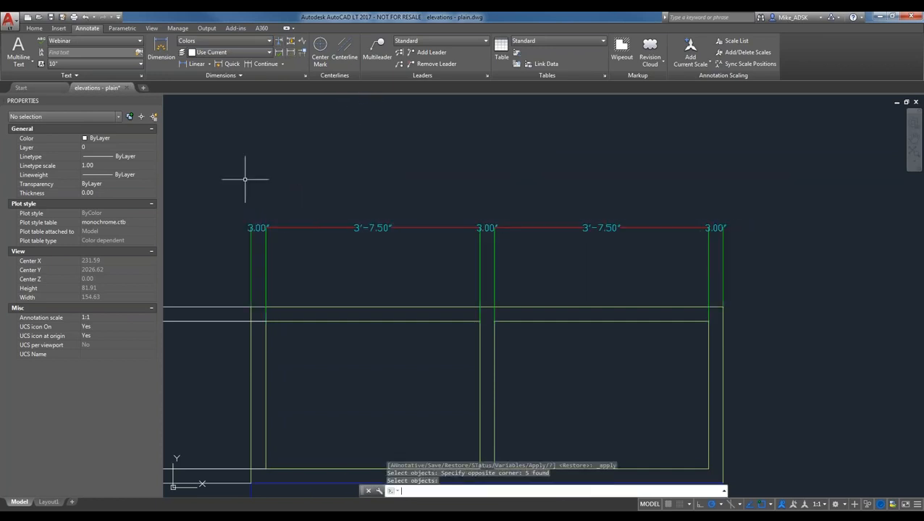
key(Return)
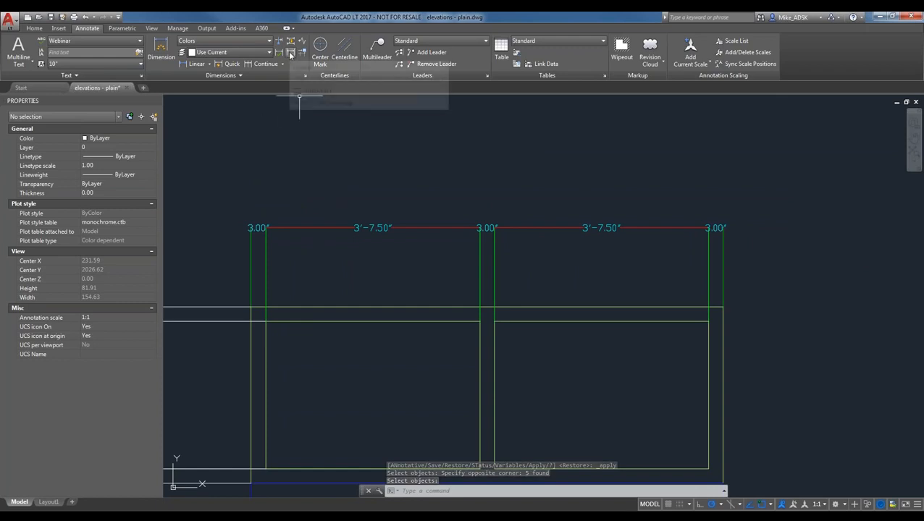
click(240, 75)
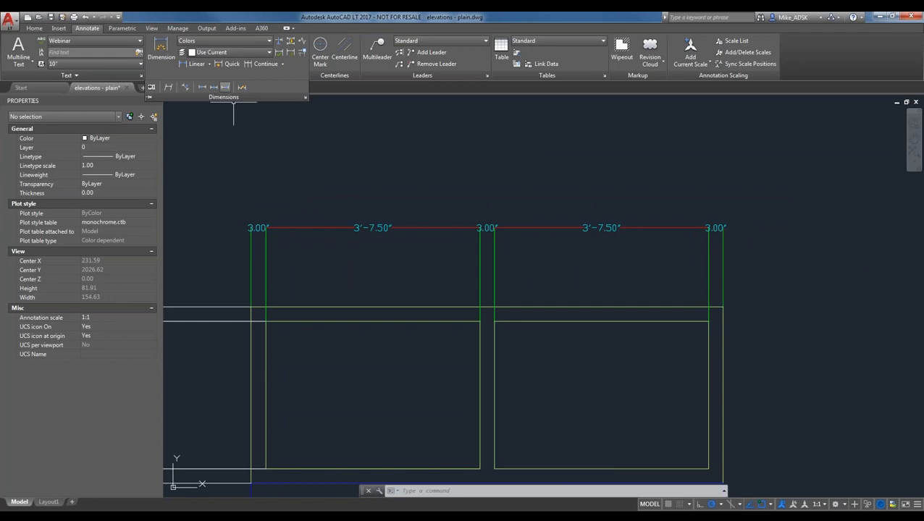
click(153, 87)
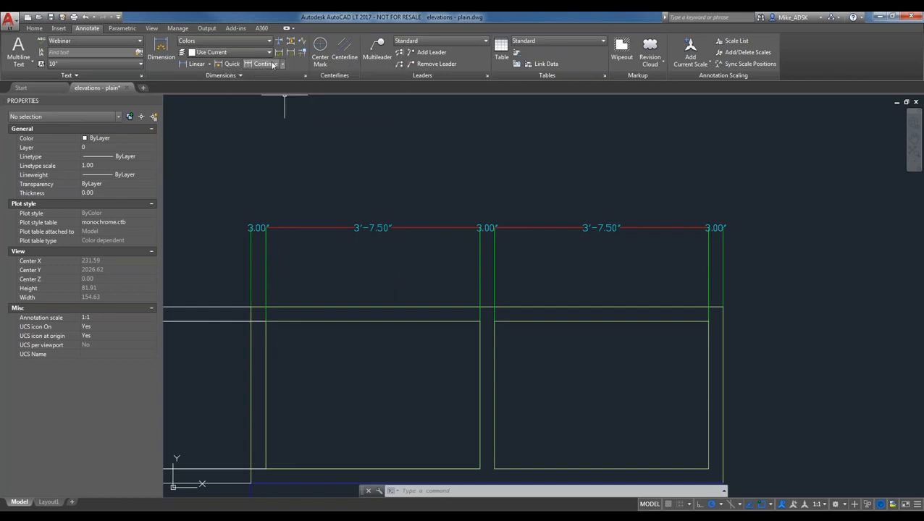
click(236, 76)
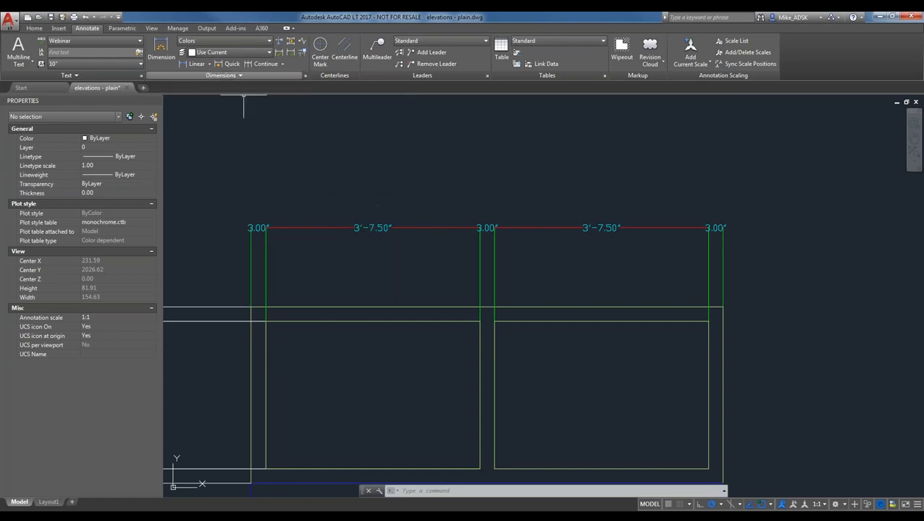
click(239, 76)
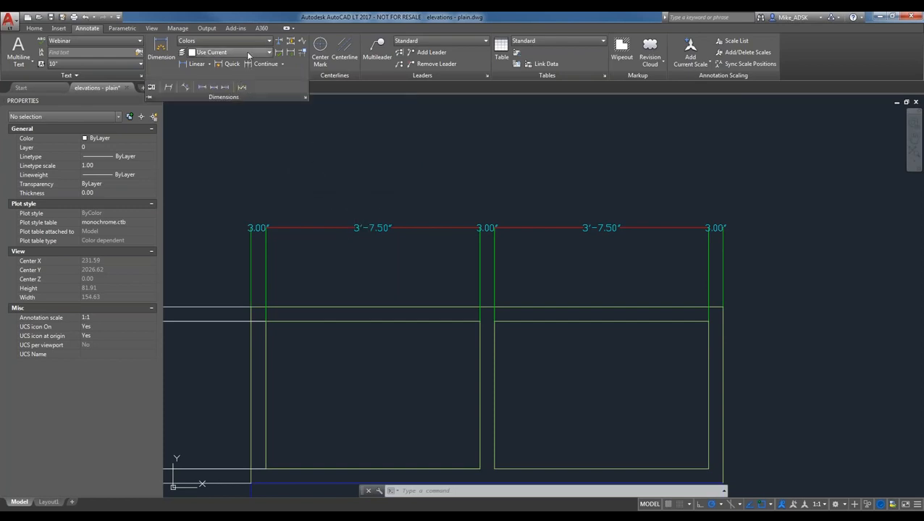
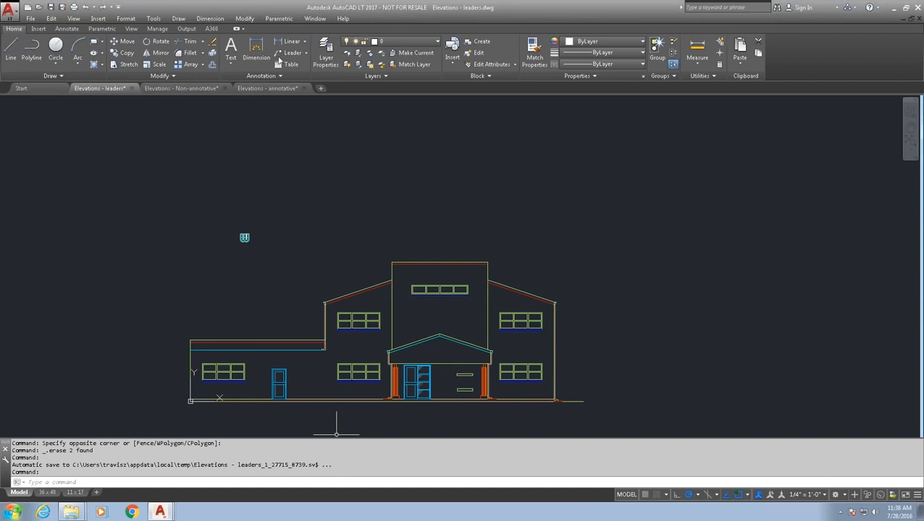
- Place a multileader with its arrowhead on the central block's upper right roof corner and its landing up to the right
click(66, 30)
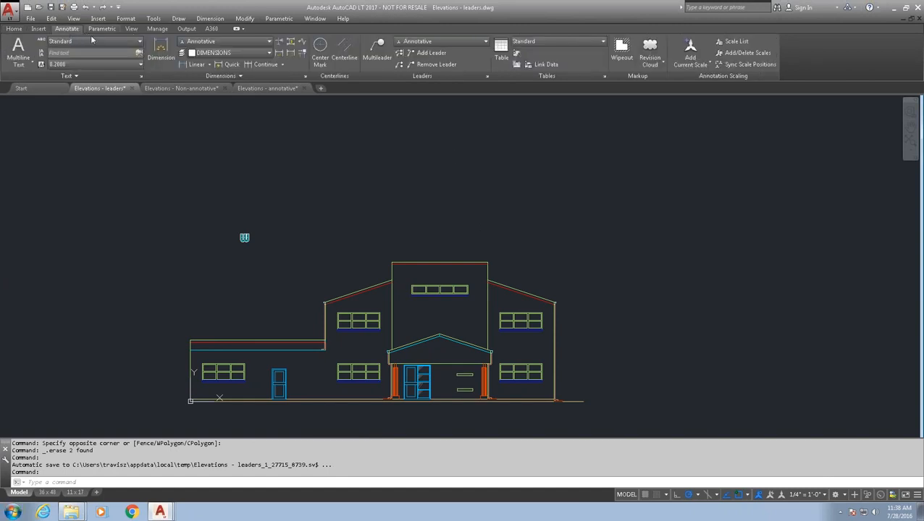
click(377, 60)
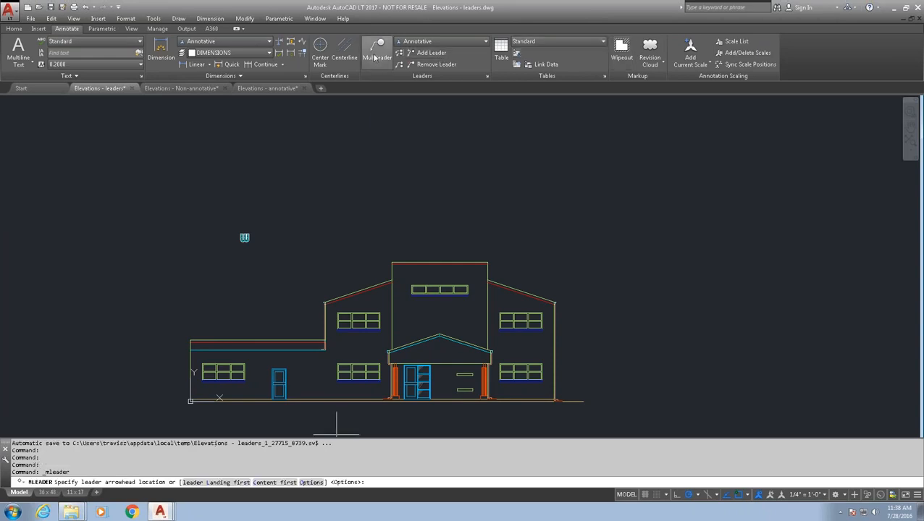
click(489, 258)
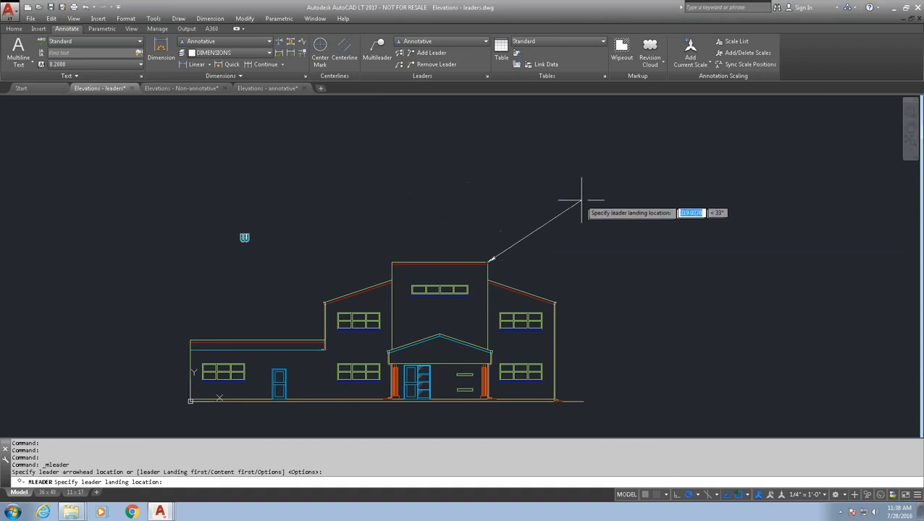
click(543, 195)
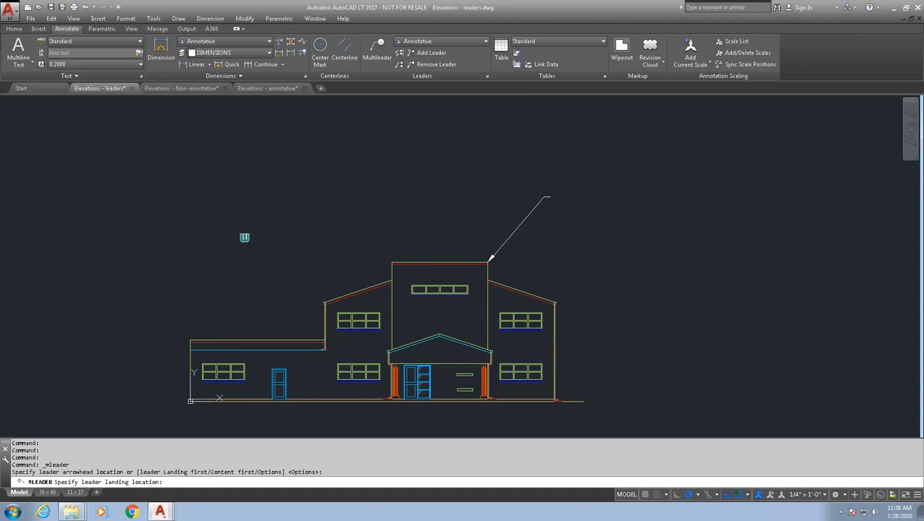
- Enter the multileader text on two lines as "here is an mleader" and "whatever"
scroll(567, 193, up, 2)
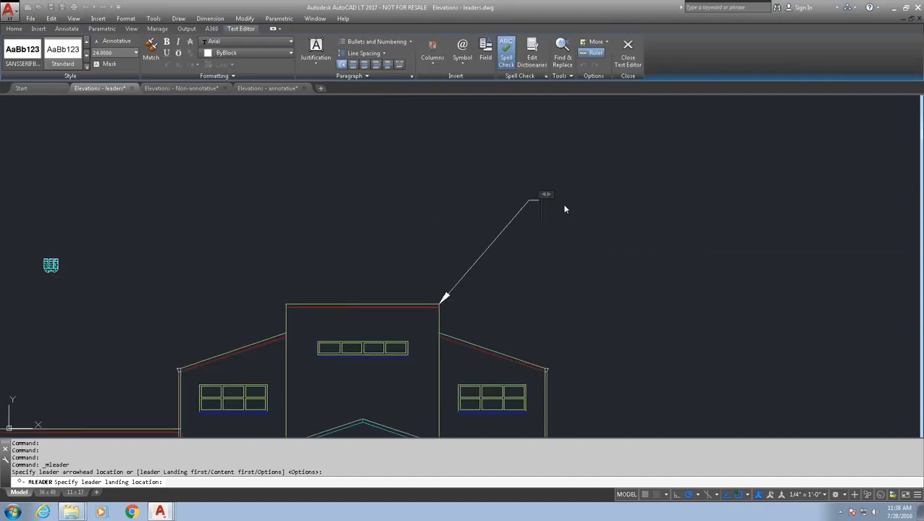
text(here is an mleadr)
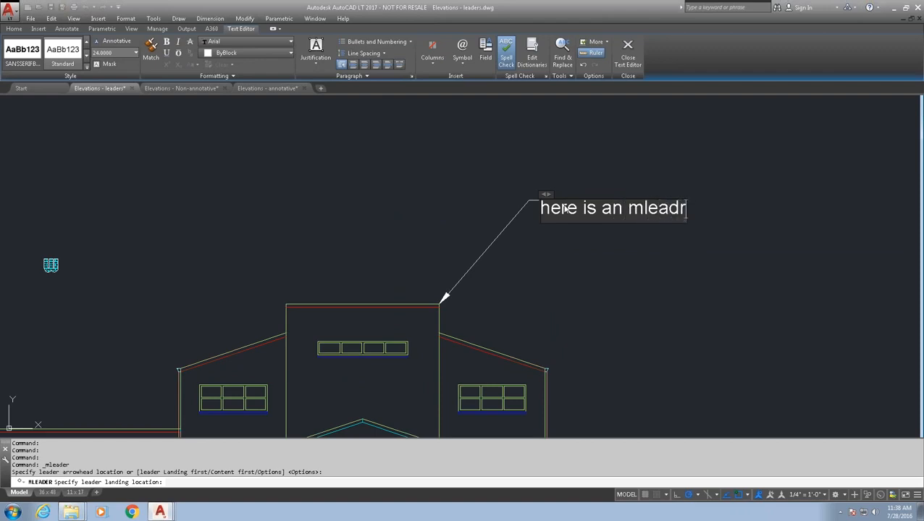
key(BackSpace)
text(er)
key(Return)
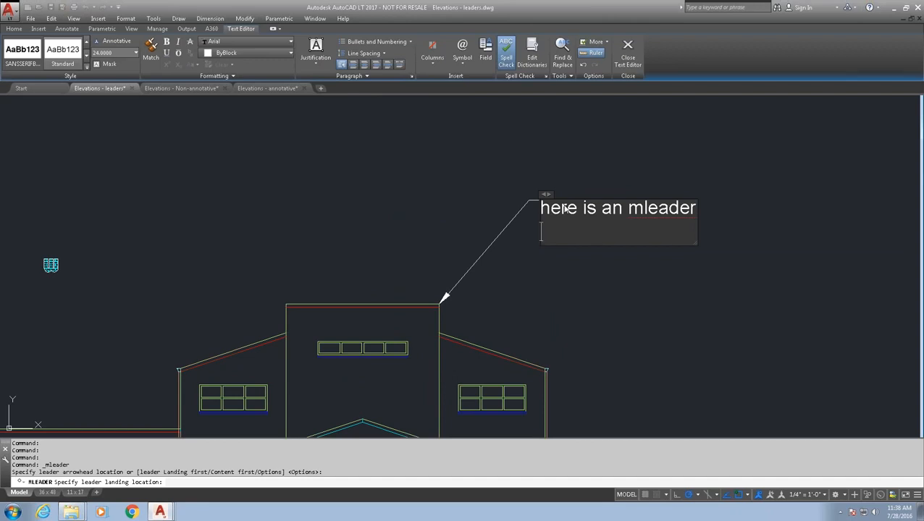
text(wahtev)
key(BackSpace)
key(BackSpace)
key(BackSpace)
key(BackSpace)
key(BackSpace)
text(hatever)
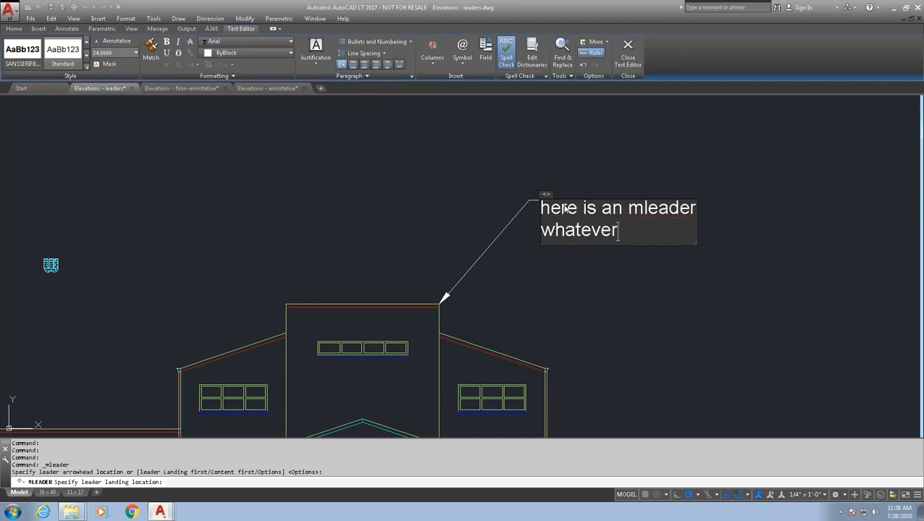
click(643, 160)
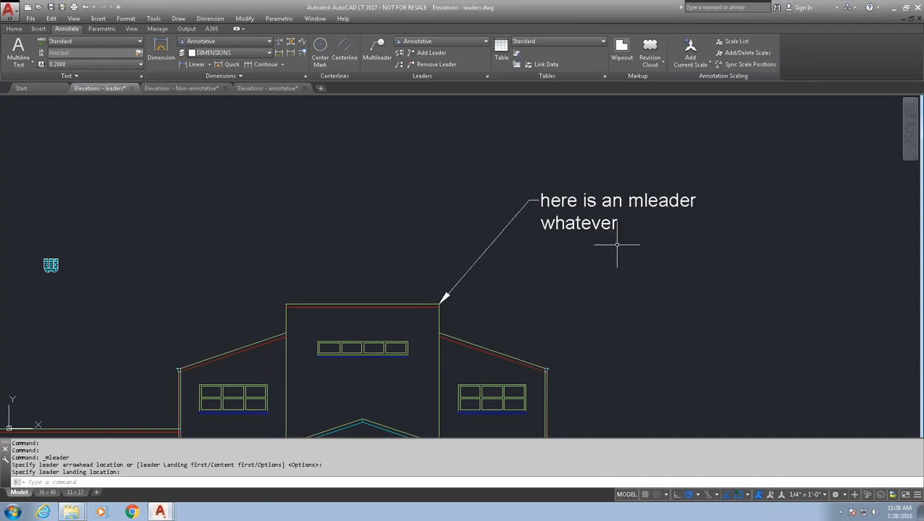
- Lengthen the multileader's horizontal landing so its text sits farther right
scroll(621, 249, down, 2)
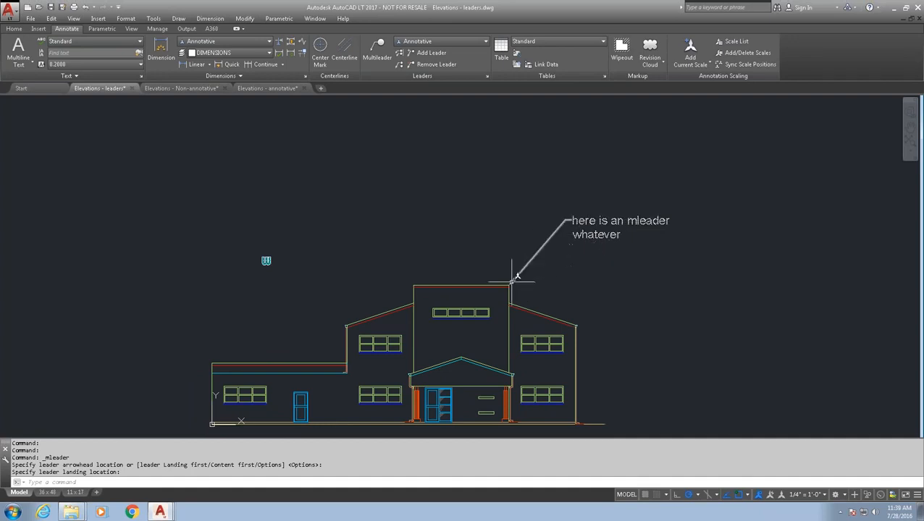
click(621, 220)
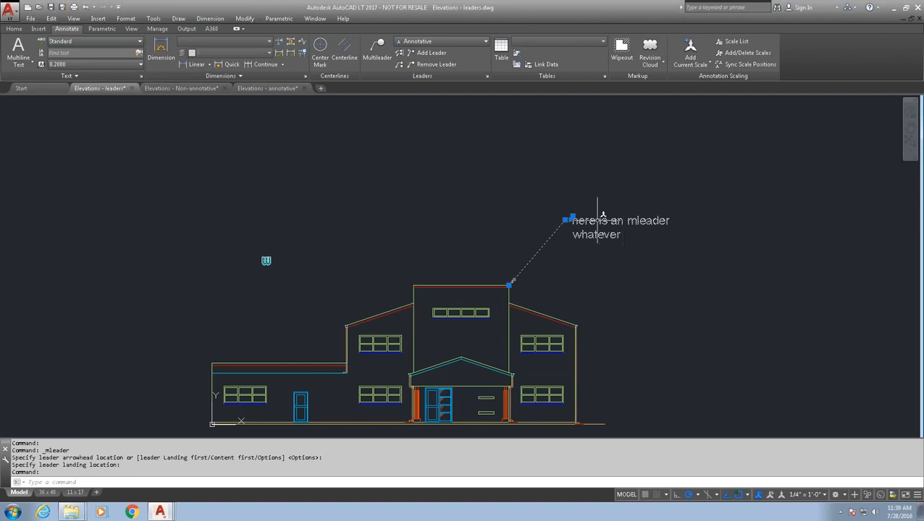
scroll(595, 226, up, 4)
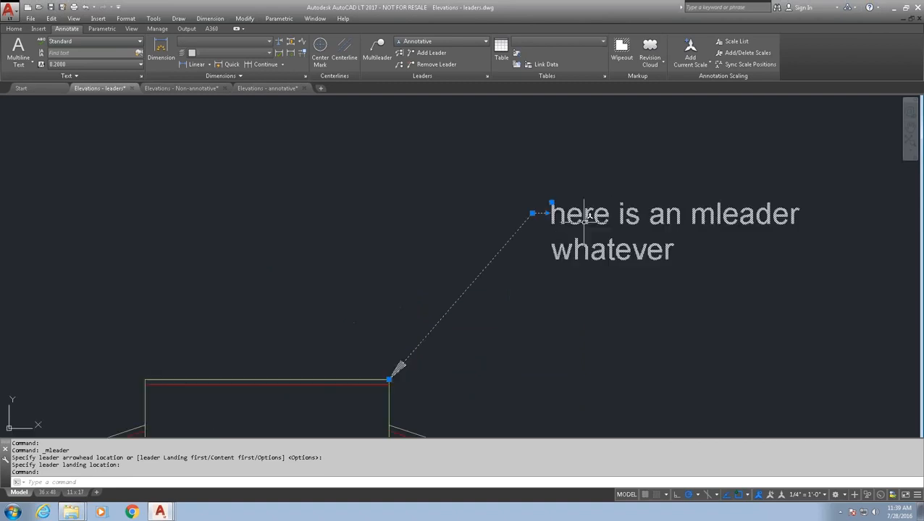
click(548, 213)
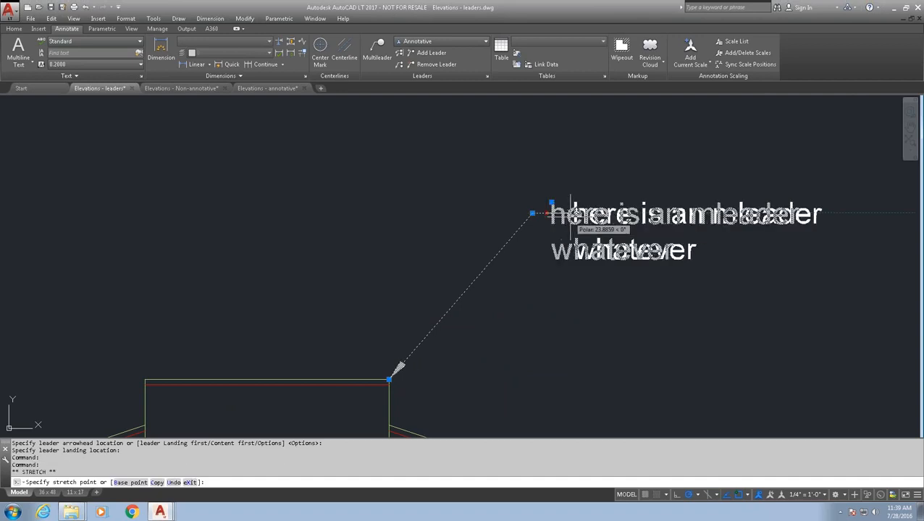
click(598, 214)
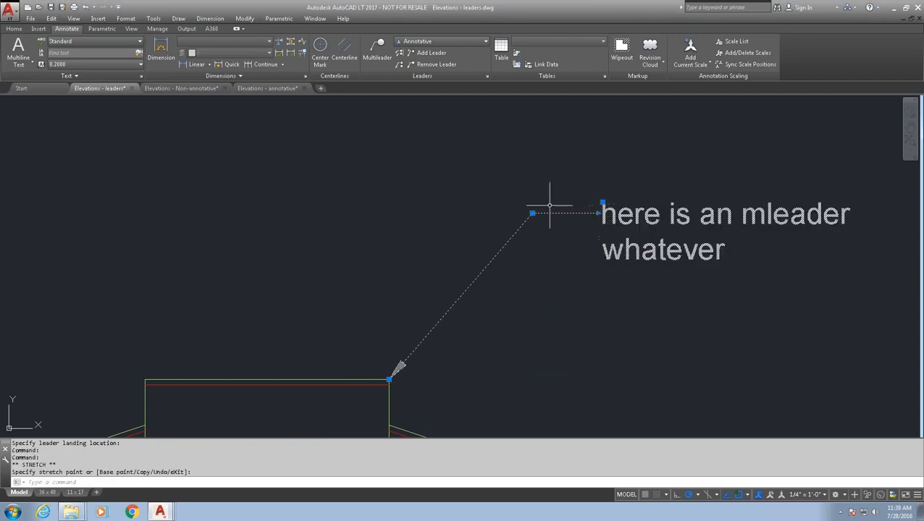
- Stretch the multileader's landing point far to the left of its arrowhead, above the building
mouse_move(533, 213)
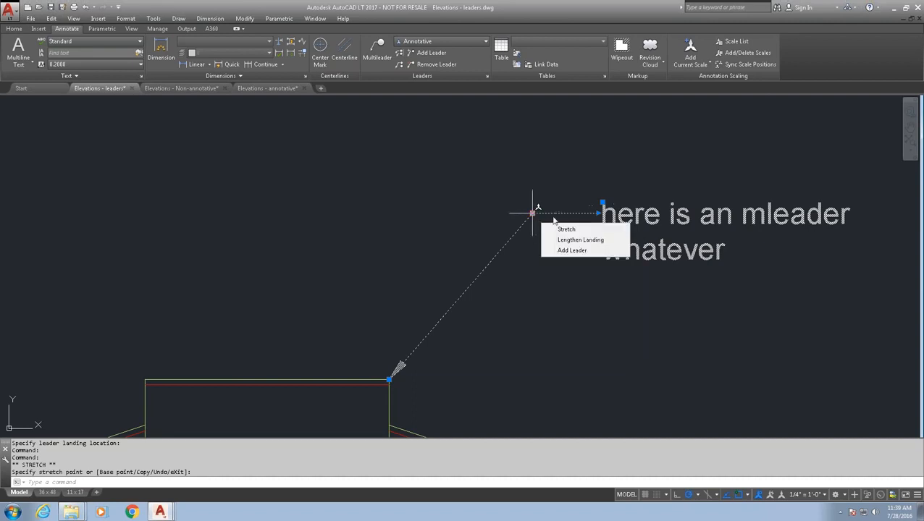
scroll(550, 255, down, 4)
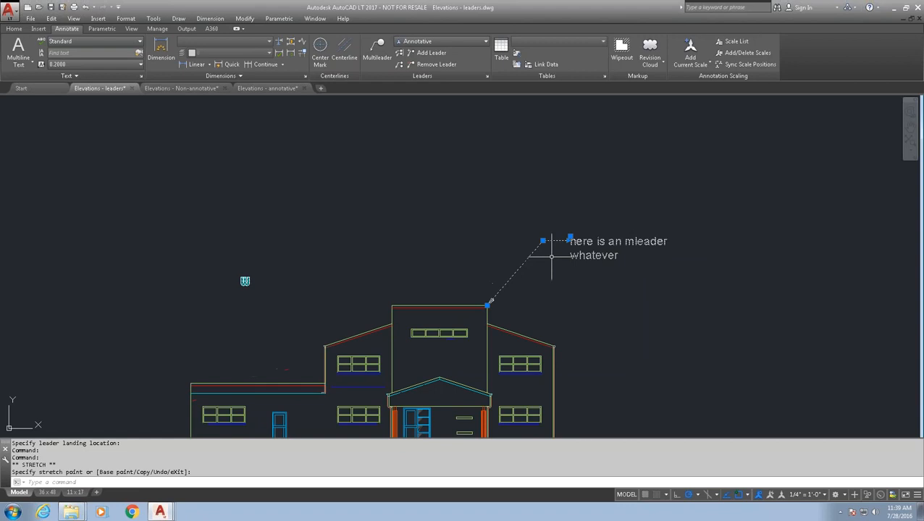
scroll(542, 241, up, 2)
click(540, 238)
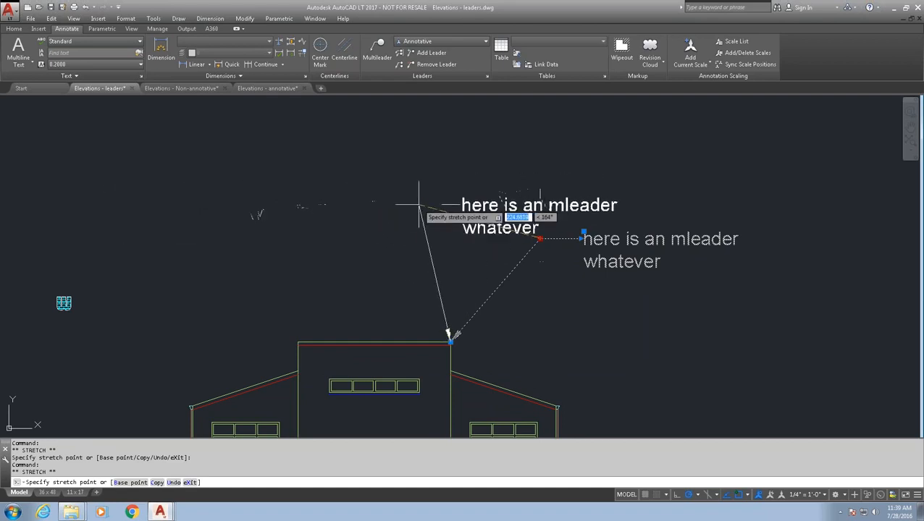
click(168, 186)
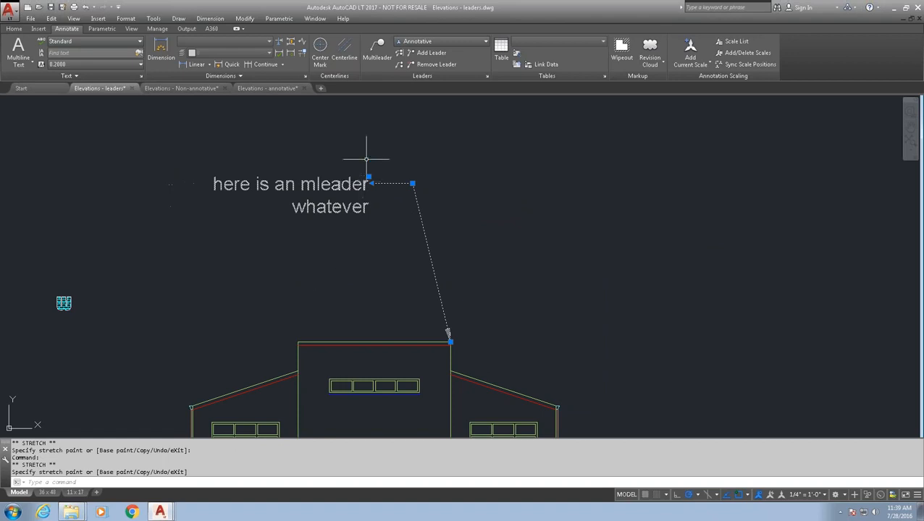
- Move the multileader's text to the right of the central roof corner, higher above the building, and deselect it
click(369, 177)
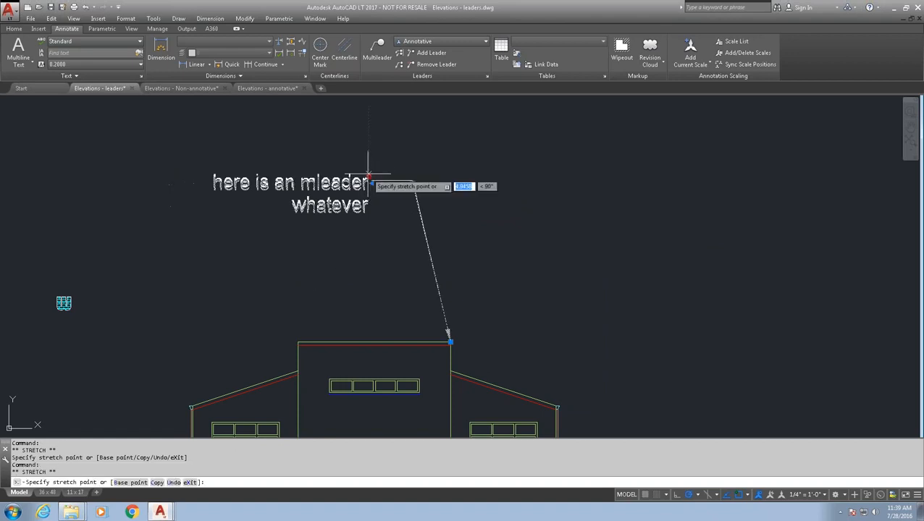
click(638, 161)
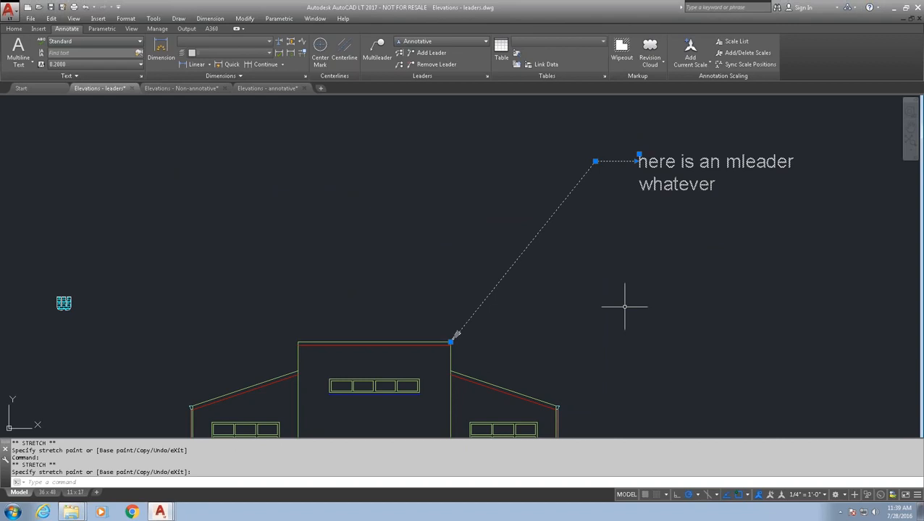
key(Escape)
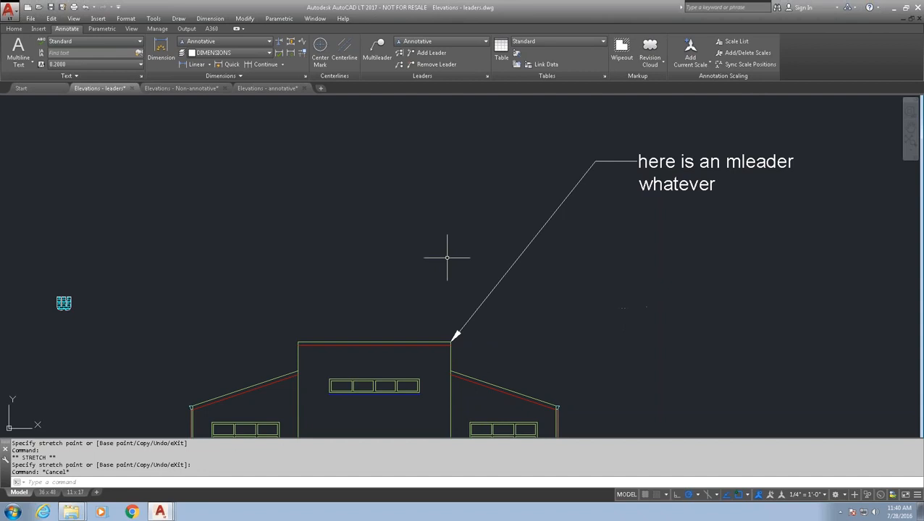
- Draw a multi-segment zigzag line with the LEADER command from the central block's upper left roof corner up to the left
text(LEADER)
key(Return)
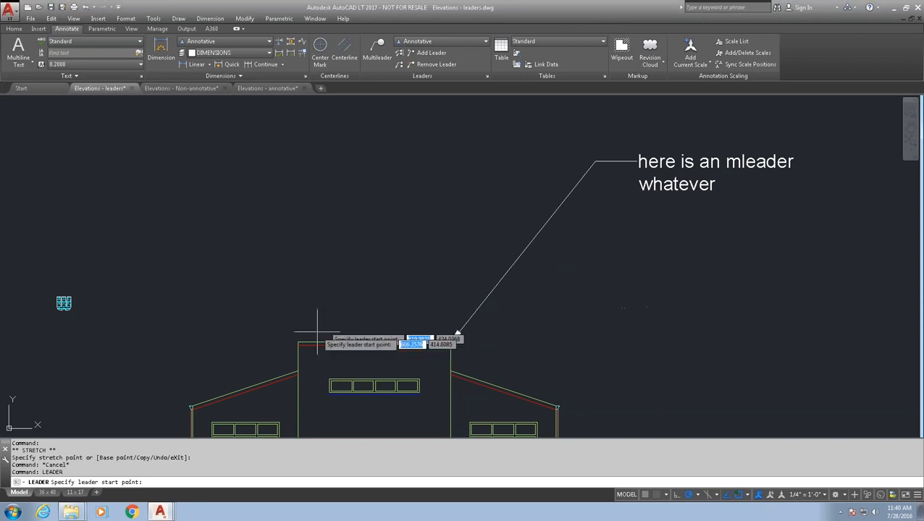
click(297, 342)
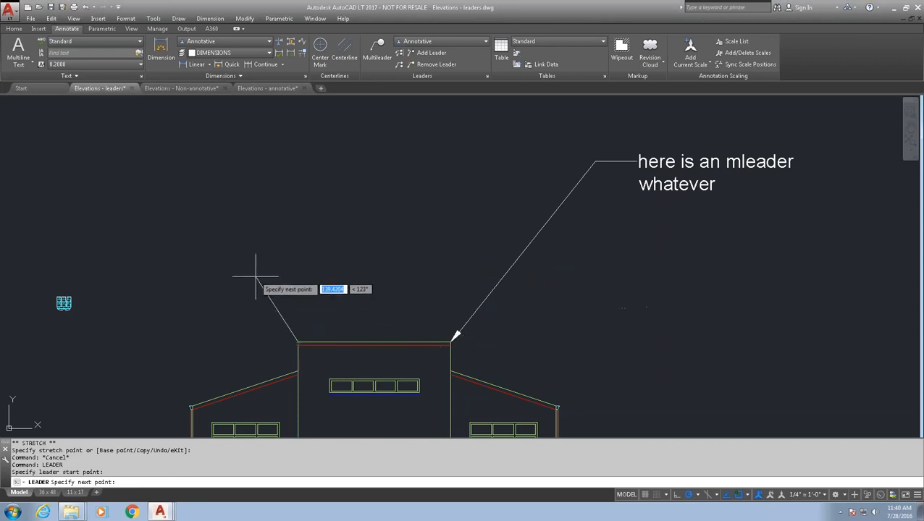
click(233, 244)
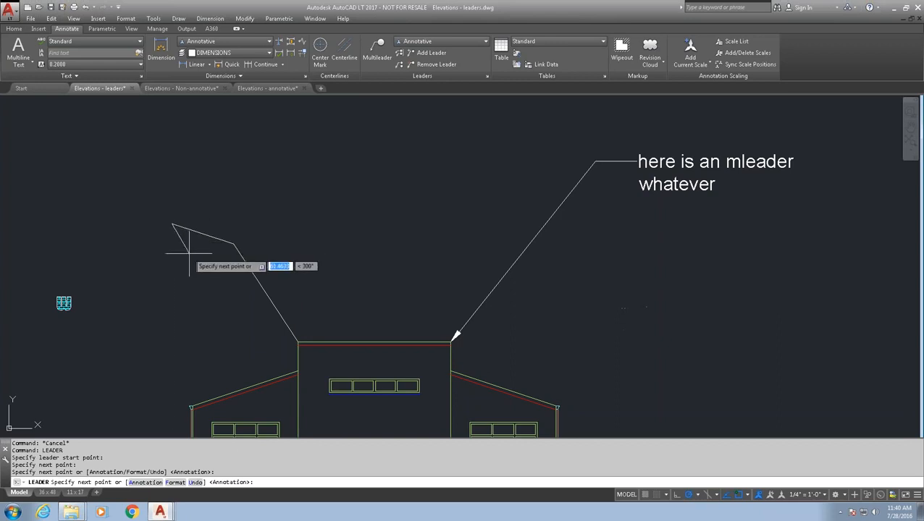
click(112, 179)
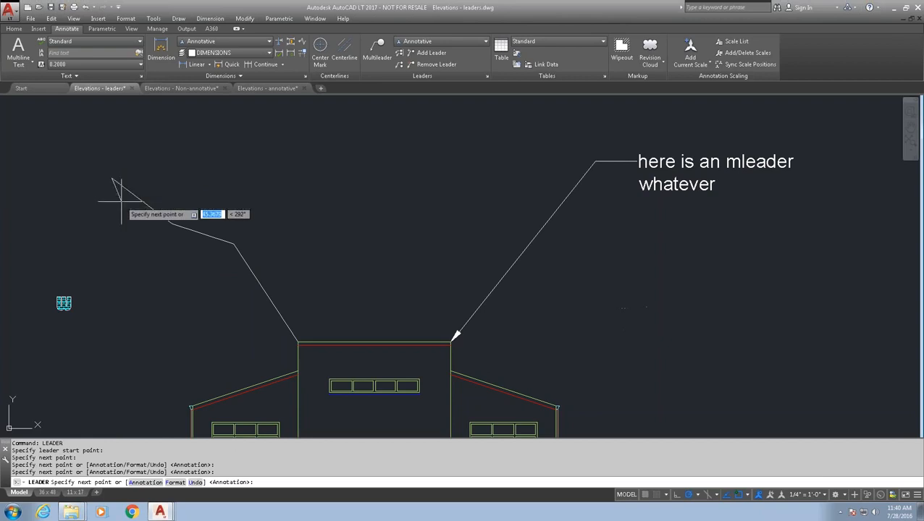
click(97, 203)
click(73, 160)
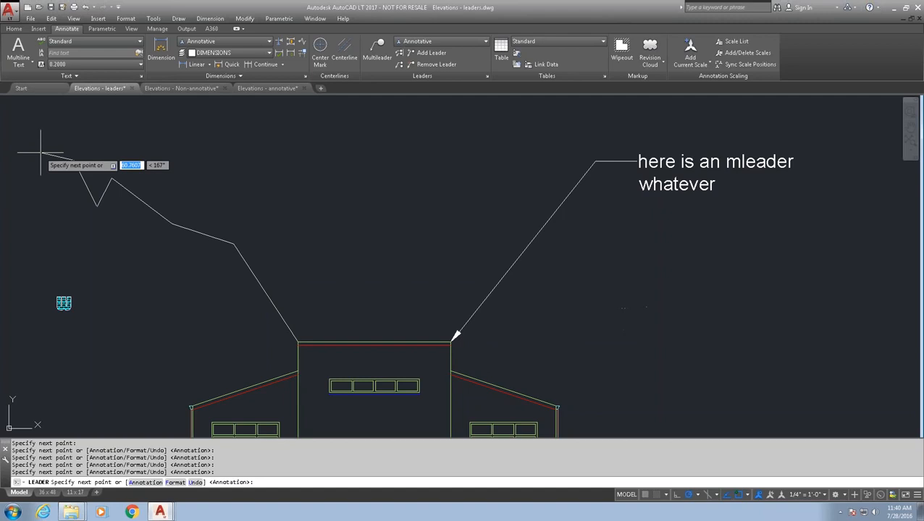
- Finish the zigzag leader with two annotation lines: "here is a leader" and "and this is the second line"
key(Return)
text(here)
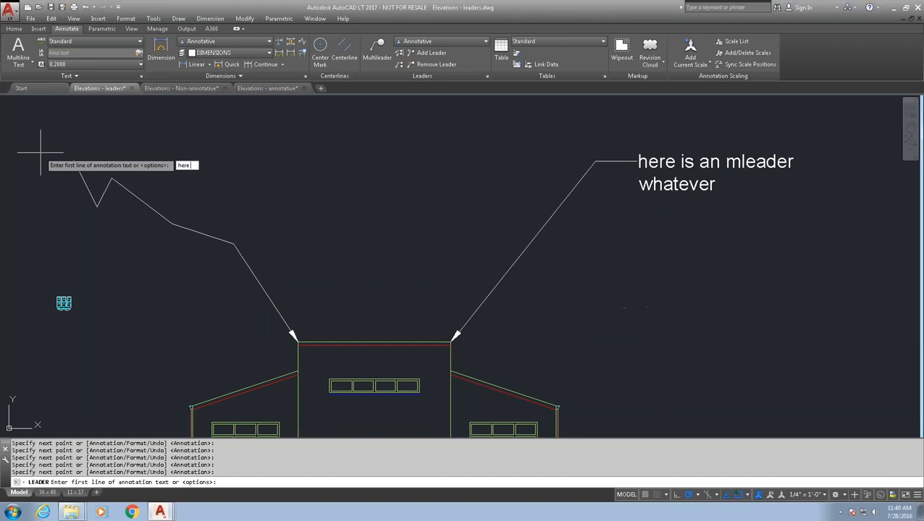
text( is a leader)
key(Return)
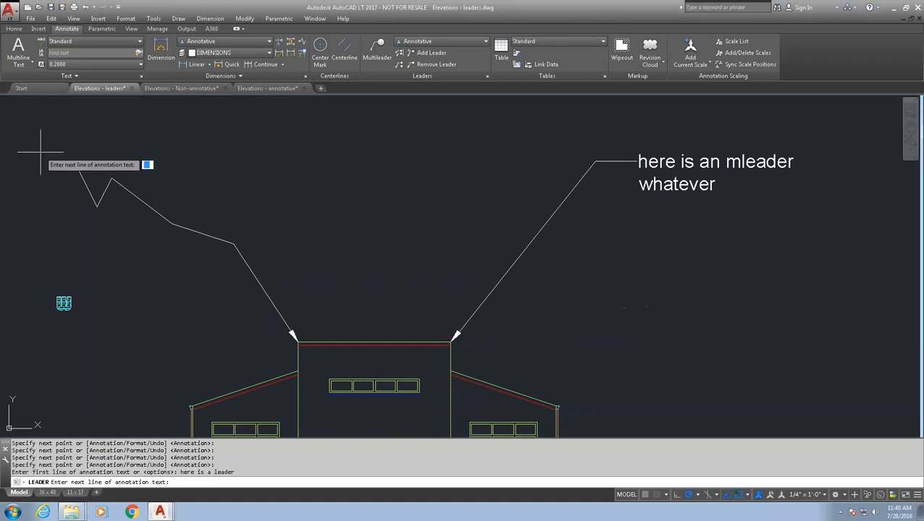
text(and this is the second lin)
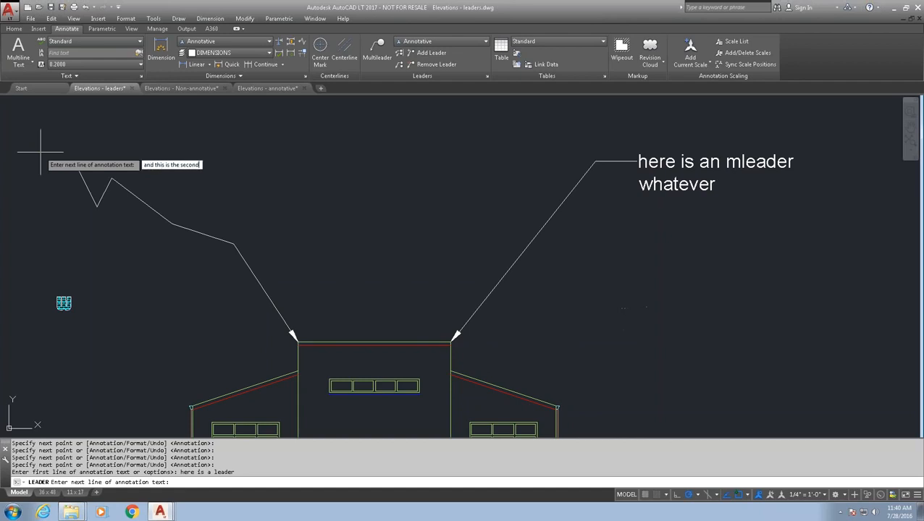
key(Return)
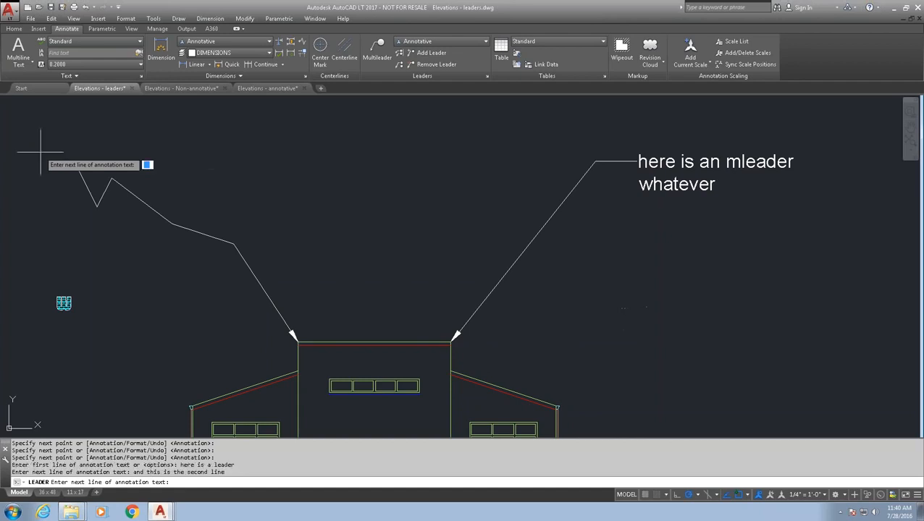
key(Return)
- Stretch the zigzag leader's landing end up above its text and back beside the first text line, and deselect it
middle_drag(200, 244, 362, 257)
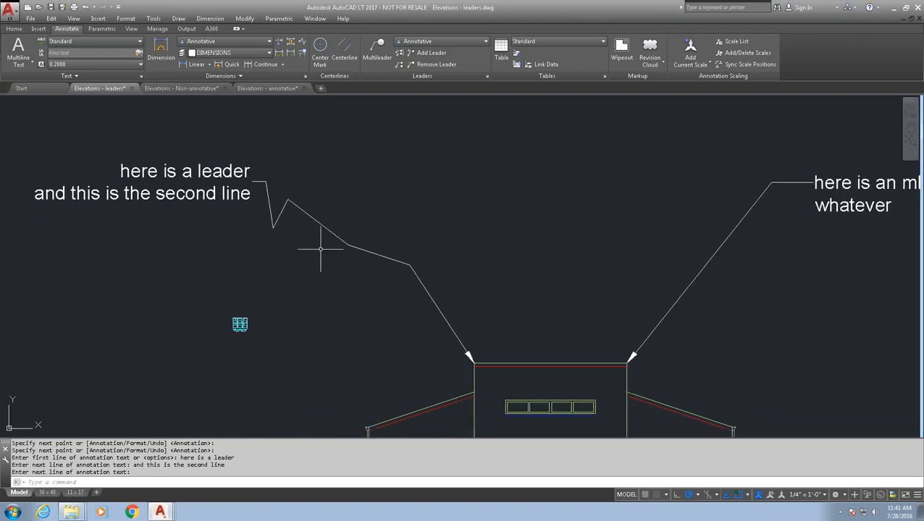
click(314, 220)
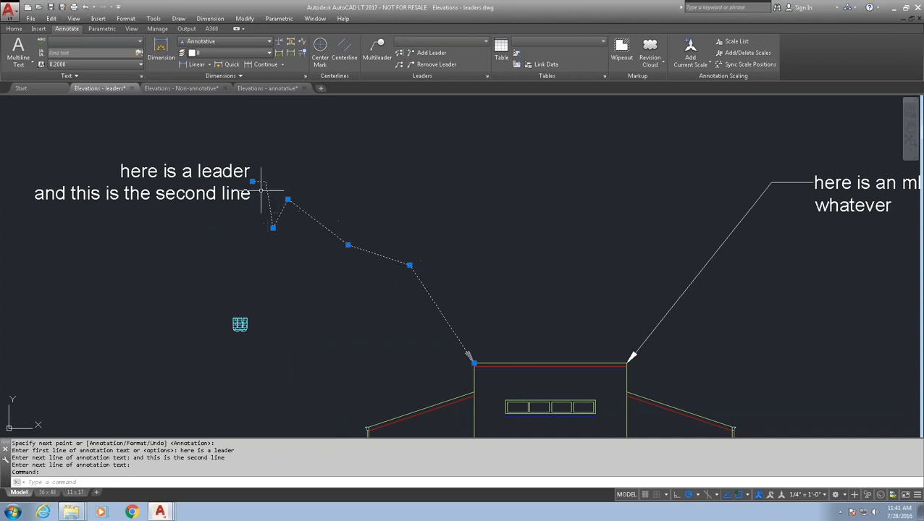
click(253, 181)
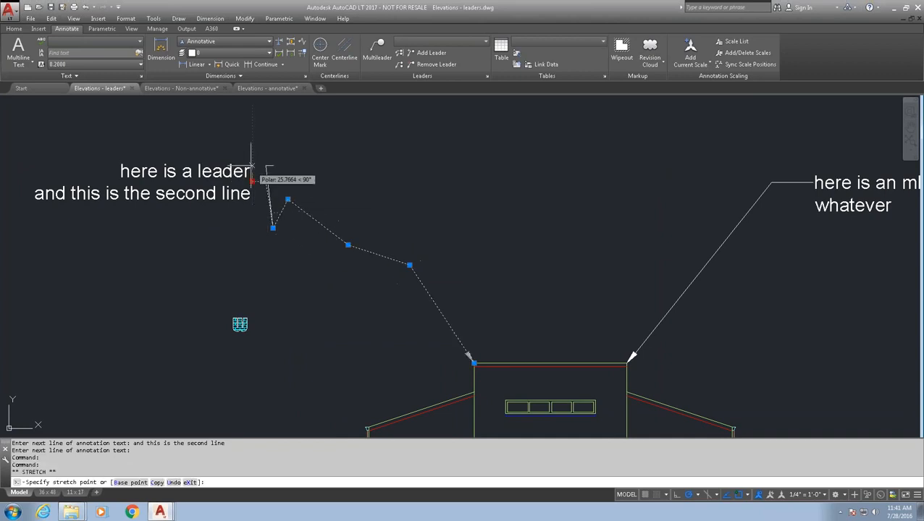
click(268, 124)
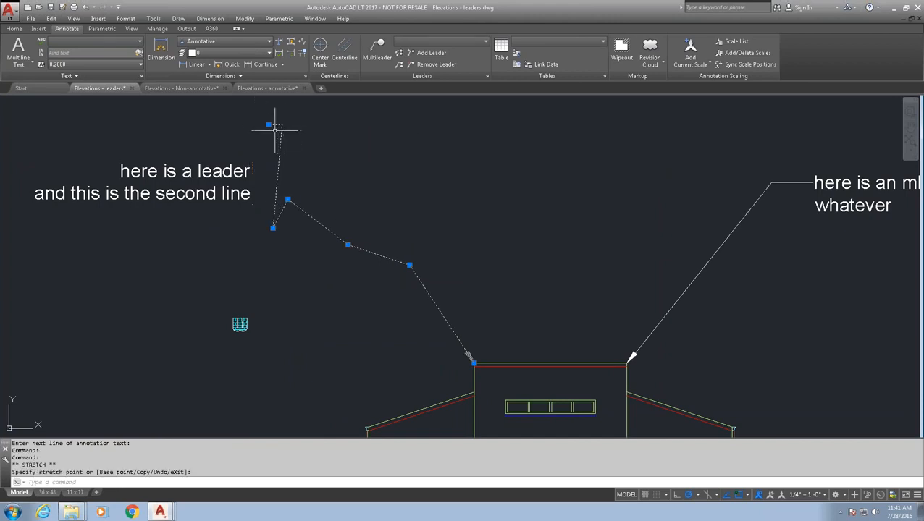
click(268, 124)
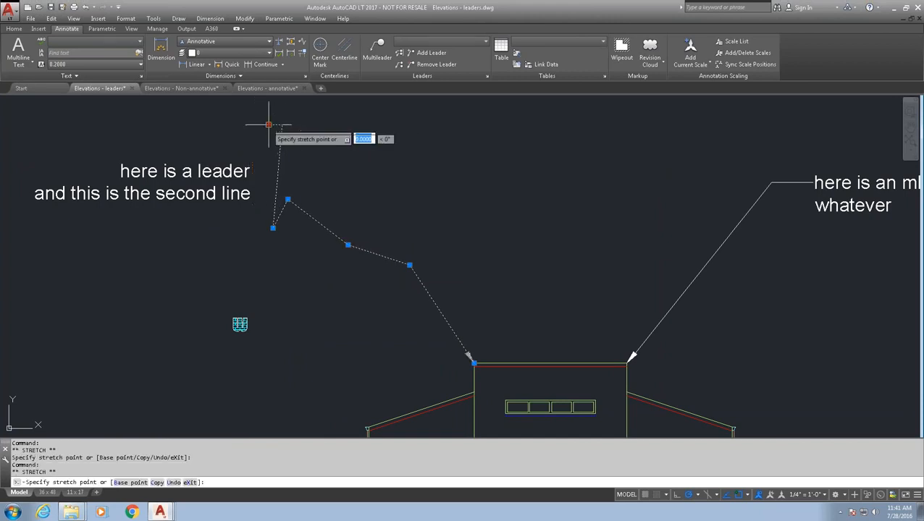
click(266, 174)
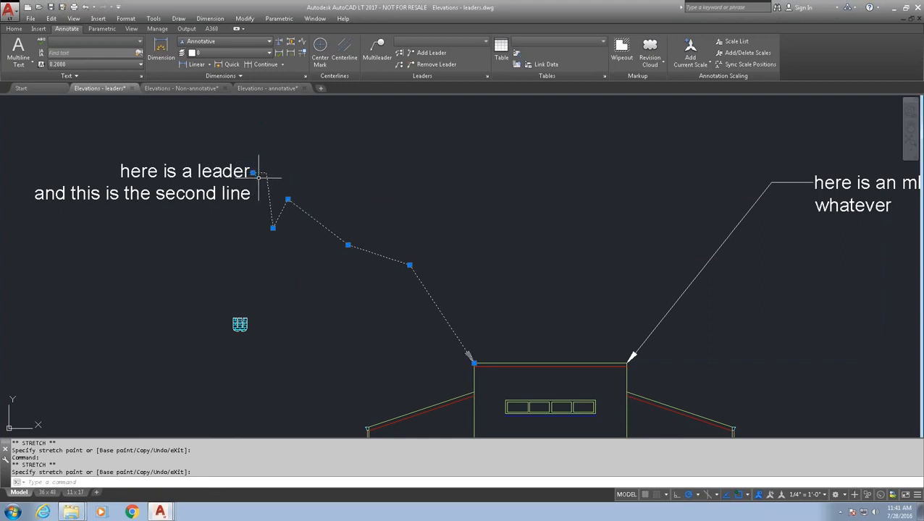
key(Escape)
- Move the zigzag leader's text down to the lower left, and from there up to the right above the leader line
click(222, 225)
click(160, 163)
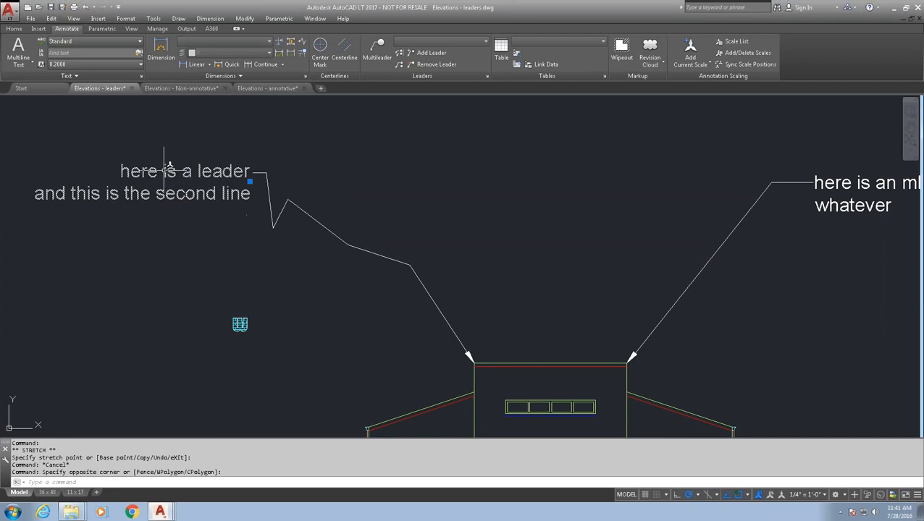
click(249, 181)
click(199, 274)
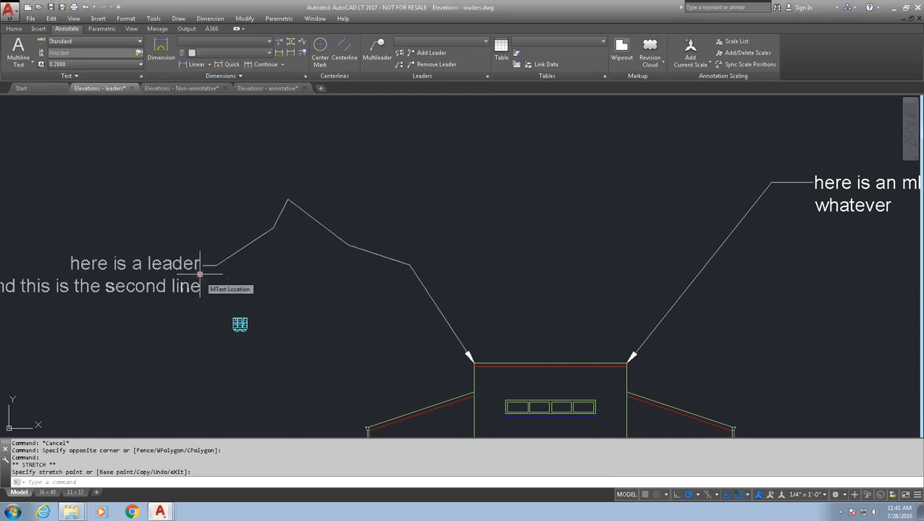
click(200, 275)
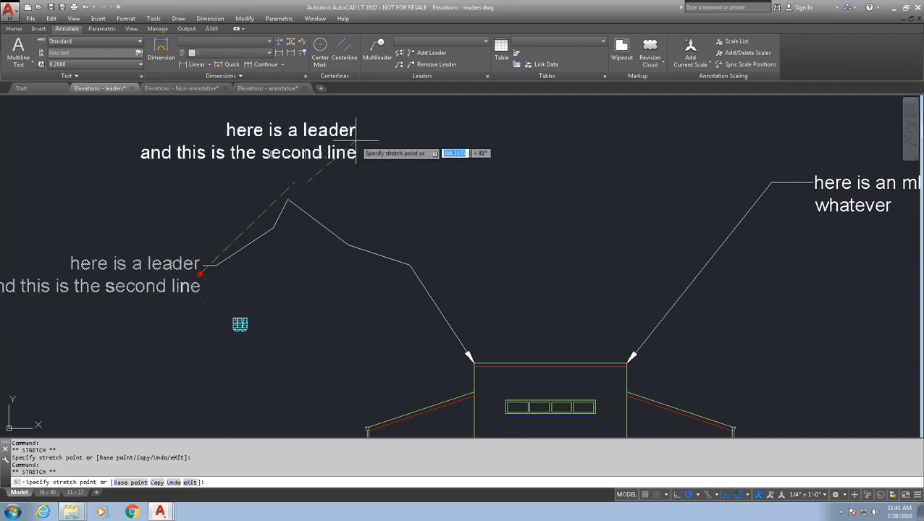
click(428, 133)
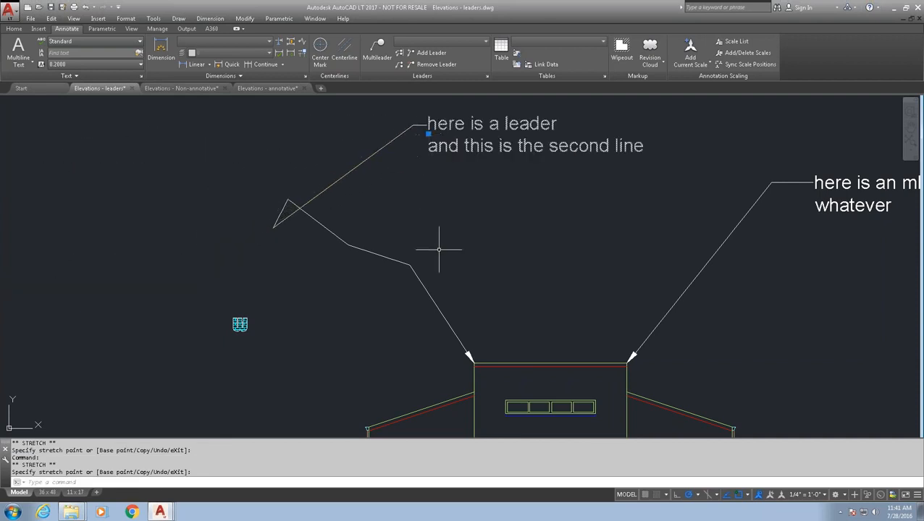
key(Escape)
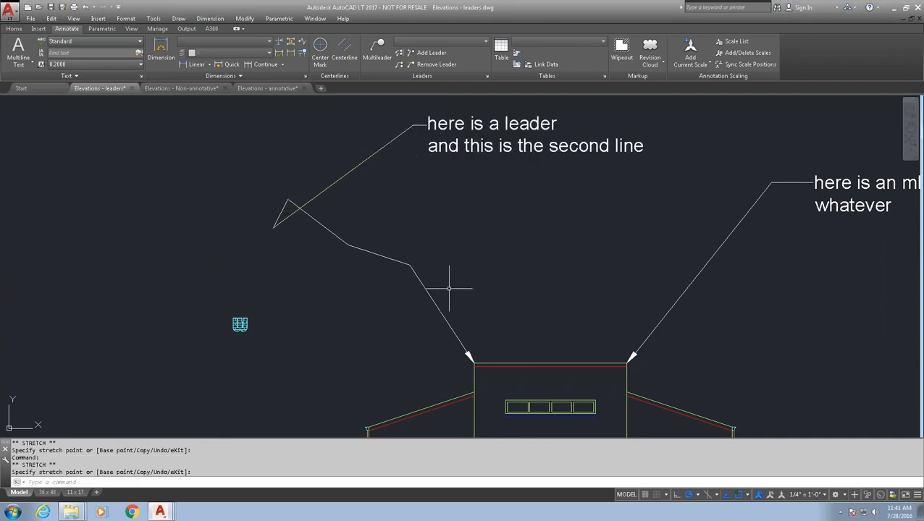
- Stretch the zigzag leader's middle vertex, the second bend from the arrowhead, down to the left and deselect the leader
click(383, 247)
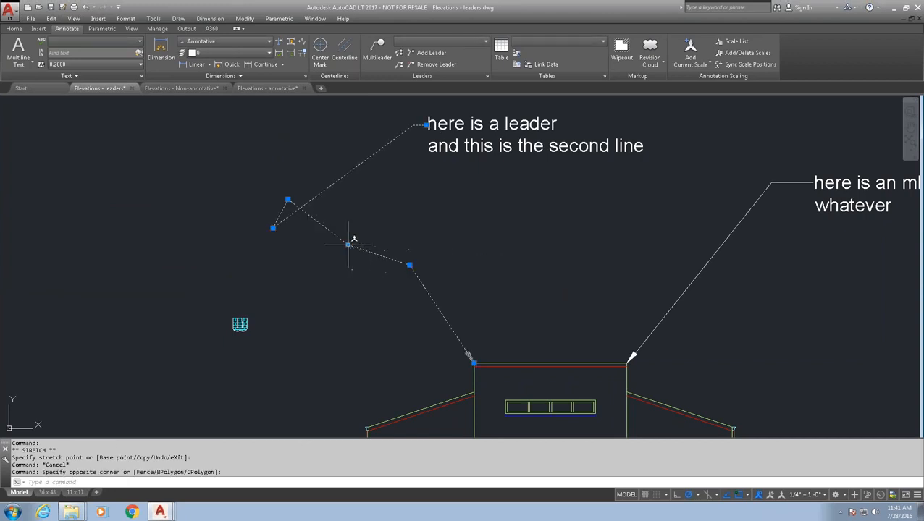
click(349, 246)
click(315, 298)
key(Escape)
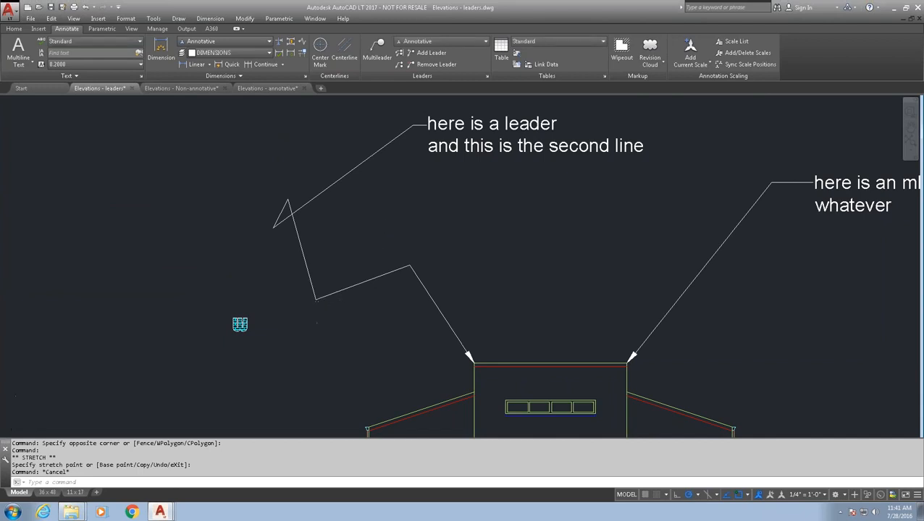
- Configure the QLEADER settings to keep Copy an Object as annotation type and use Reuse Next for annotation reuse
scroll(437, 230, down, 4)
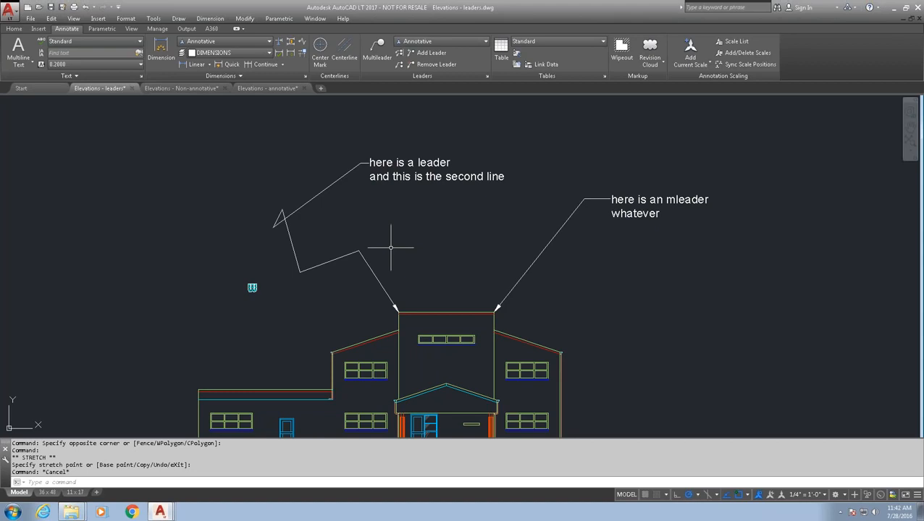
text(QLEADER)
key(Return)
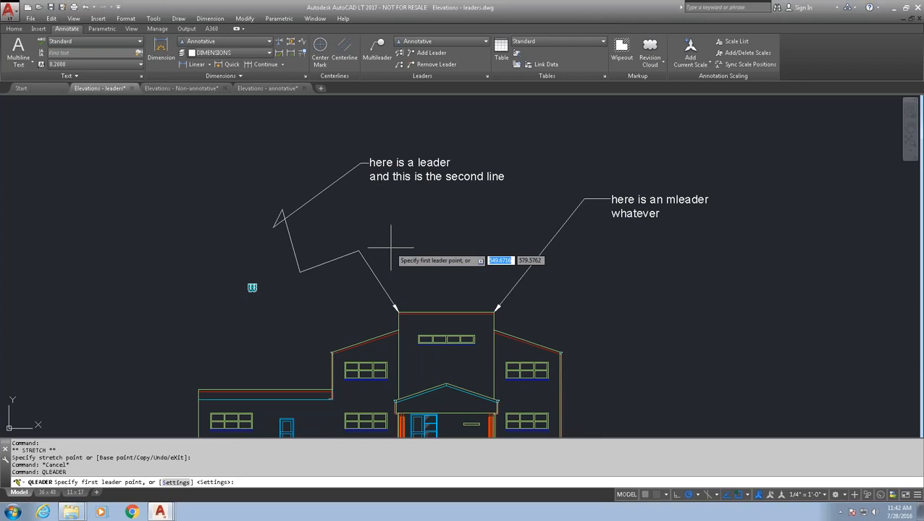
text(s)
key(Return)
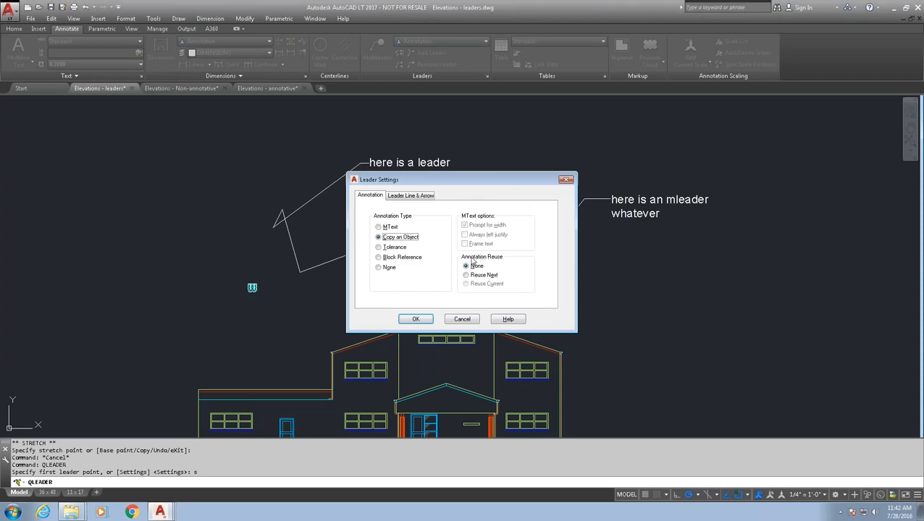
click(466, 266)
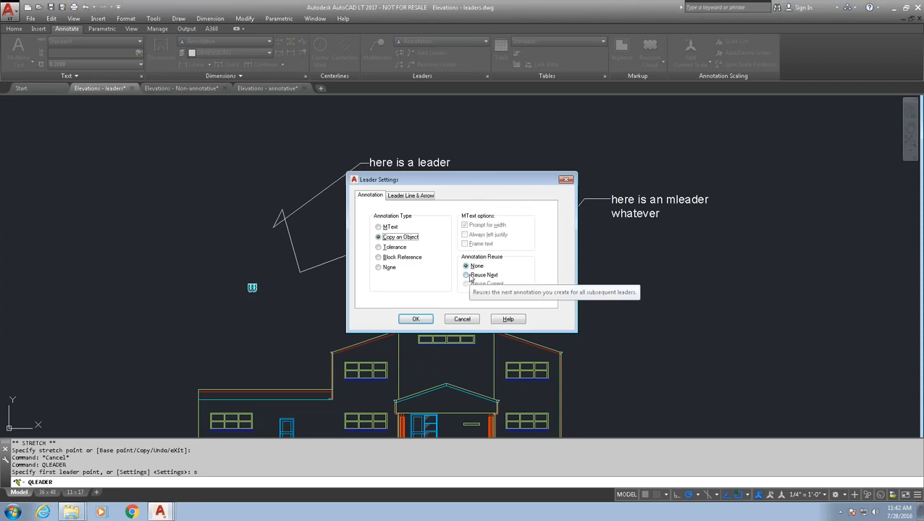
click(466, 276)
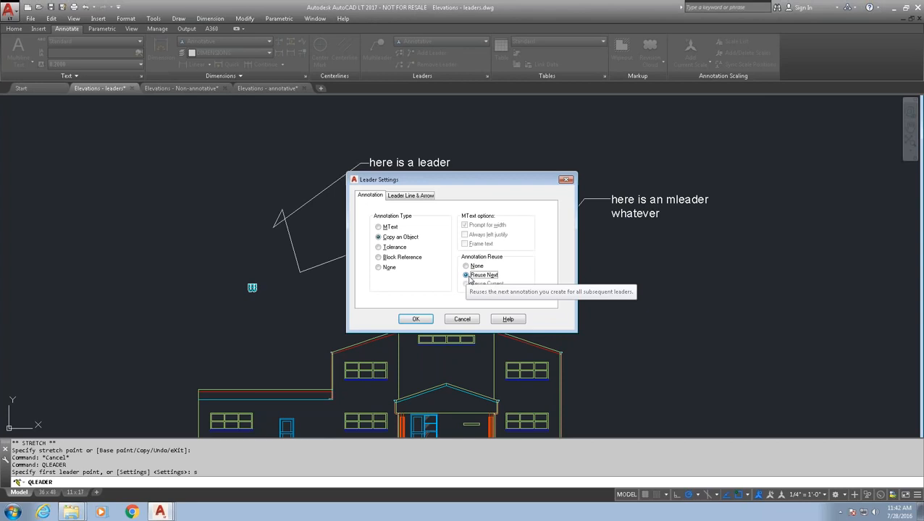
click(415, 319)
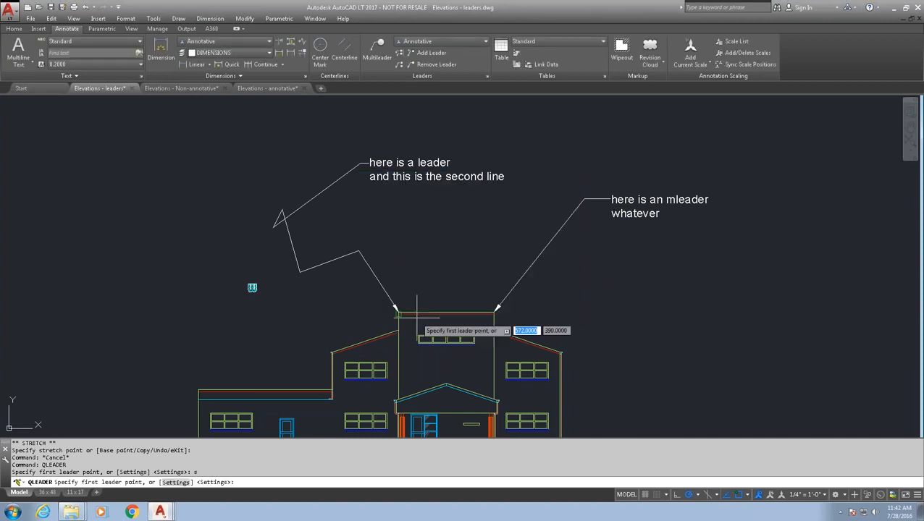
- Draw the quick leader from the right wing's outer roof corner up to a horizontal landing, copying the small cyan object as its annotation
click(561, 352)
click(634, 297)
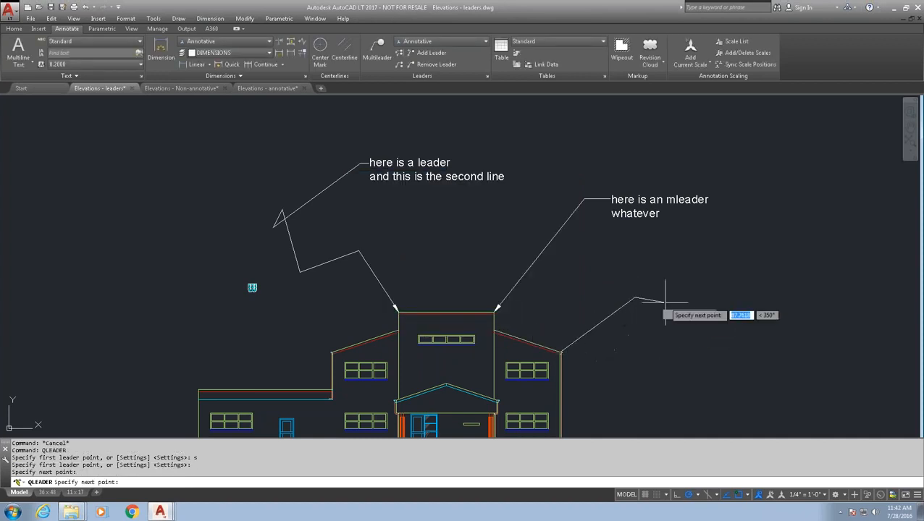
click(671, 296)
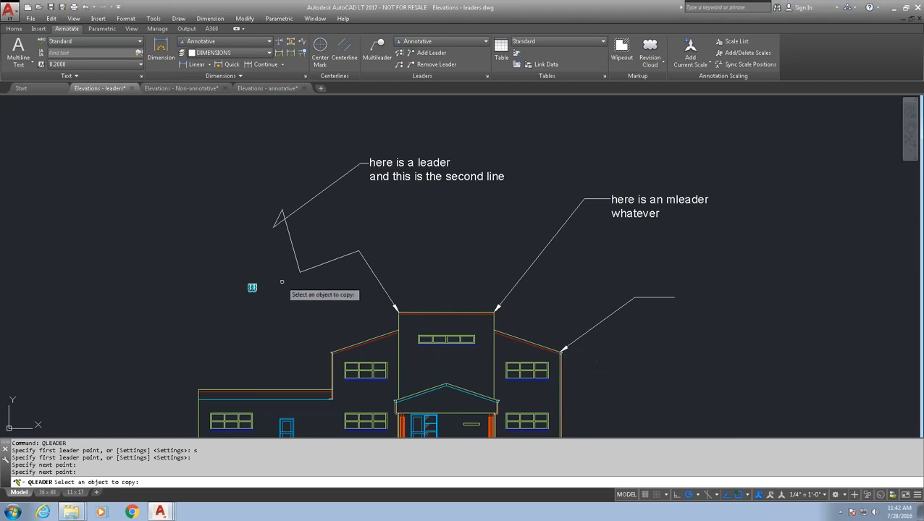
scroll(251, 288, up, 2)
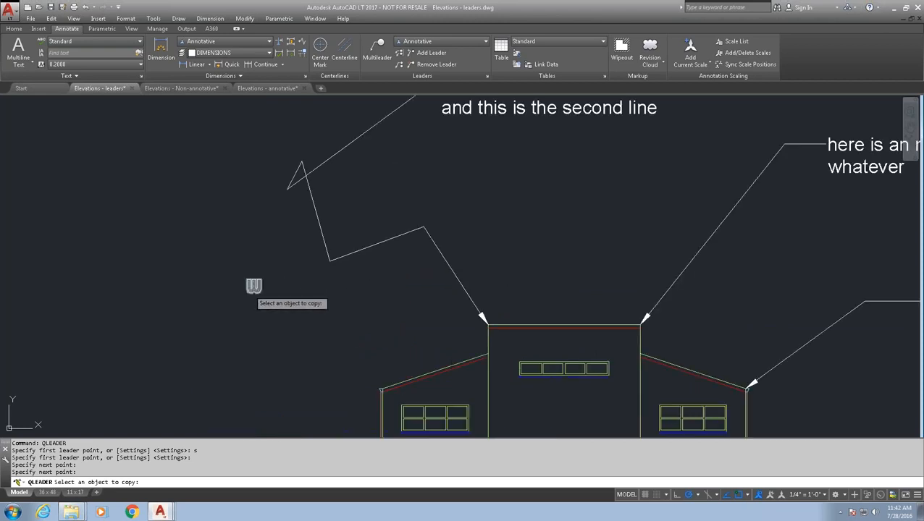
key(Return)
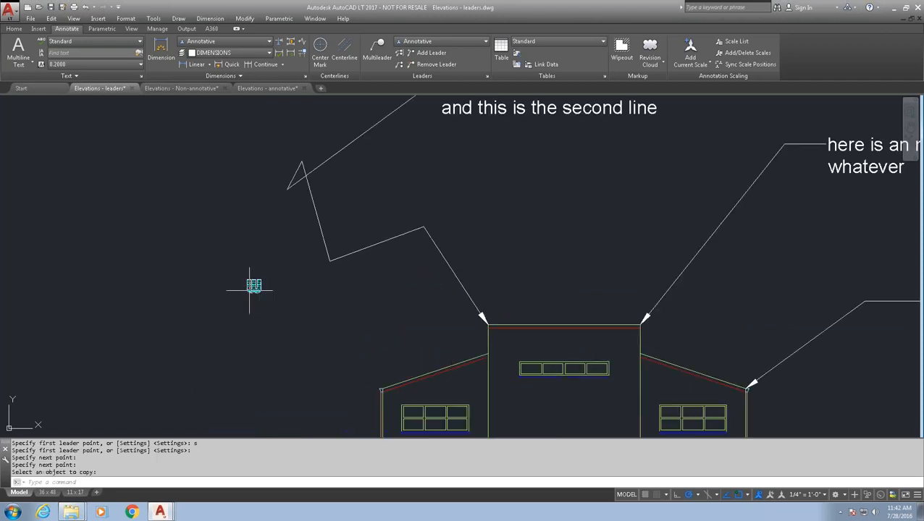
- Inspect the new quick leader and its copied annotation, and check the annotation reuse option in the QLEADER settings without changing it
scroll(297, 299, down, 2)
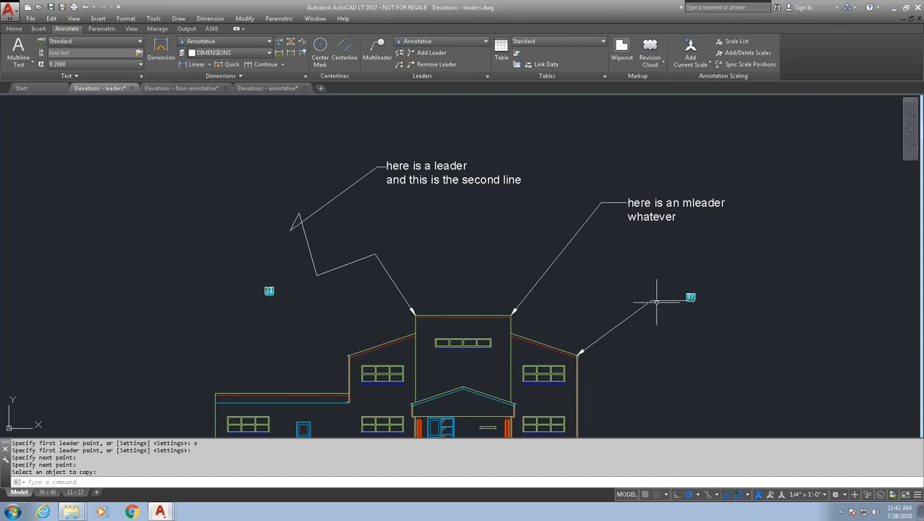
scroll(695, 296, up, 6)
scroll(658, 289, up, 2)
scroll(658, 293, down, 4)
scroll(658, 293, down, 5)
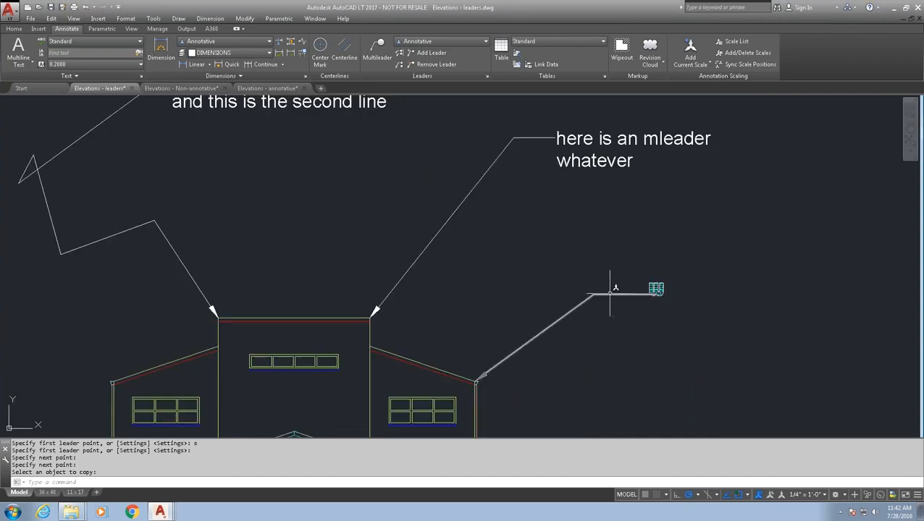
text(qleader)
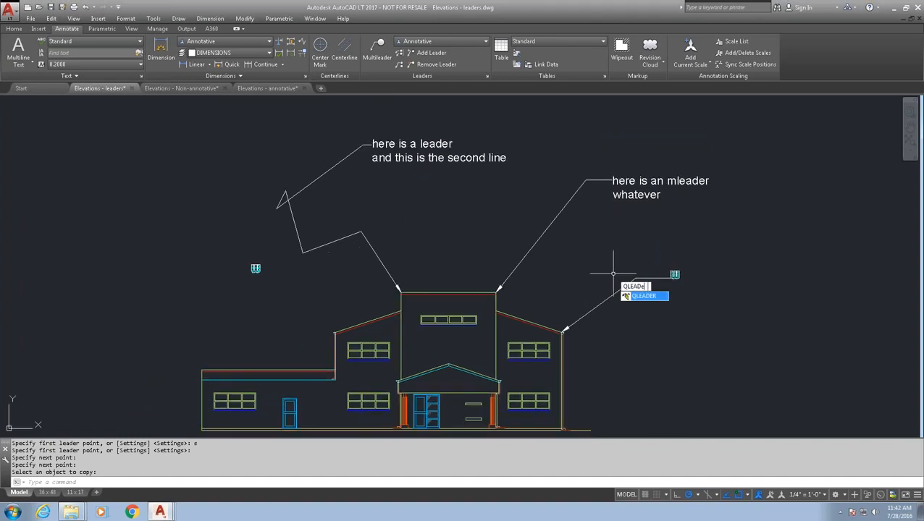
key(Return)
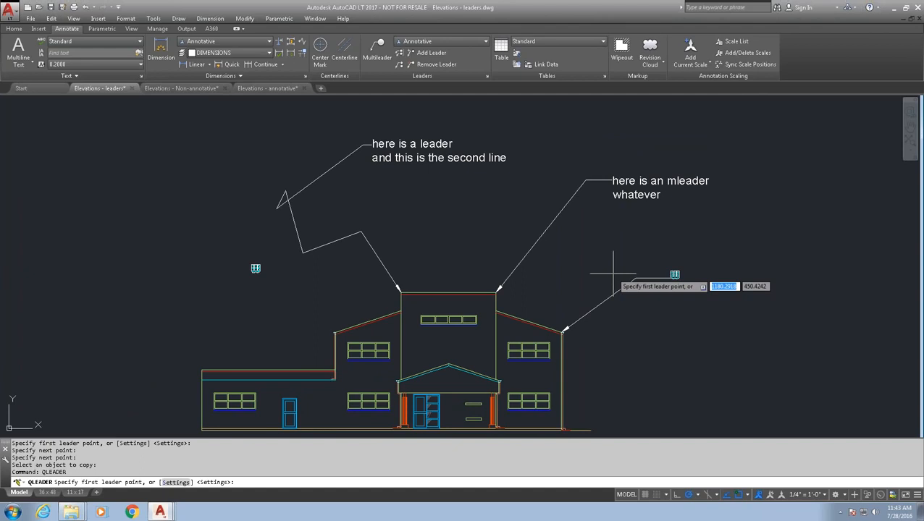
text(s)
key(Return)
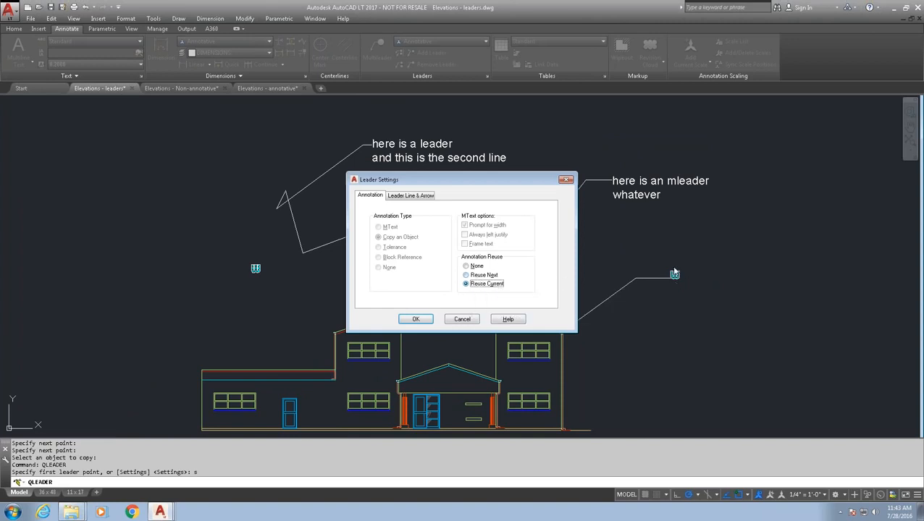
click(462, 319)
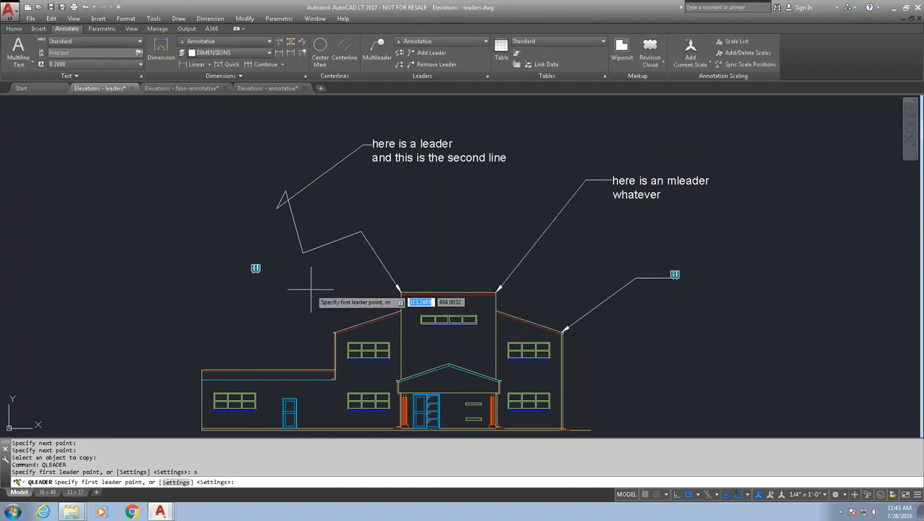
key(Escape)
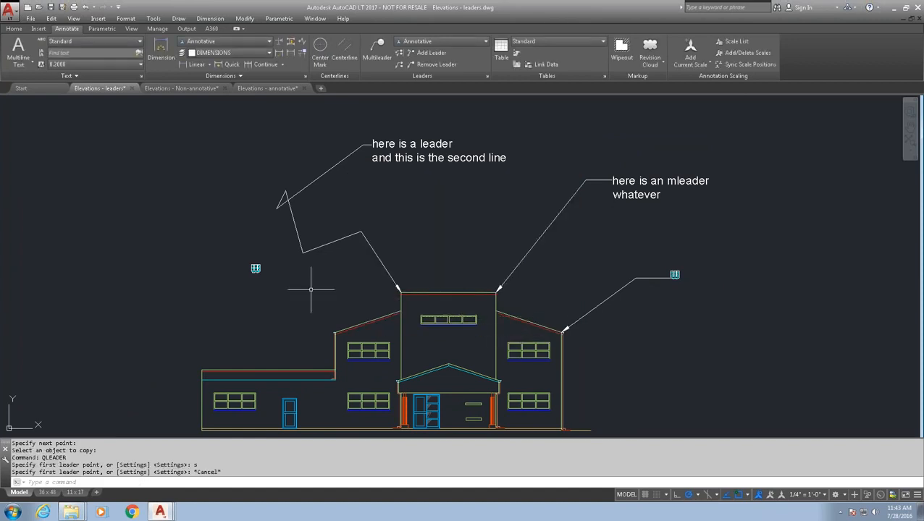
- Draw a bent quick leader from the taller left wing's outer roof corner out to the left and upward, reusing the copied cyan annotation
text(qleader)
key(Return)
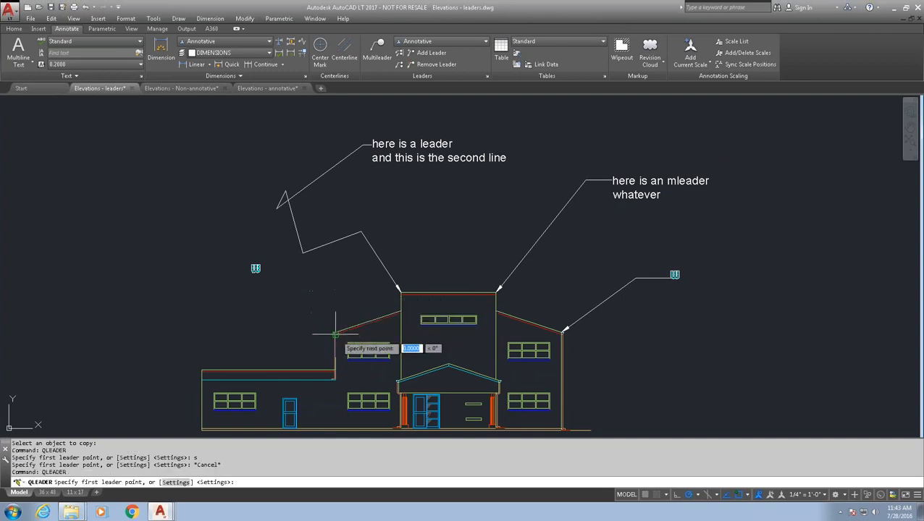
click(334, 334)
click(189, 328)
click(172, 287)
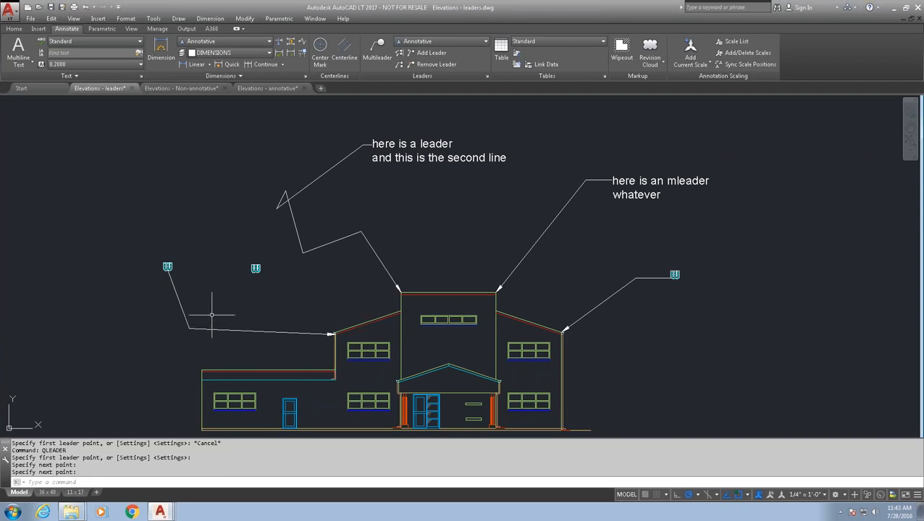
- Review the annotation type and reuse options in the QLEADER settings, try None for annotation reuse, and cancel the settings and the command
text(qle)
text(r)
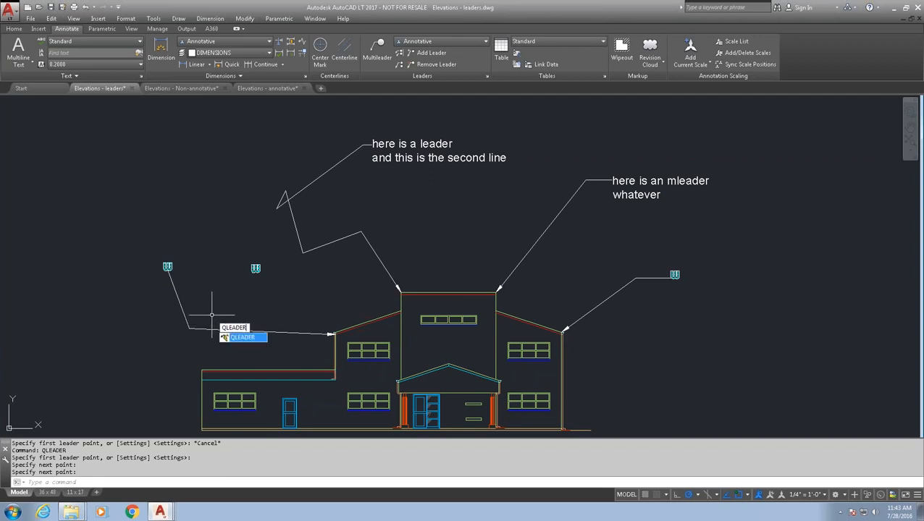
key(Return)
text(s)
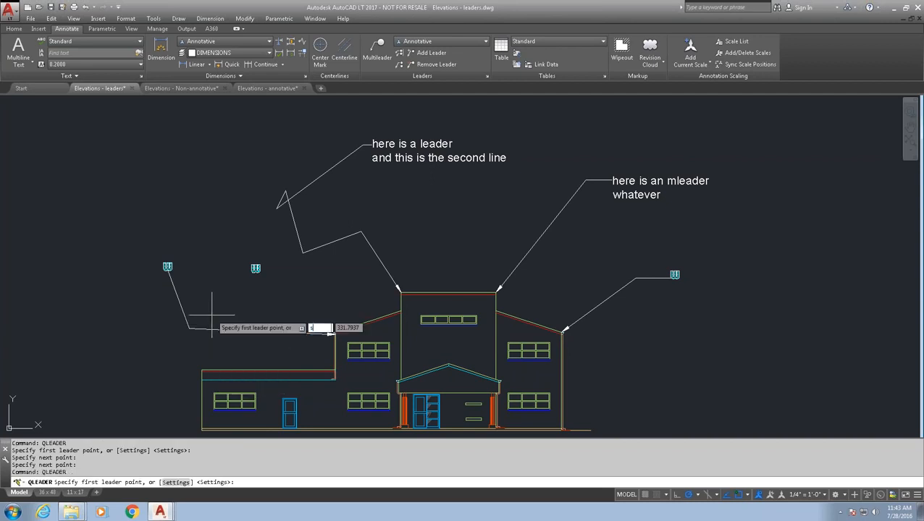
key(Return)
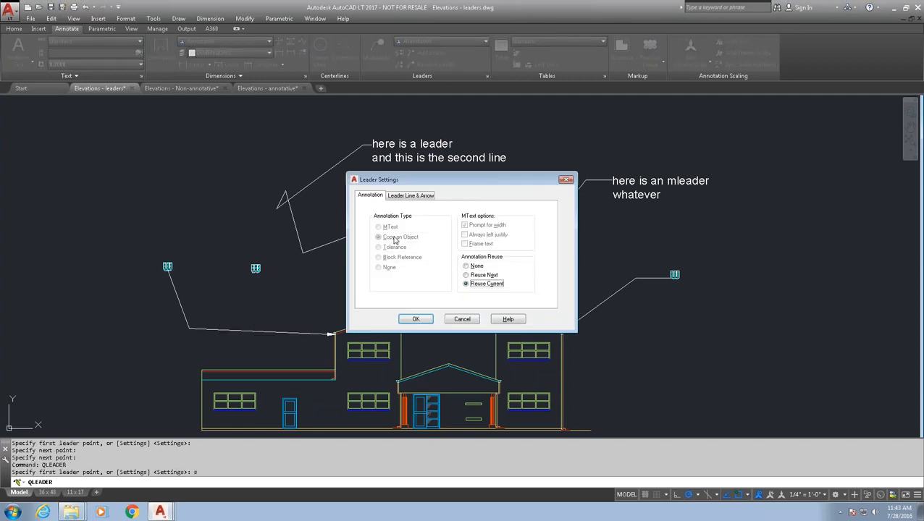
click(467, 266)
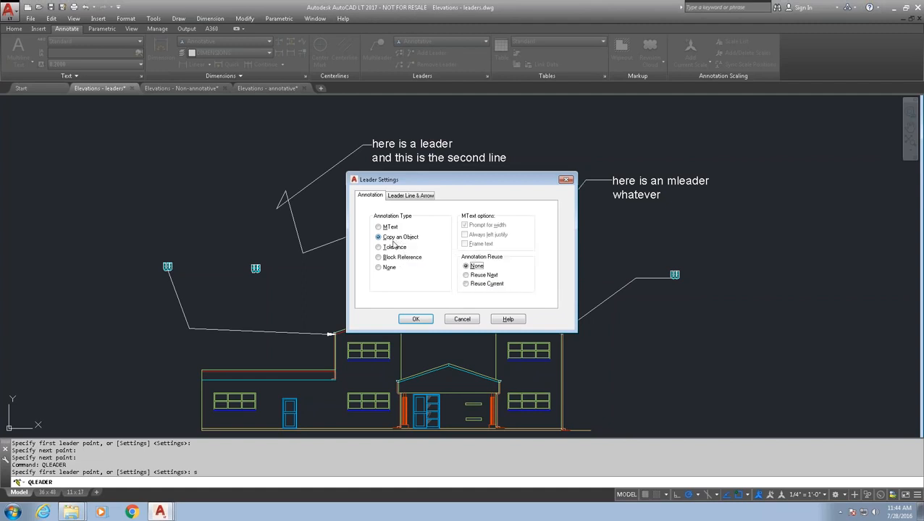
click(460, 319)
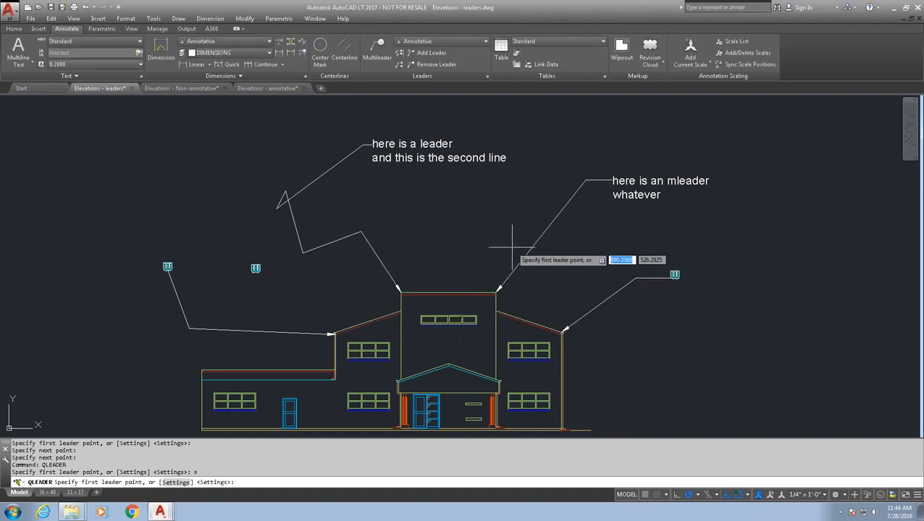
key(Escape)
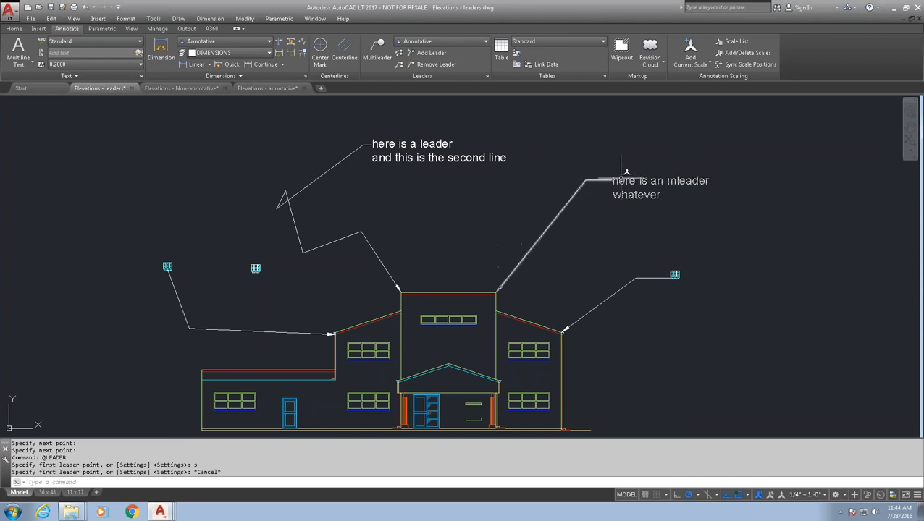
- Add three leader lines to the multileader, pointing to the right wing's outer roof corner, the central block's left roof corner and the zigzag leader's first bend
mouse_move(621, 178)
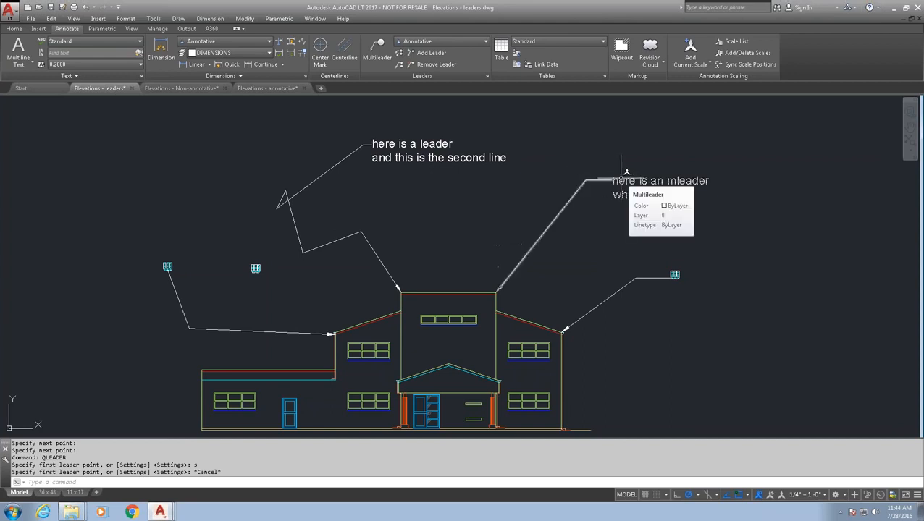
right_click(621, 178)
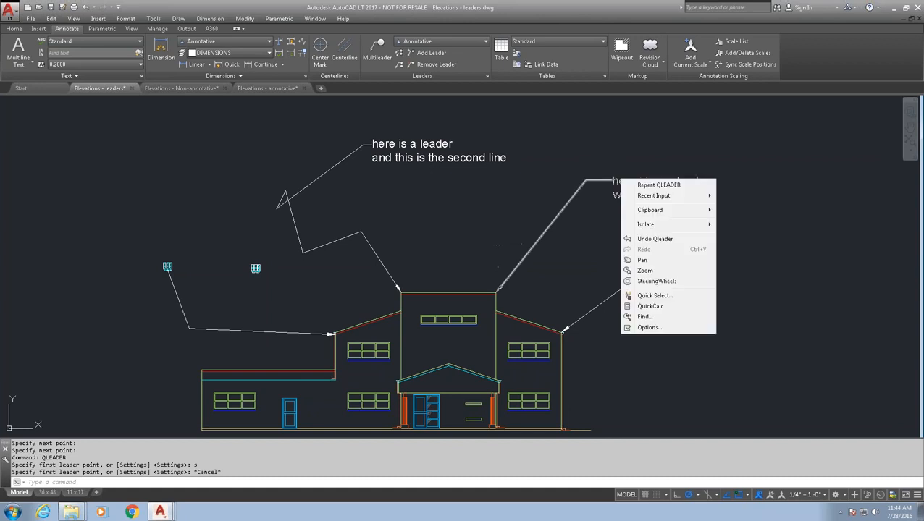
click(617, 181)
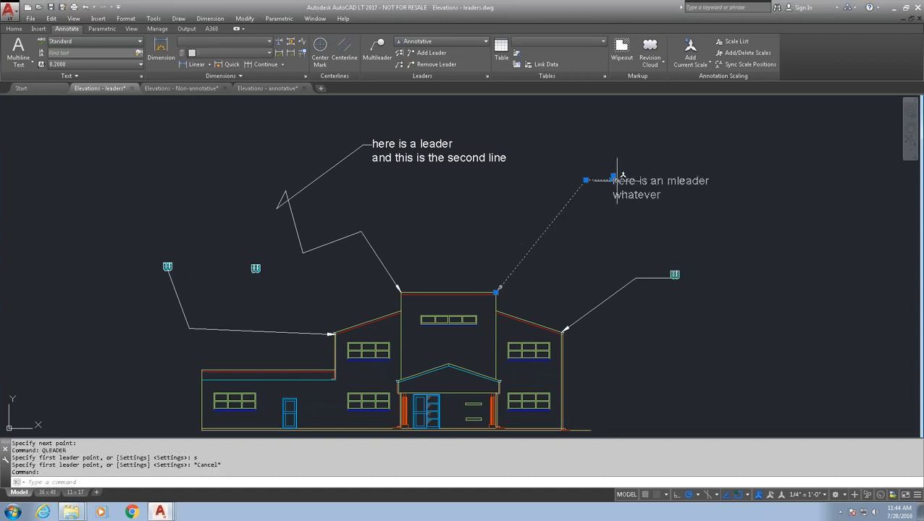
right_click(617, 183)
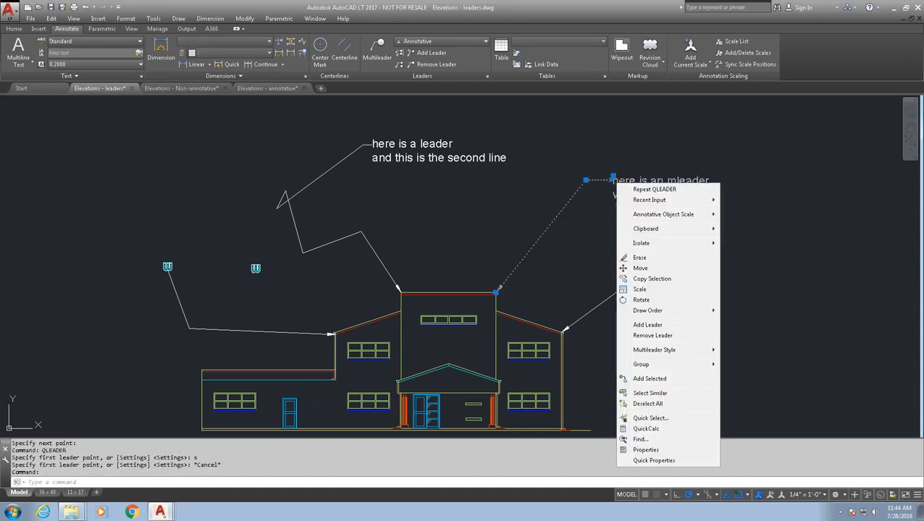
click(648, 325)
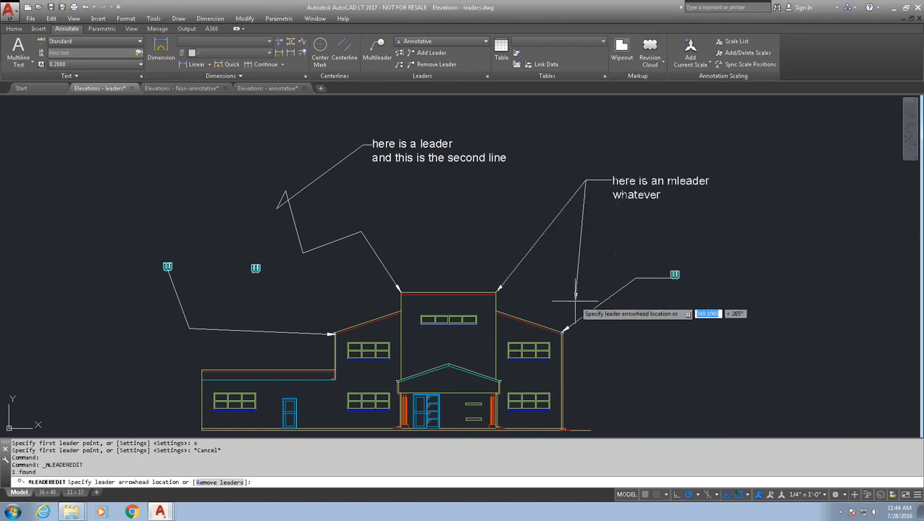
click(563, 329)
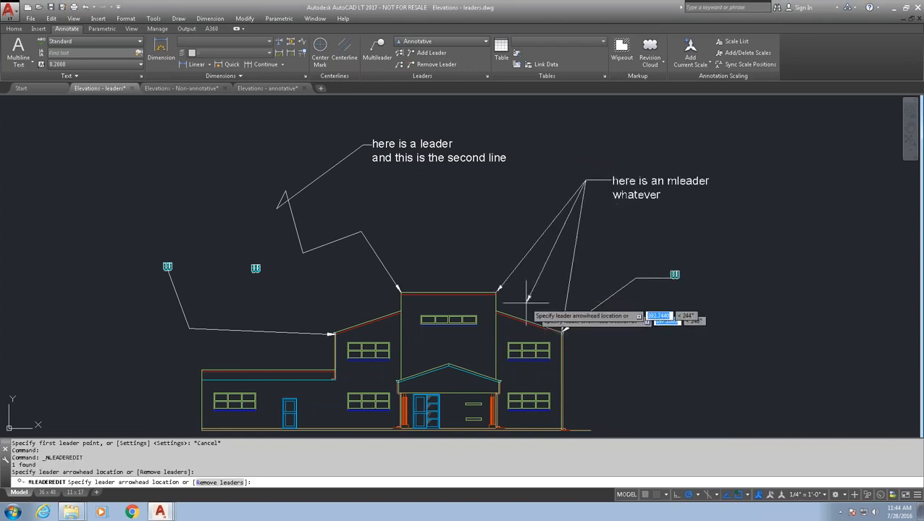
click(400, 291)
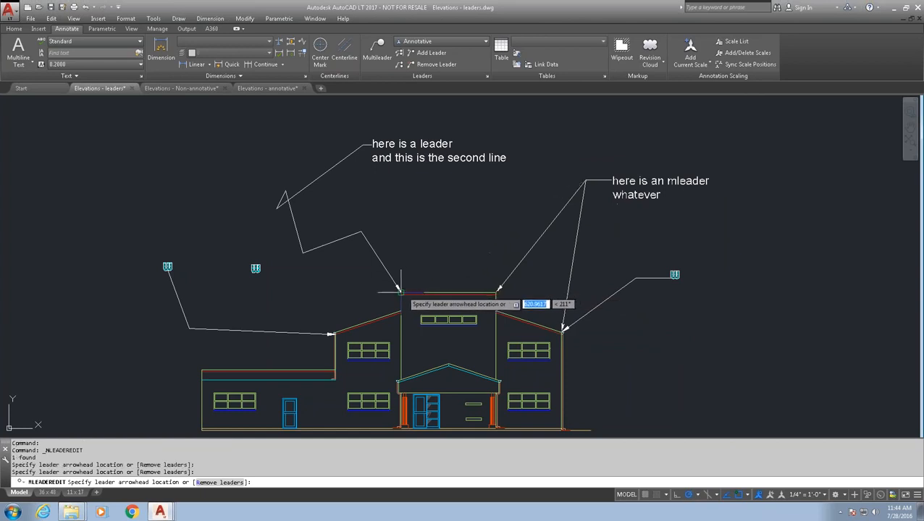
click(364, 231)
key(Return)
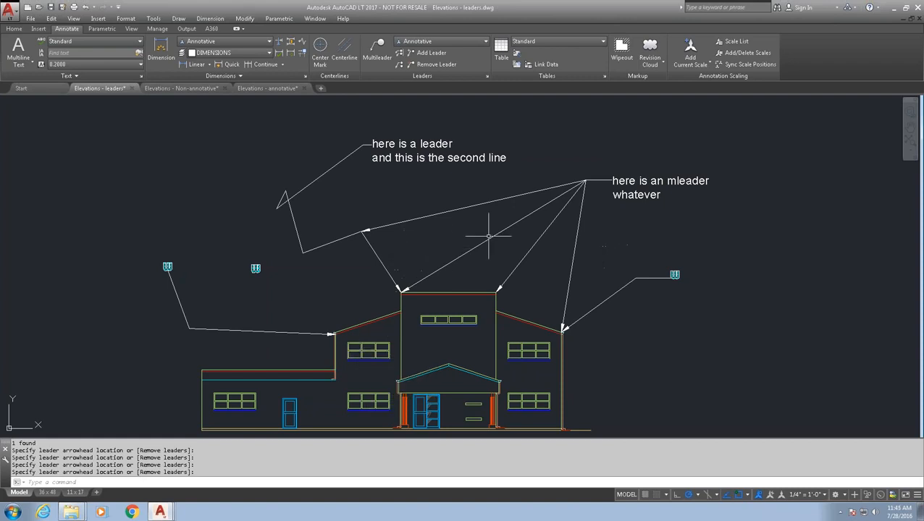
key(Return)
- Remove the multileader's lines to the central block's right roof corner and to the zigzag leader's first bend
click(575, 253)
right_click(574, 253)
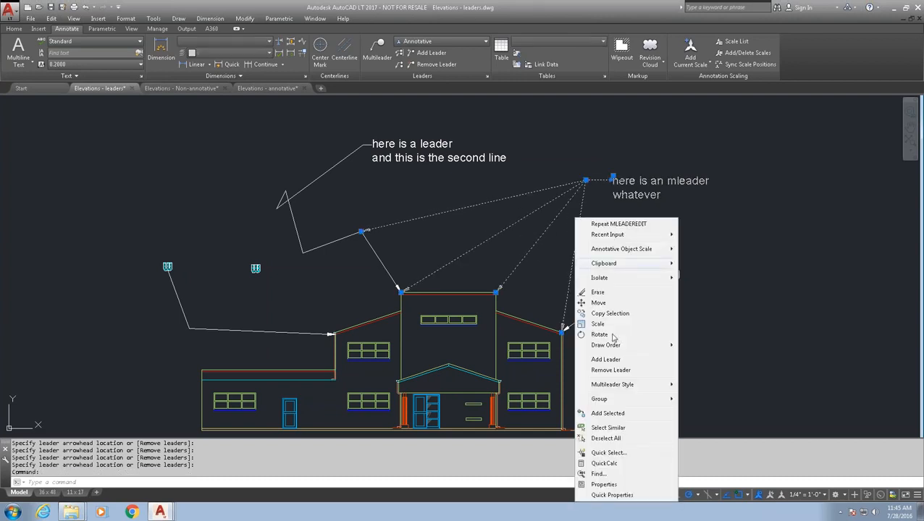
click(612, 370)
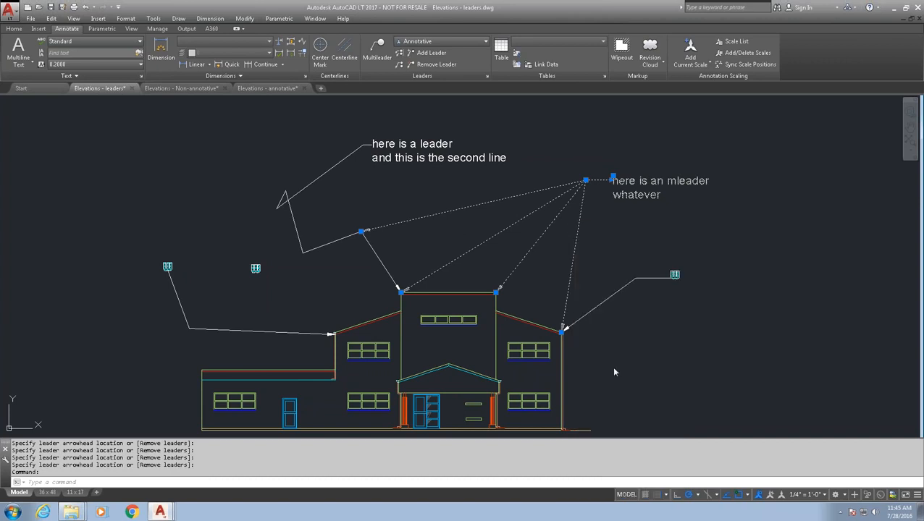
click(525, 262)
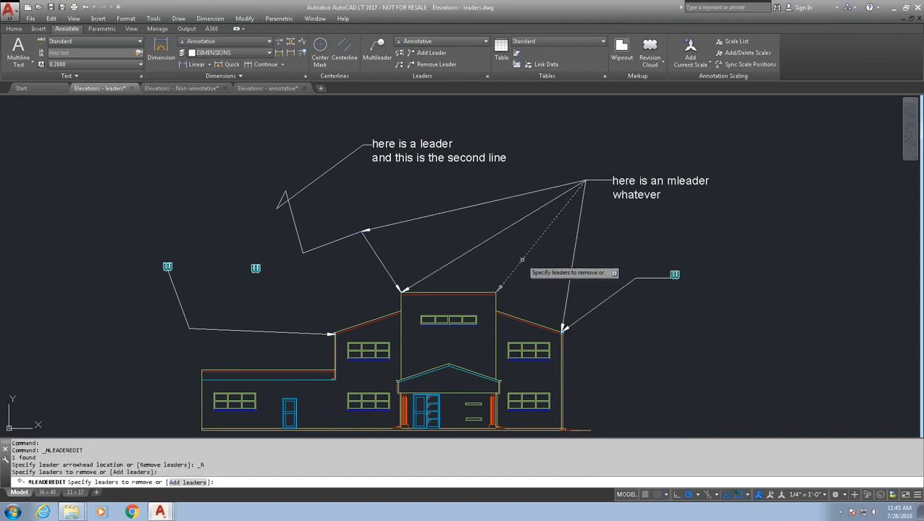
click(477, 203)
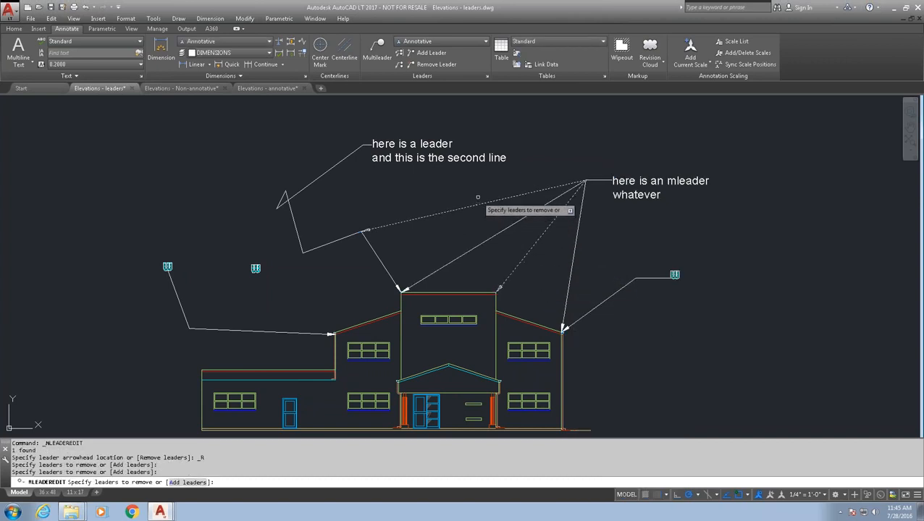
key(Return)
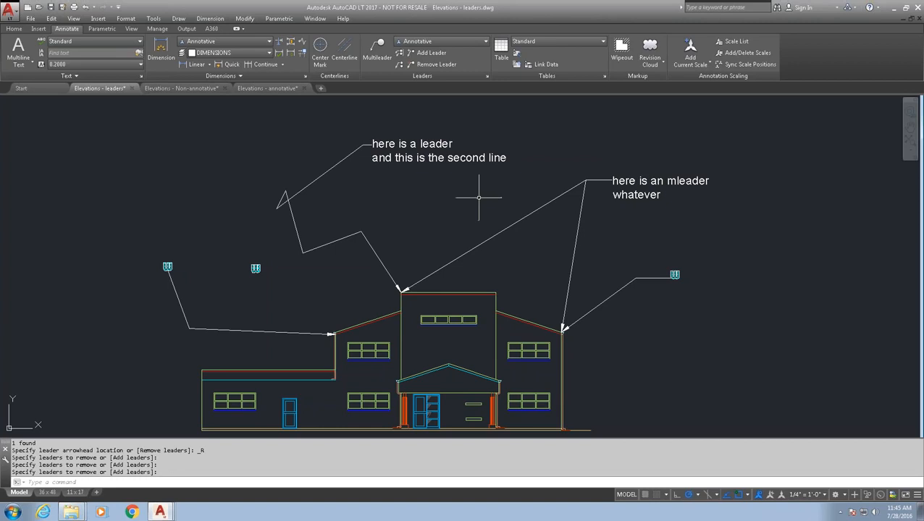
- Erase the zigzag leader with its two-line text, and the left quick leader with its annotation and the separate cyan object nearby
click(423, 236)
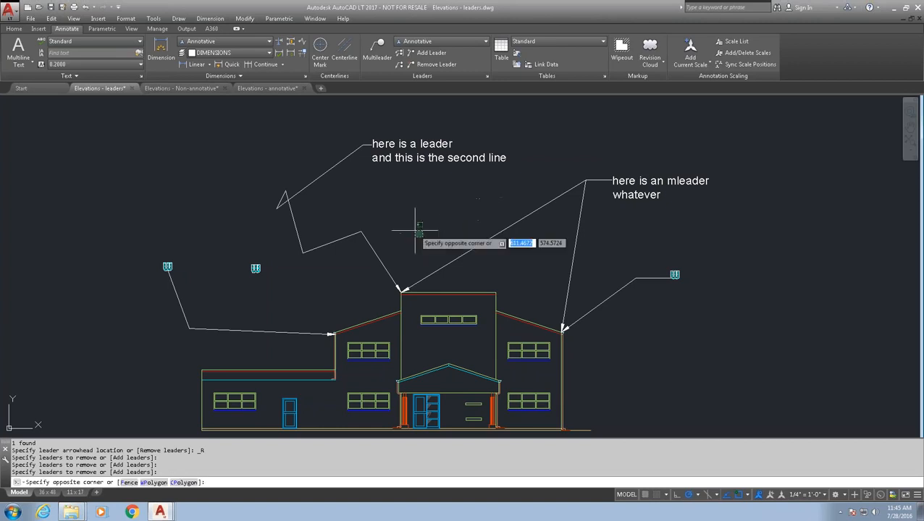
click(303, 153)
key(Delete)
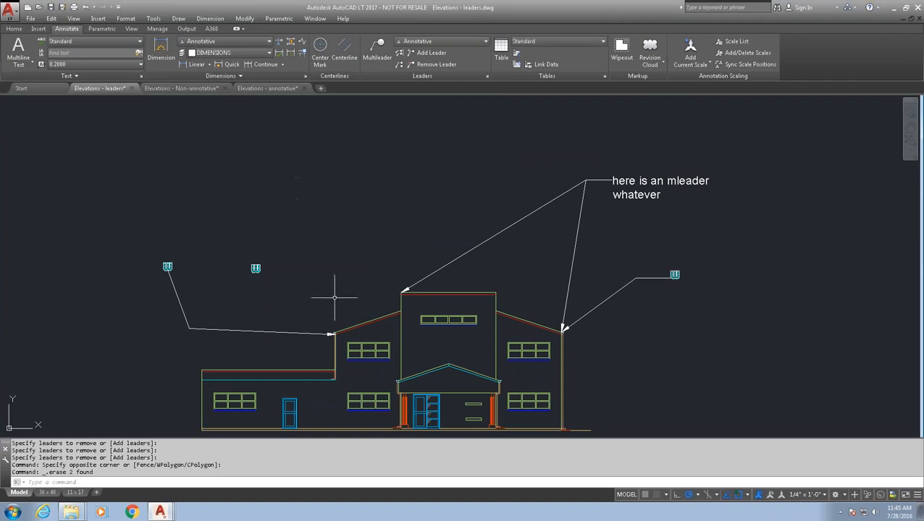
click(330, 343)
click(165, 210)
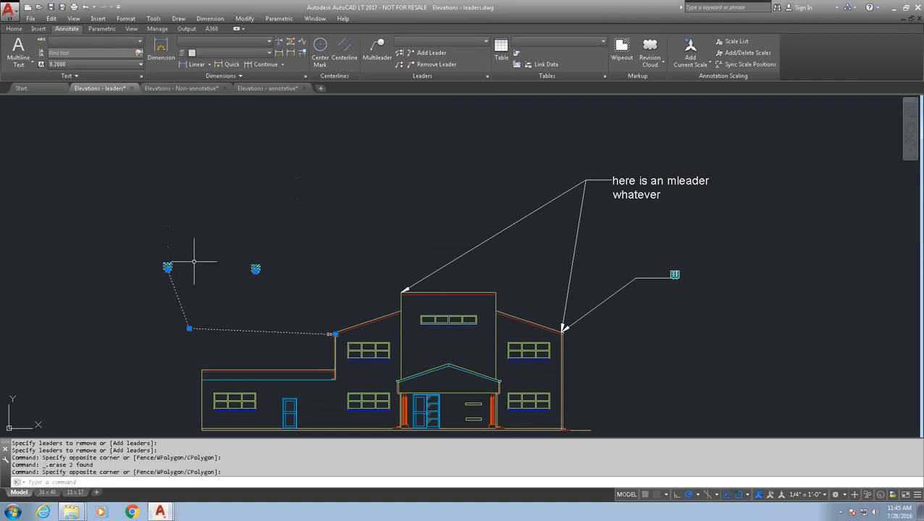
key(Delete)
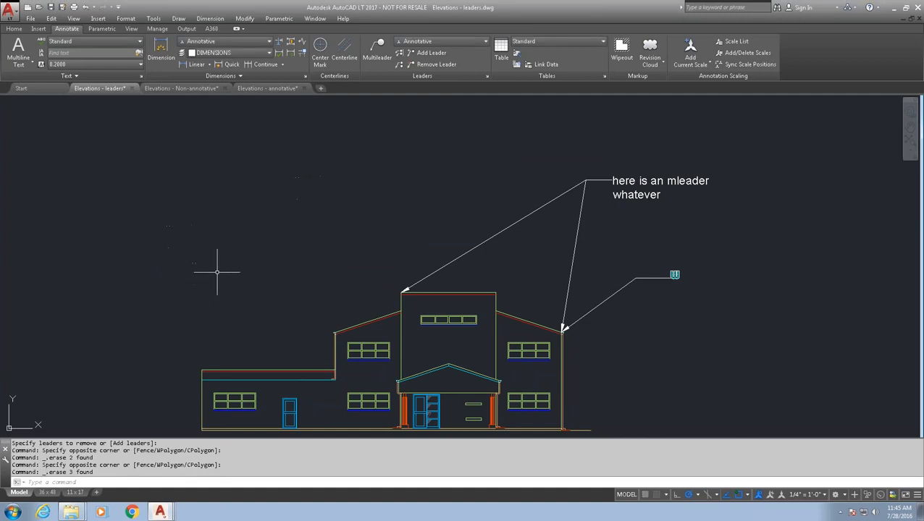
- Examine the leader line and arrow options in the QLEADER settings, especially the maximum number of points, and accept the settings
text(QLEADER)
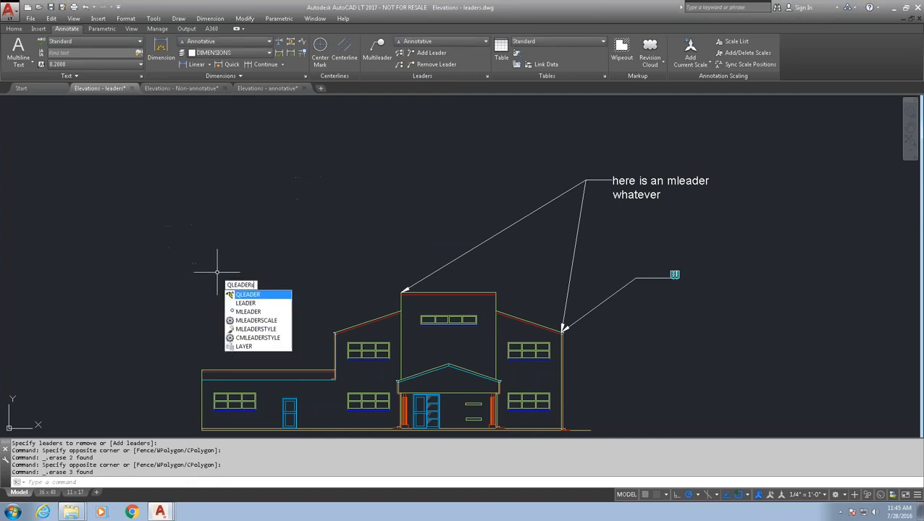
key(Return)
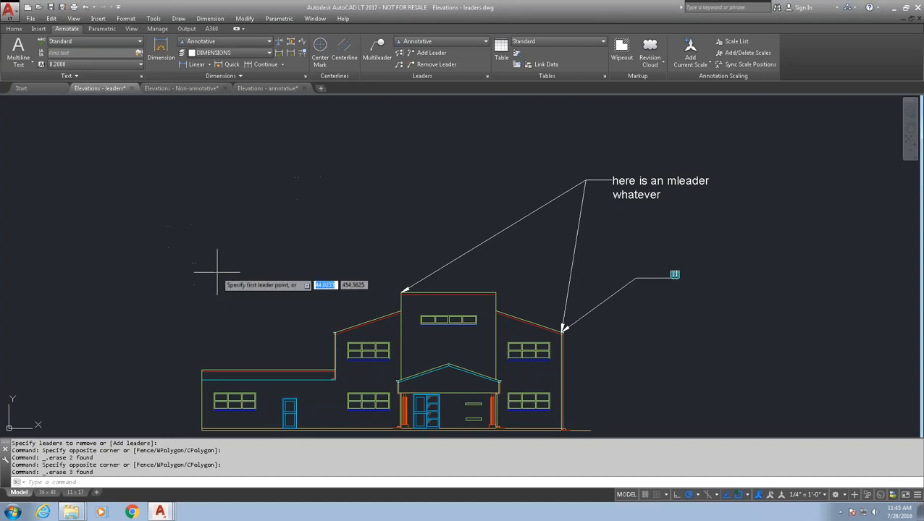
text(s)
key(Return)
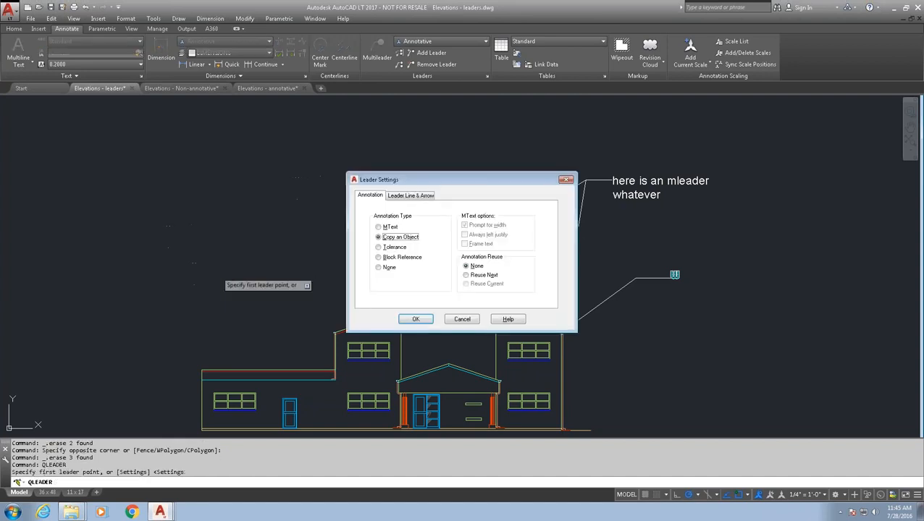
click(406, 196)
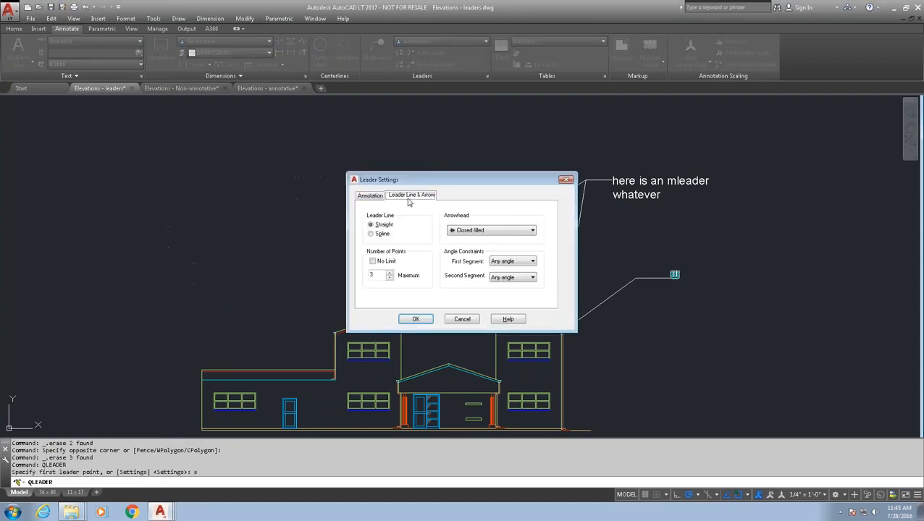
mouse_move(371, 275)
double_click(371, 276)
click(415, 319)
- Draw a three-point quick leader from the taller left wing's outer roof corner and end it without copying an annotation object
click(332, 330)
click(248, 287)
click(272, 239)
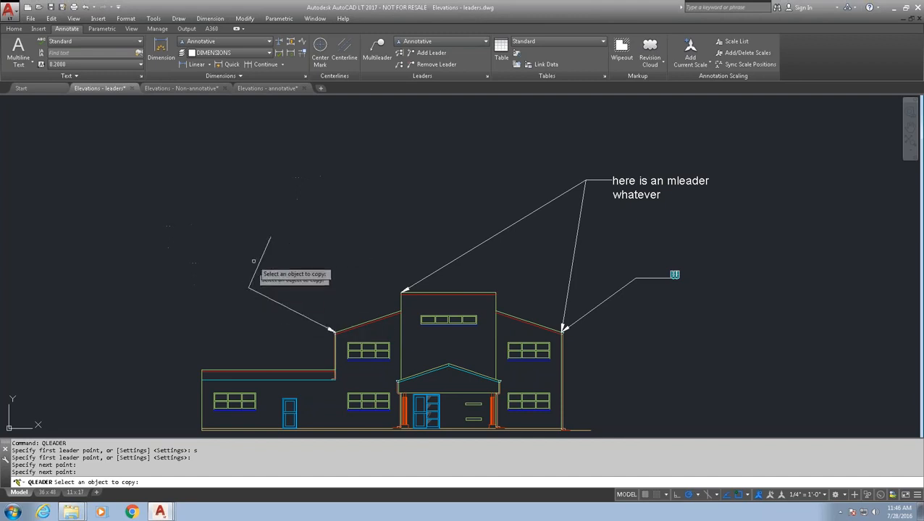
key(Escape)
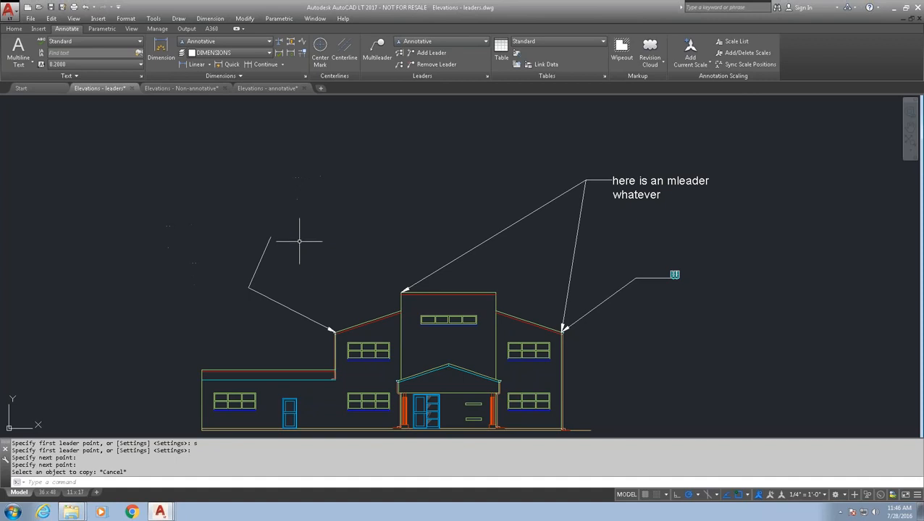
- Draw a nine-point zigzag LEADER from the taller left wing's outer roof corner up above the building
text(leader)
key(Return)
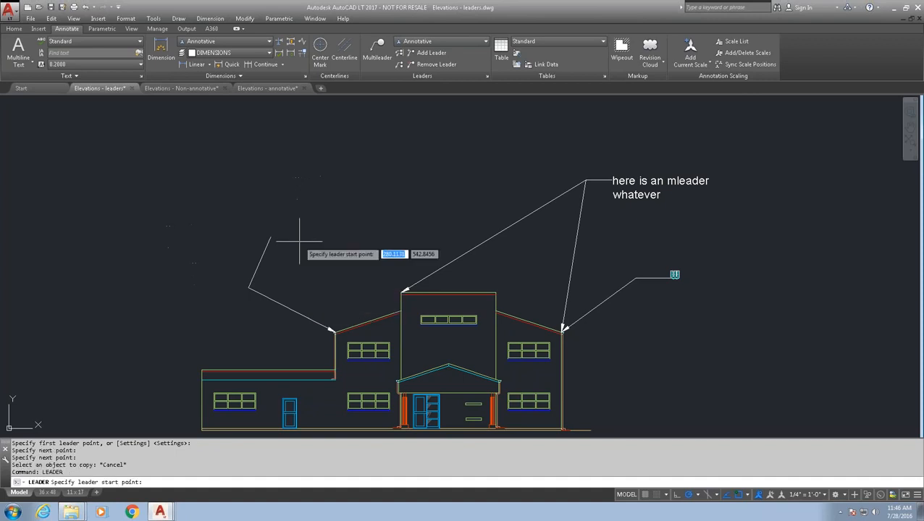
click(335, 330)
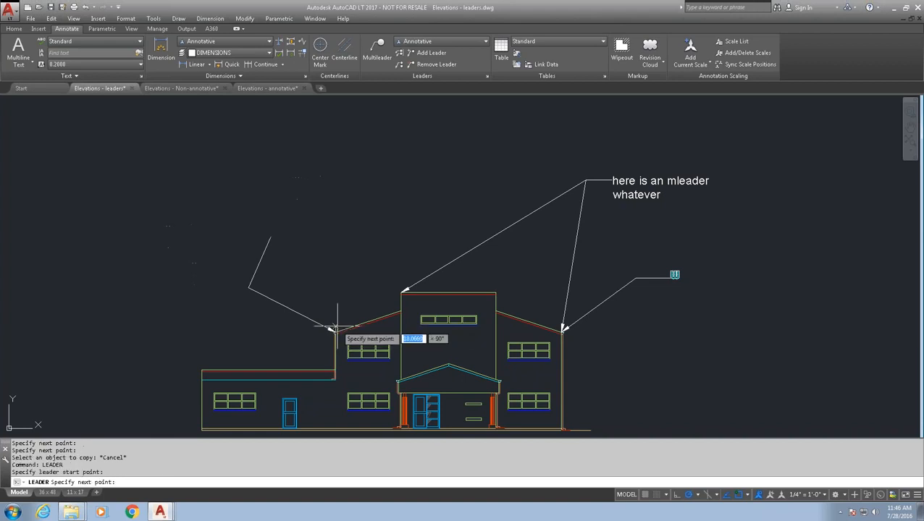
click(356, 288)
click(328, 261)
click(384, 245)
click(351, 210)
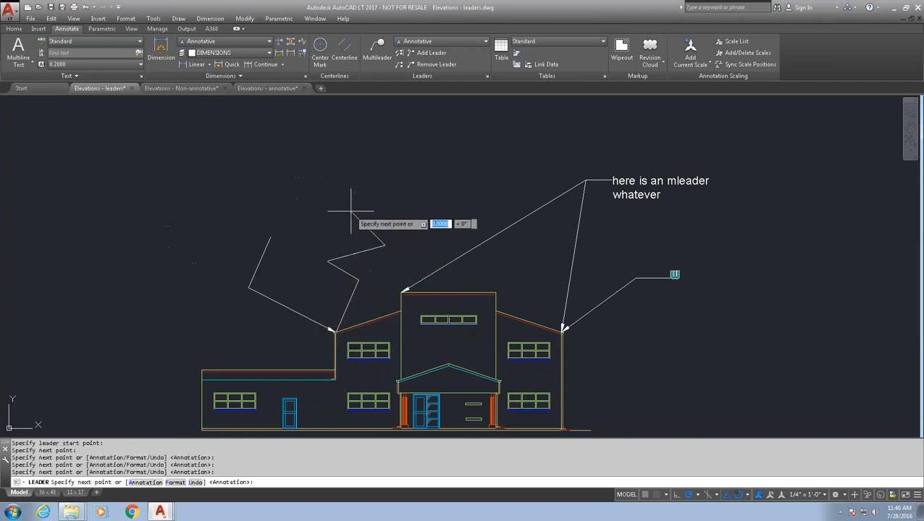
click(399, 205)
click(399, 180)
click(417, 168)
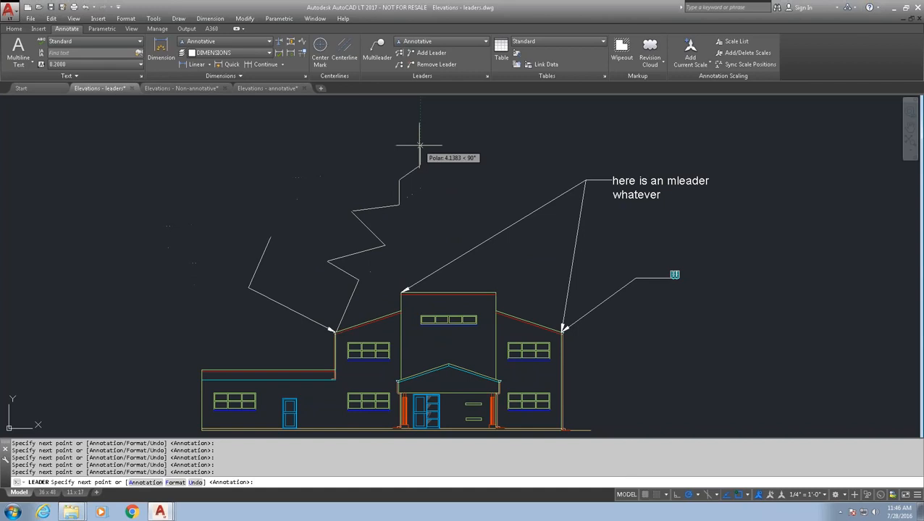
- Give the zigzag leader the single-line annotation "the leader is here" and finish it
key(Return)
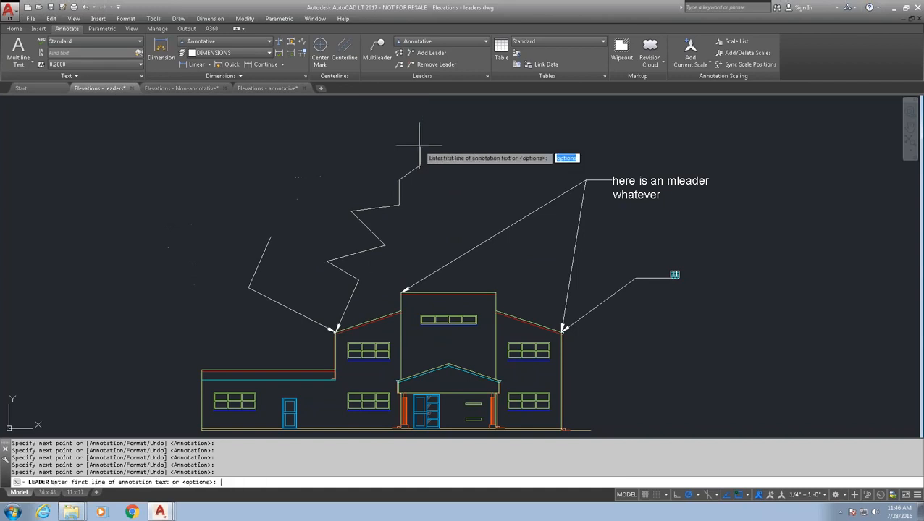
text(the leader is here)
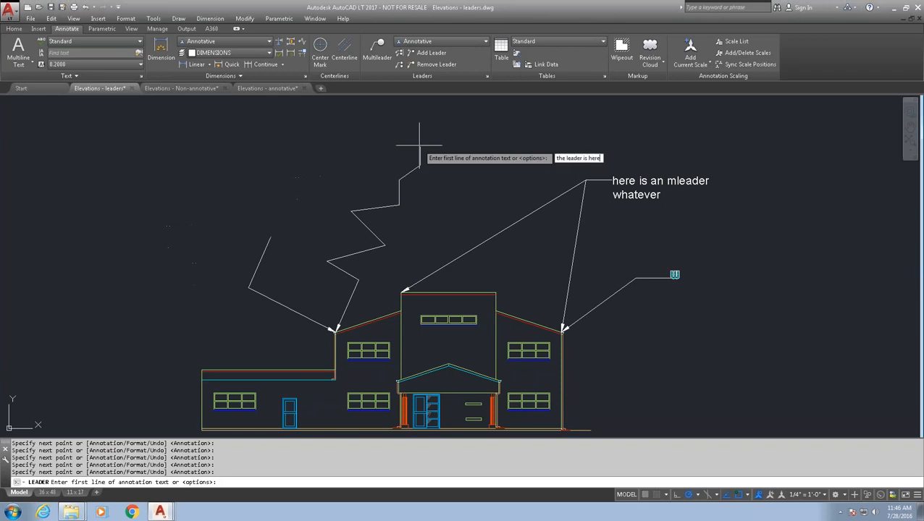
key(Return)
key(Return)
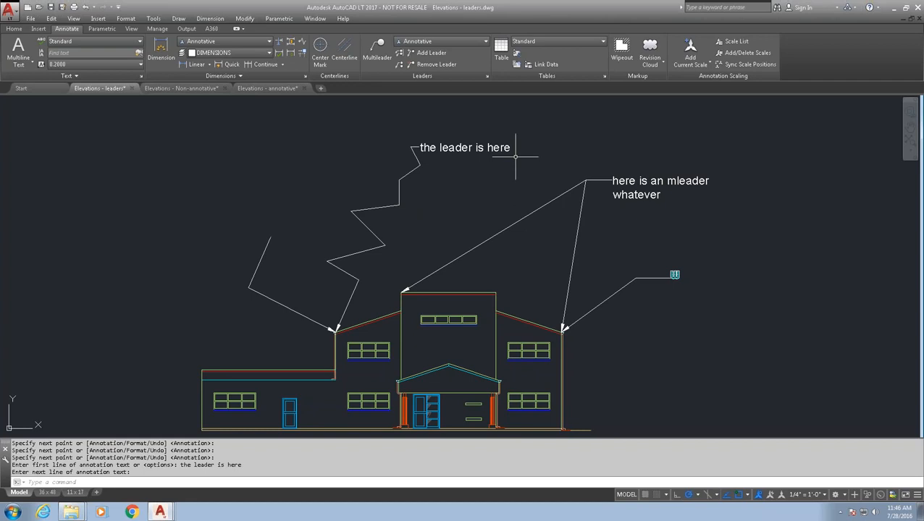
- Compare the annotation and leader line options in the QLEADER settings, discard the settings, and abandon the quick leader
text(qleader)
key(Return)
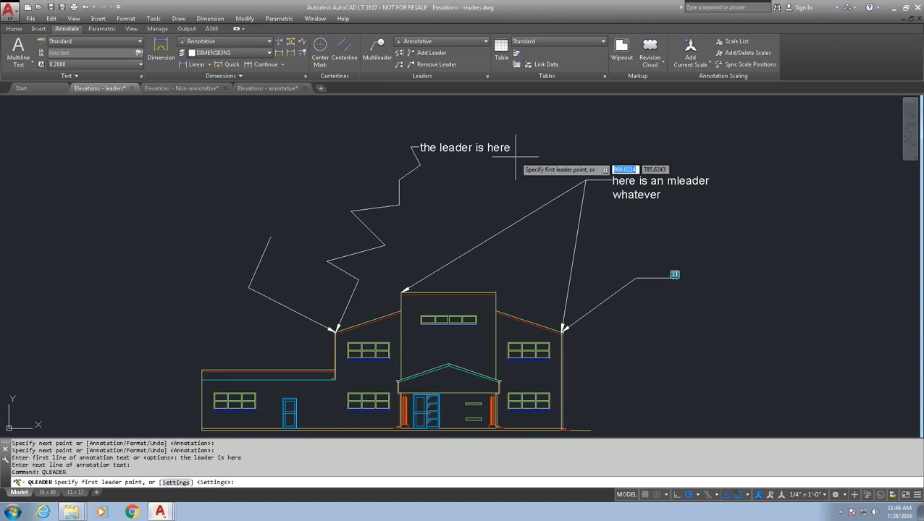
text(s)
key(Return)
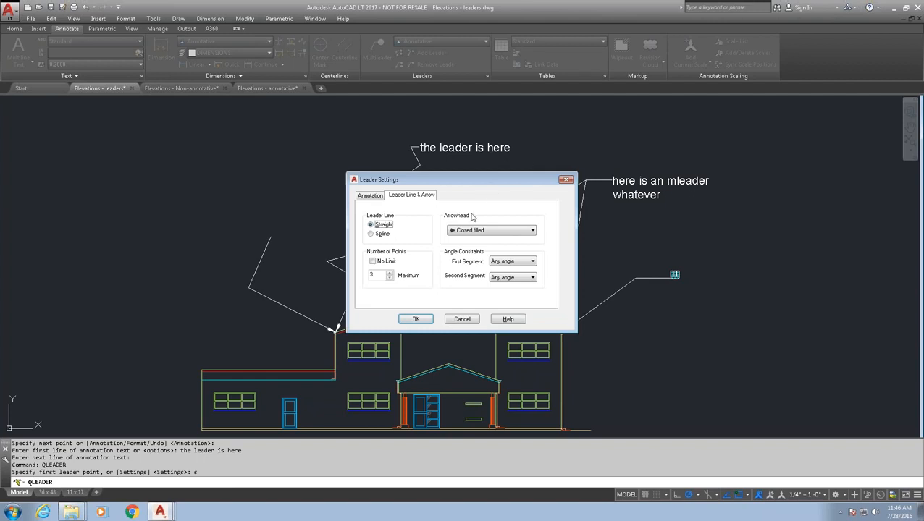
click(370, 197)
click(401, 197)
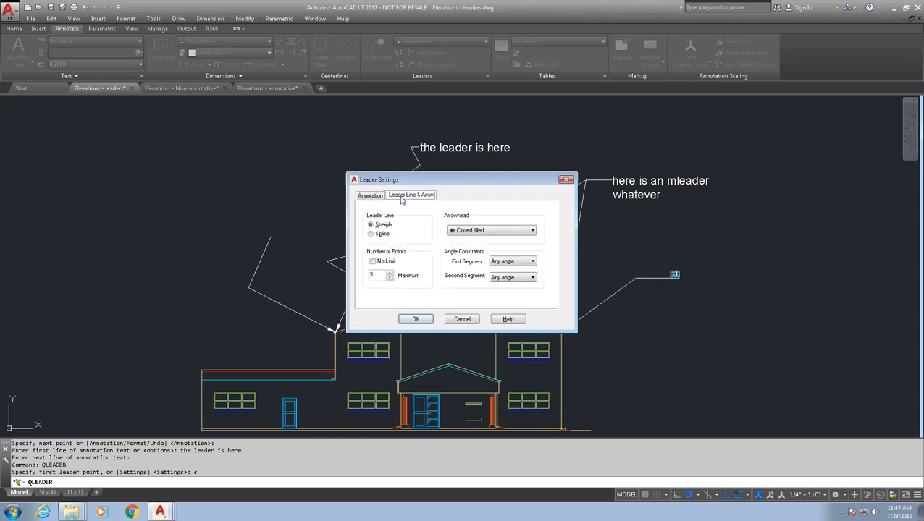
click(371, 197)
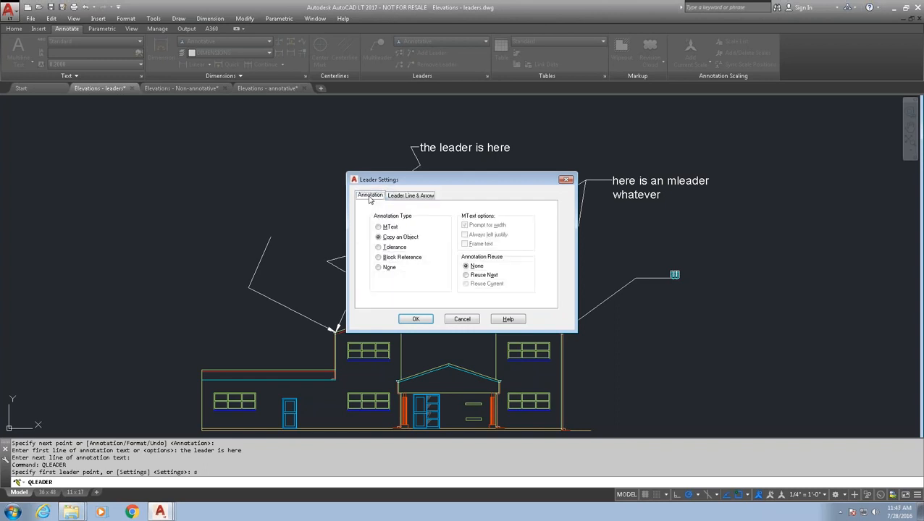
click(396, 198)
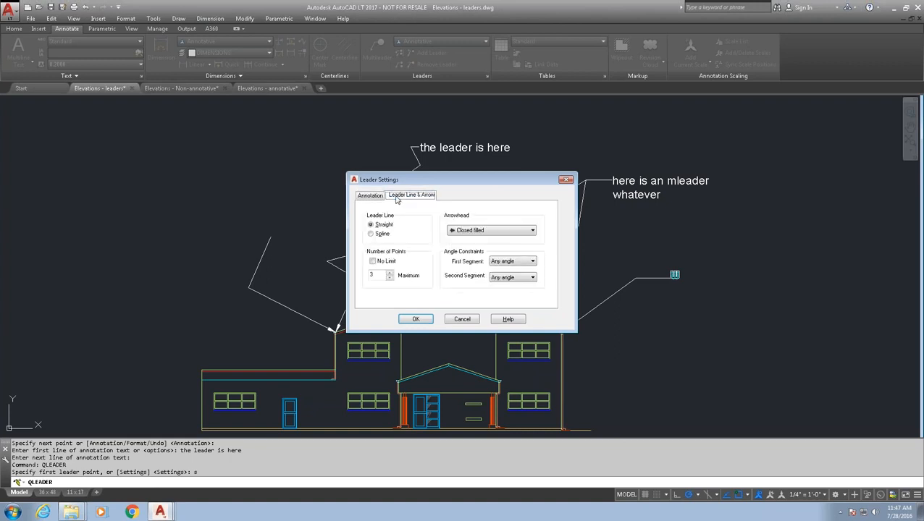
click(461, 319)
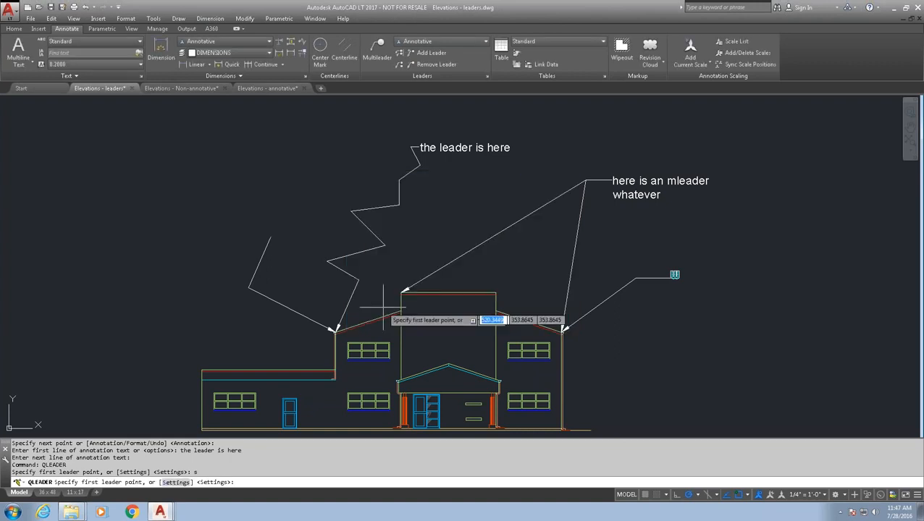
click(333, 305)
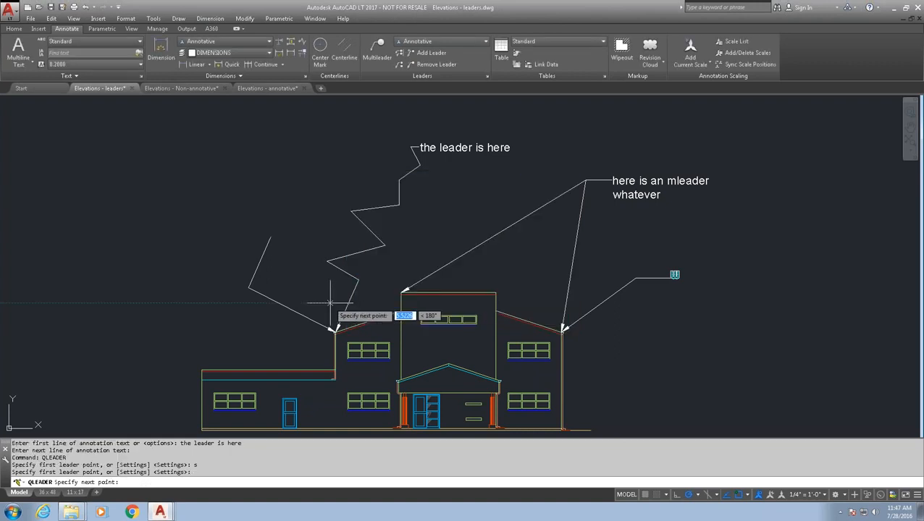
key(Escape)
- Inspect the three-point quick leader's properties and the zigzag leader's vertices, leaving both deselected
click(277, 314)
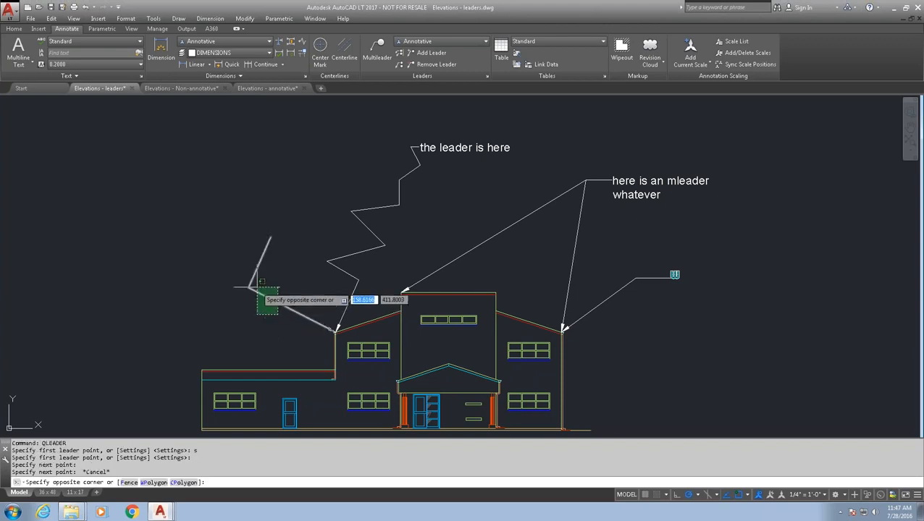
click(258, 288)
key(ctrl+1)
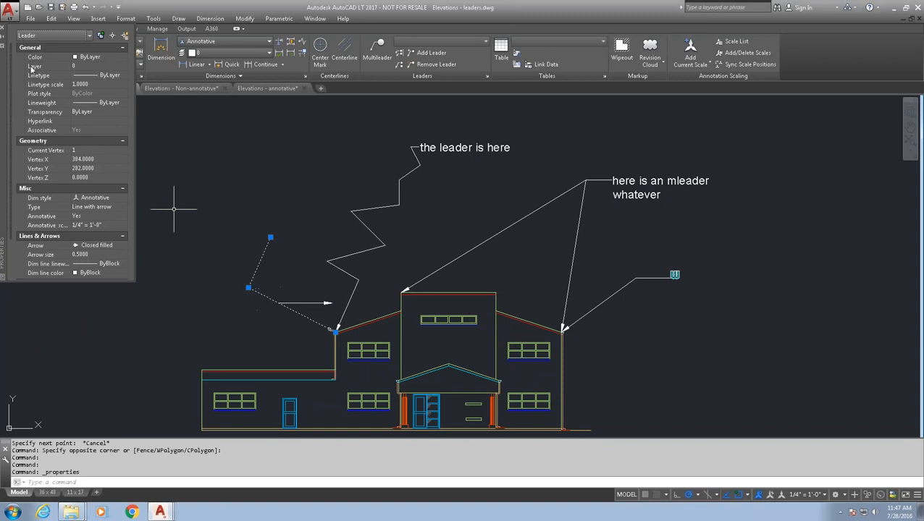
key(Escape)
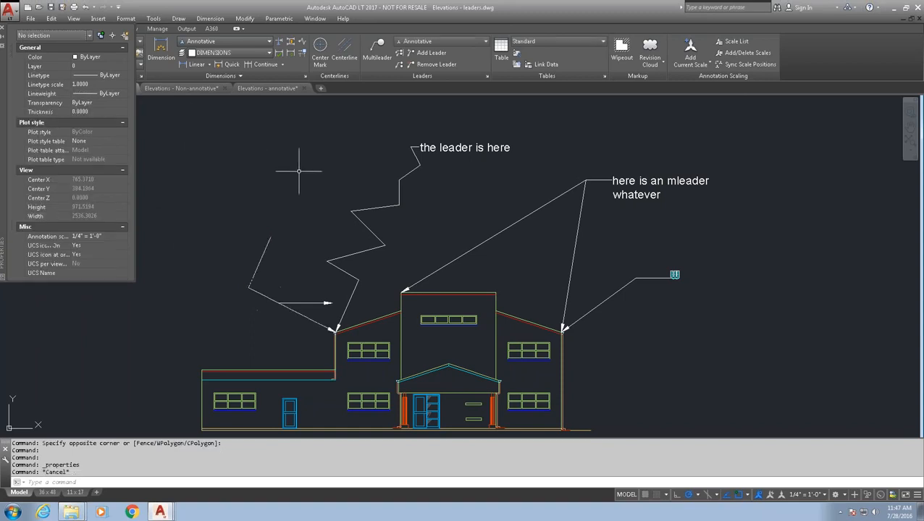
click(371, 209)
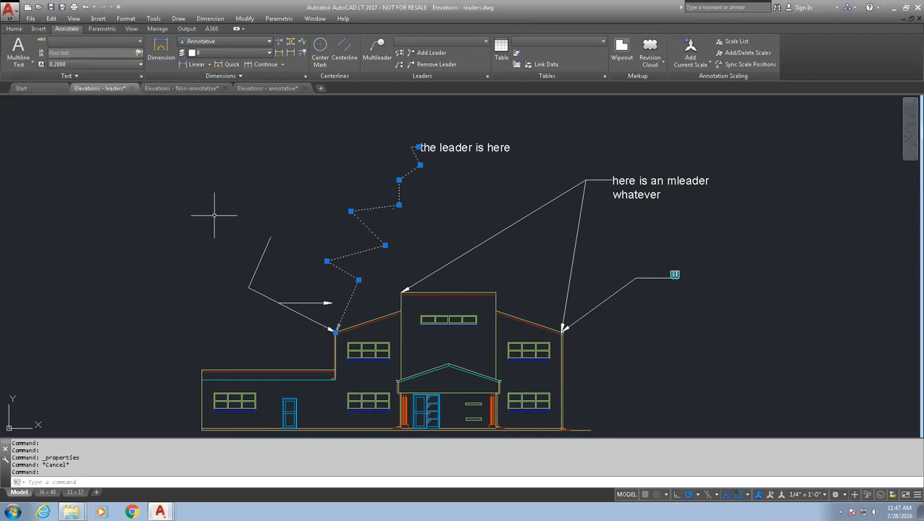
key(Escape)
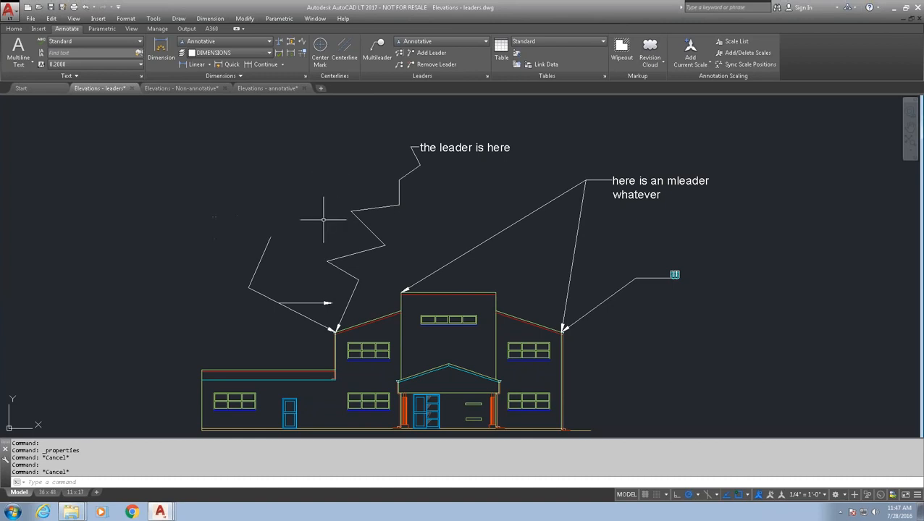
- Open the Standard multileader style for modification and examine its leader format and leader structure settings
text(mlead)
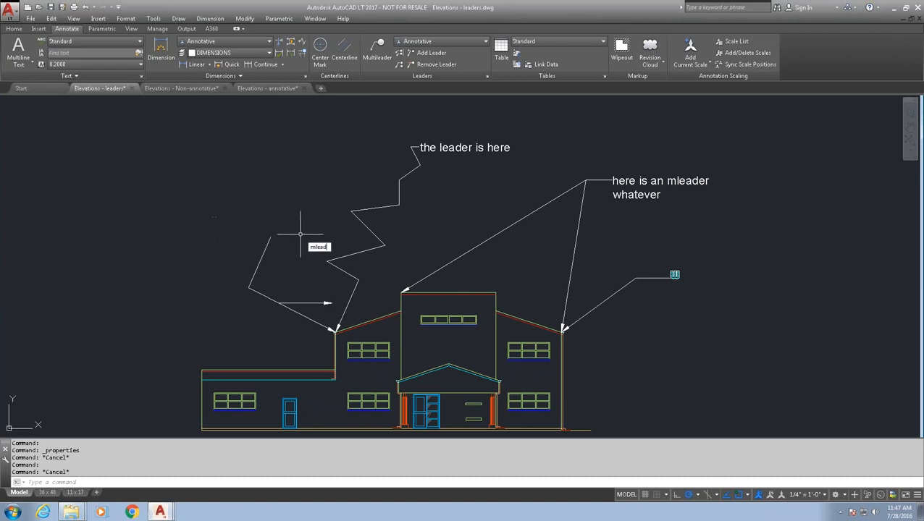
text(erstyle)
key(Return)
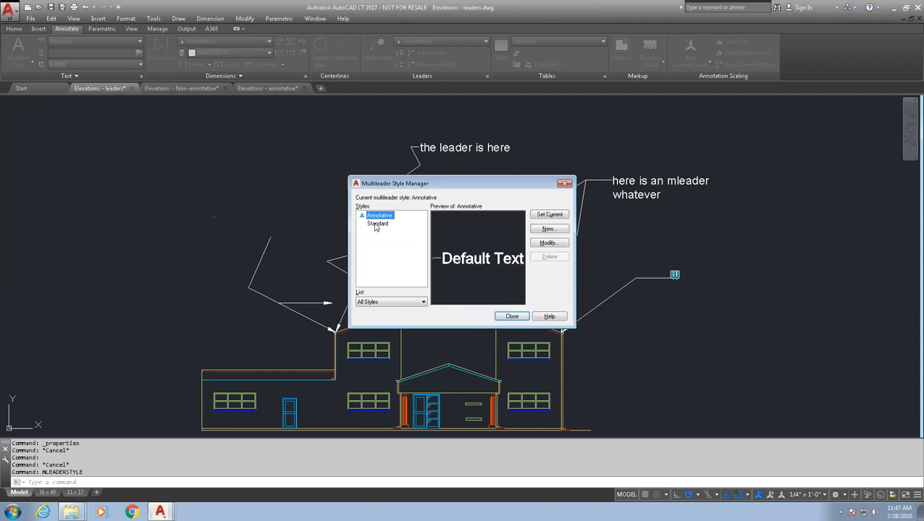
click(376, 224)
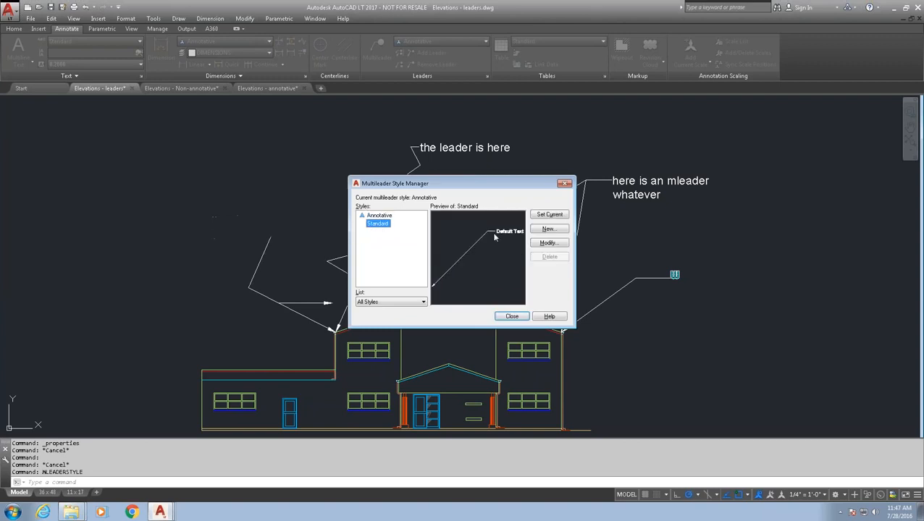
click(537, 246)
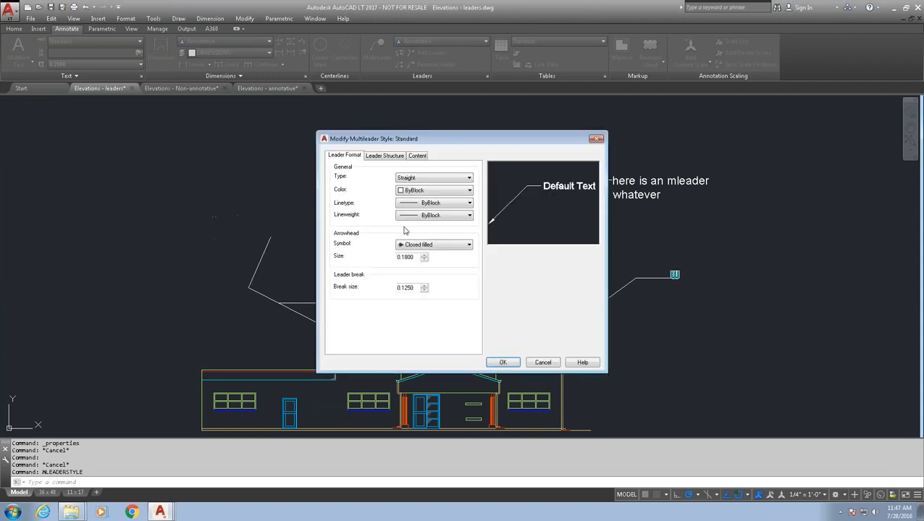
click(381, 157)
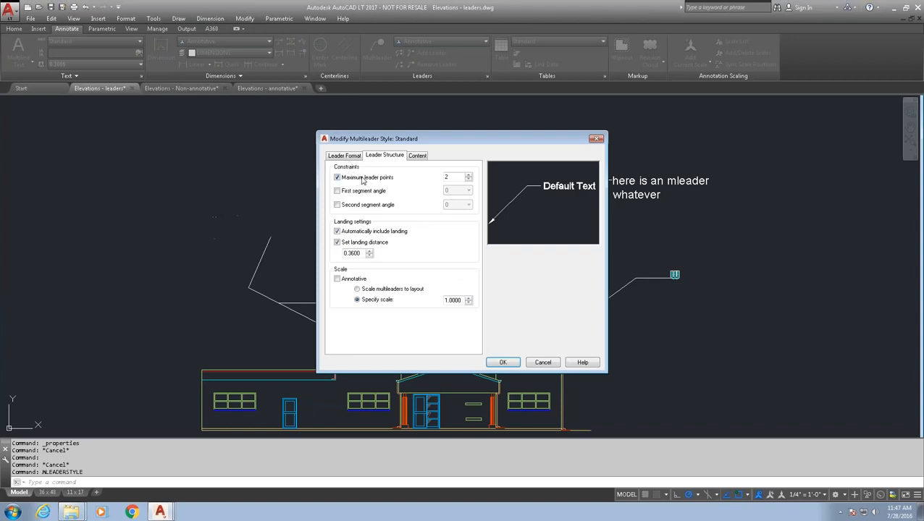
- Examine the Standard multileader style's content types and leader line types, and leave the style manager without making changes
click(420, 158)
click(431, 171)
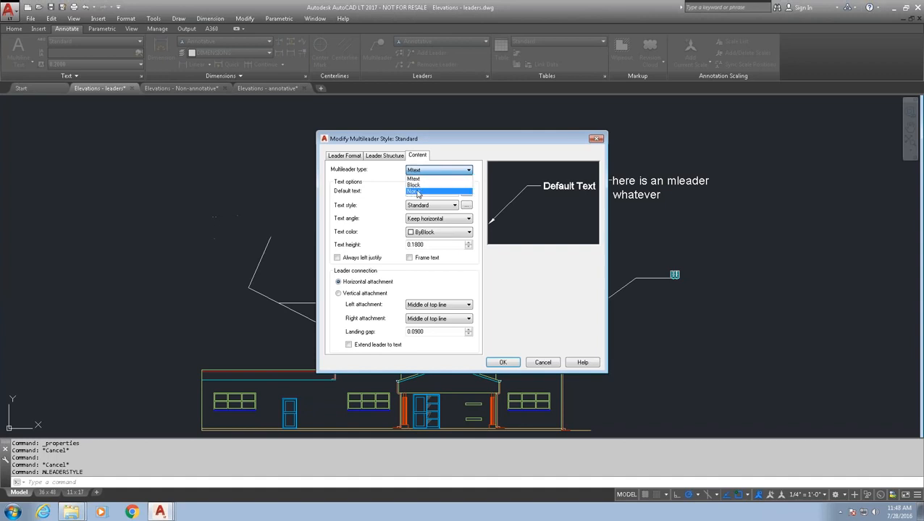
click(348, 157)
click(348, 157)
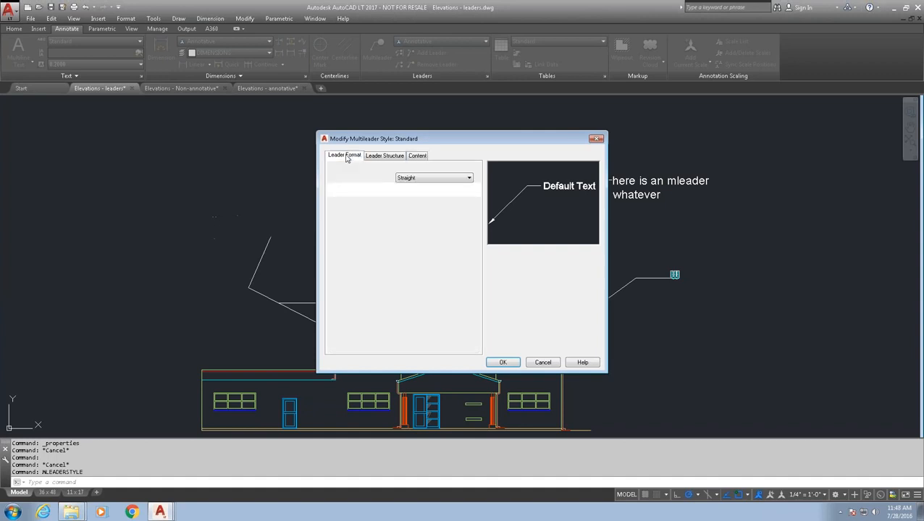
click(428, 178)
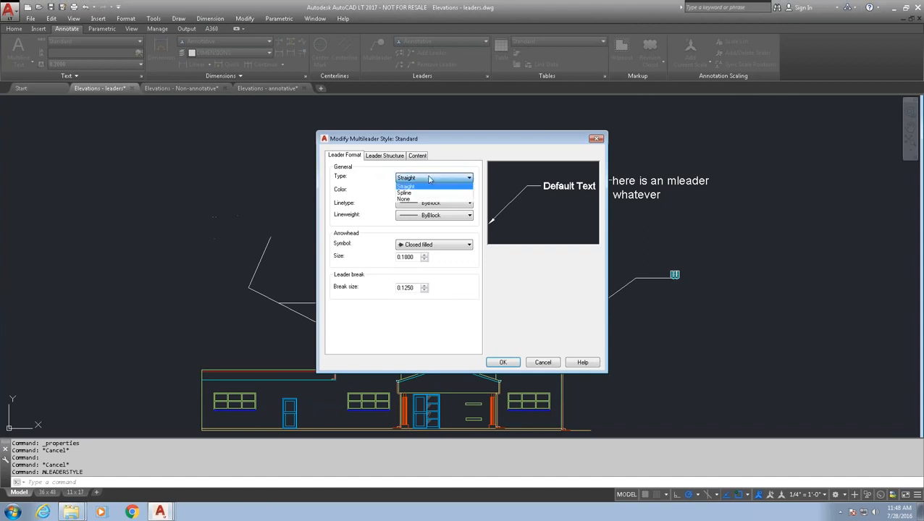
click(436, 165)
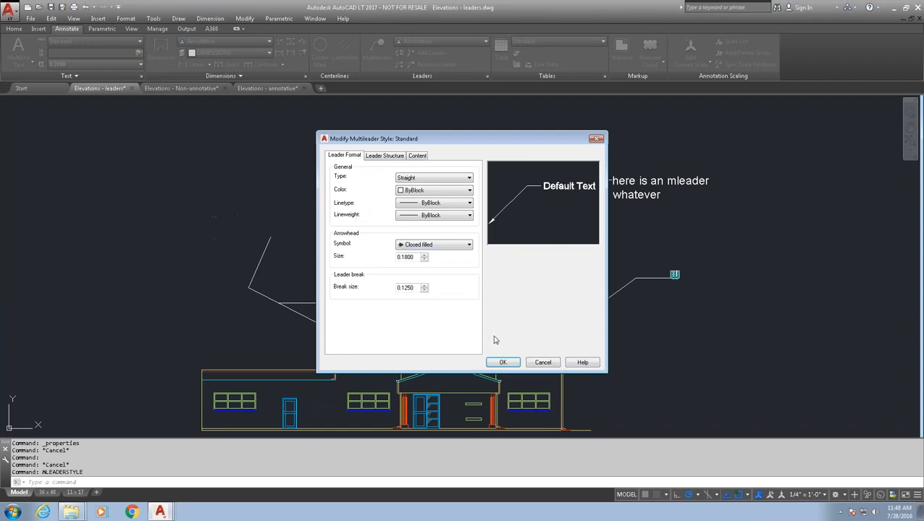
click(544, 363)
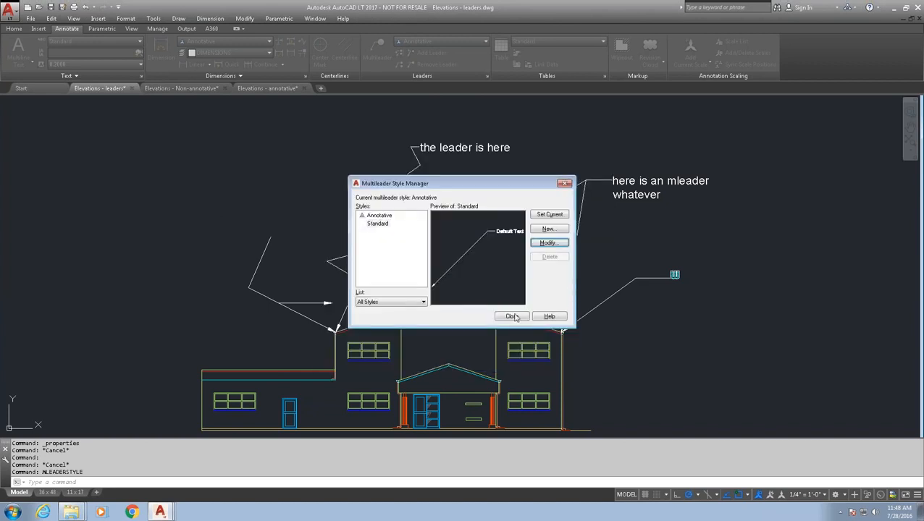
click(511, 317)
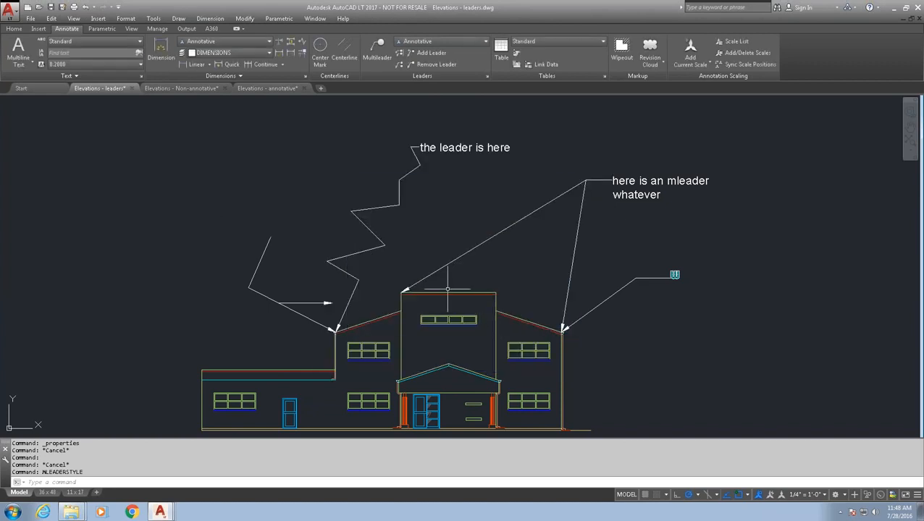
- Erase all the leaders and their annotations around the building elevation, including the multileader and the short quick leader arrow
click(731, 286)
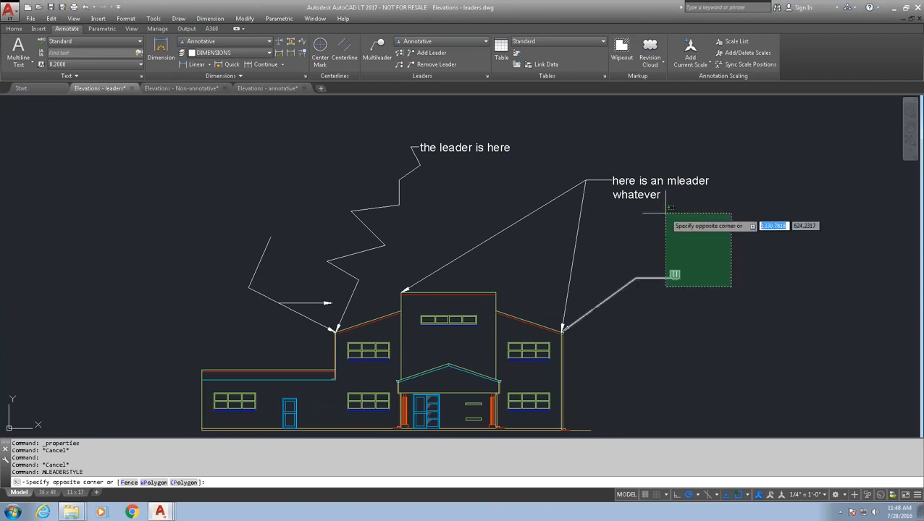
click(579, 152)
click(569, 163)
click(389, 137)
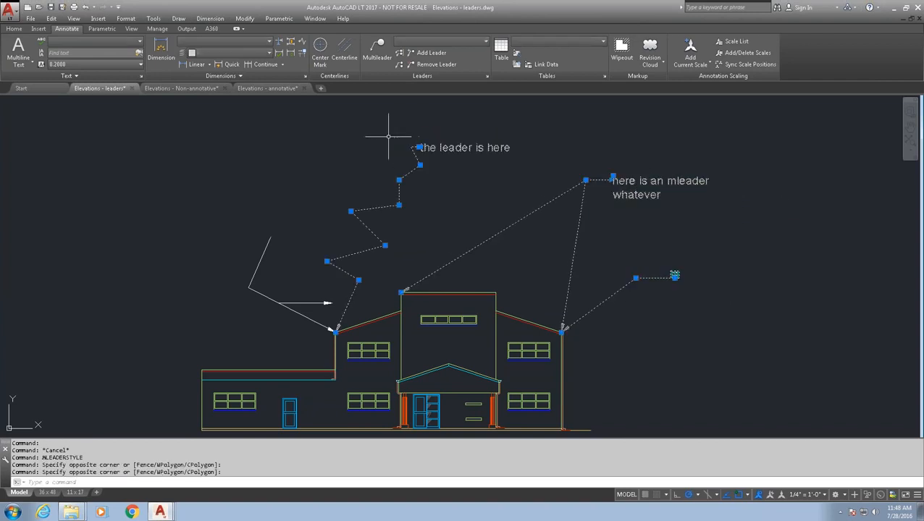
click(315, 330)
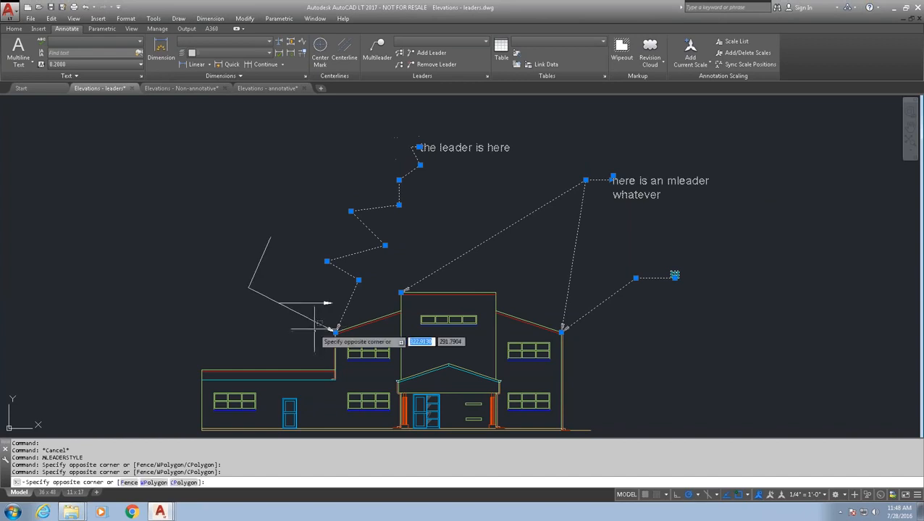
click(260, 277)
key(Delete)
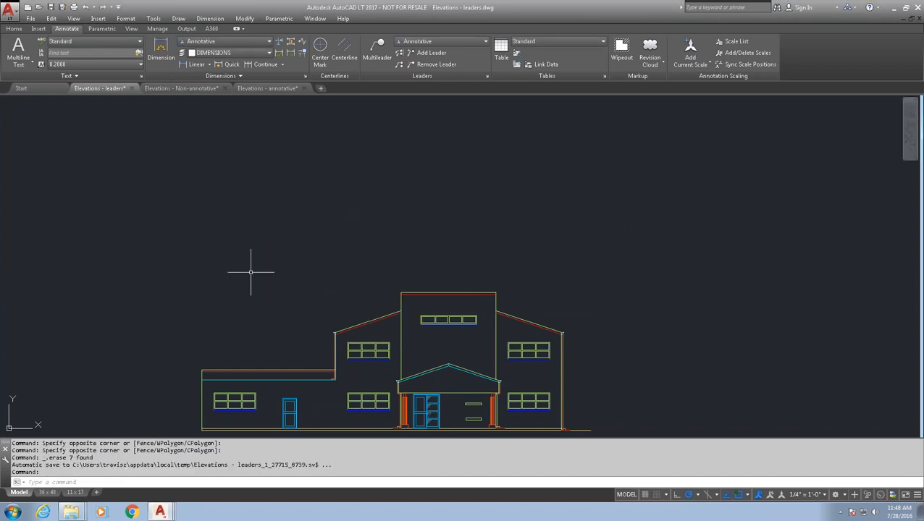
middle_drag(252, 270, 270, 241)
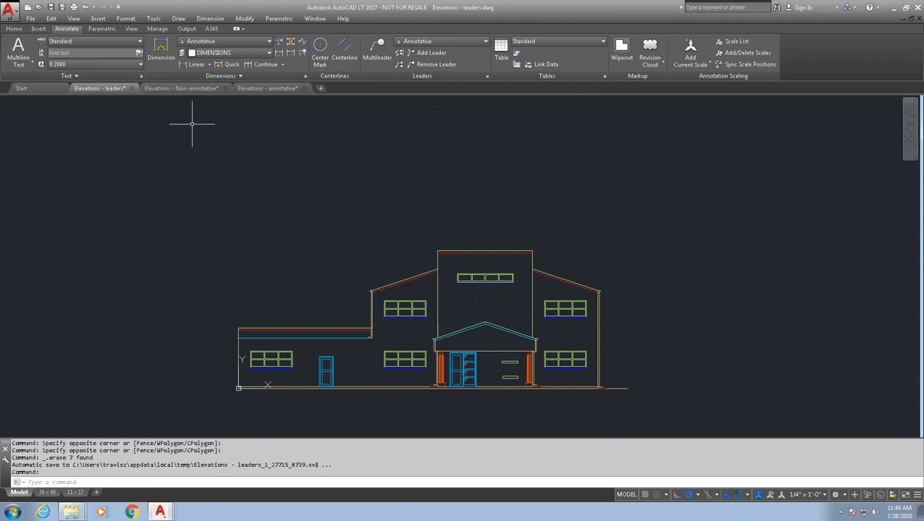
- Switch to the Elevations - Non-annotative drawing and view both dimensioned building elevations in model space
click(187, 89)
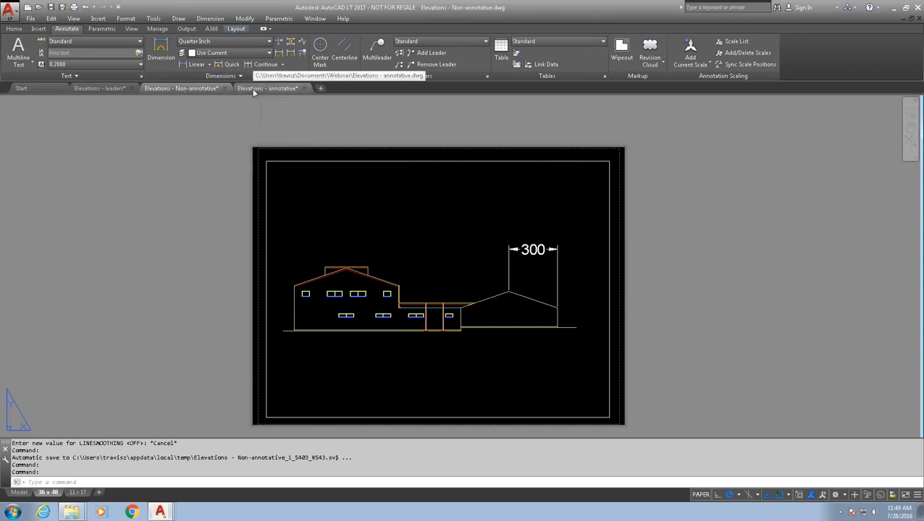
mouse_move(211, 91)
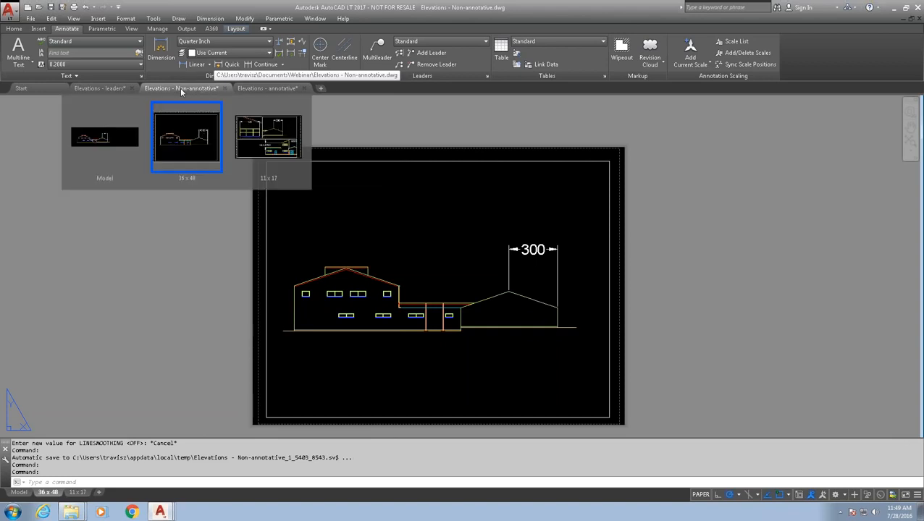
click(183, 92)
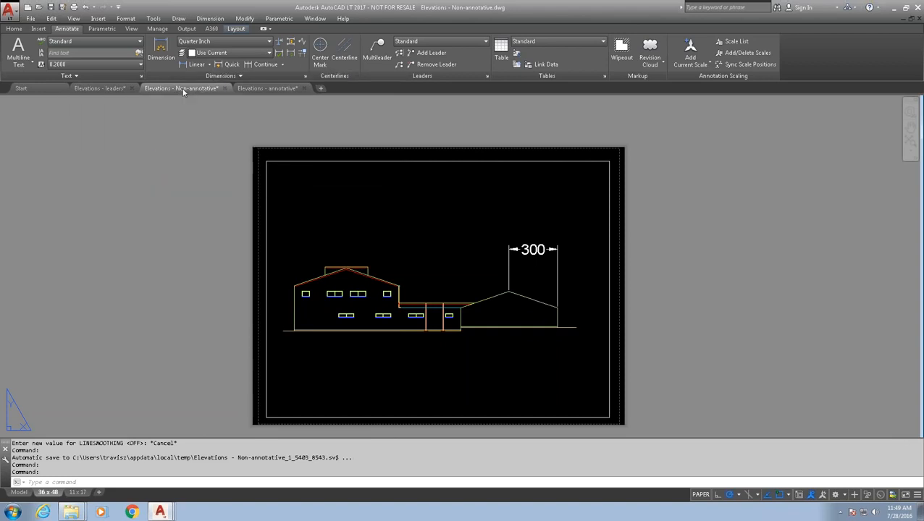
click(21, 492)
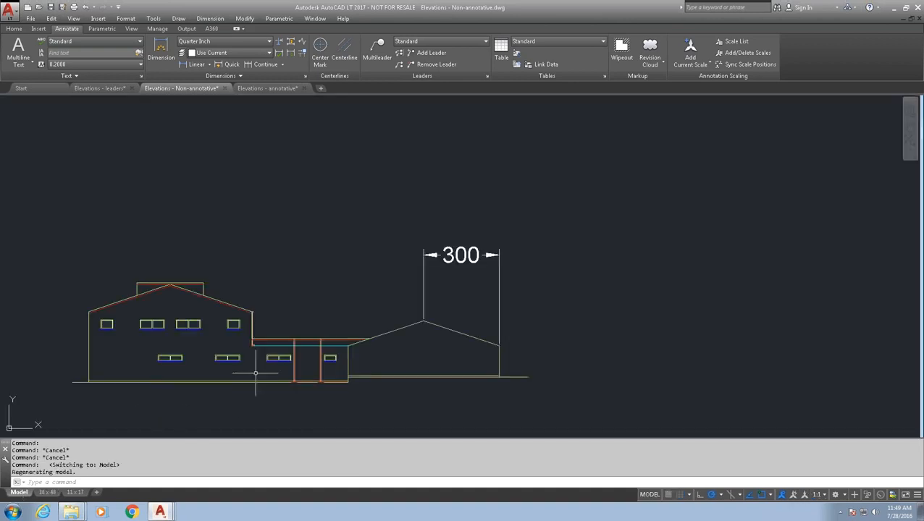
scroll(307, 300, down, 5)
middle_drag(319, 306, 359, 256)
scroll(307, 342, up, 4)
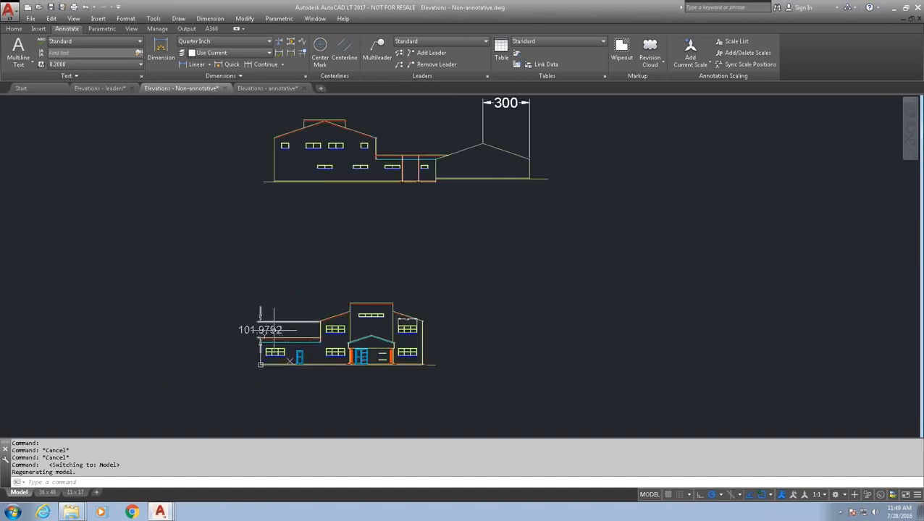
scroll(275, 331, up, 4)
scroll(324, 331, down, 4)
middle_drag(342, 286, 313, 299)
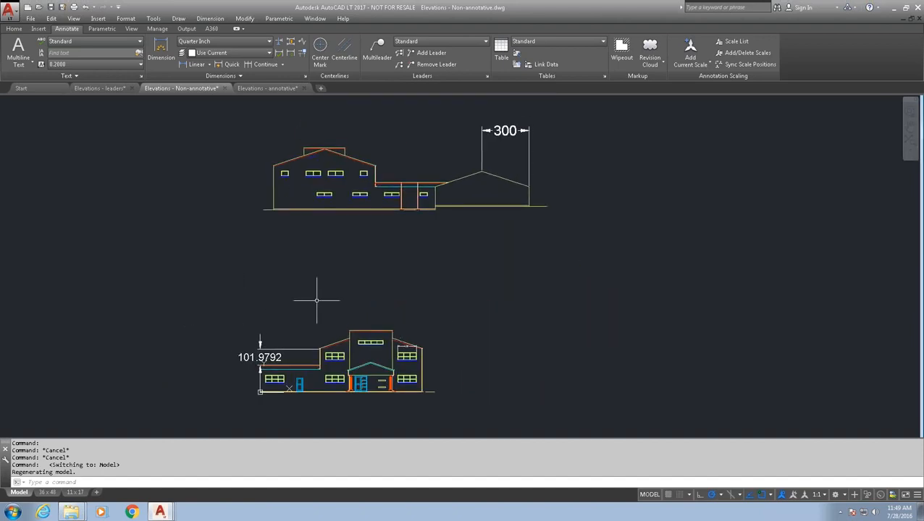
- View the 36 x 48 layout and the 11 x 17 layout of the non-annotative drawing
click(48, 492)
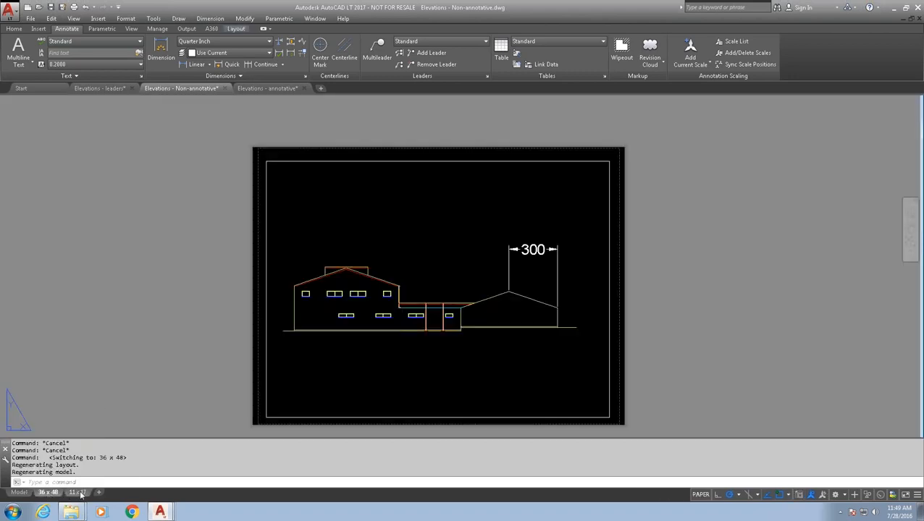
mouse_move(48, 495)
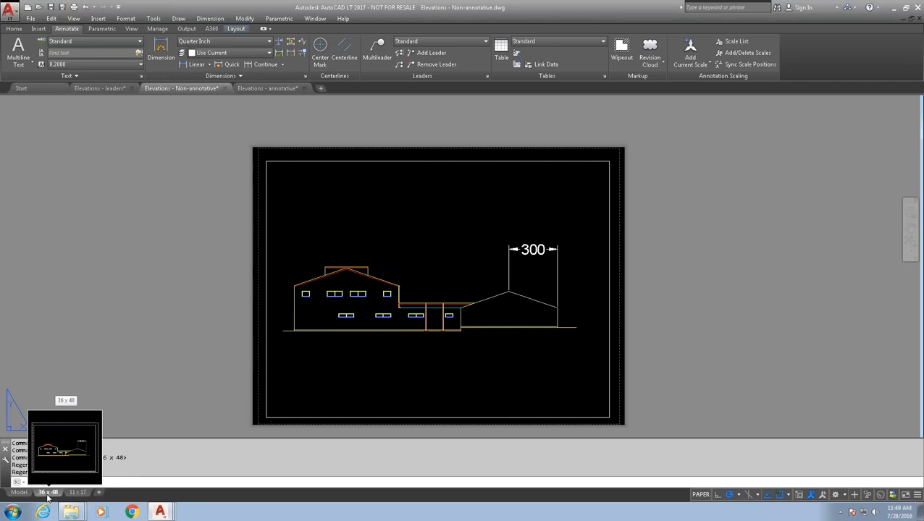
click(76, 494)
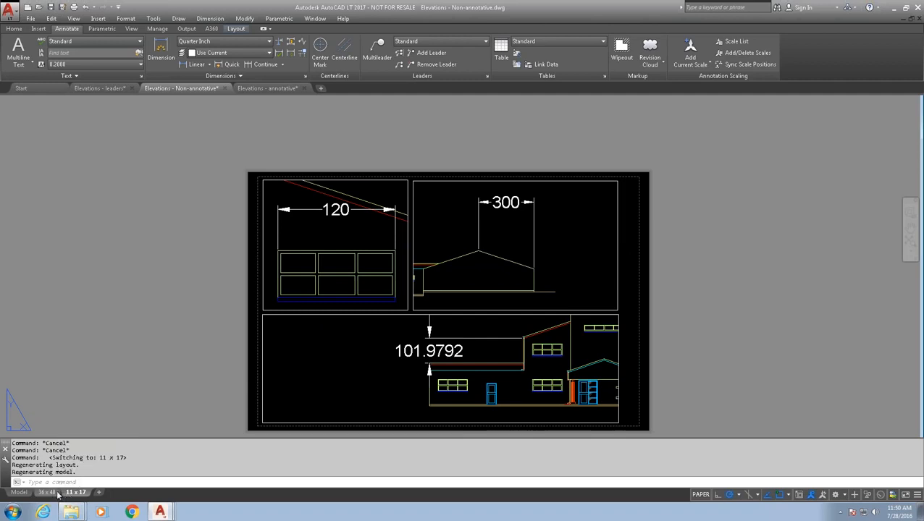
mouse_move(50, 494)
- Review the 3-32nds, 8th Inch, Half Inch and Quarter Inch styles in the Dimension Style Manager, and close it without changes
text(dimsty)
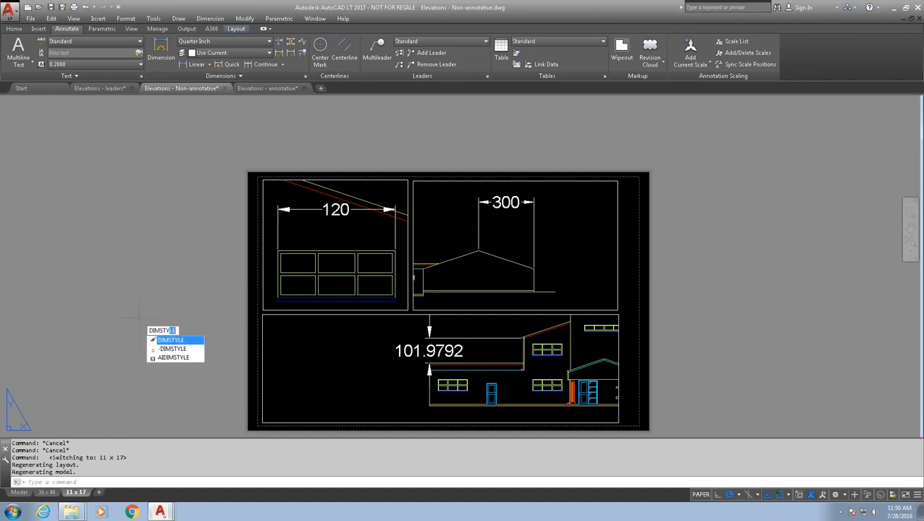
key(Return)
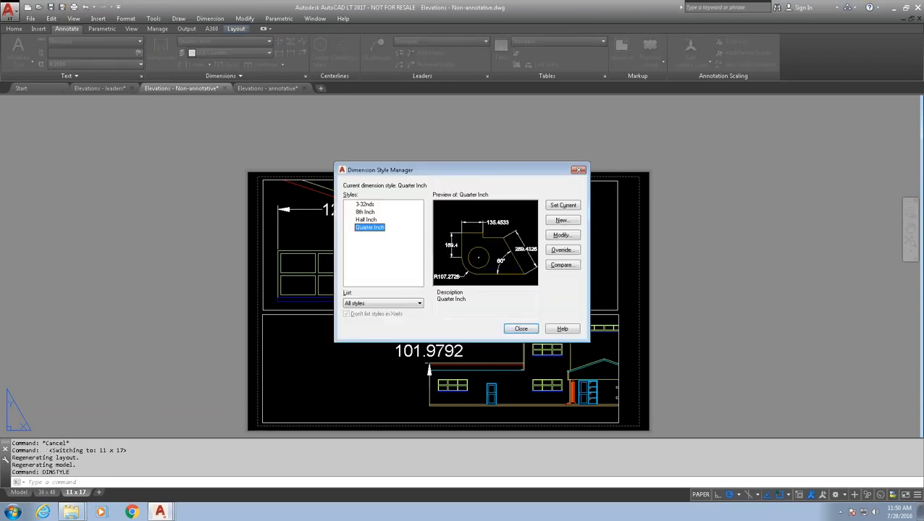
click(362, 205)
click(363, 213)
click(364, 220)
click(364, 228)
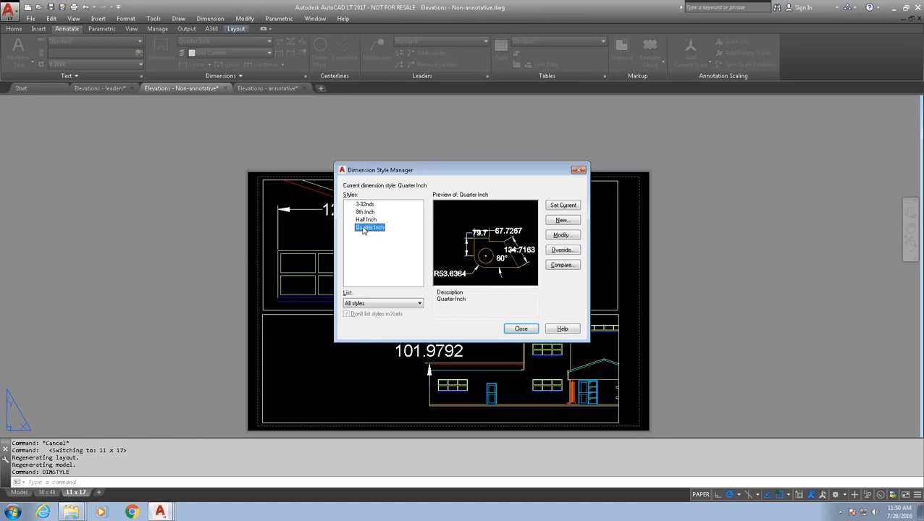
click(364, 220)
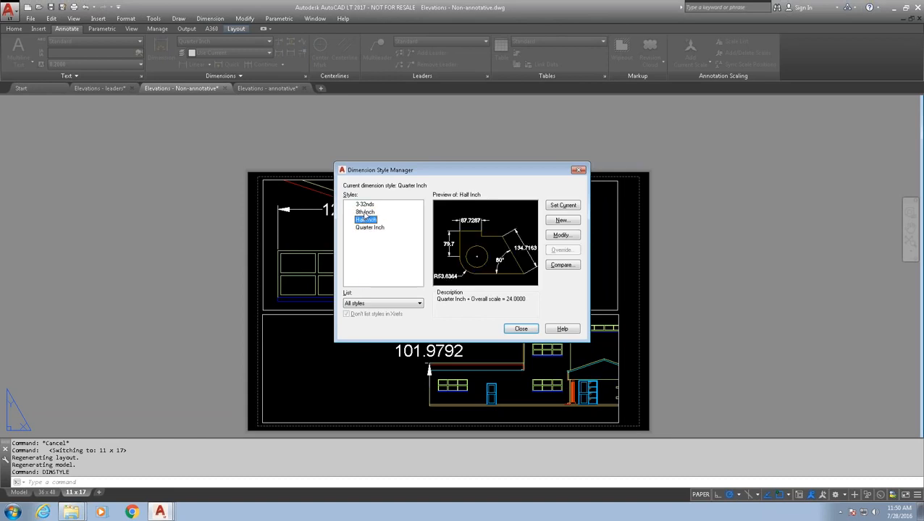
click(364, 212)
drag(391, 172, 185, 158)
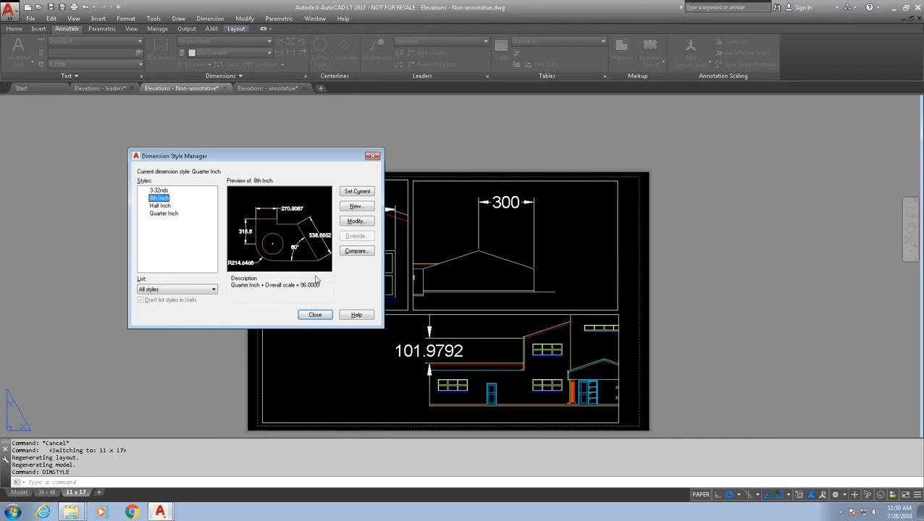
click(313, 315)
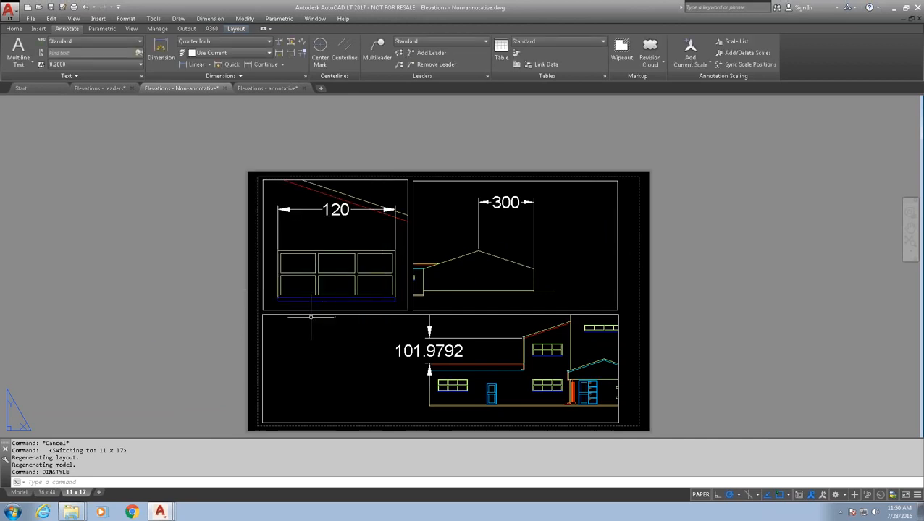
- Show the object properties and inspect the scale of each of the three viewports on the 11 x 17 layout
key(ctrl+1)
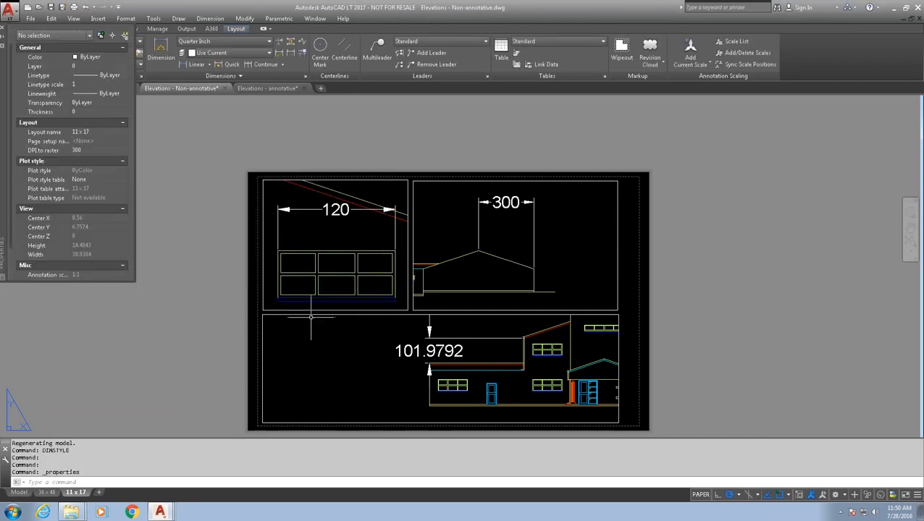
click(263, 226)
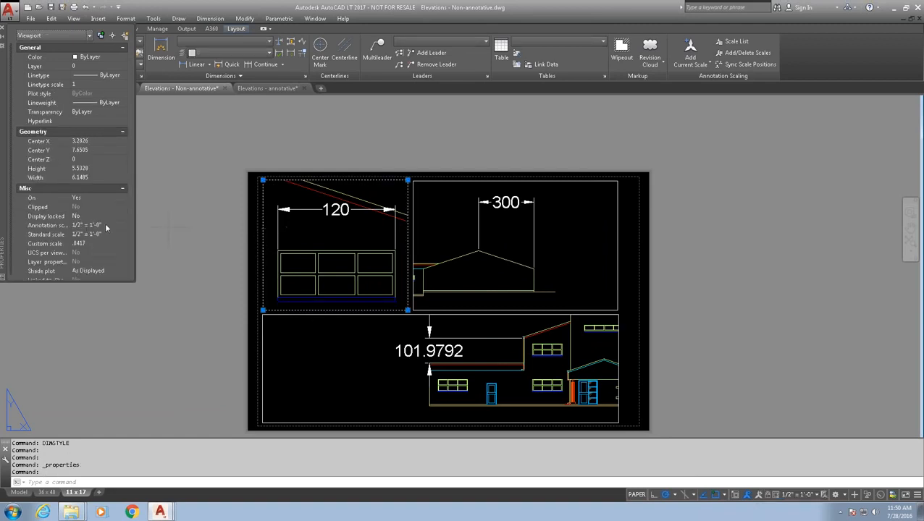
key(Escape)
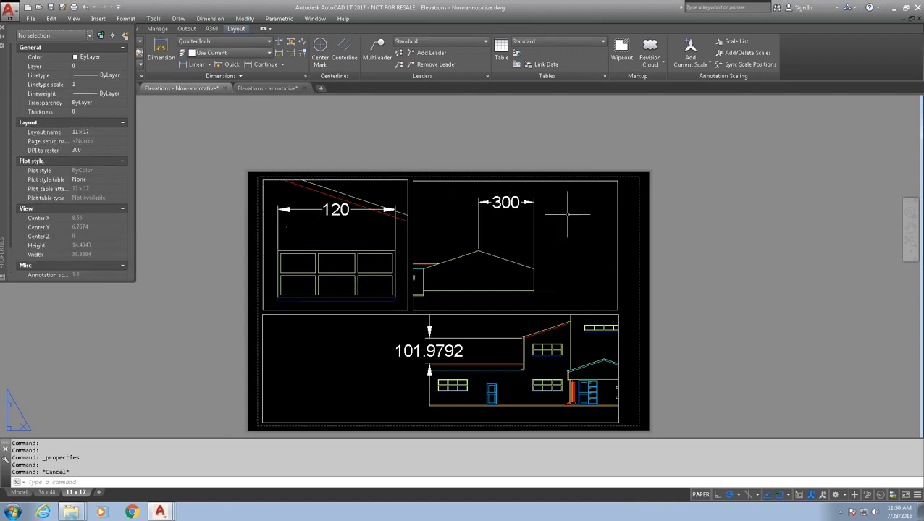
right_click(617, 230)
click(617, 230)
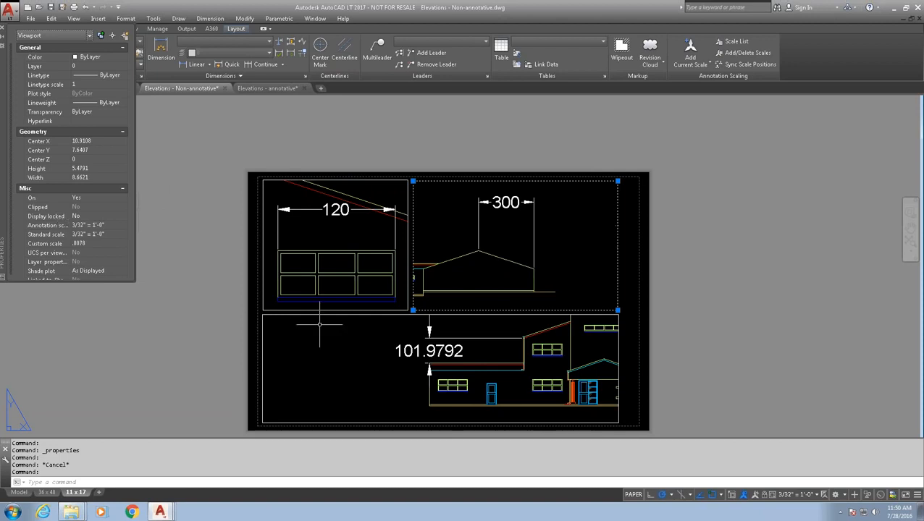
key(Escape)
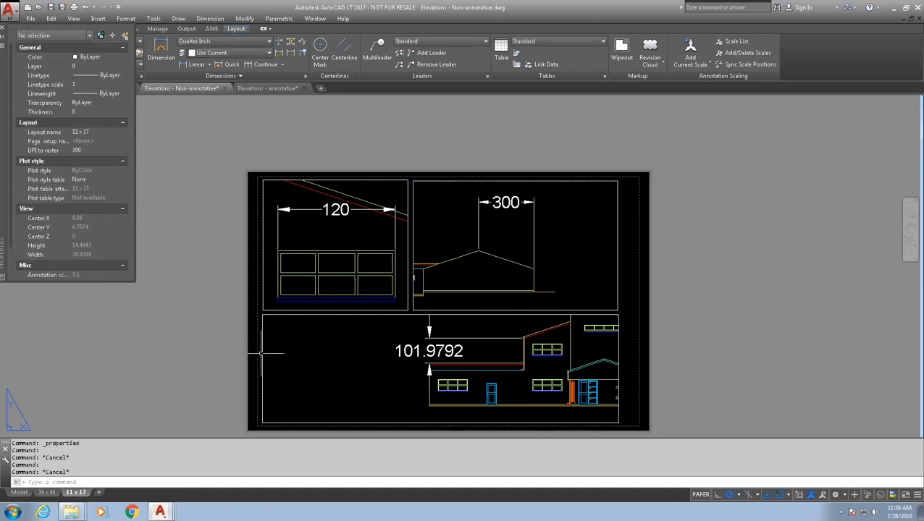
click(262, 352)
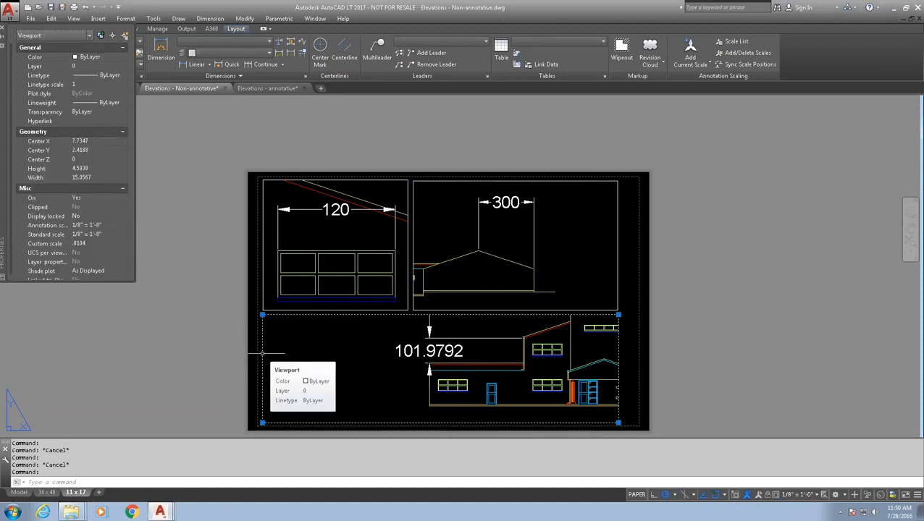
- Inspect the viewport scale on the 36 x 48 layout, leaving the viewport deselected
click(48, 492)
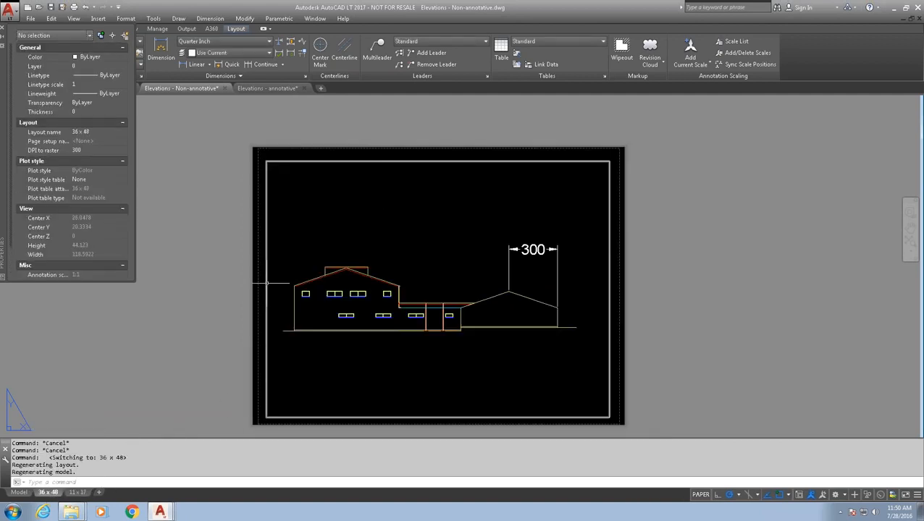
click(266, 284)
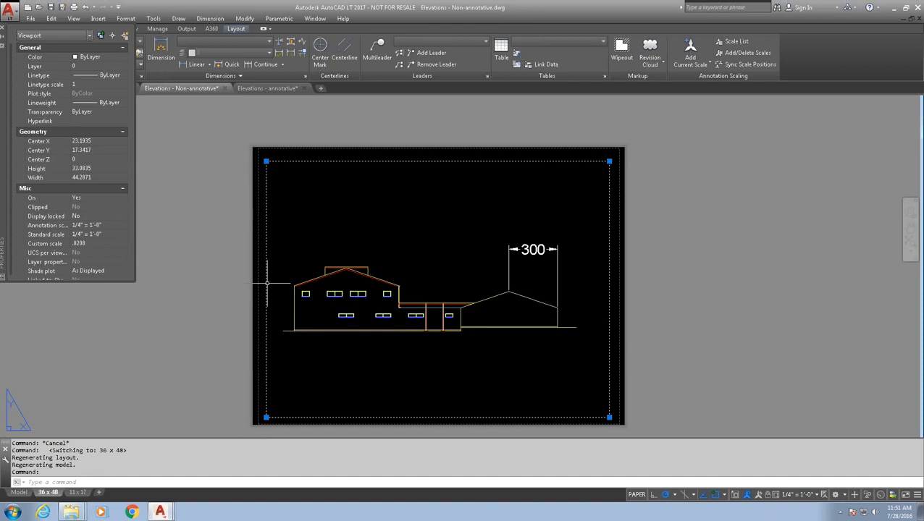
key(Escape)
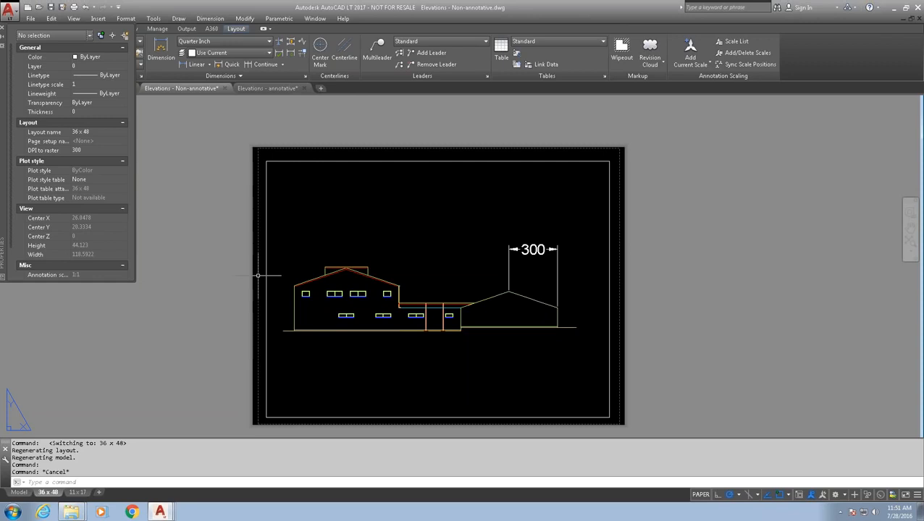
- Reopen the Dimension Style Manager and compare the descriptions of the Half Inch, 8th Inch and 3-32nds styles
text(dimstyle)
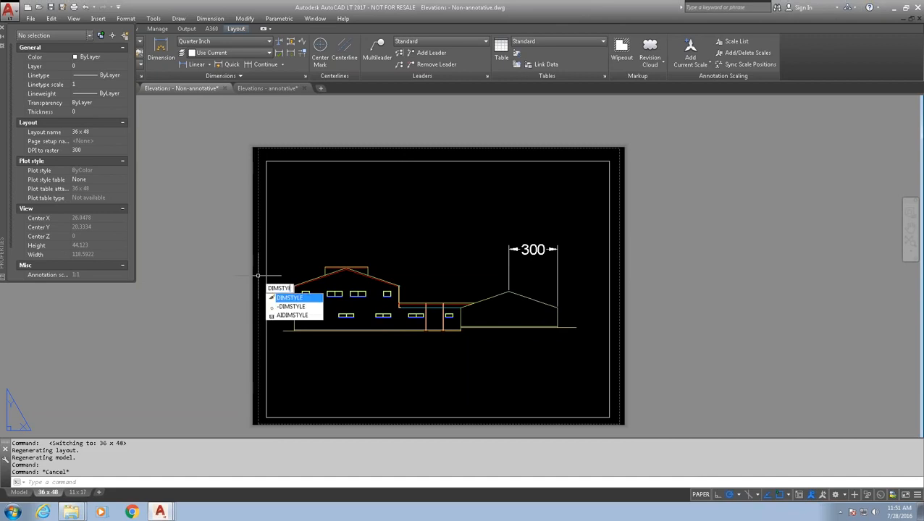
key(Return)
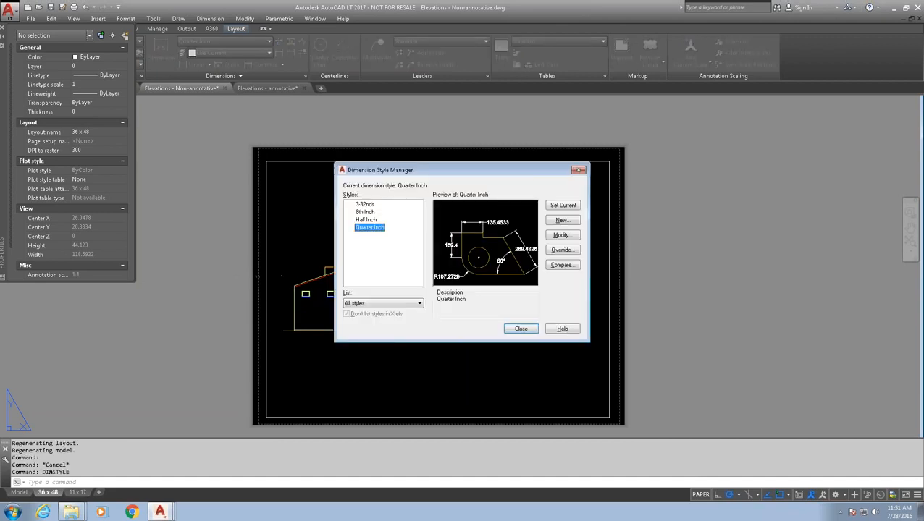
click(373, 220)
click(369, 213)
click(369, 205)
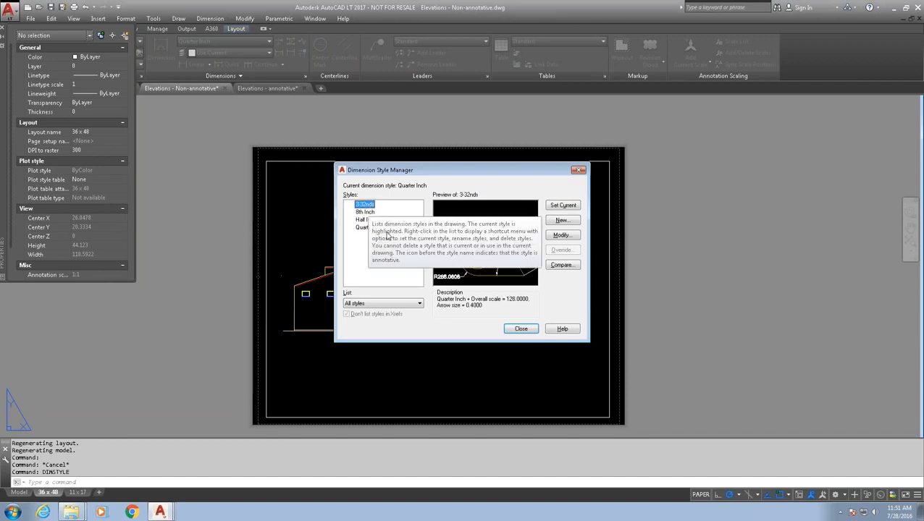
click(366, 212)
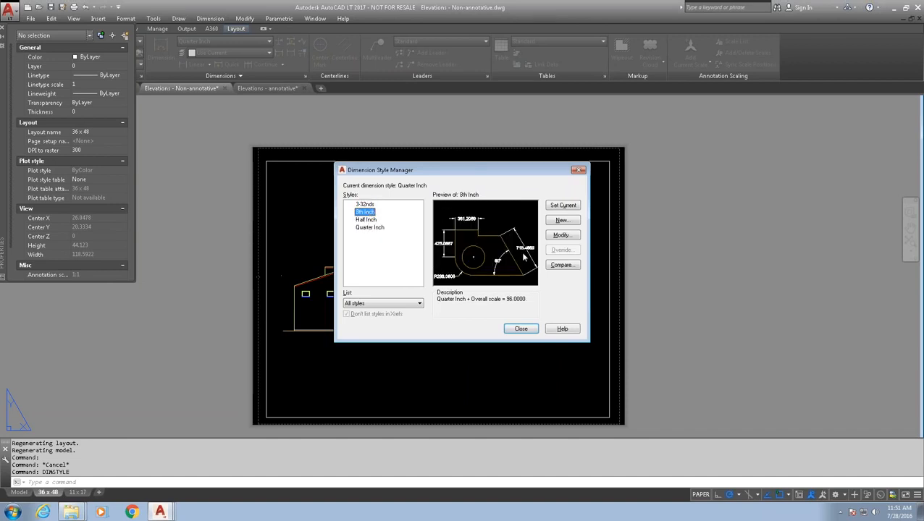
- Examine the 8th Inch dimension style's overall scale and line settings, and leave the style unmodified
click(561, 236)
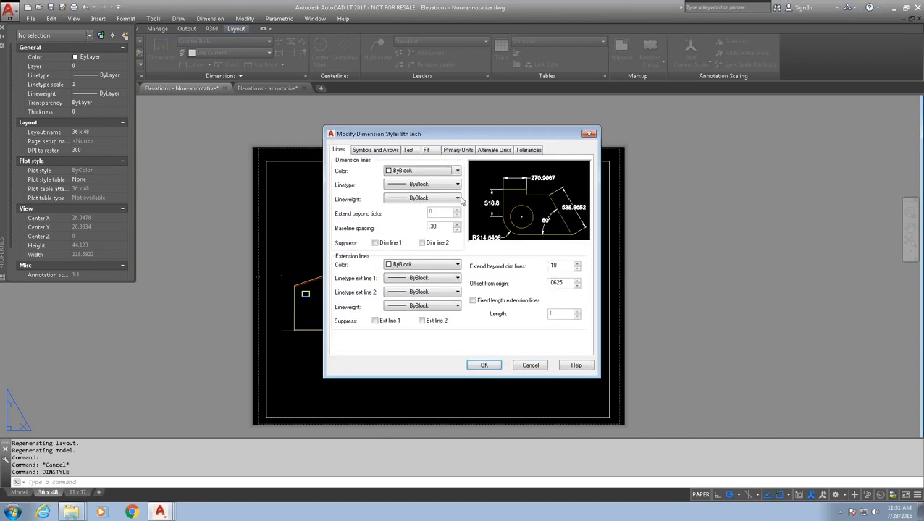
click(432, 150)
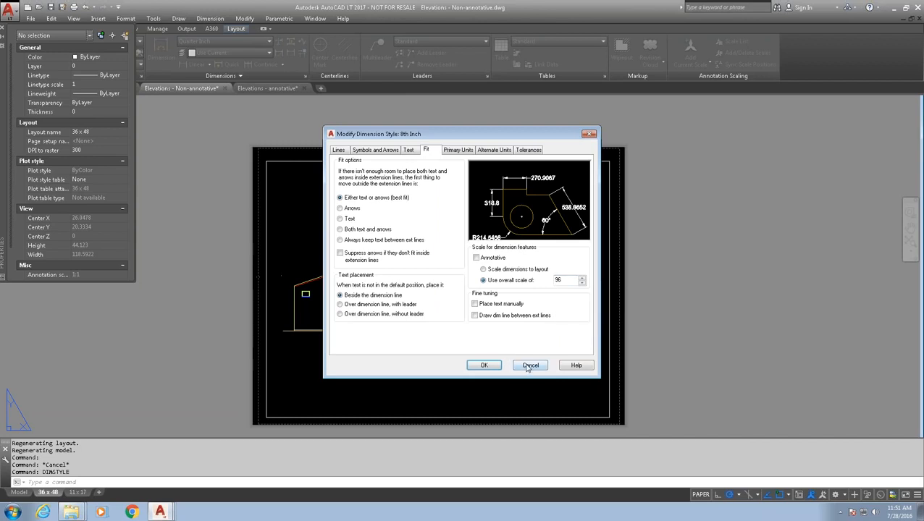
click(344, 152)
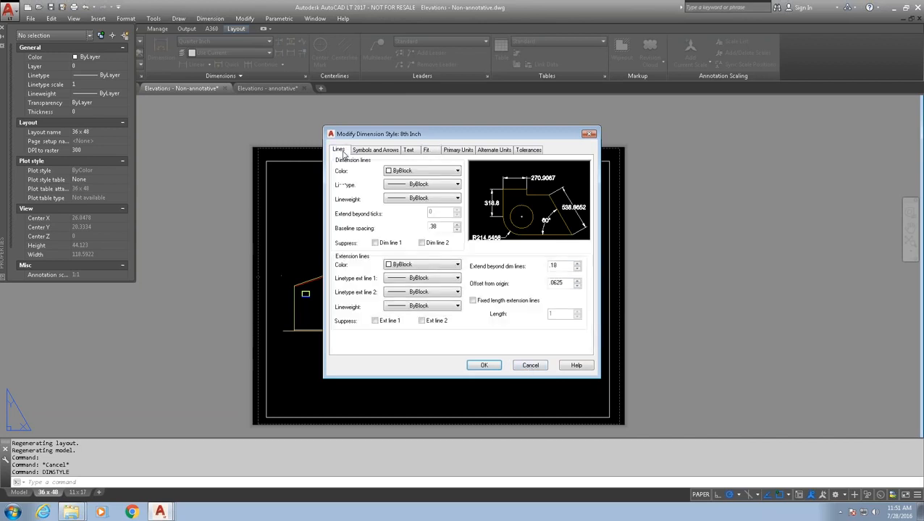
click(532, 365)
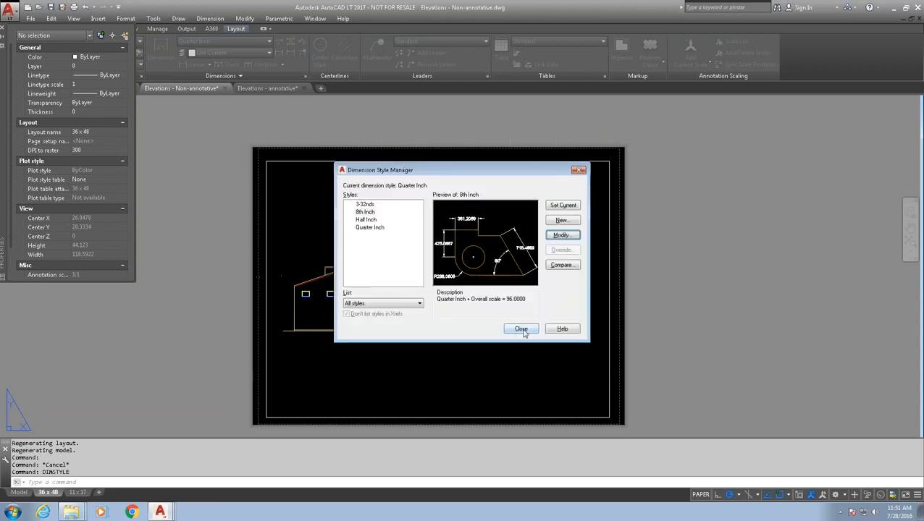
- Check the Half Inch dimension style's overall scale in its fit settings, and leave the style unmodified
click(367, 219)
click(562, 234)
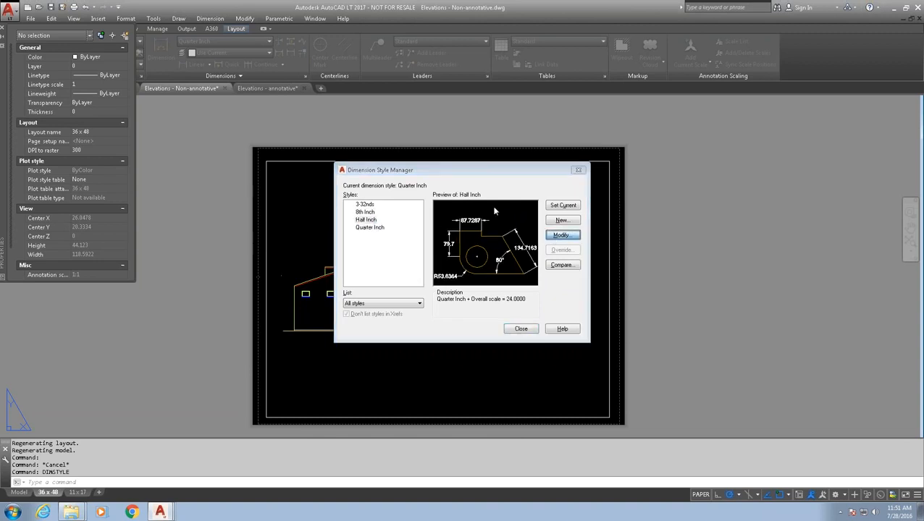
click(428, 150)
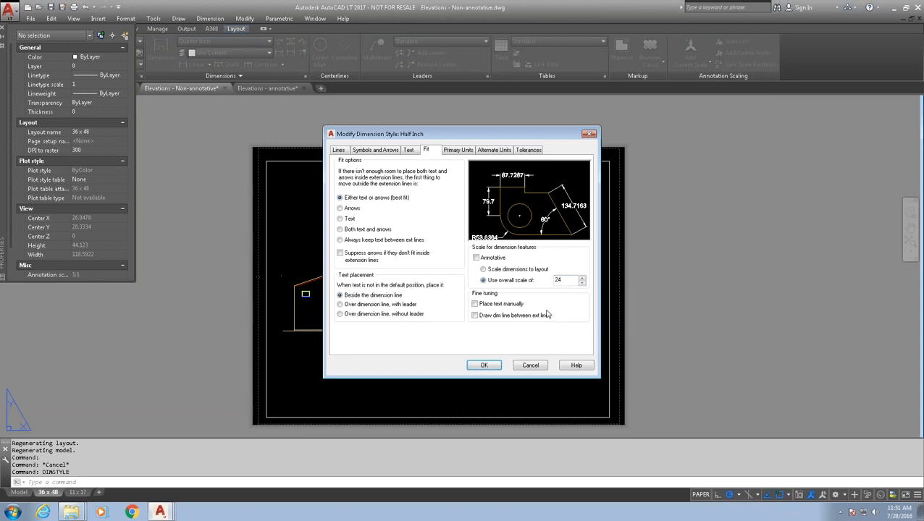
click(531, 365)
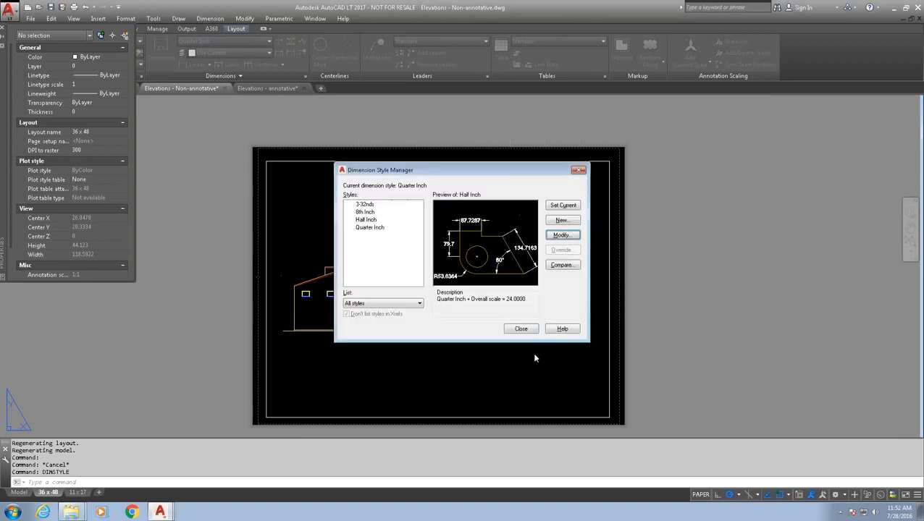
- Leave the Dimension Style Manager and compare the dimensions on the 11 x 17 and 36 x 48 layouts of the non-annotative drawing
click(524, 329)
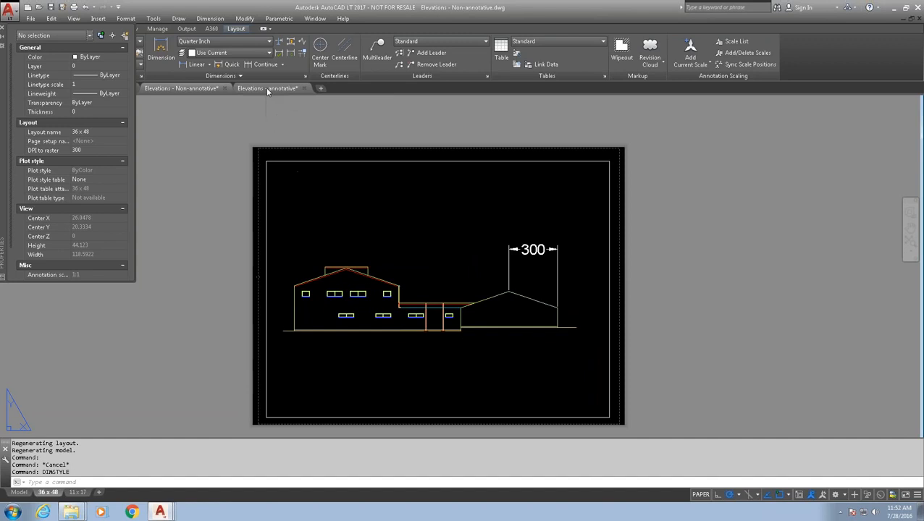
mouse_move(266, 88)
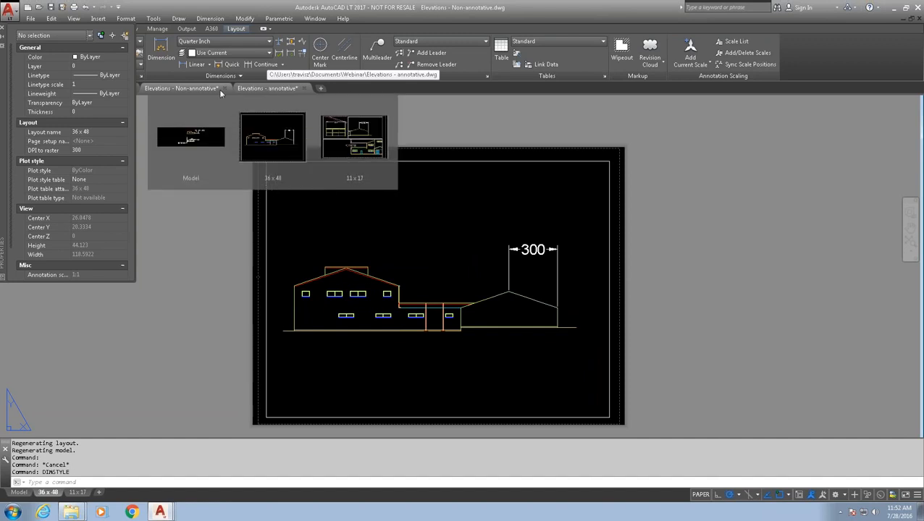
mouse_move(186, 91)
click(262, 171)
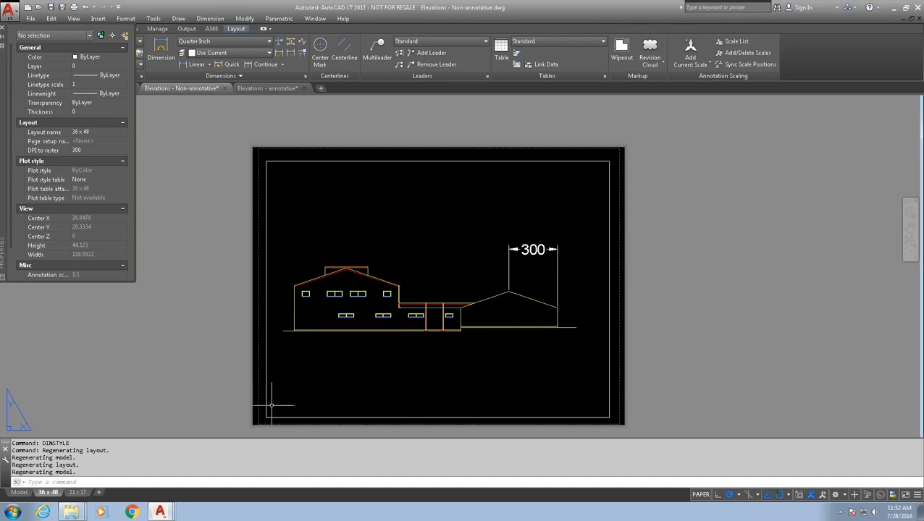
click(76, 492)
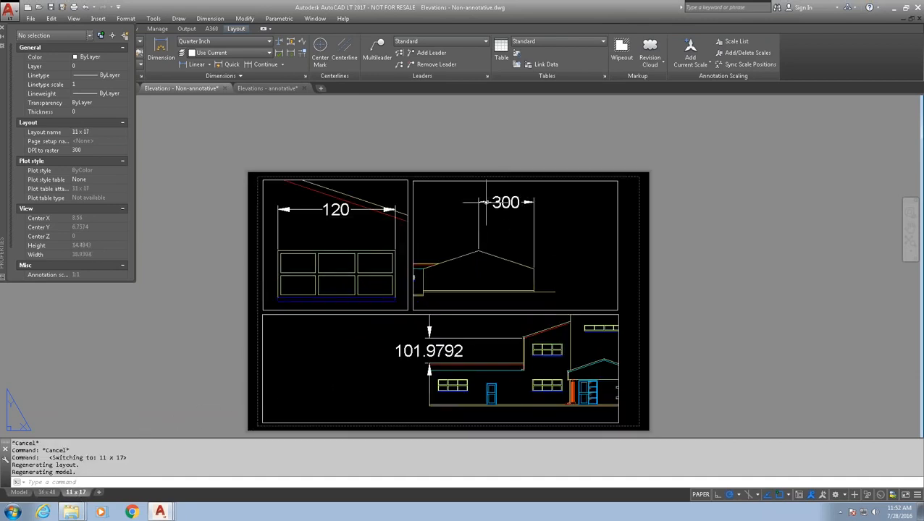
click(46, 492)
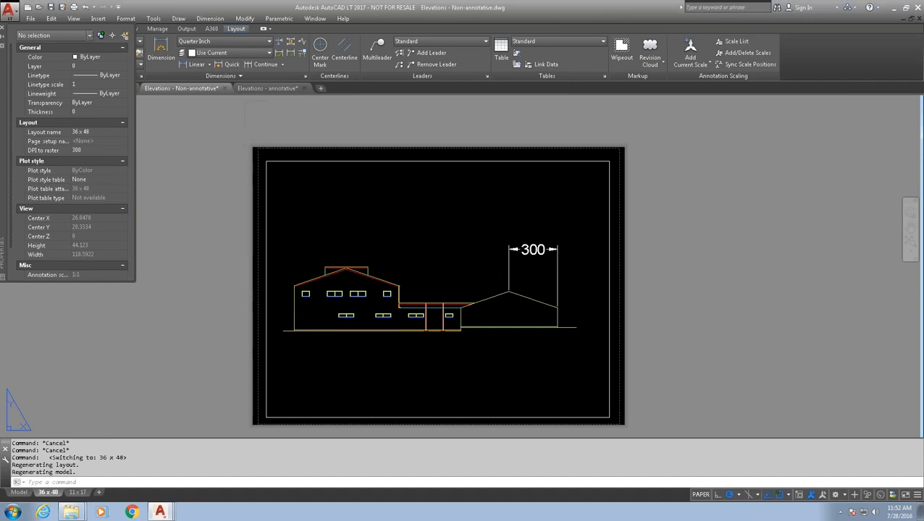
- Switch to the Elevations - annotative drawing and examine the gable dimension on its 36 x 48 layout
click(255, 89)
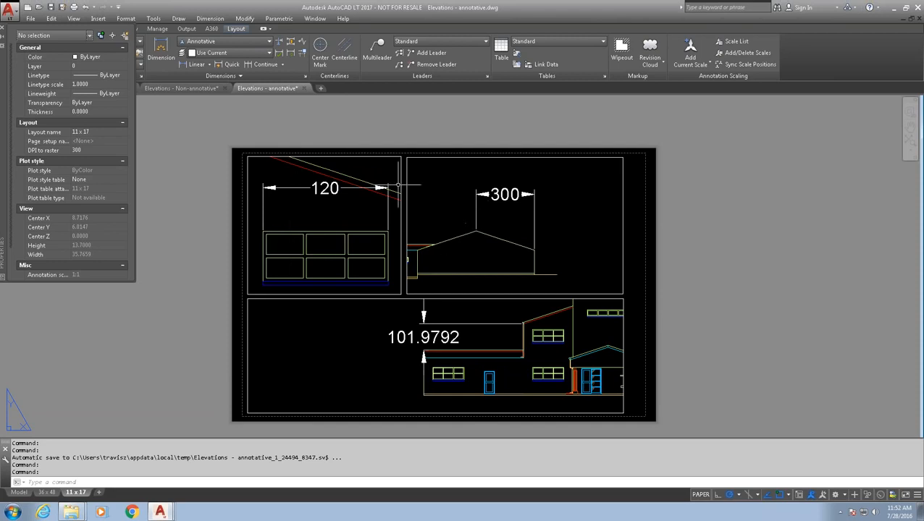
click(48, 492)
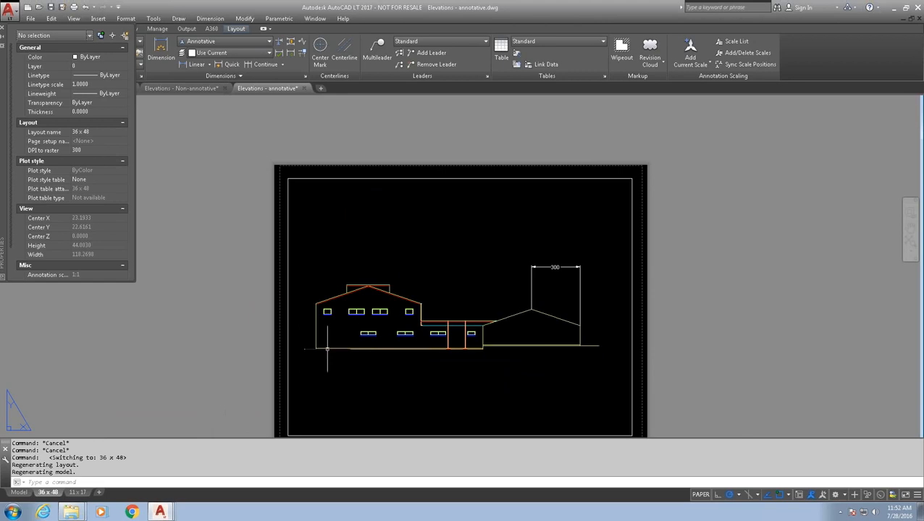
scroll(320, 363, up, 4)
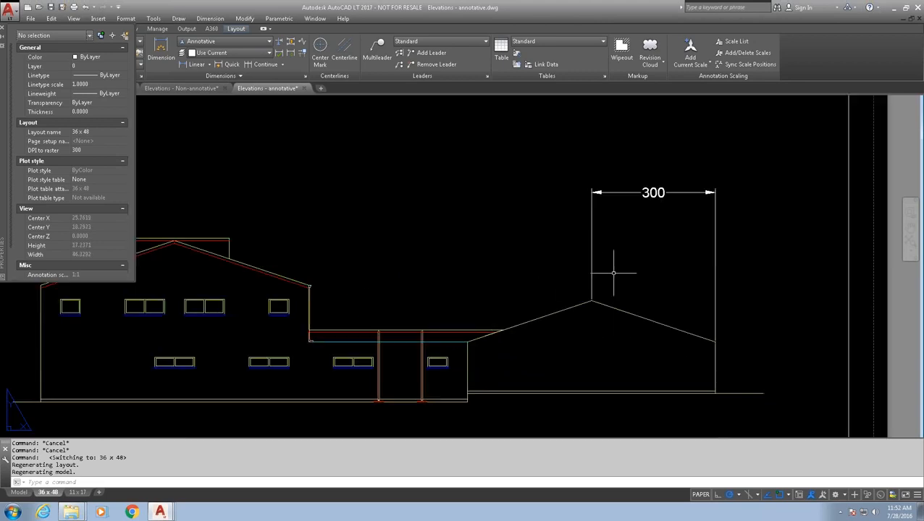
scroll(613, 267, down, 4)
scroll(579, 267, up, 1)
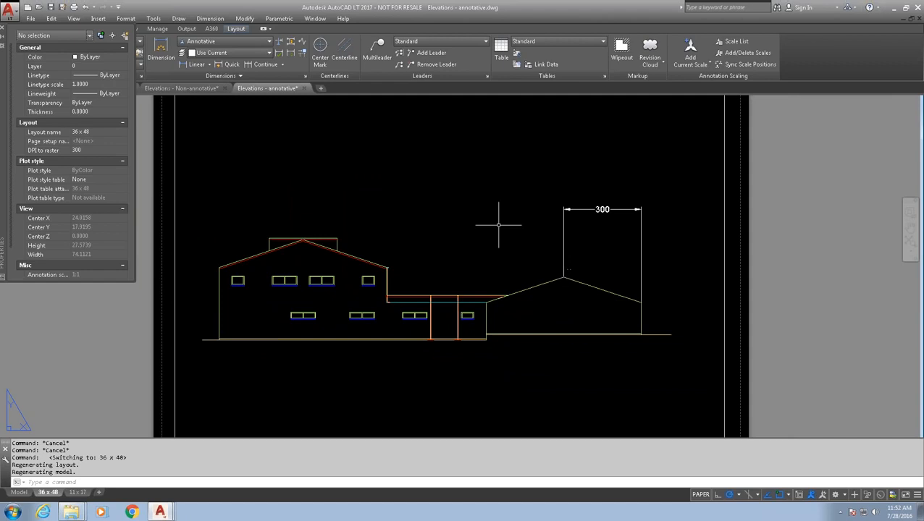
- Check the text height of the Annotative dimension style in the Dimension Style Manager, and leave the style unmodified
text(dimstyle)
key(Return)
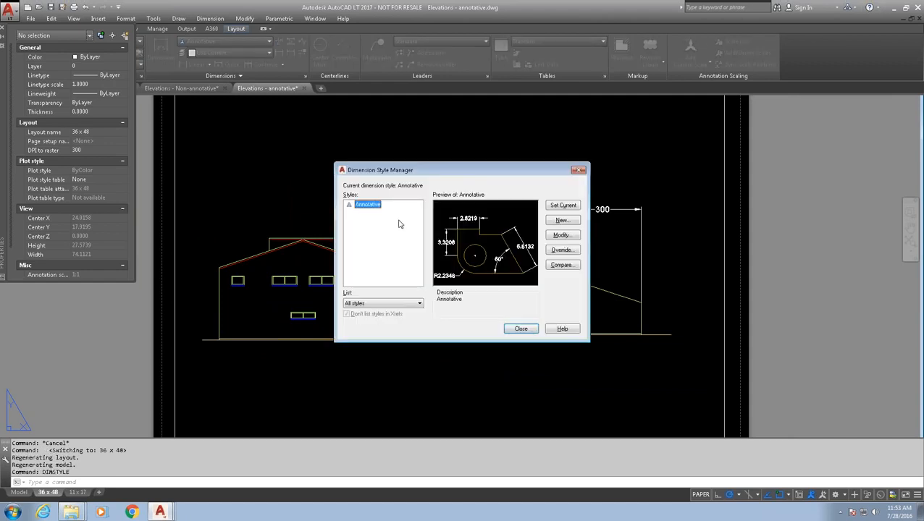
click(561, 235)
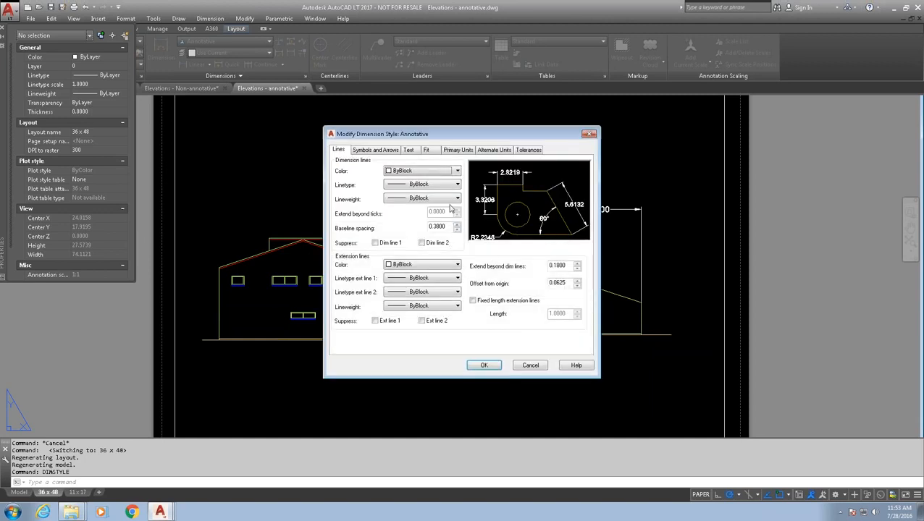
click(409, 150)
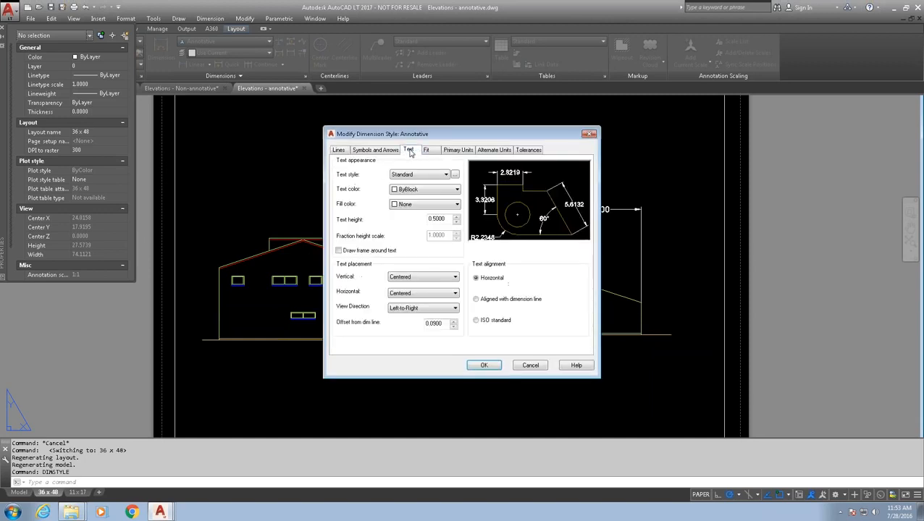
double_click(445, 218)
click(527, 364)
click(520, 329)
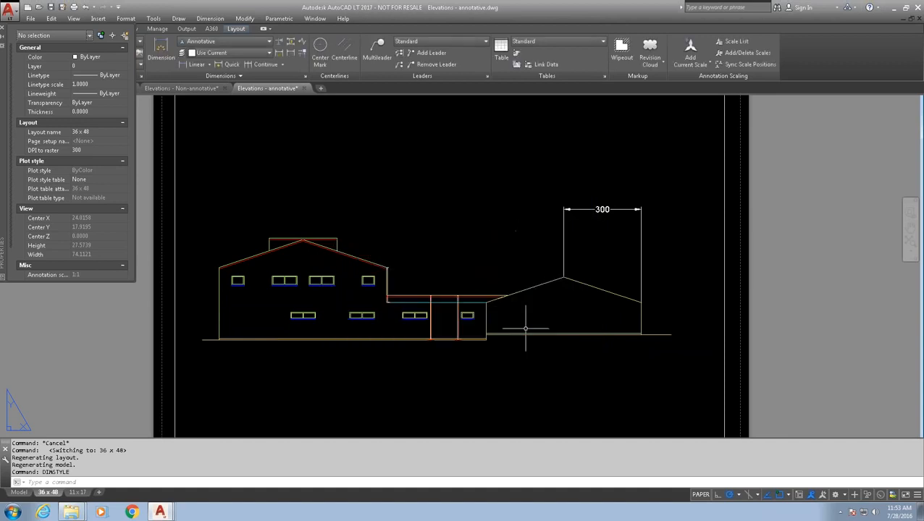
- Review the 11 x 17 layout, and set the annotation scale in model space to 1/8" = 1'-0"
scroll(406, 298, down, 2)
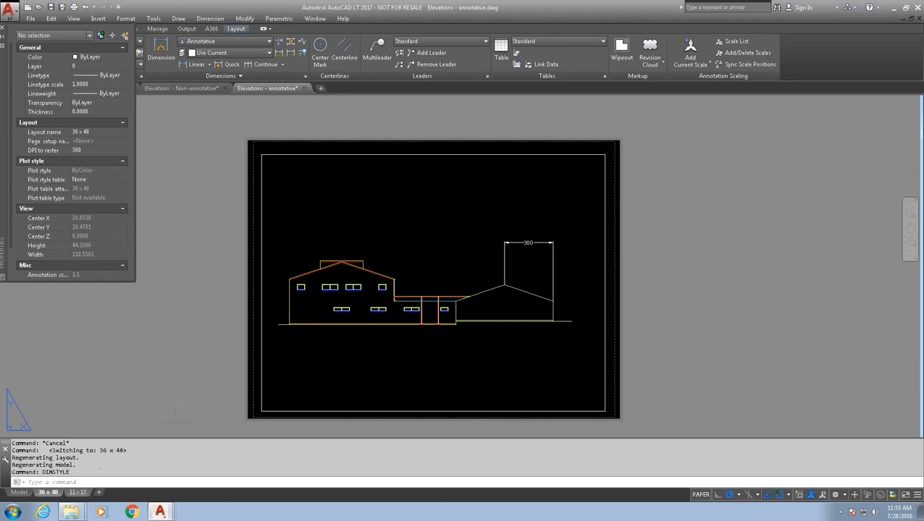
click(76, 492)
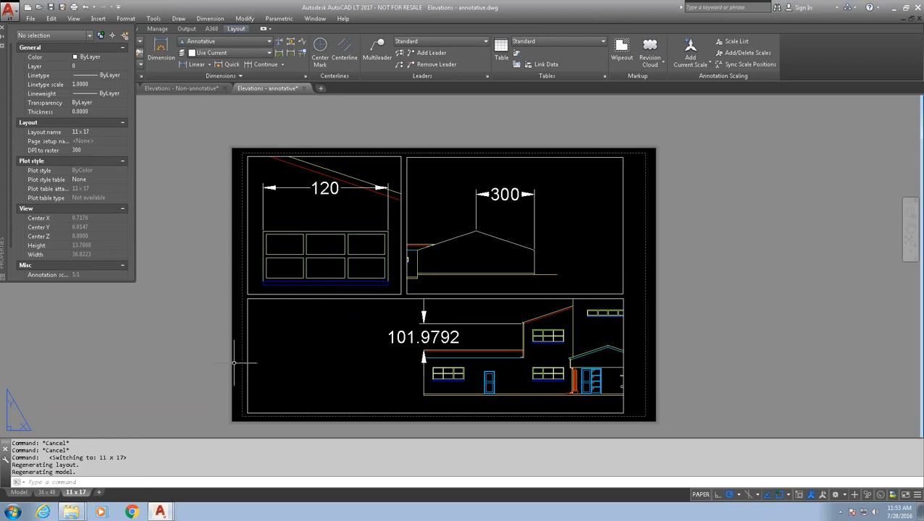
click(19, 492)
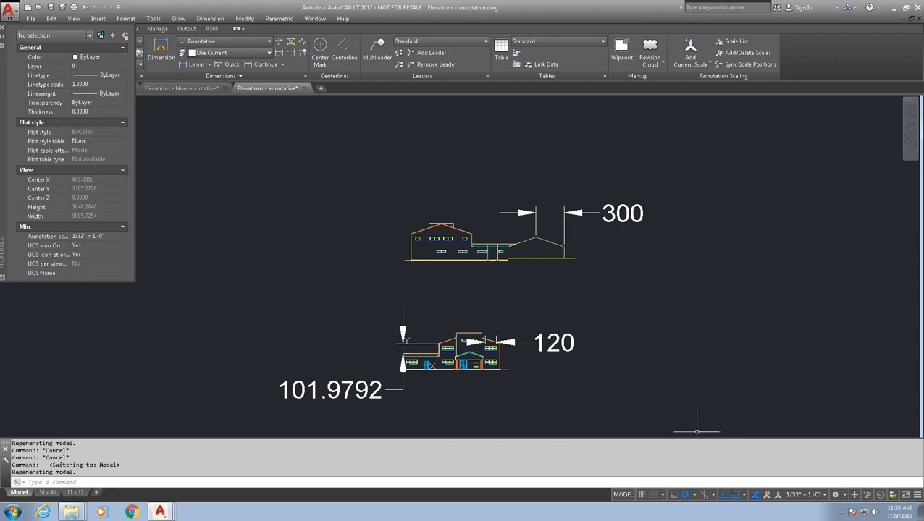
click(823, 495)
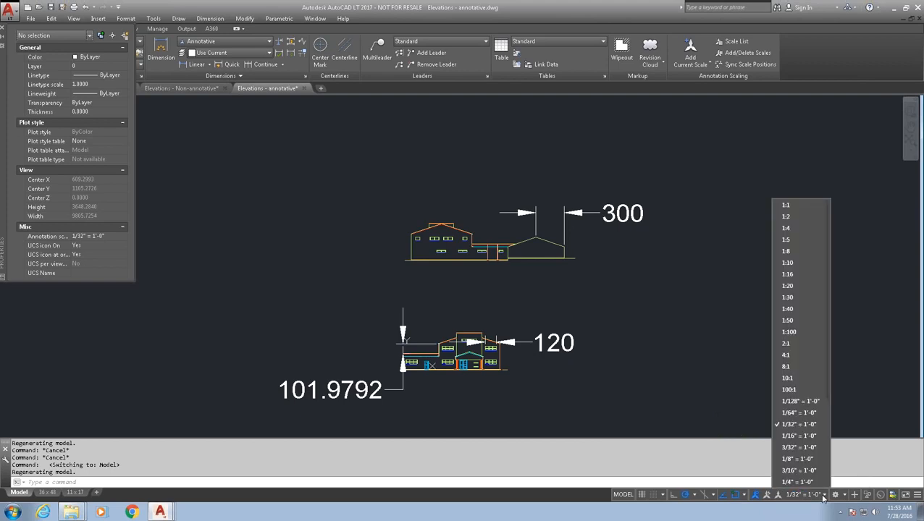
click(799, 459)
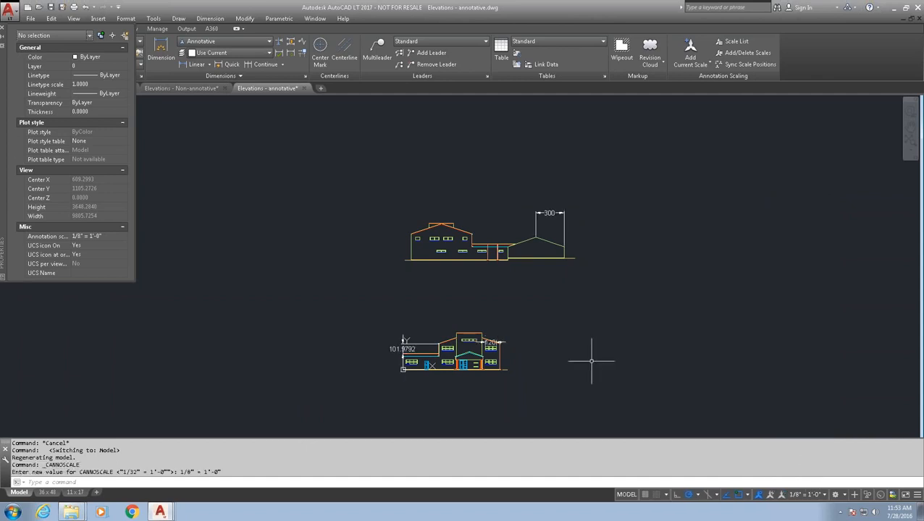
scroll(579, 219, up, 2)
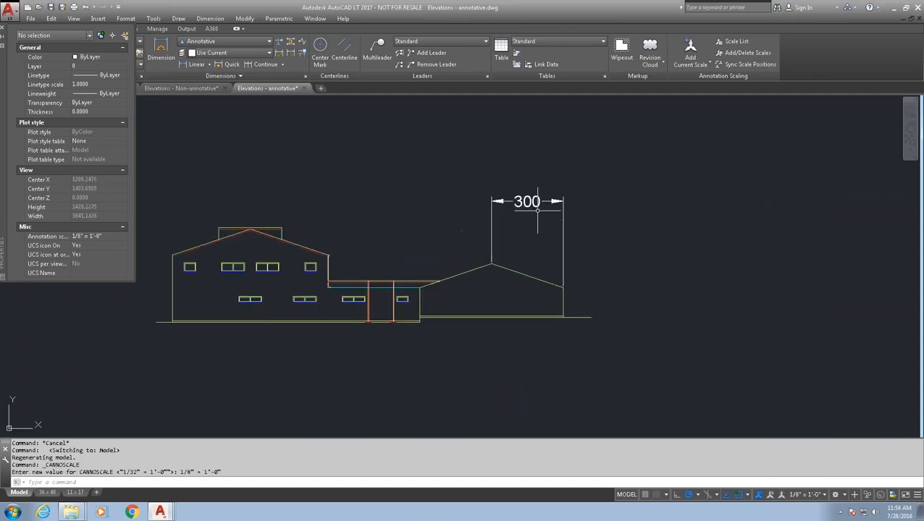
scroll(537, 223, down, 2)
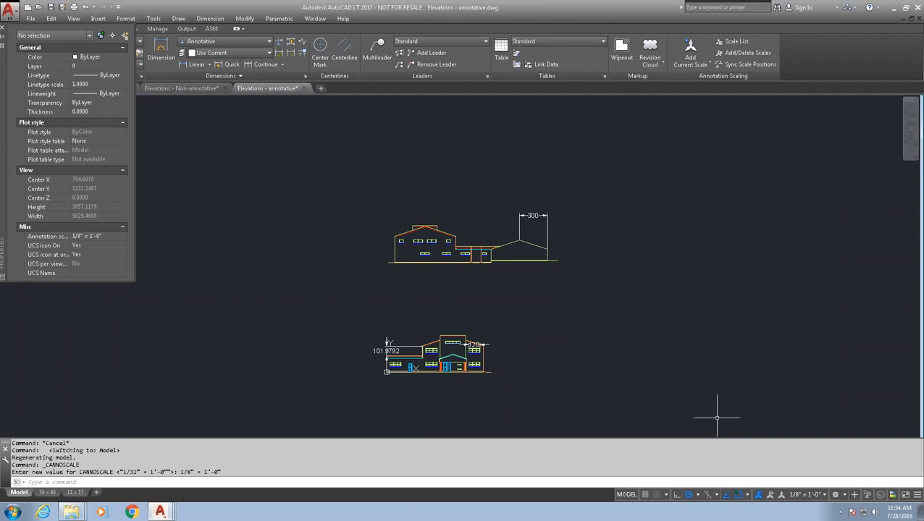
- Compare the dimensions on the 11 x 17 and 36 x 48 layouts with those in model space
click(75, 493)
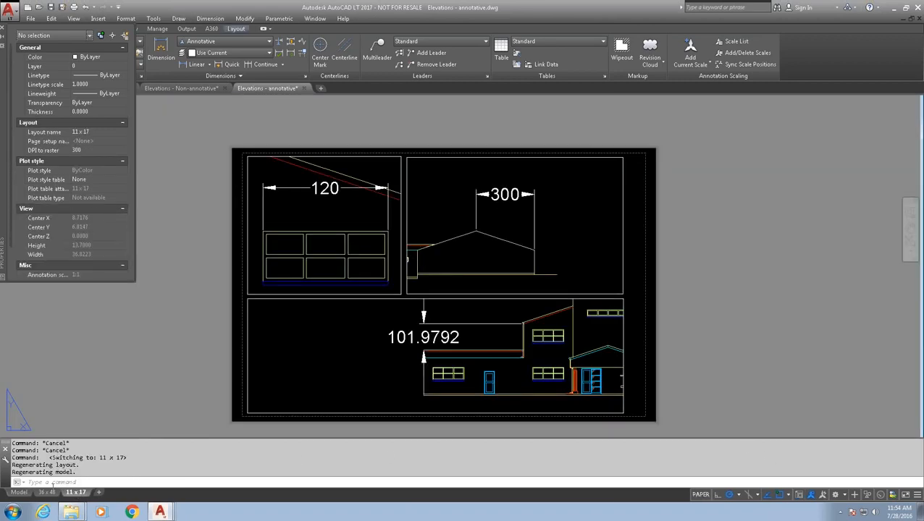
click(46, 493)
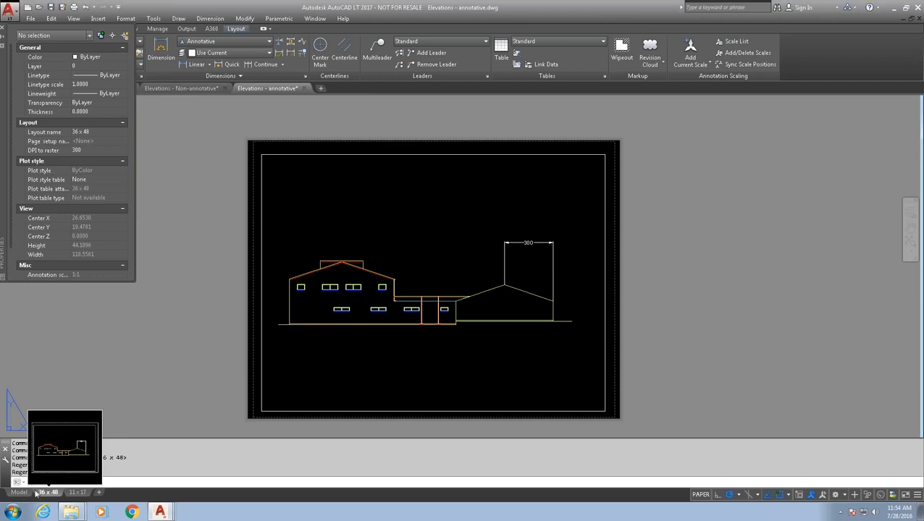
click(20, 492)
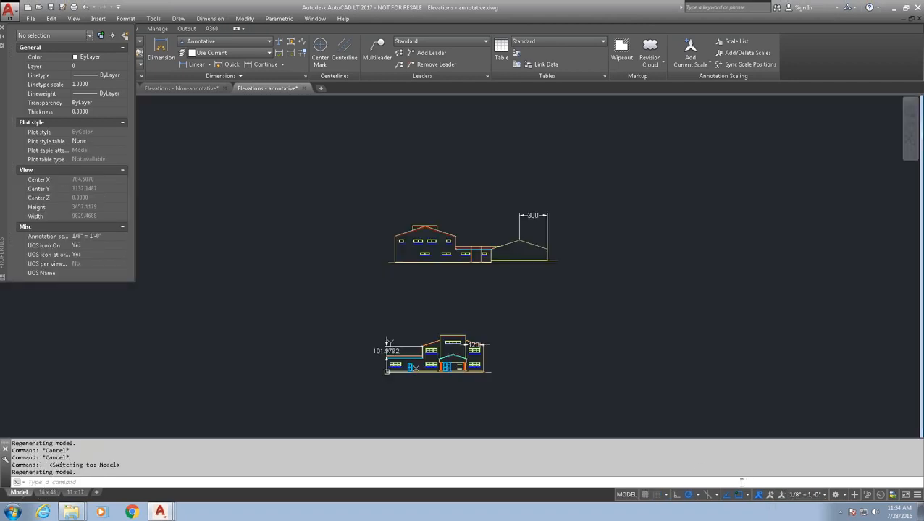
- Set the 36 x 48 layout viewport's annotation scale to 1/8" = 1'-0" and turn on automatic adding of scales to annotative objects
click(47, 492)
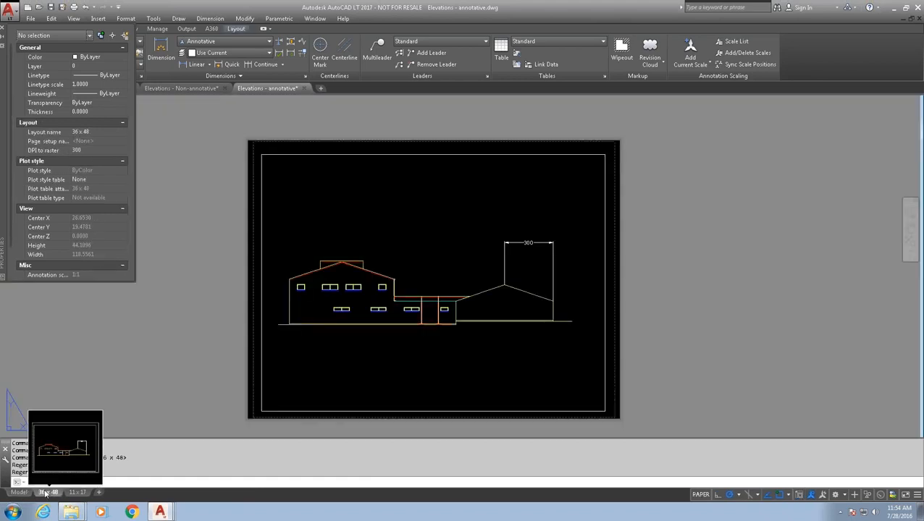
click(261, 369)
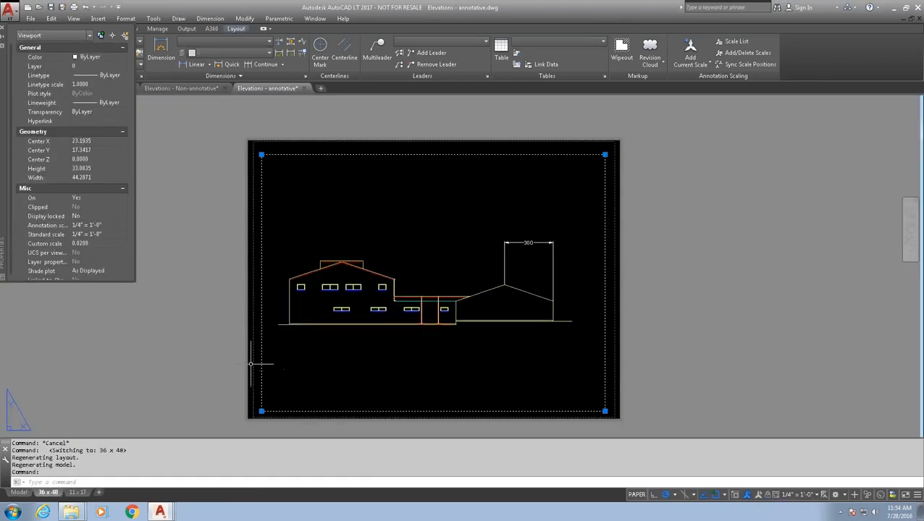
click(115, 225)
click(123, 227)
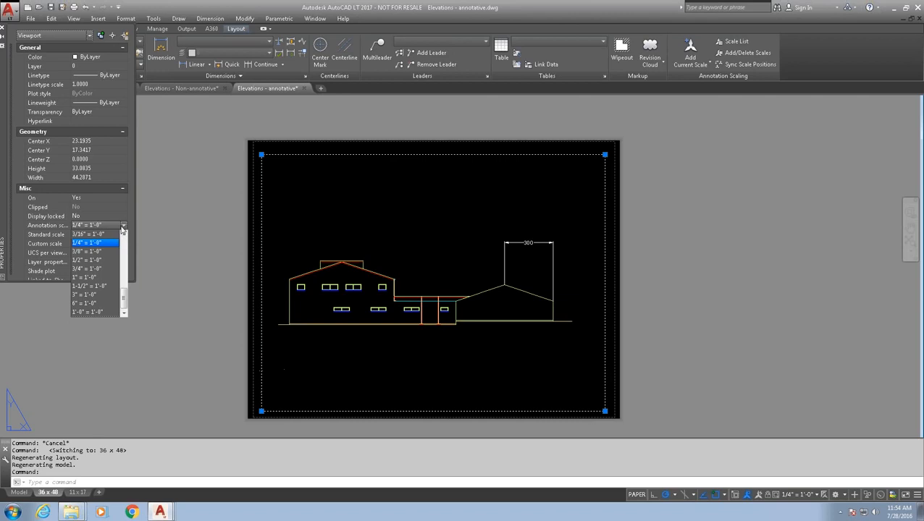
click(123, 234)
click(123, 234)
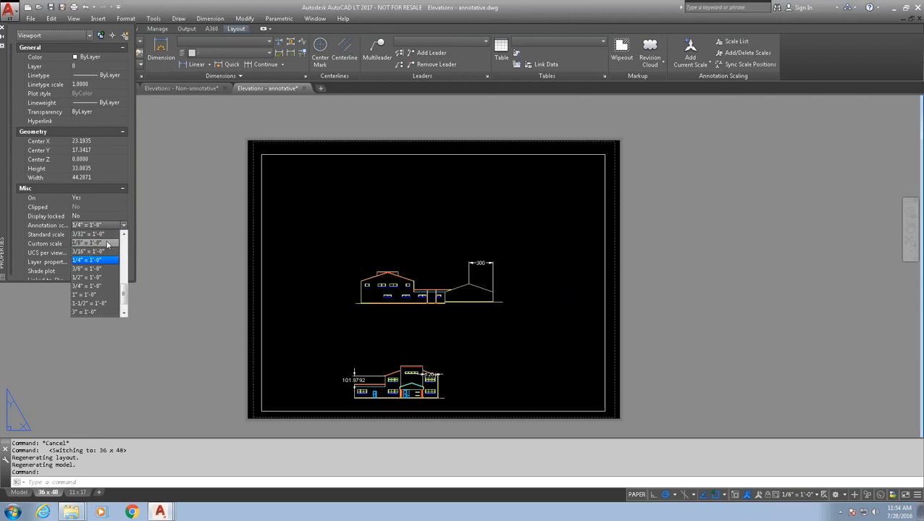
click(103, 243)
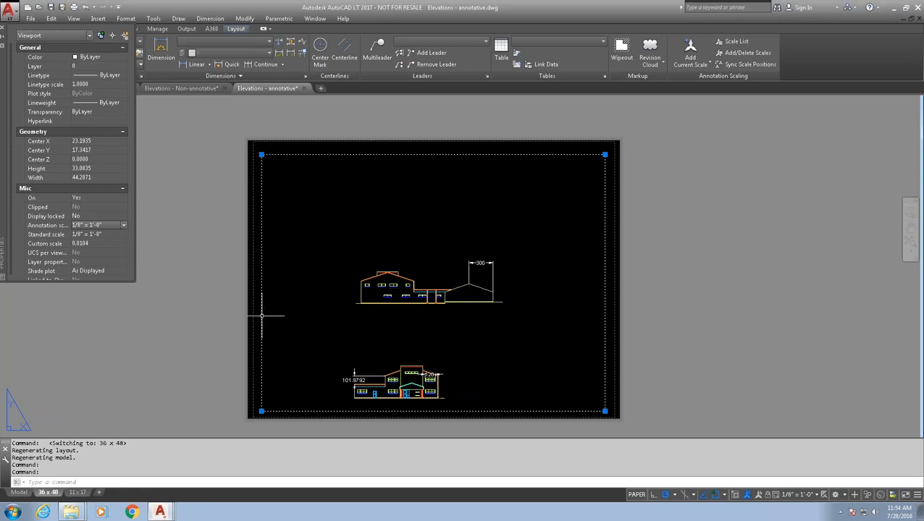
mouse_move(261, 316)
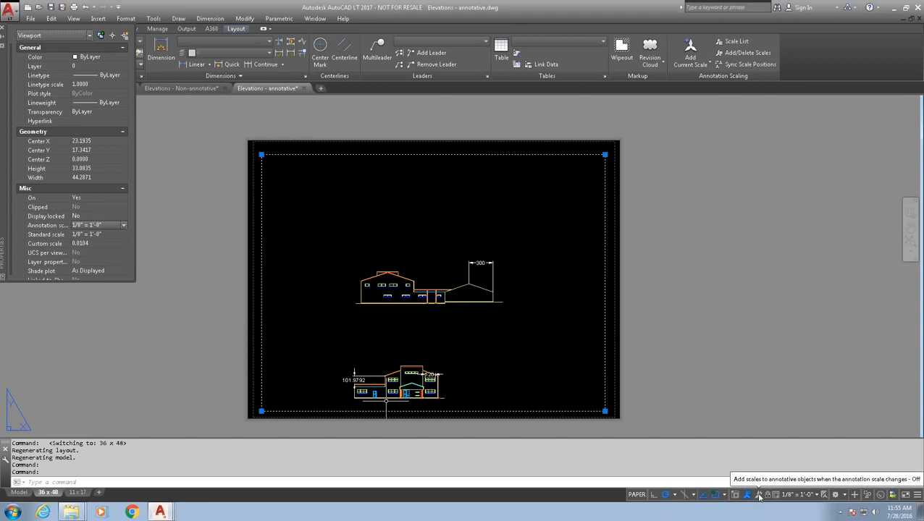
click(758, 496)
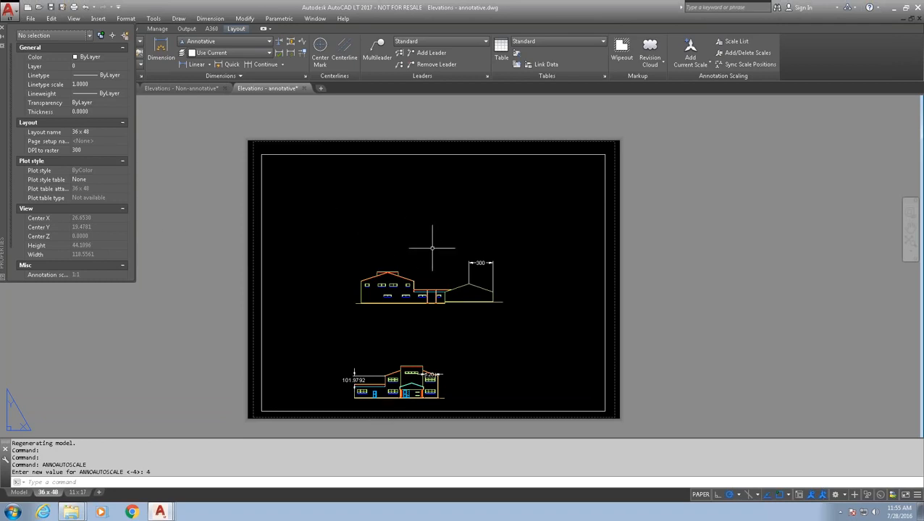
- Inspect the gable dimension's annotative scale list inside the viewport, leave the list unchanged, and return to paper space
click(469, 262)
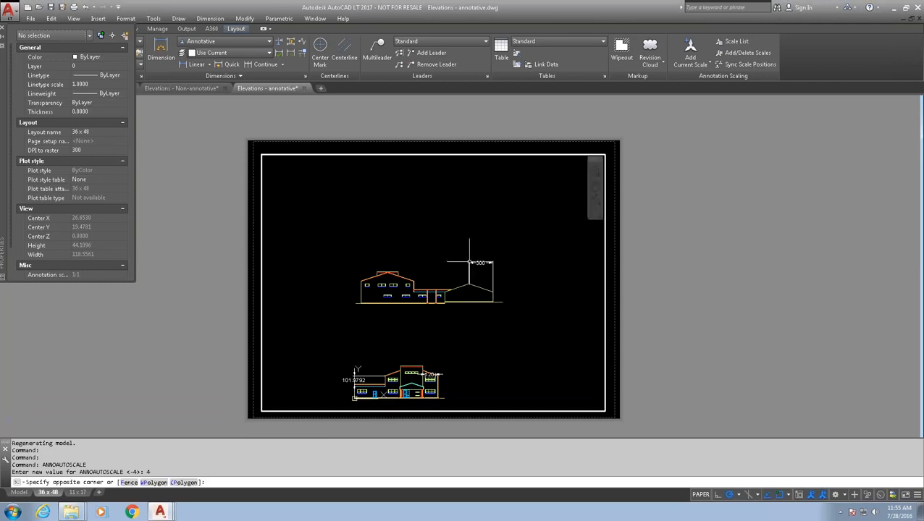
double_click(469, 262)
click(472, 262)
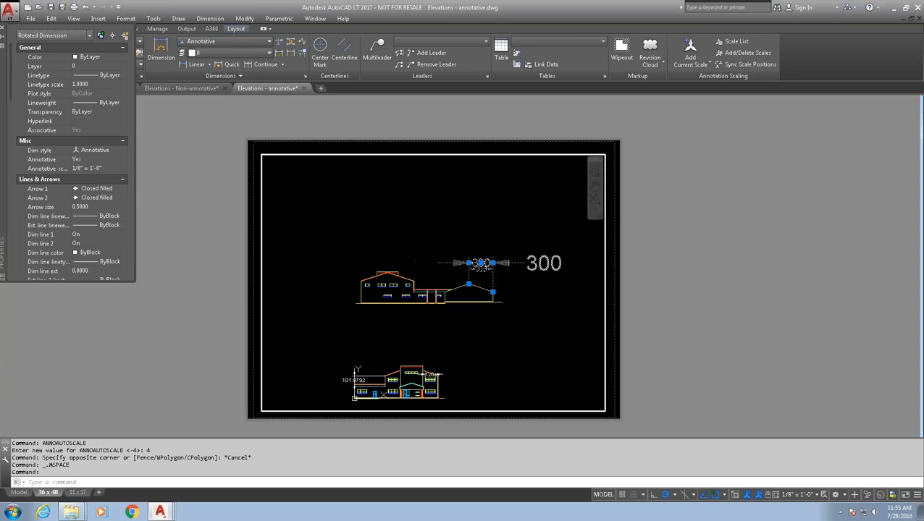
click(116, 169)
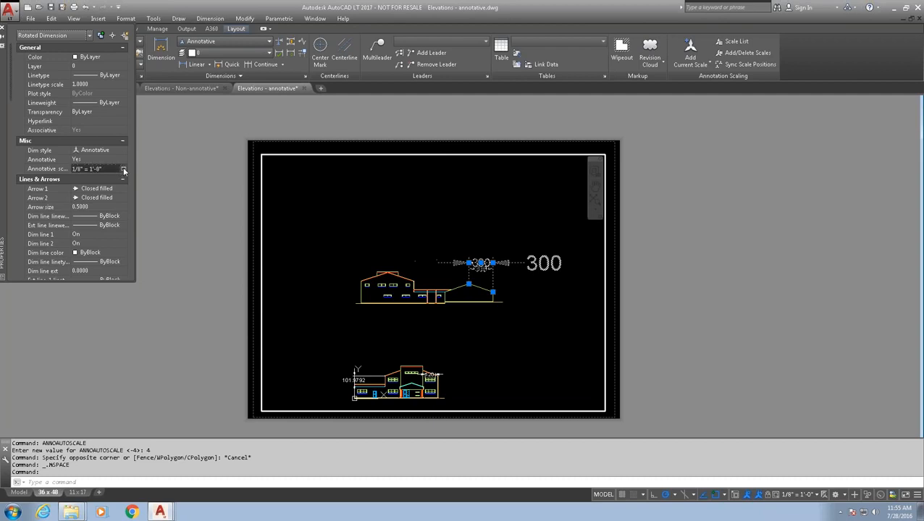
click(124, 170)
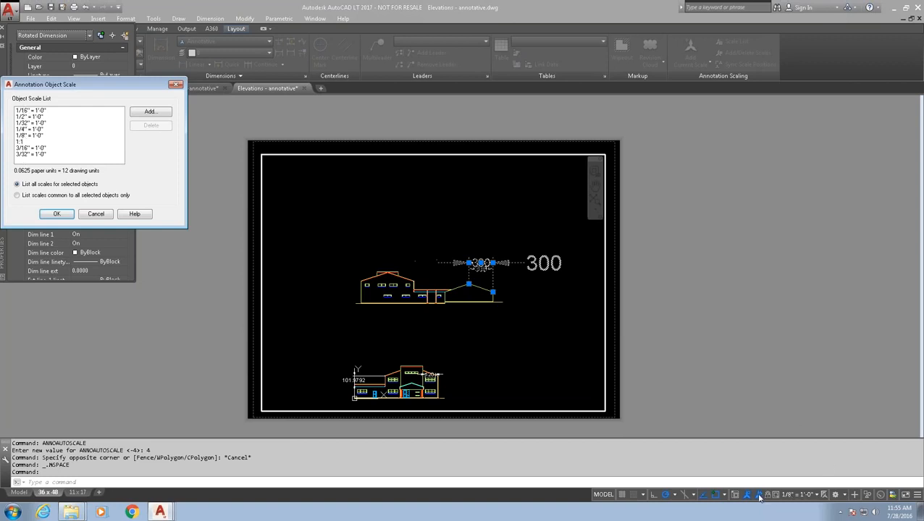
click(96, 214)
double_click(231, 211)
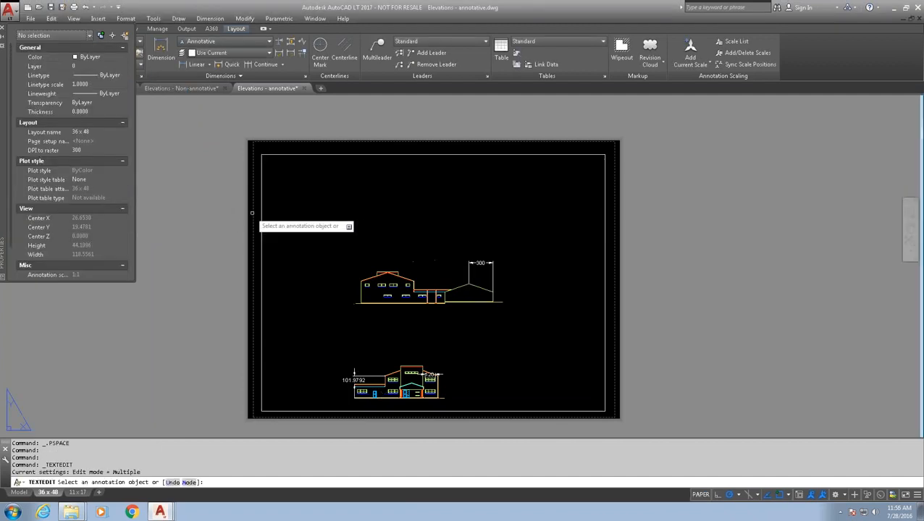
- Set the 36 x 48 layout viewport's annotation scale to 1:10
key(Escape)
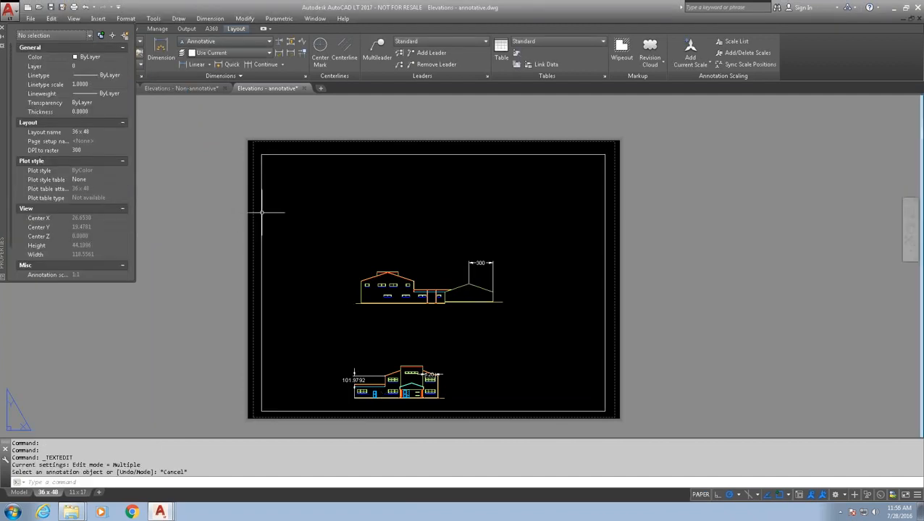
click(262, 212)
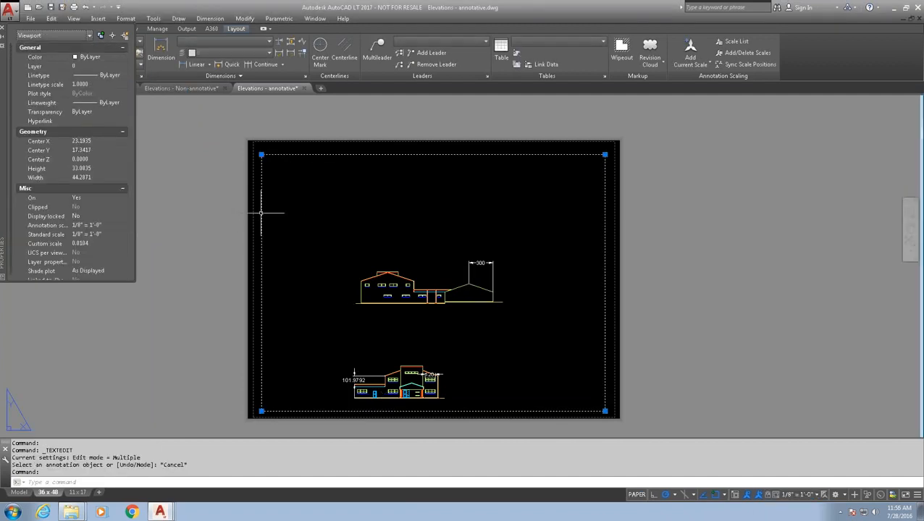
click(123, 226)
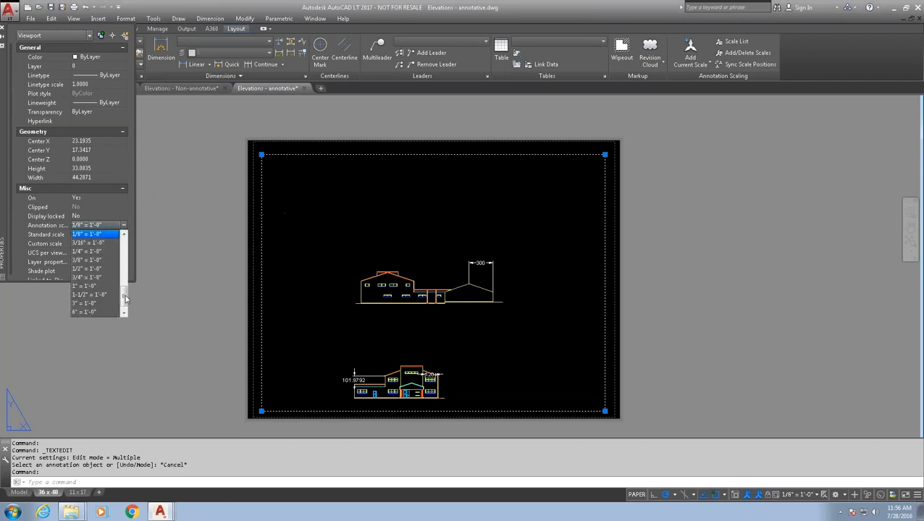
drag(124, 299, 124, 255)
click(87, 243)
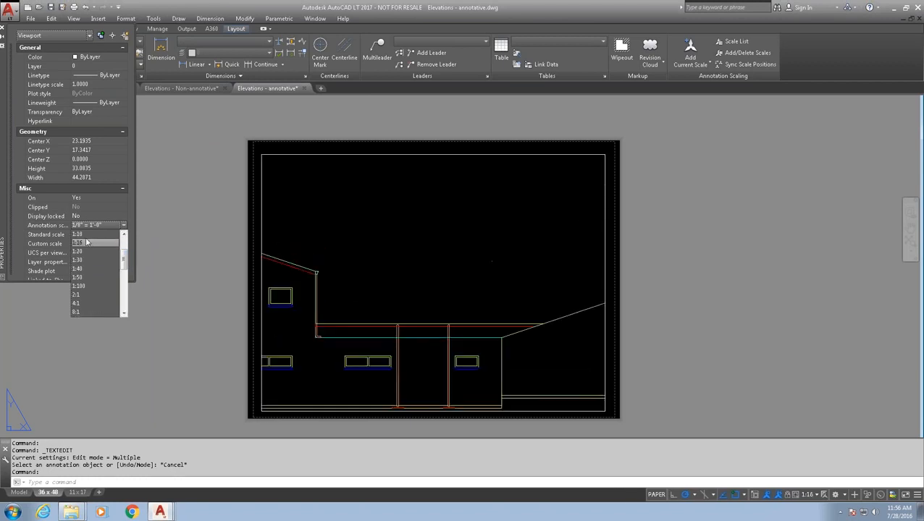
click(83, 234)
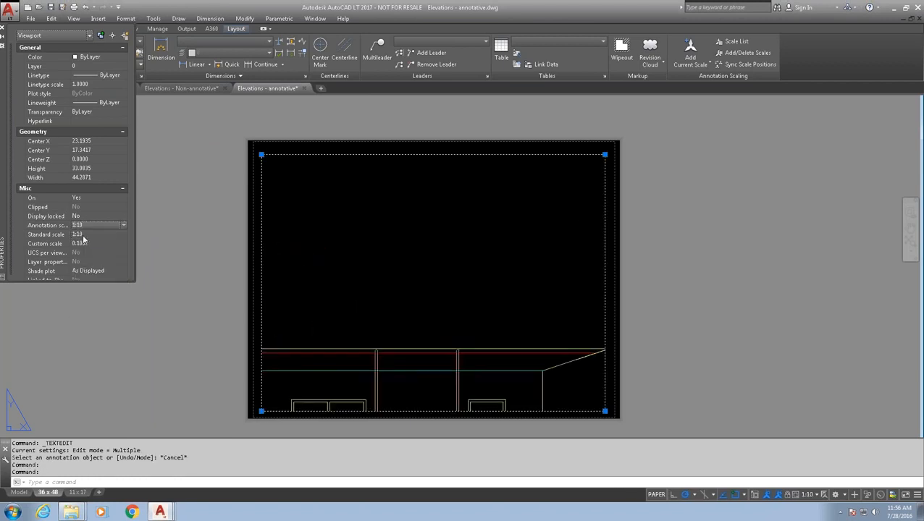
- Inspect the gable dimension's annotative scale list inside the 1:10 viewport, leaving the list unchanged
double_click(326, 289)
middle_drag(326, 289, 375, 277)
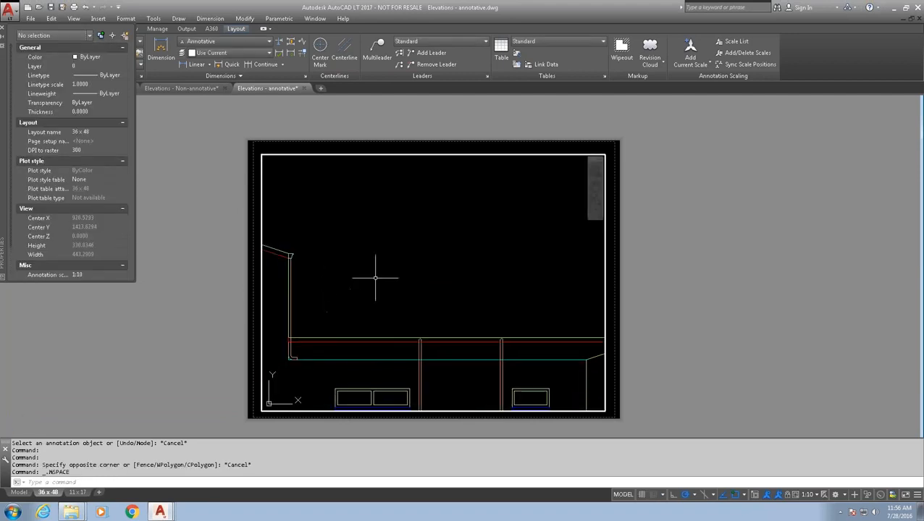
mouse_move(449, 274)
middle_down()
mouse_move(373, 293)
mouse_move(381, 286)
mouse_move(333, 283)
mouse_move(367, 283)
middle_up()
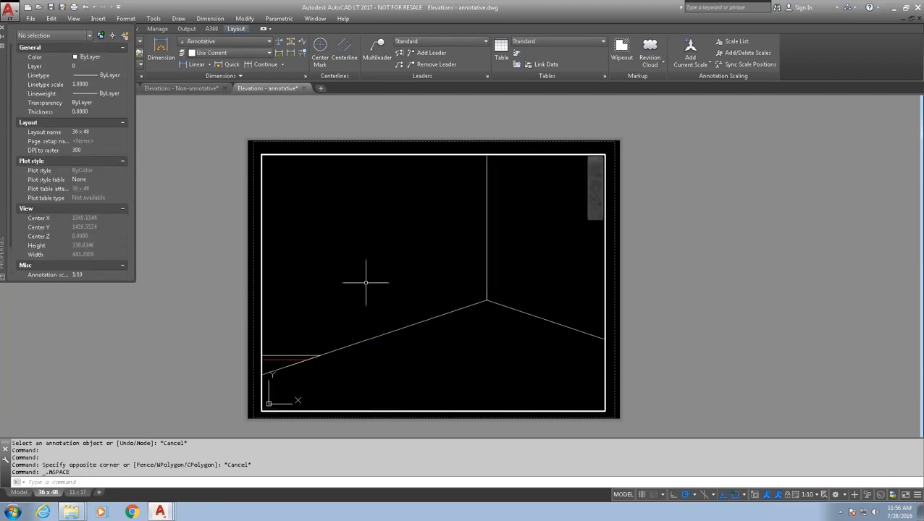
click(487, 261)
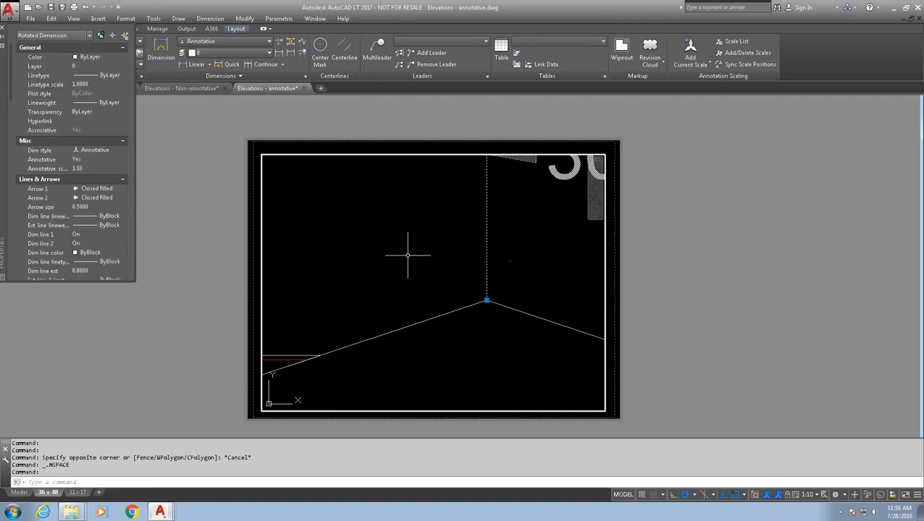
click(113, 168)
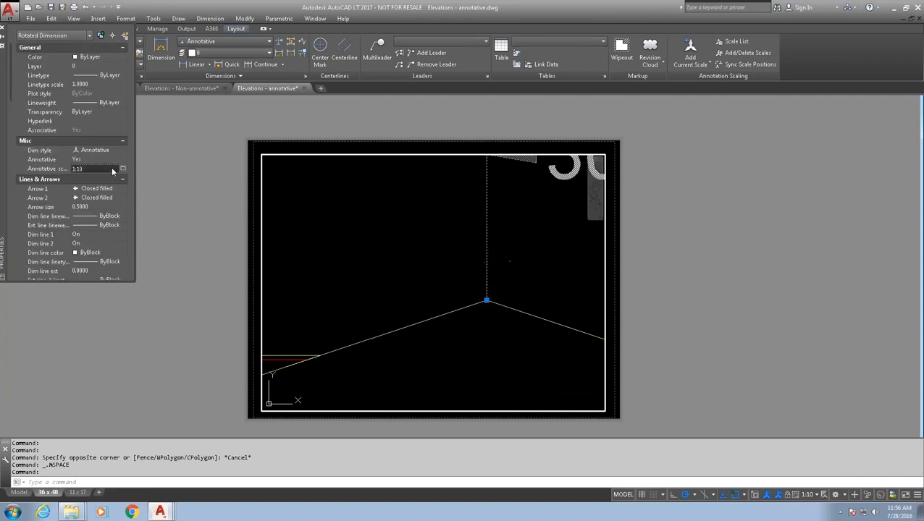
click(123, 171)
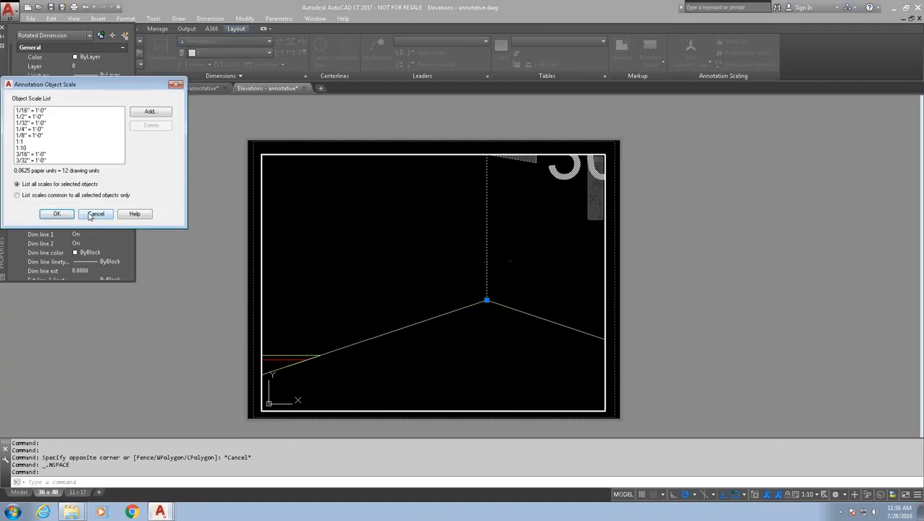
click(88, 215)
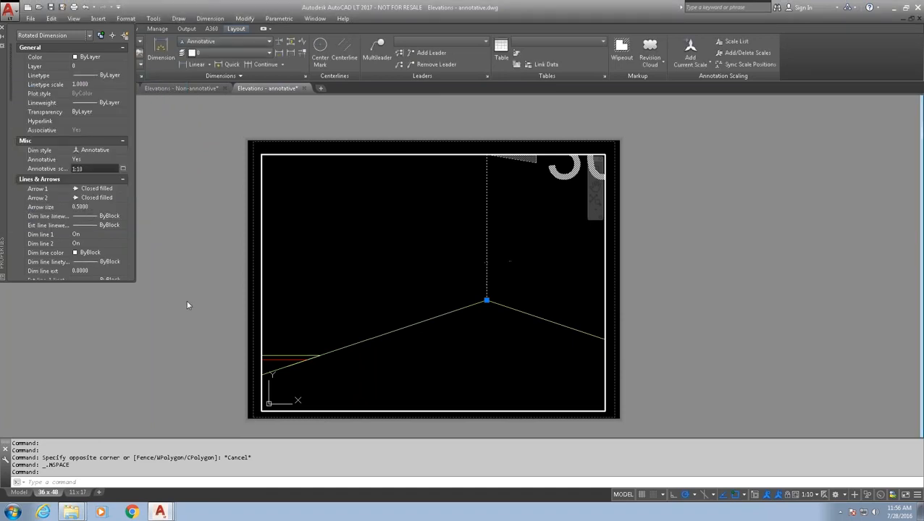
key(Escape)
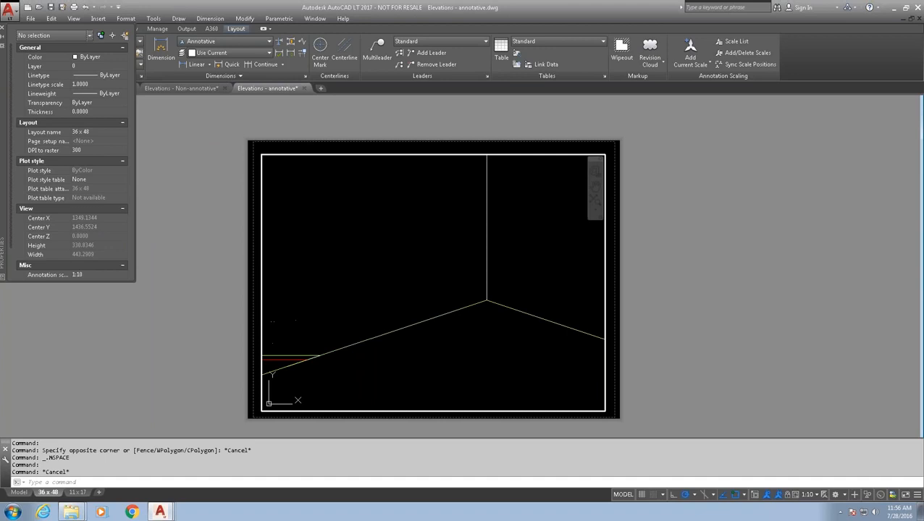
- Return to paper space and turn off both automatic adding of scales and the showing of annotation objects at all scales
double_click(258, 299)
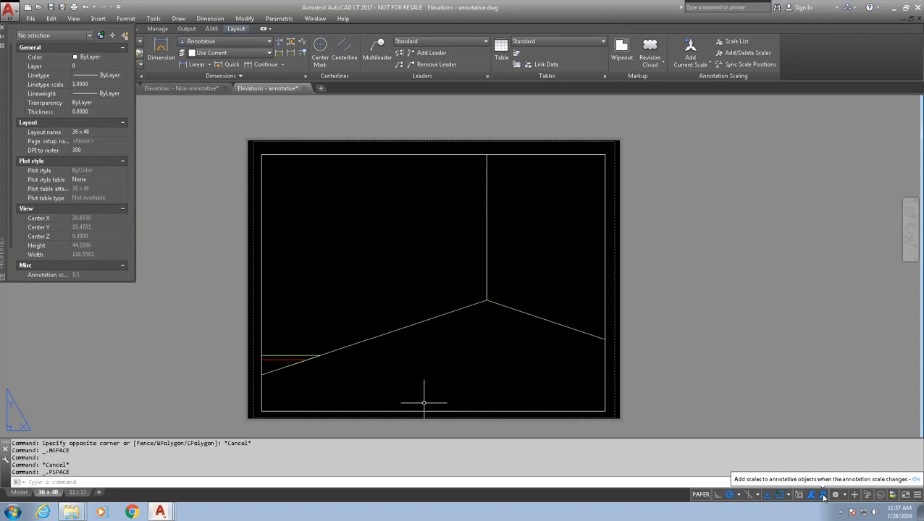
click(823, 496)
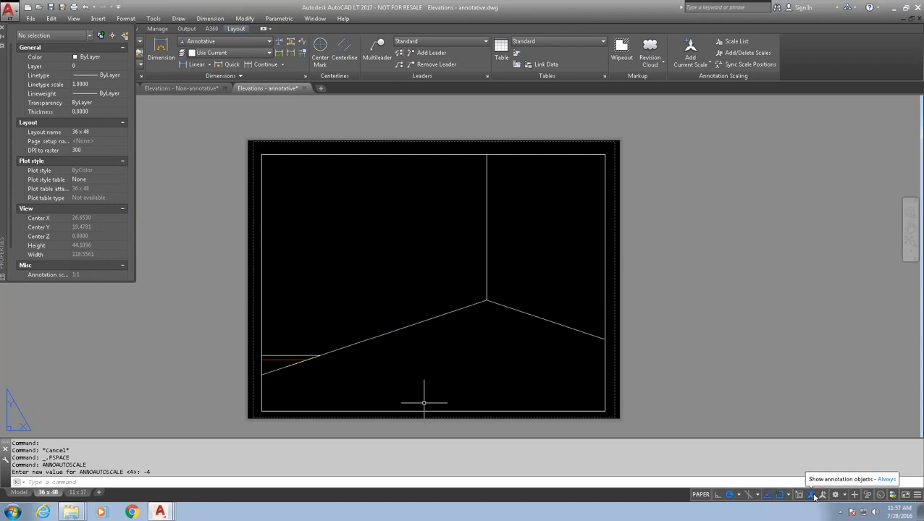
click(811, 495)
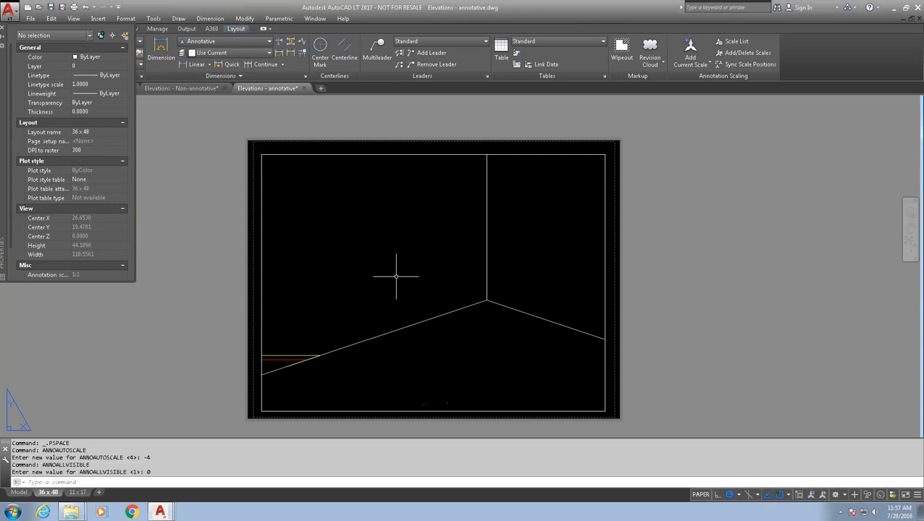
- Set the 36 x 48 layout viewport's annotation scale to 1:16
click(260, 263)
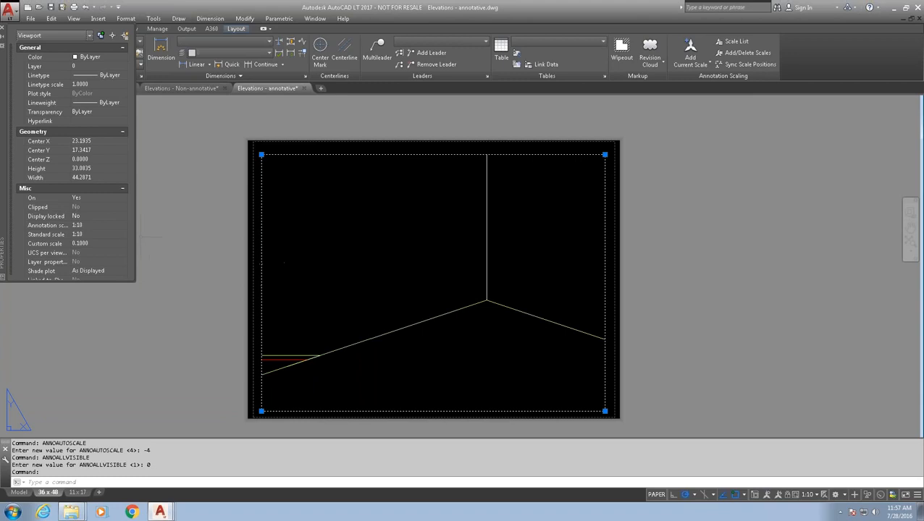
click(112, 228)
click(123, 226)
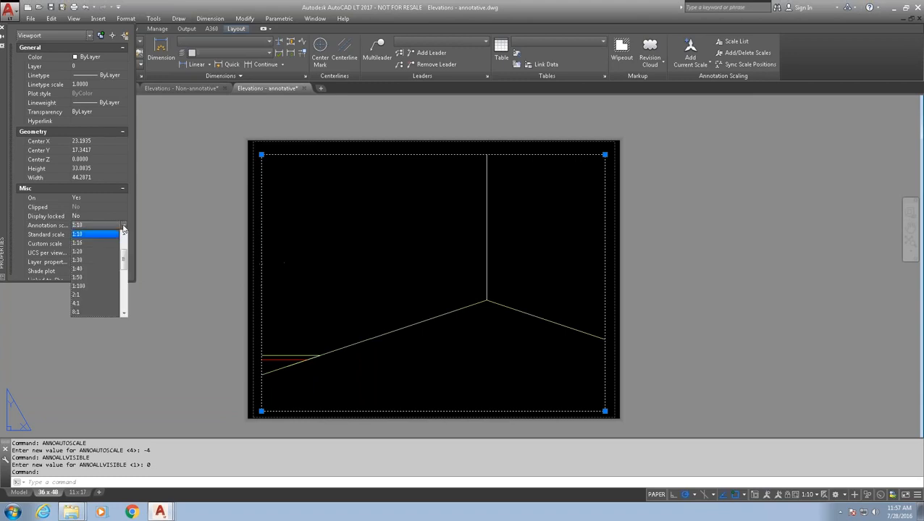
click(89, 242)
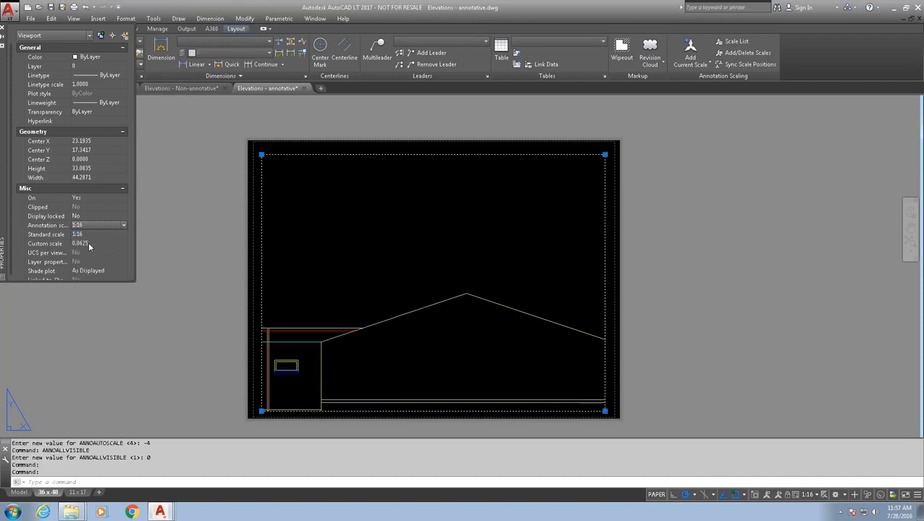
- Inside the viewport, toggle the showing of annotation objects at all scales to compare the gable dimension's display, and leave it on
double_click(365, 301)
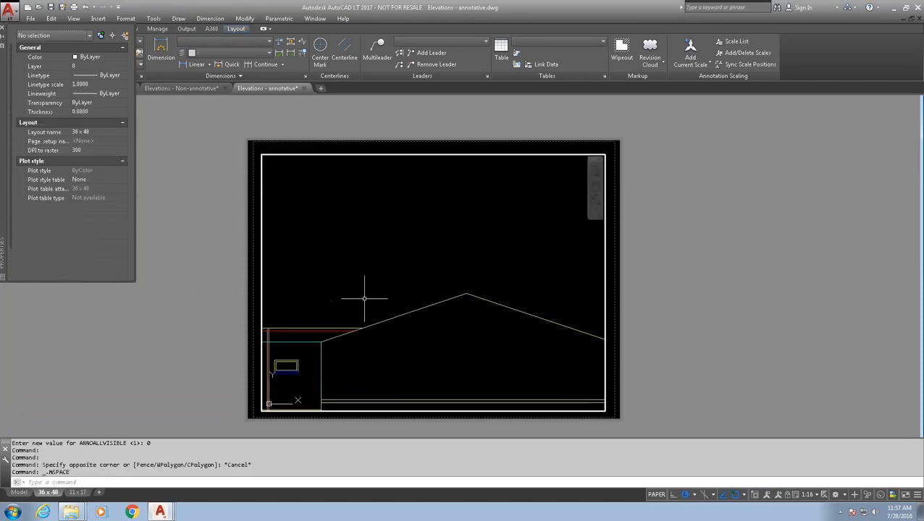
middle_drag(466, 294, 365, 278)
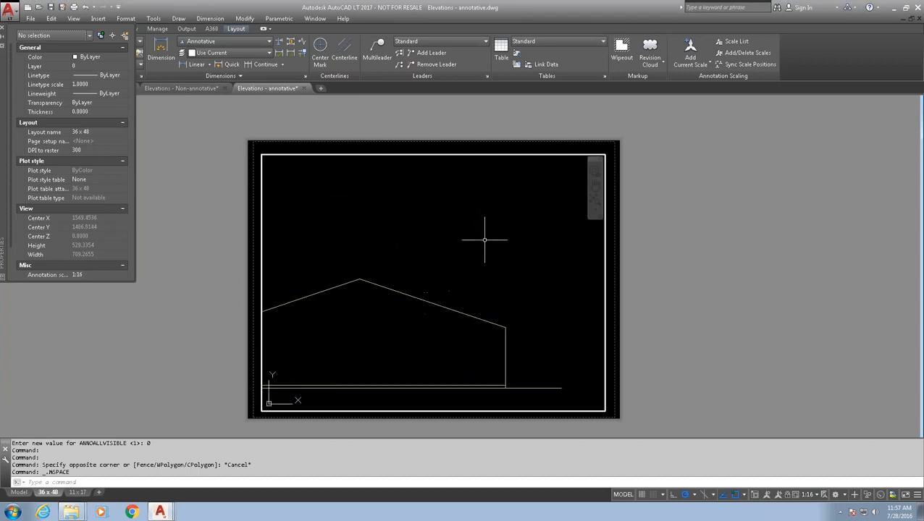
click(767, 495)
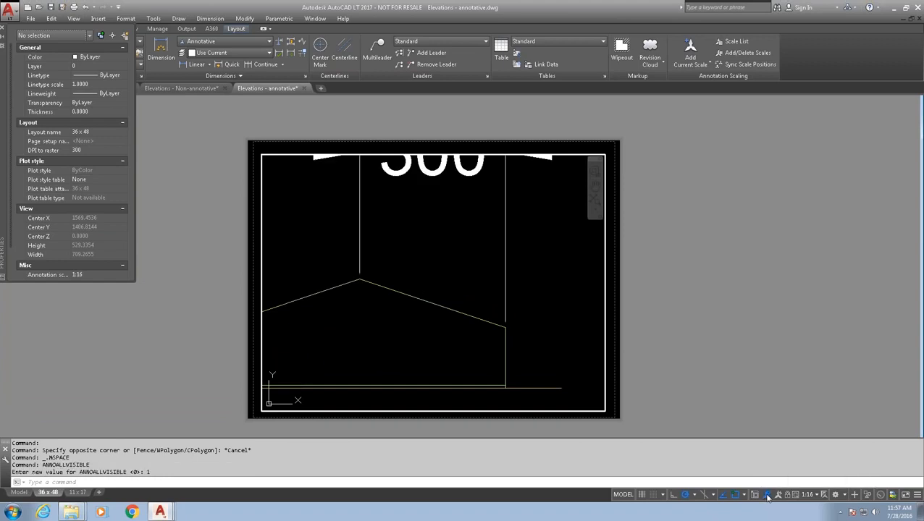
click(767, 495)
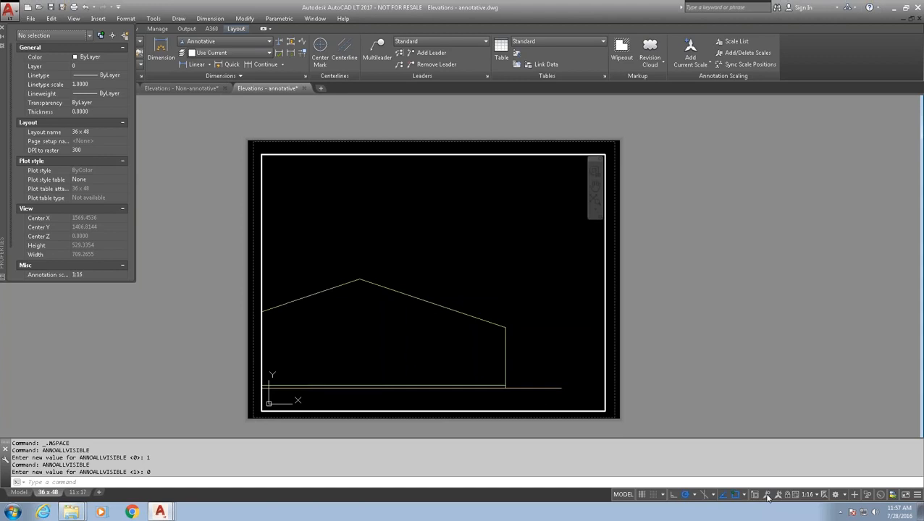
click(767, 495)
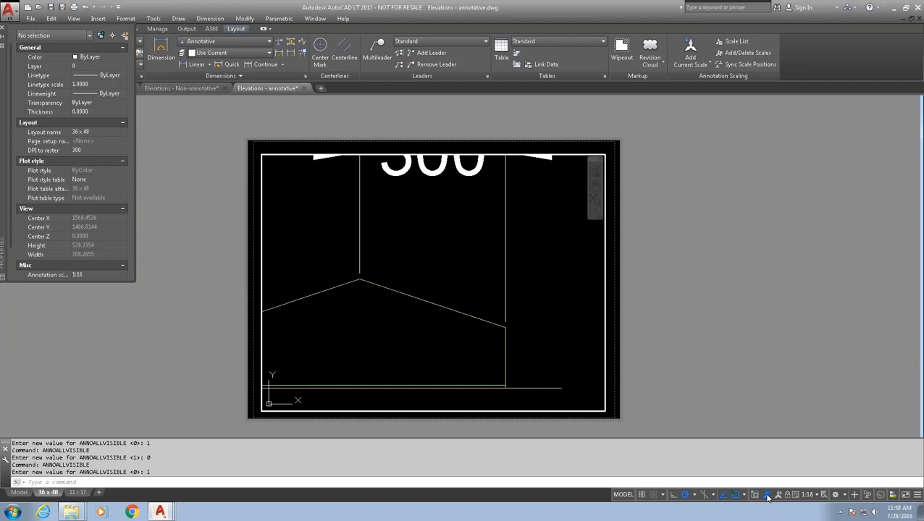
click(767, 495)
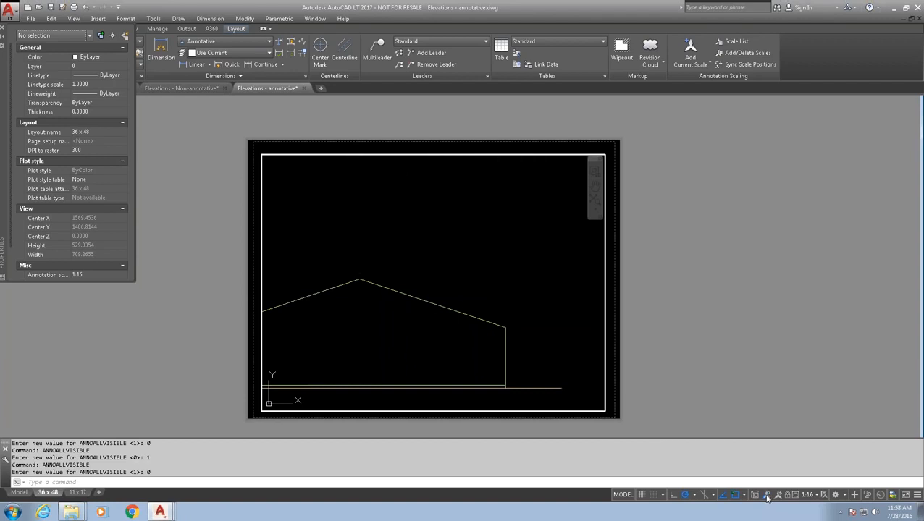
click(767, 496)
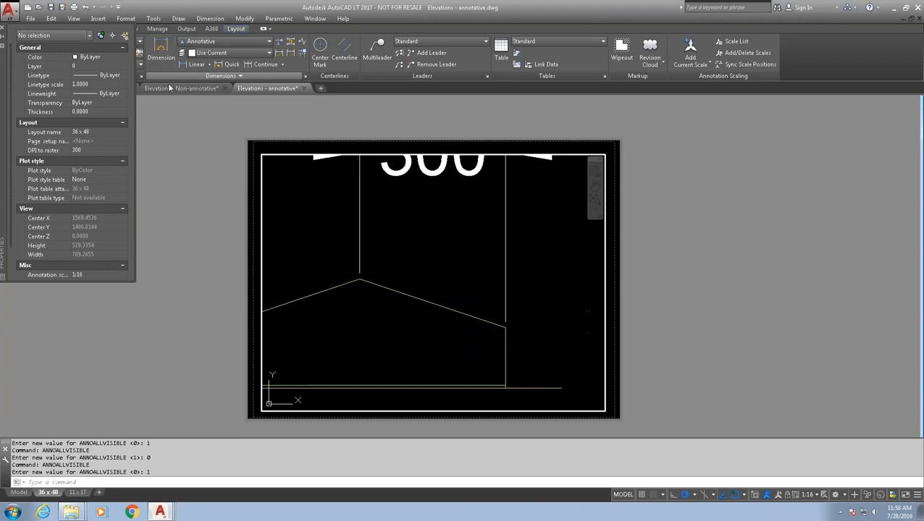
- Compare the 36 x 48 layouts of the Elevations - Non-annotative and Elevations - annotative drawings
mouse_move(171, 90)
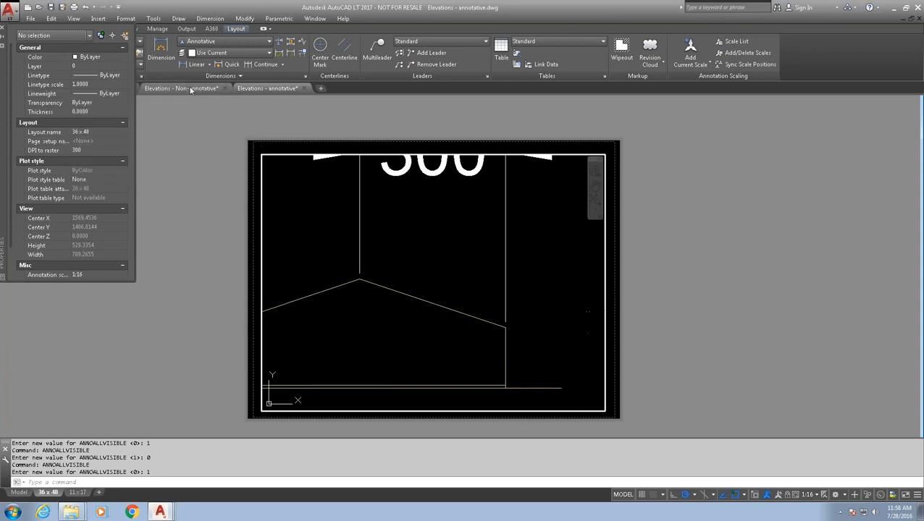
click(186, 89)
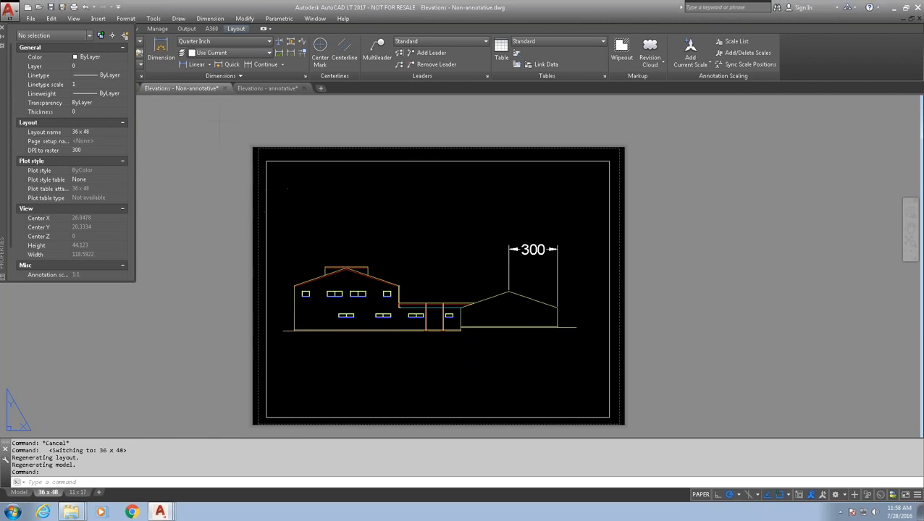
click(267, 89)
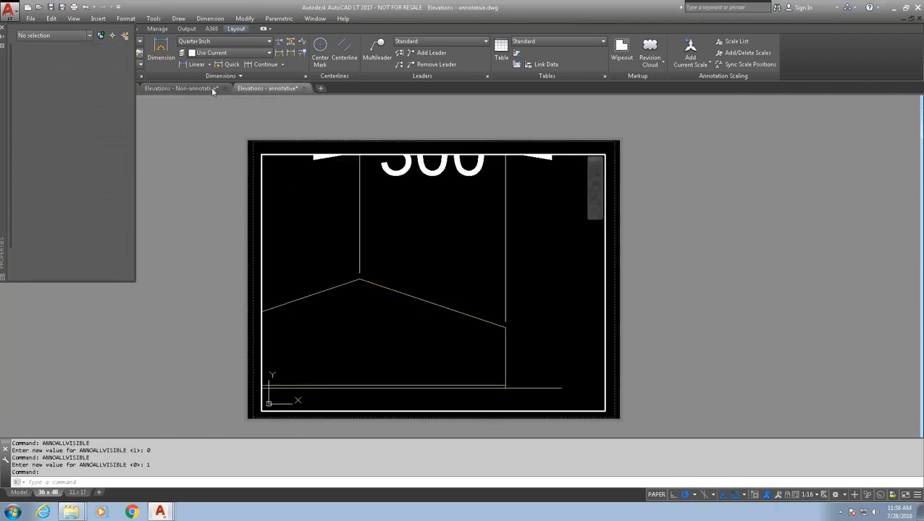
click(200, 89)
click(260, 88)
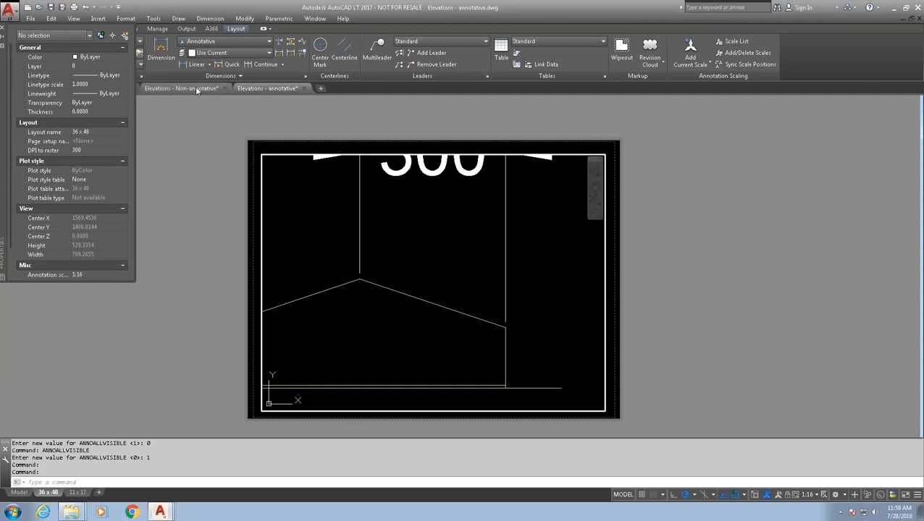
mouse_move(196, 88)
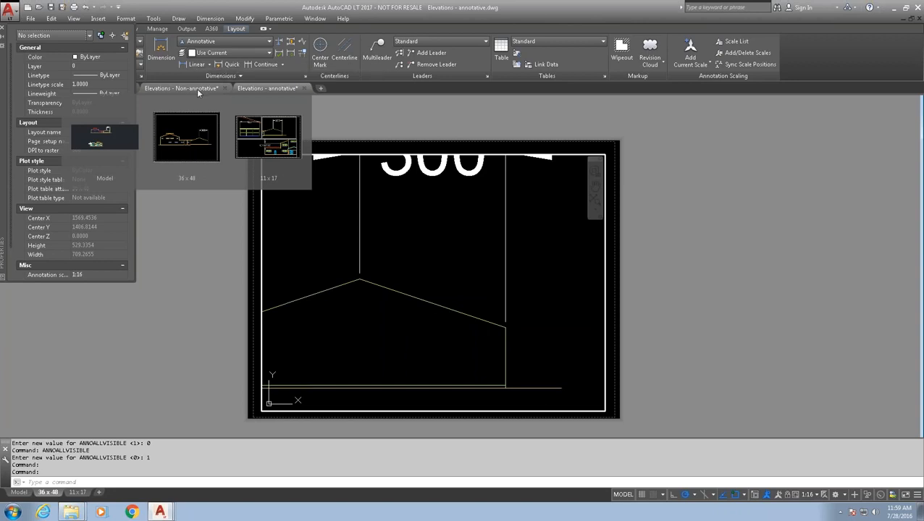
mouse_move(208, 165)
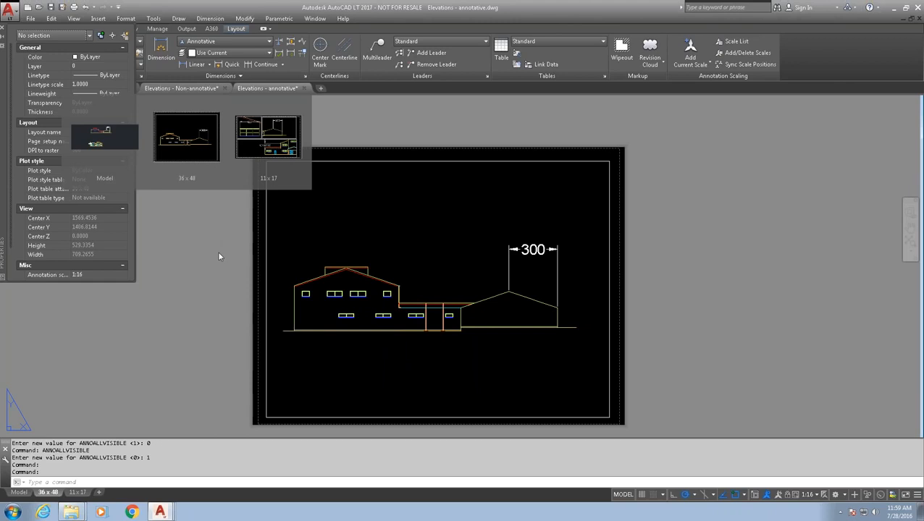